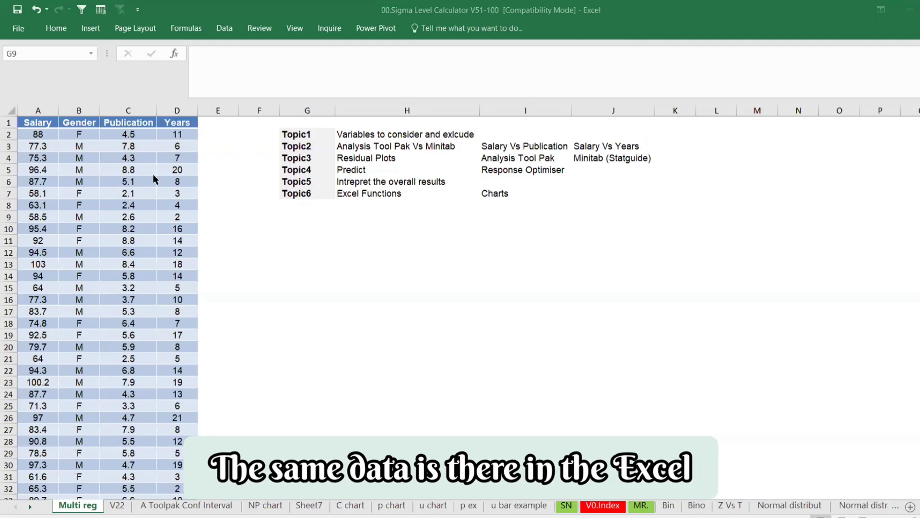
- Review the six-topic list and Topic1's variables, selecting the Salary response column and the Gender, Publication and Years predictor columns
{"action": "left_click", "coordinate": [71, 138]}
{"action": "left_click_drag", "start_coordinate": [40, 111], "coordinate": [171, 113]}
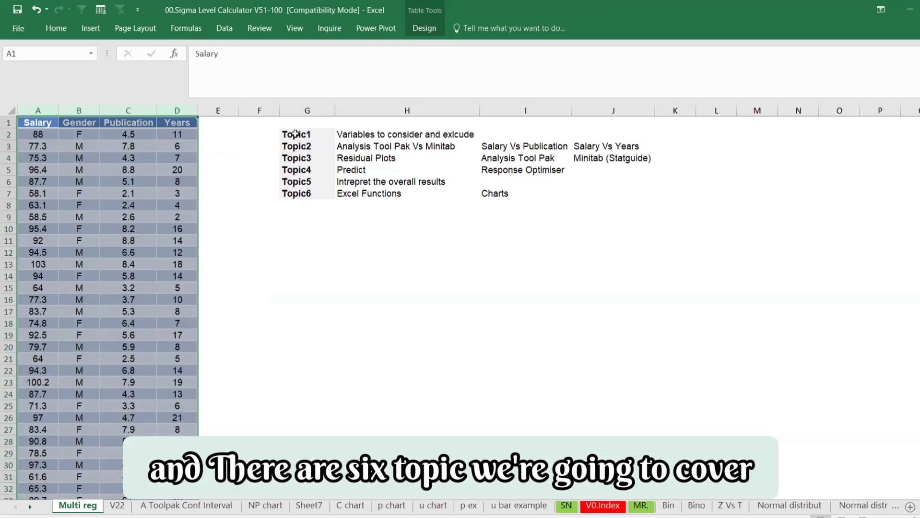
{"action": "left_click_drag", "start_coordinate": [291, 134], "coordinate": [303, 195]}
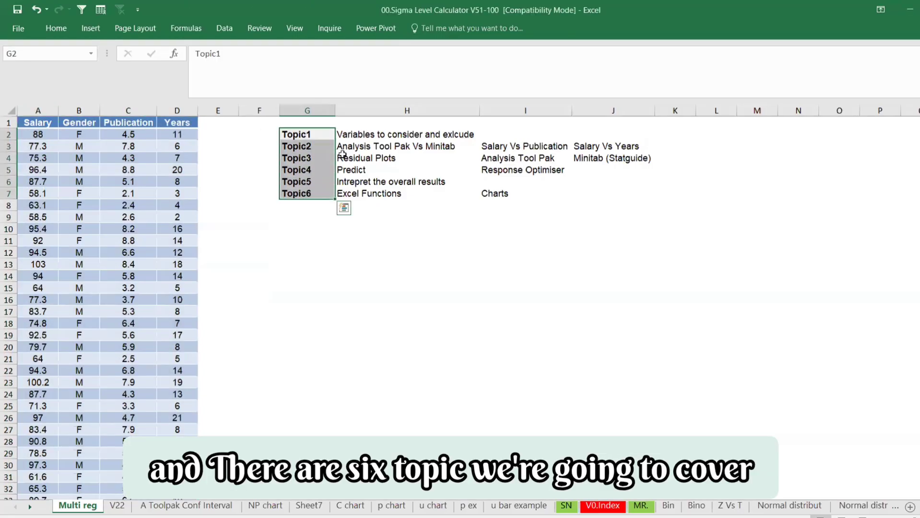
{"action": "left_click", "coordinate": [349, 133]}
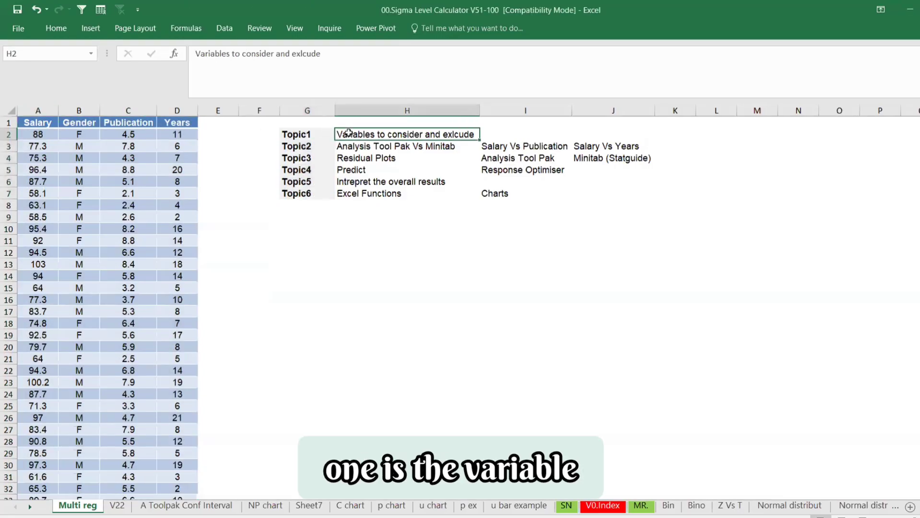
{"action": "left_click", "coordinate": [80, 112]}
{"action": "left_click_drag", "start_coordinate": [80, 112], "coordinate": [174, 112]}
{"action": "left_click", "coordinate": [37, 111]}
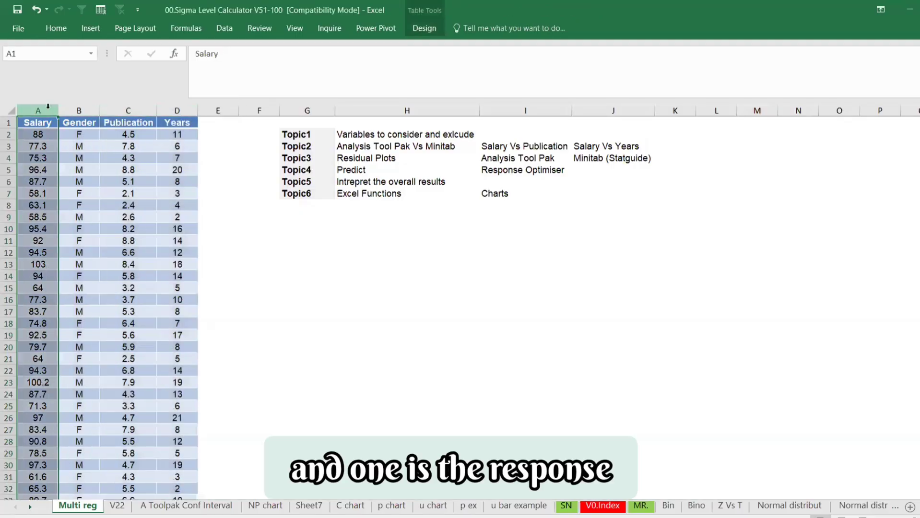
{"action": "left_click_drag", "start_coordinate": [86, 112], "coordinate": [166, 116]}
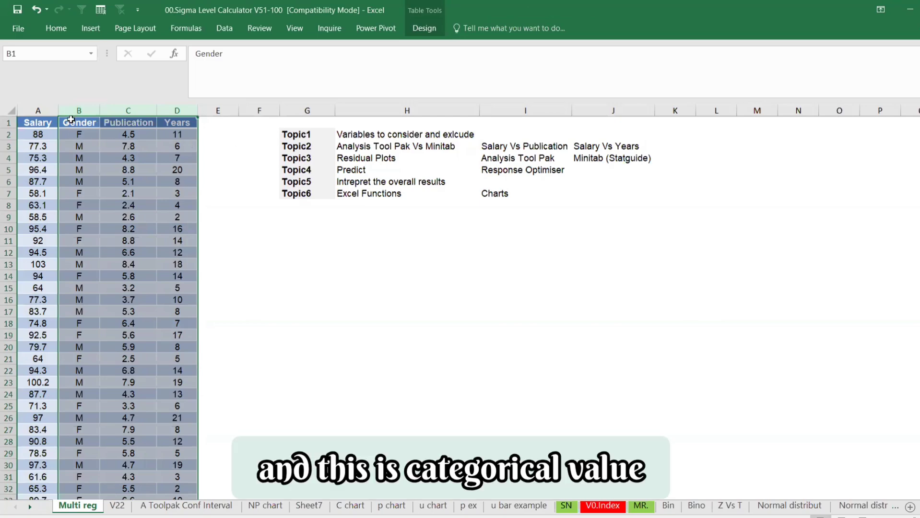
{"action": "left_click", "coordinate": [77, 111]}
{"action": "left_click_drag", "start_coordinate": [132, 110], "coordinate": [169, 112]}
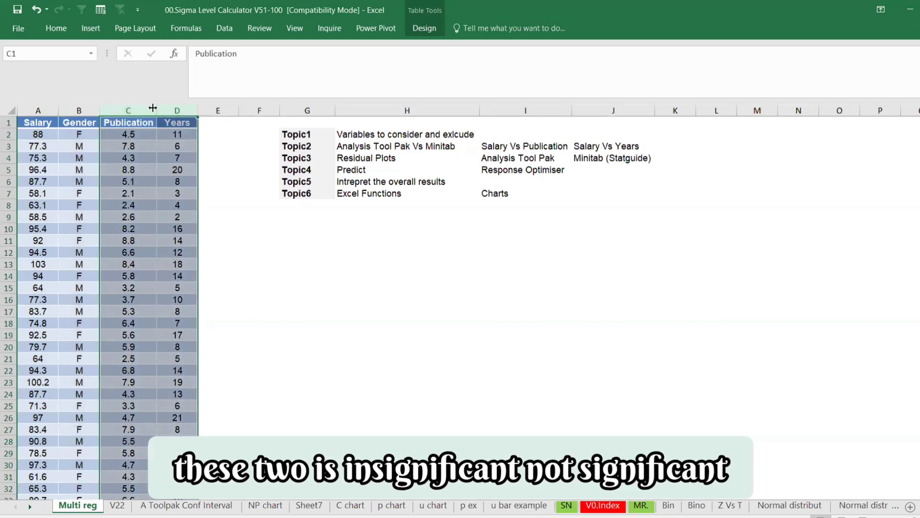
- Review Topic2 and Topic3, selecting the Salary–Publication and Salary–Years column pairs and the residual plot entries for Analysis Tool Pak and Minitab
{"action": "left_click", "coordinate": [373, 150]}
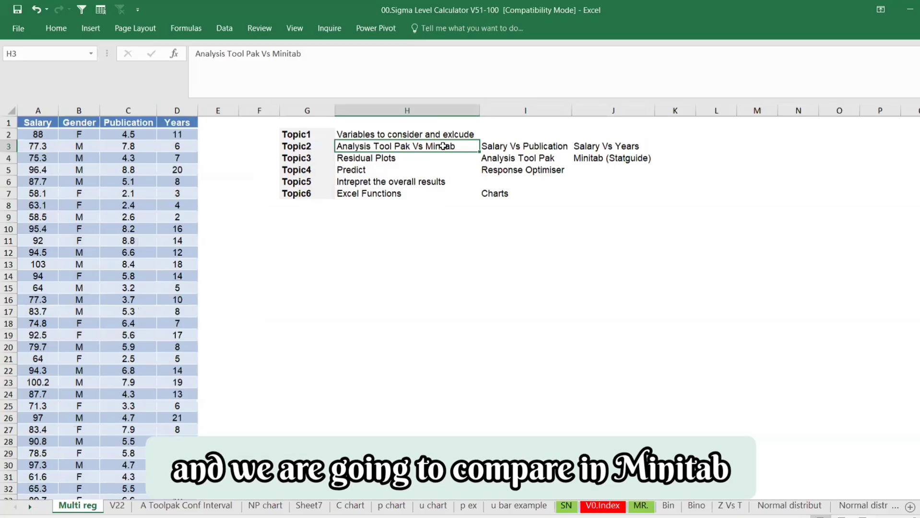
{"action": "left_click", "coordinate": [487, 146]}
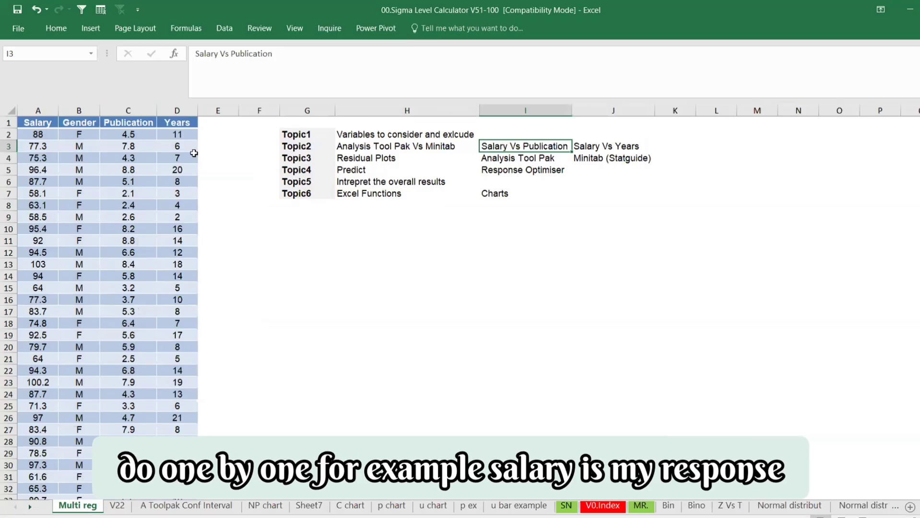
{"action": "left_click", "coordinate": [48, 114]}
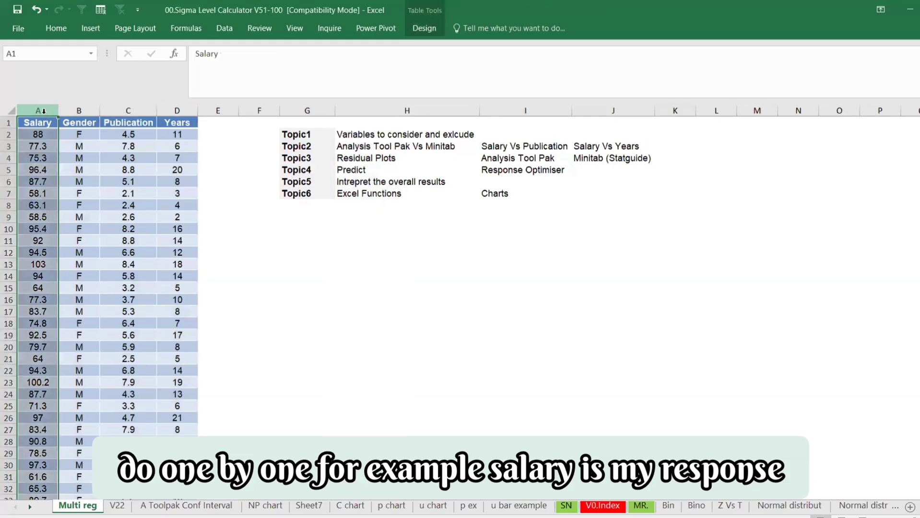
{"action": "left_click", "coordinate": [117, 109], "text": "ctrl"}
{"action": "left_click", "coordinate": [37, 110]}
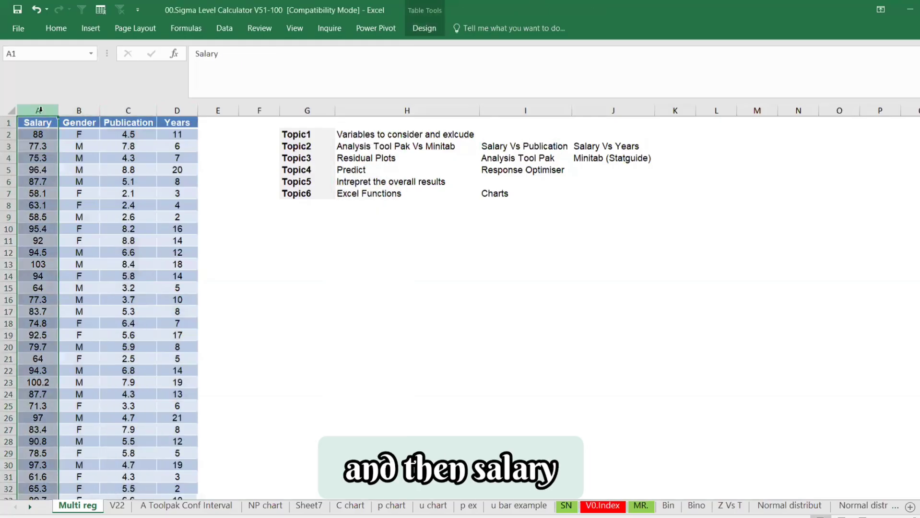
{"action": "left_click", "coordinate": [185, 110]}
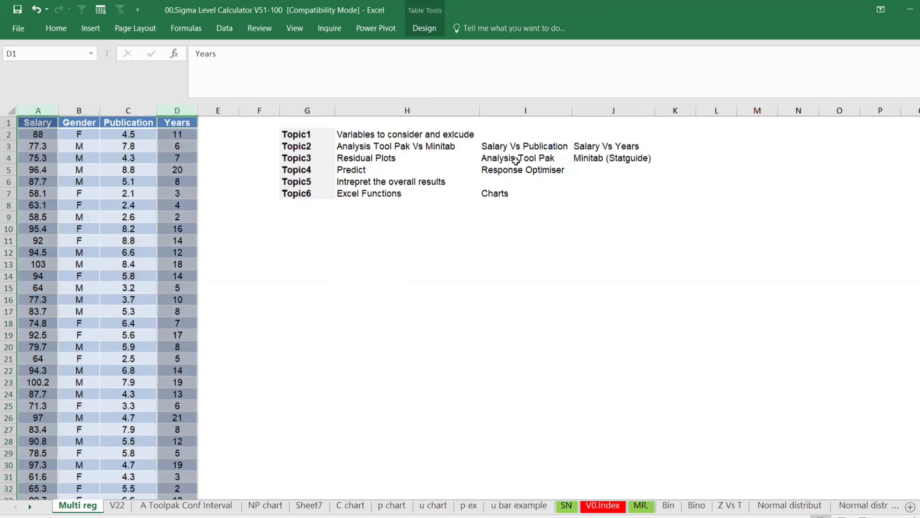
{"action": "left_click", "coordinate": [365, 159]}
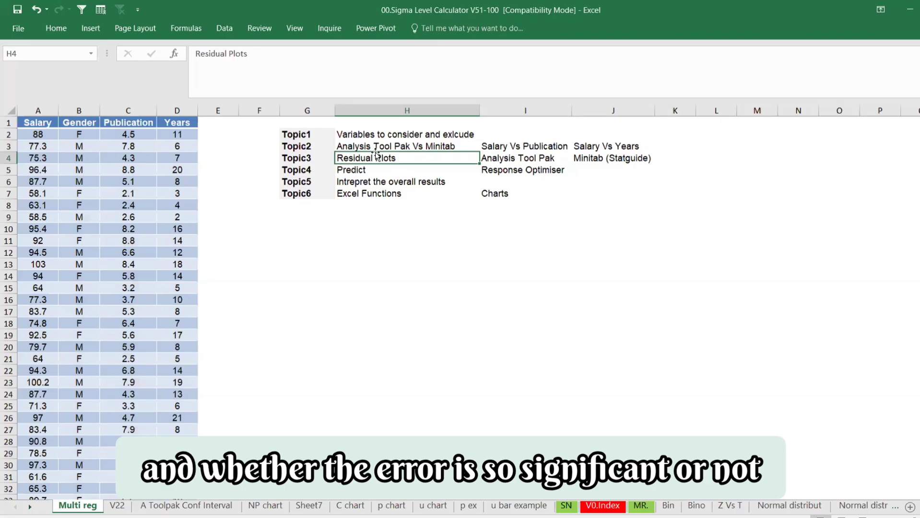
{"action": "left_click", "coordinate": [516, 157]}
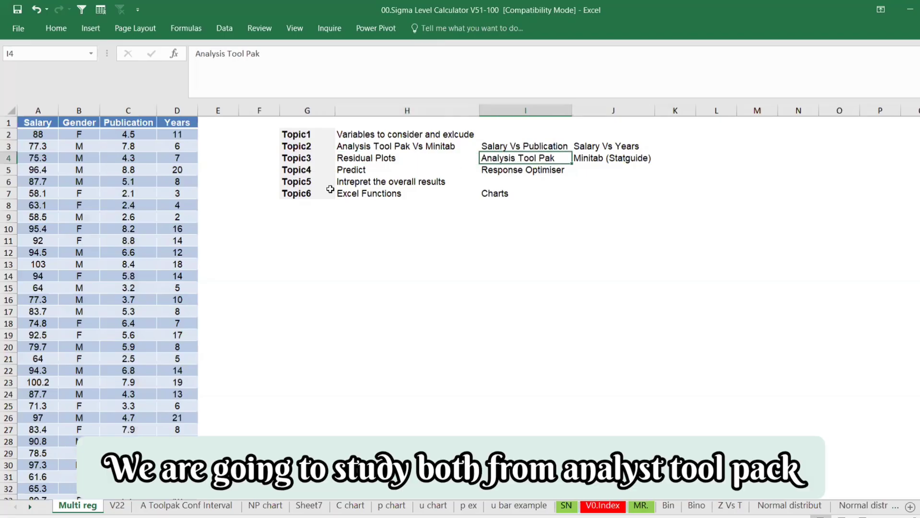
{"action": "left_click", "coordinate": [588, 158]}
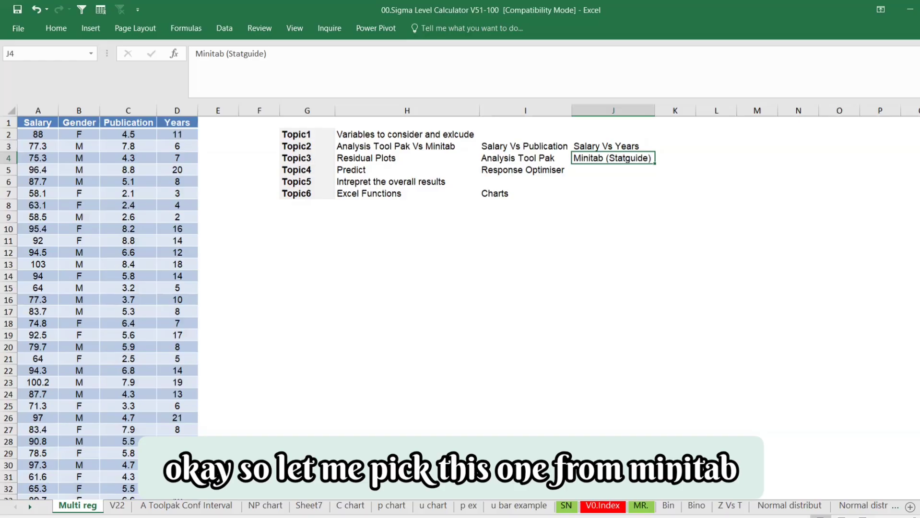
- Switch to Minitab by launching Minitab 17 Statistical Software
{"action": "key", "text": "super"}
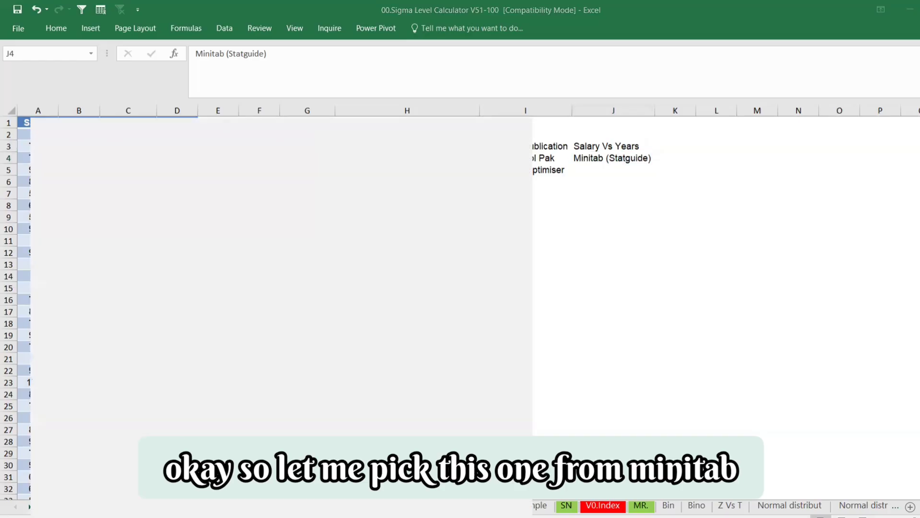
{"action": "type", "text": "min"}
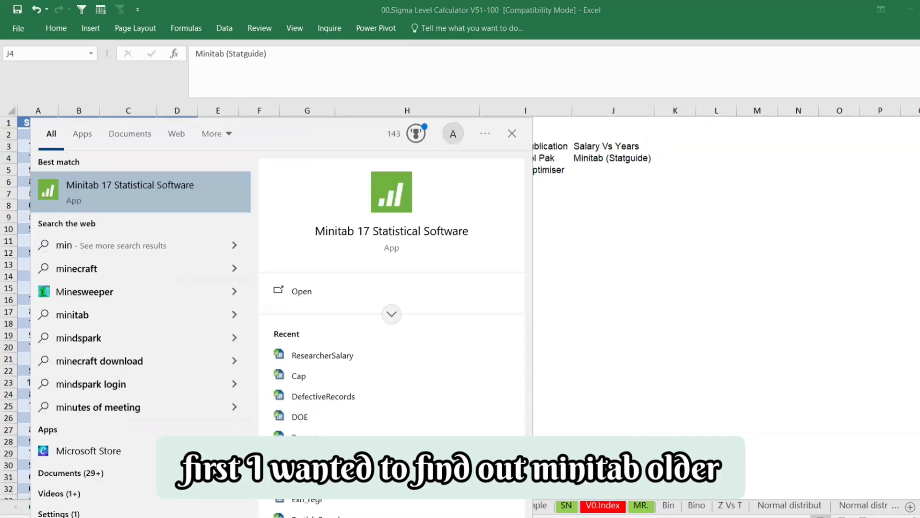
{"action": "left_click", "coordinate": [194, 190]}
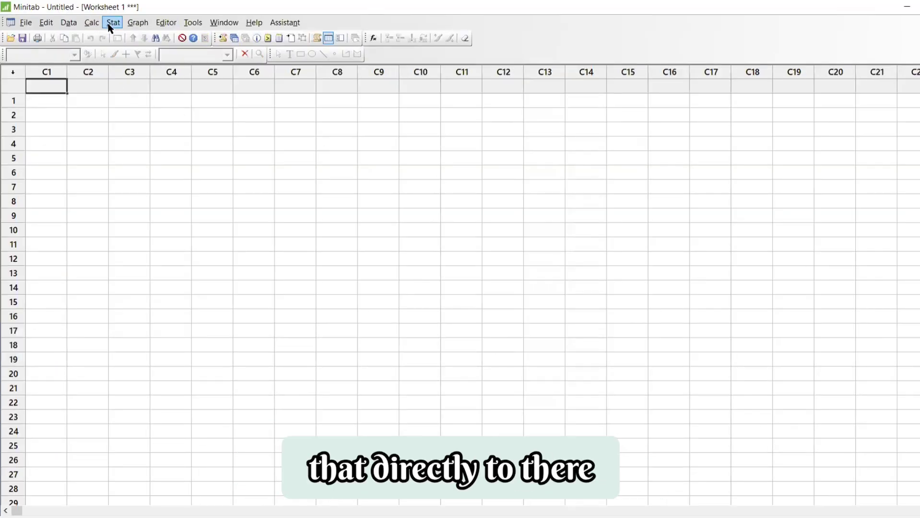
- Open the help for Fit Regression Model and look at its multiple regression example
{"action": "left_click", "coordinate": [114, 22]}
{"action": "mouse_move", "coordinate": [132, 40]}
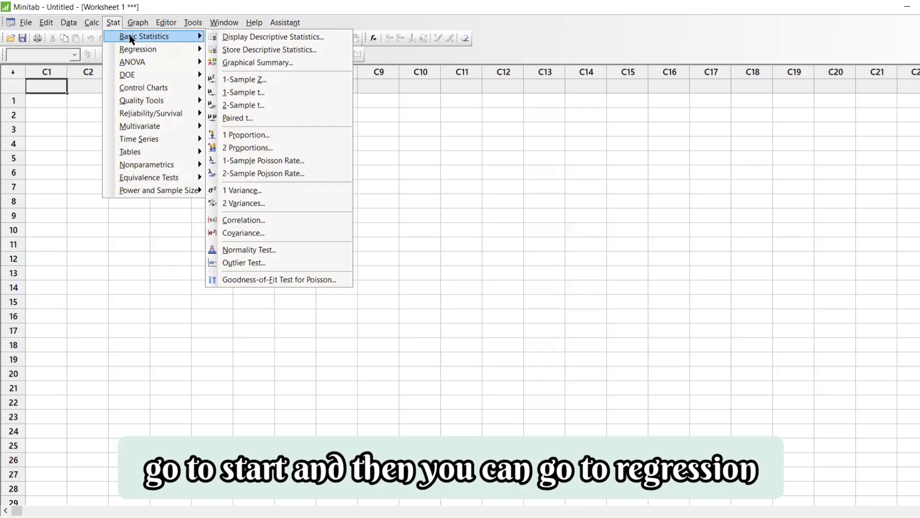
{"action": "mouse_move", "coordinate": [262, 64]}
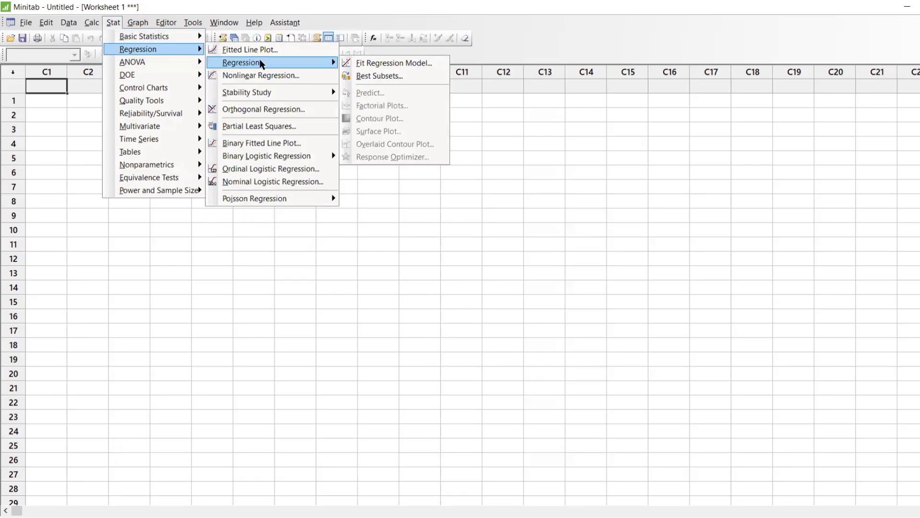
{"action": "left_click", "coordinate": [356, 63]}
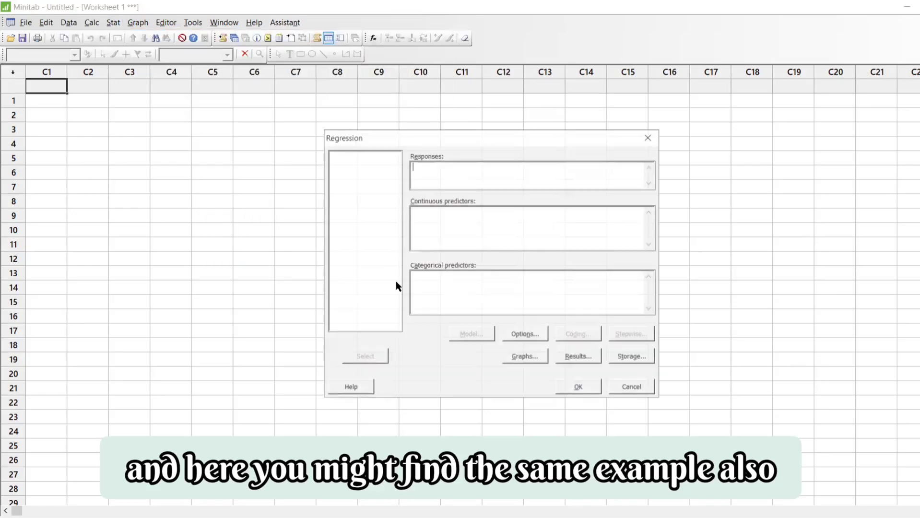
{"action": "left_click", "coordinate": [353, 387]}
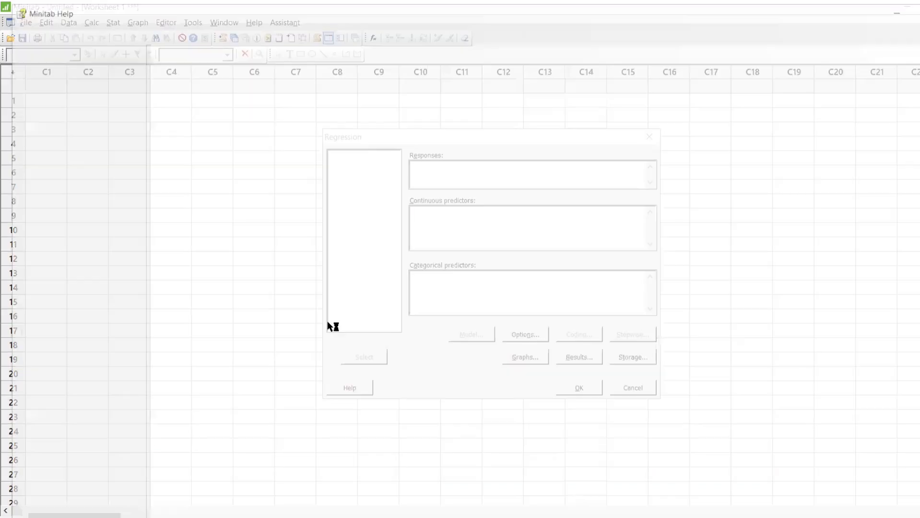
{"action": "left_click", "coordinate": [250, 72]}
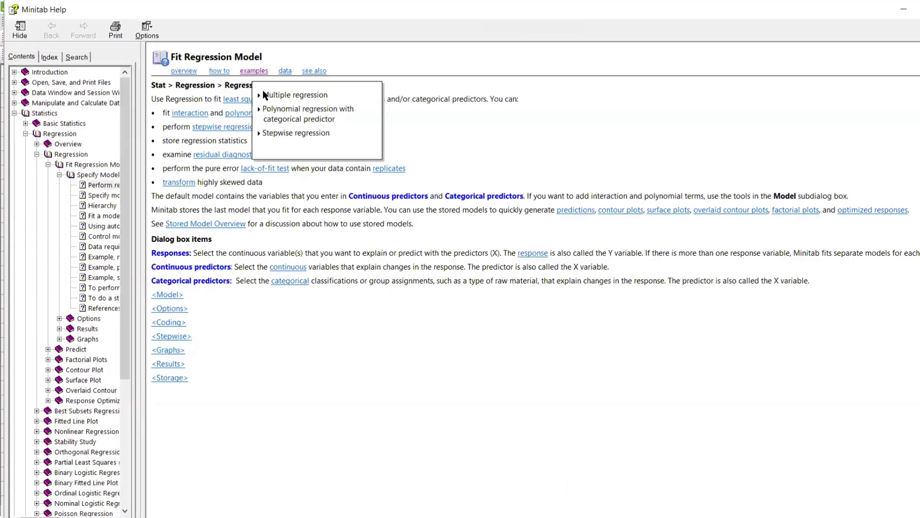
{"action": "left_click", "coordinate": [275, 96]}
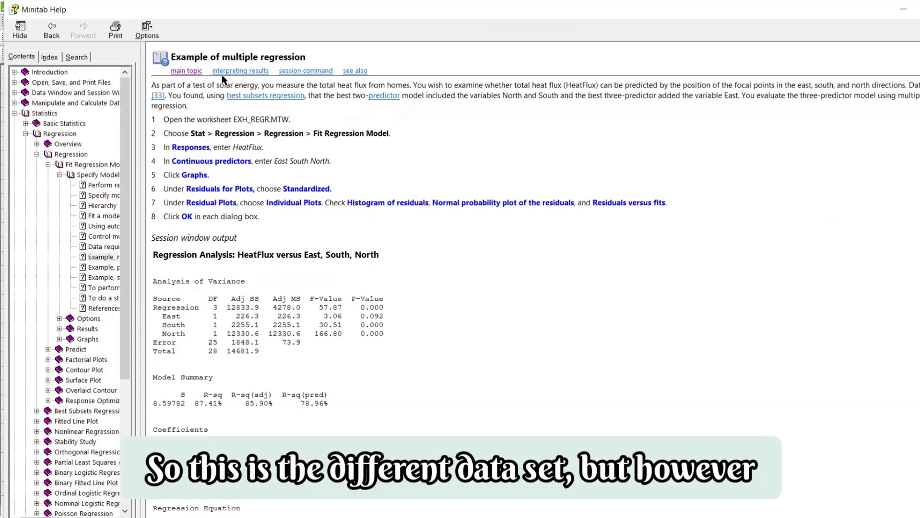
- Look at the help's polynomial regression with categorical predictor example, then leave the help and the Regression dialog
{"action": "left_click", "coordinate": [187, 71]}
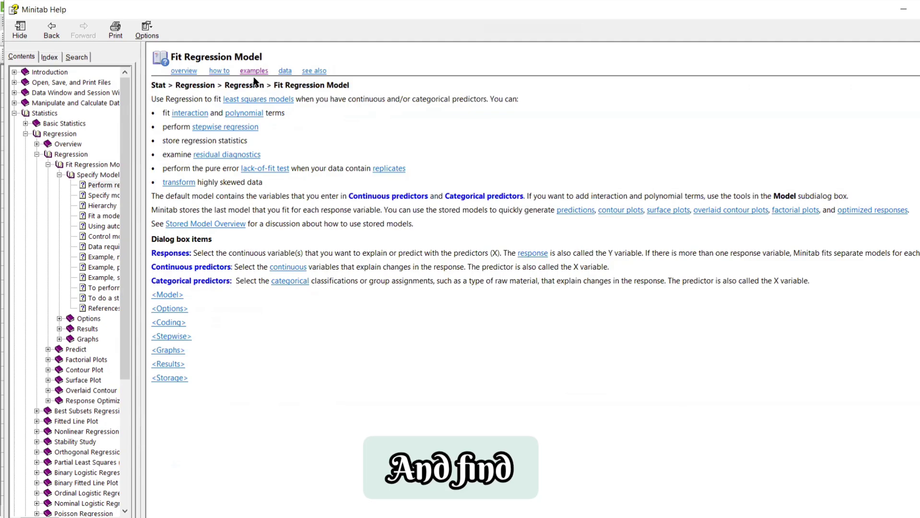
{"action": "left_click", "coordinate": [259, 74]}
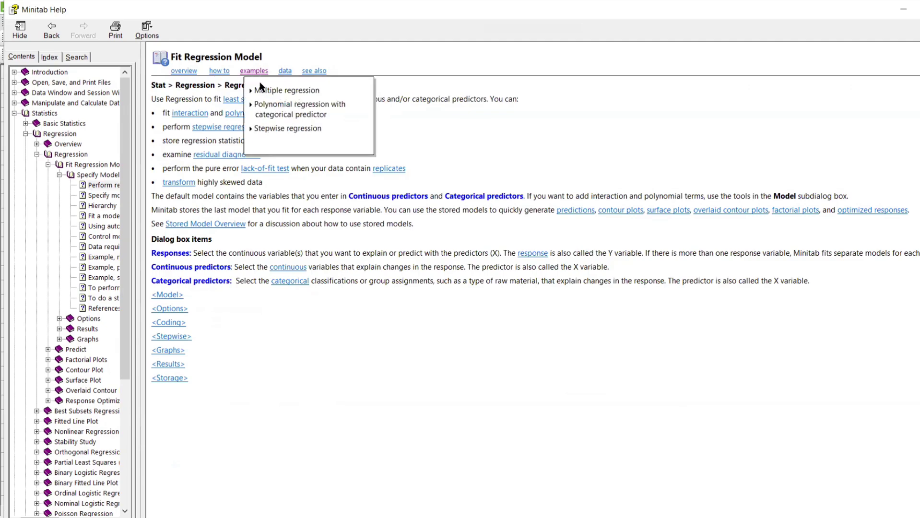
{"action": "left_click", "coordinate": [266, 105]}
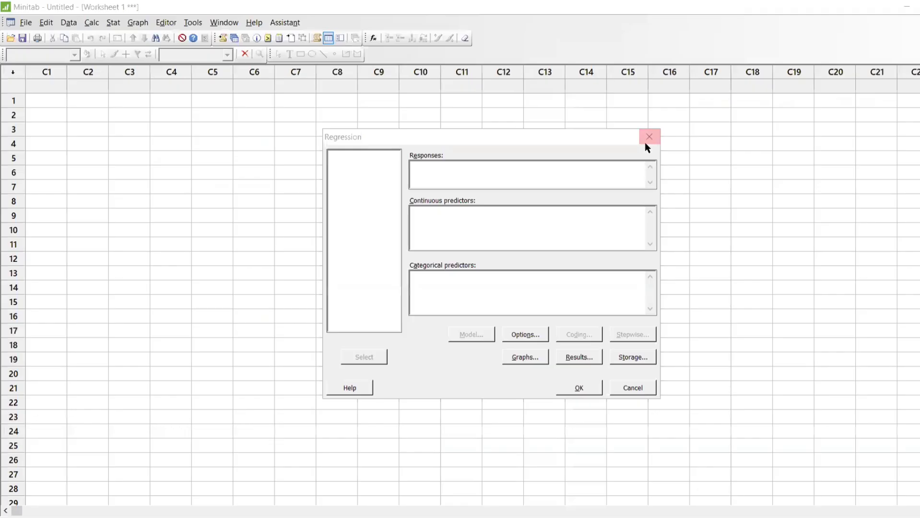
{"action": "left_click", "coordinate": [649, 138]}
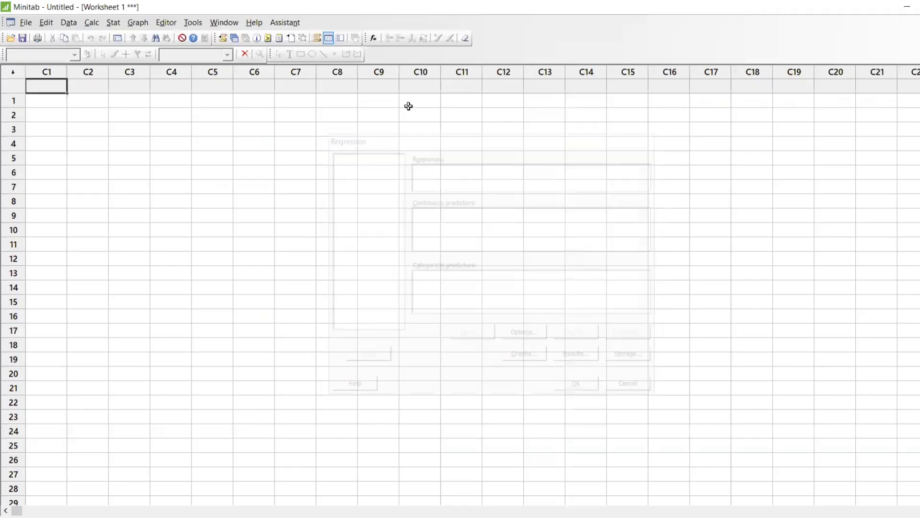
- Open the ResearcherSalary worksheet from the Minitab Sample Data folder and compare it with the data on the Multi reg sheet in Excel
{"action": "left_click", "coordinate": [26, 22]}
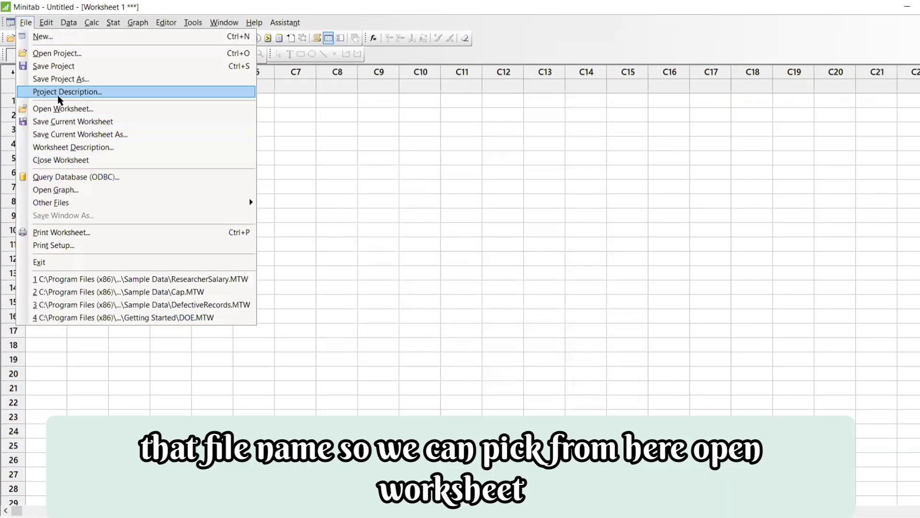
{"action": "left_click", "coordinate": [56, 109]}
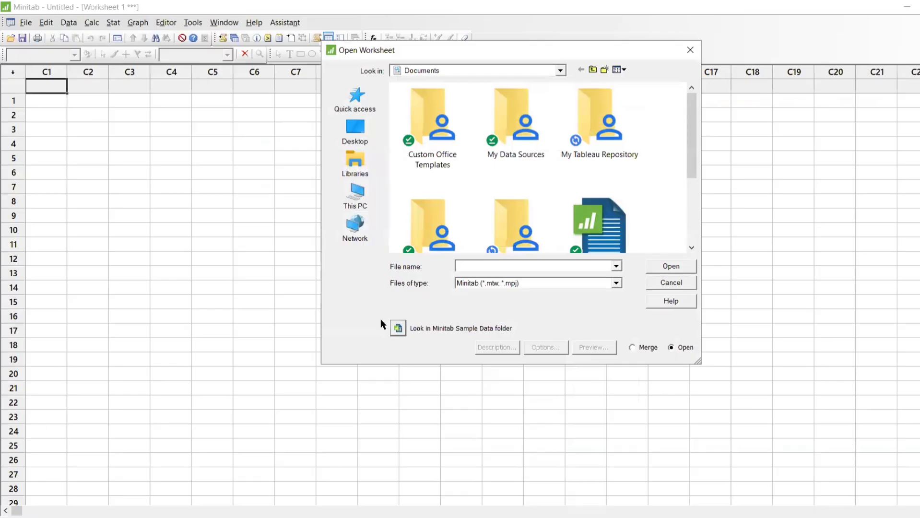
{"action": "left_click", "coordinate": [398, 328]}
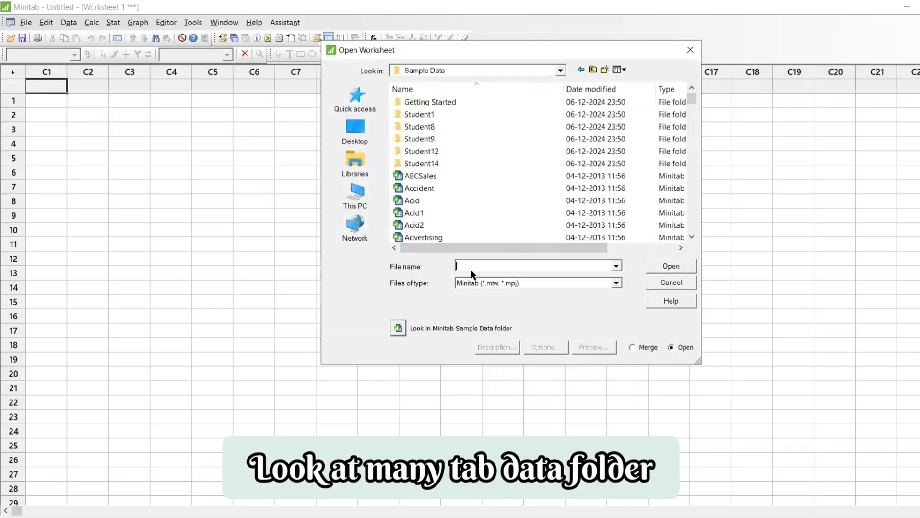
{"action": "left_click", "coordinate": [482, 202]}
{"action": "key", "text": "r"}
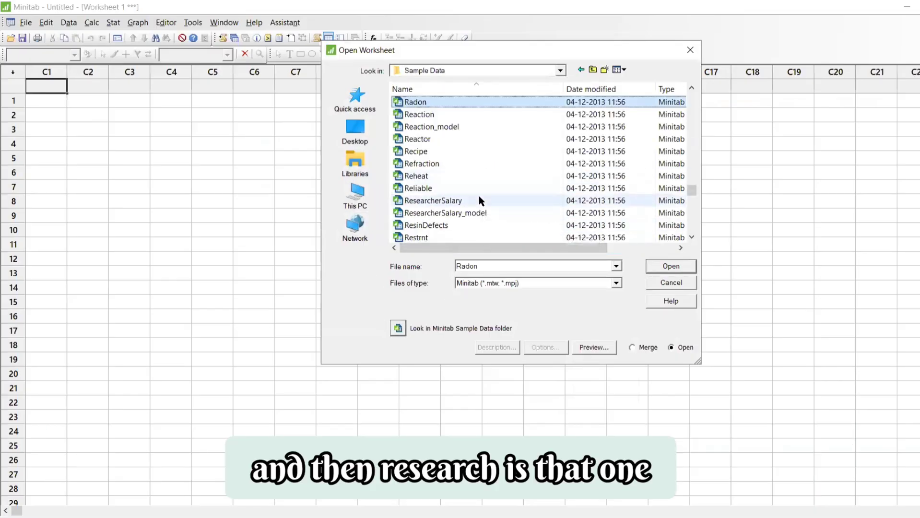
{"action": "left_click", "coordinate": [479, 201]}
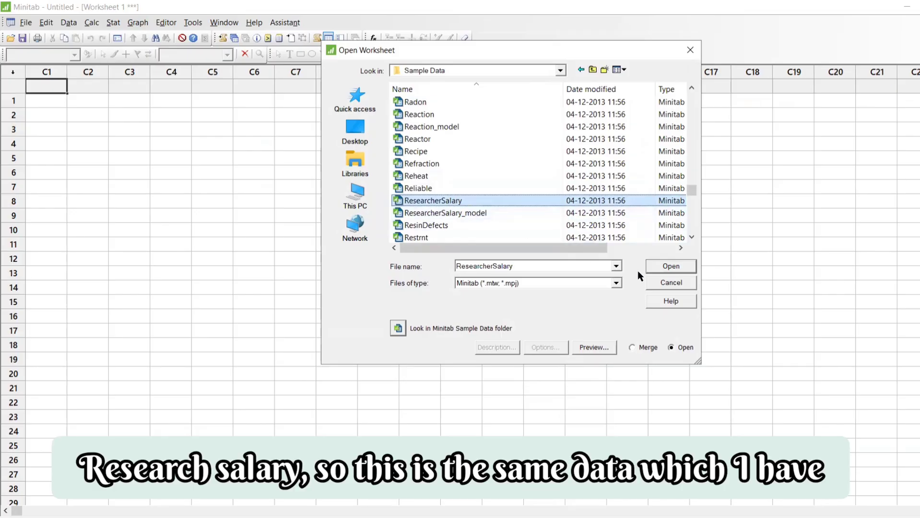
{"action": "left_click", "coordinate": [670, 267]}
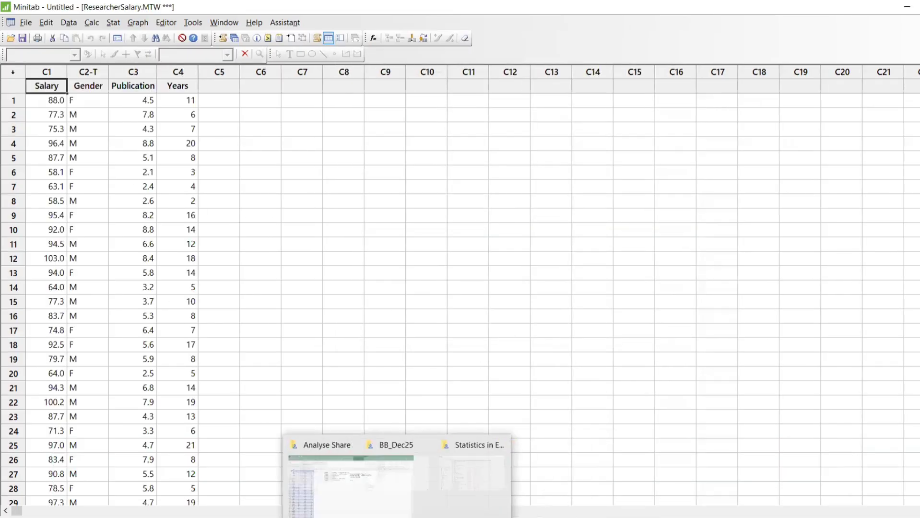
{"action": "left_click", "coordinate": [387, 510]}
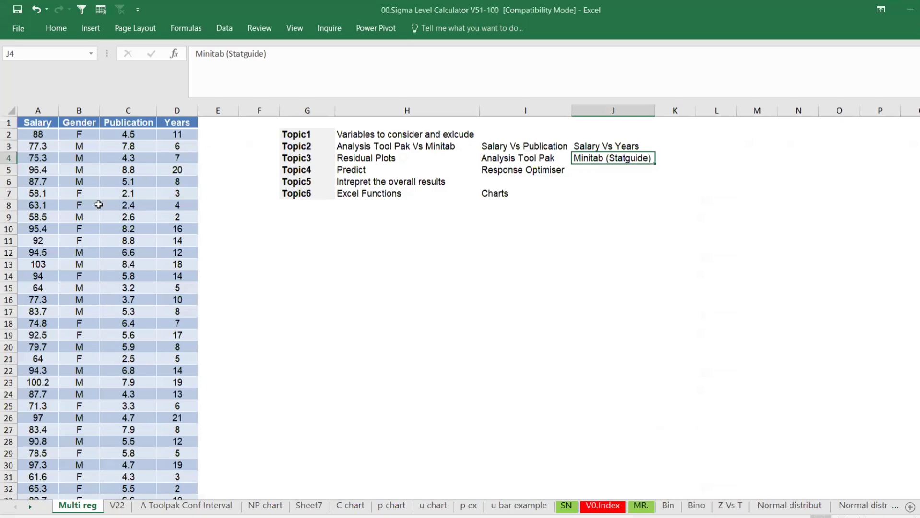
{"action": "key", "text": "alt+Tab"}
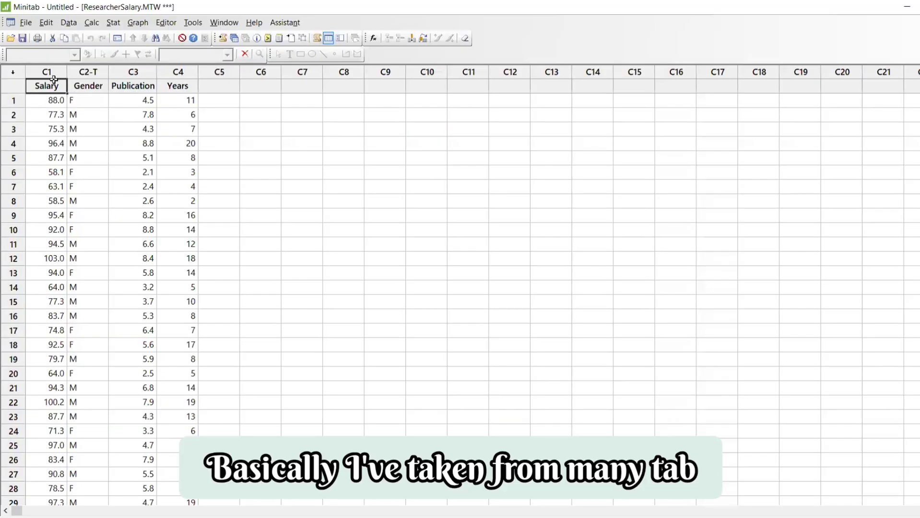
- Look over the Salary, Gender, Publication and Years columns of the ResearcherSalary worksheet, including the first row's Publication and Years values
{"action": "left_click_drag", "start_coordinate": [47, 72], "coordinate": [179, 73]}
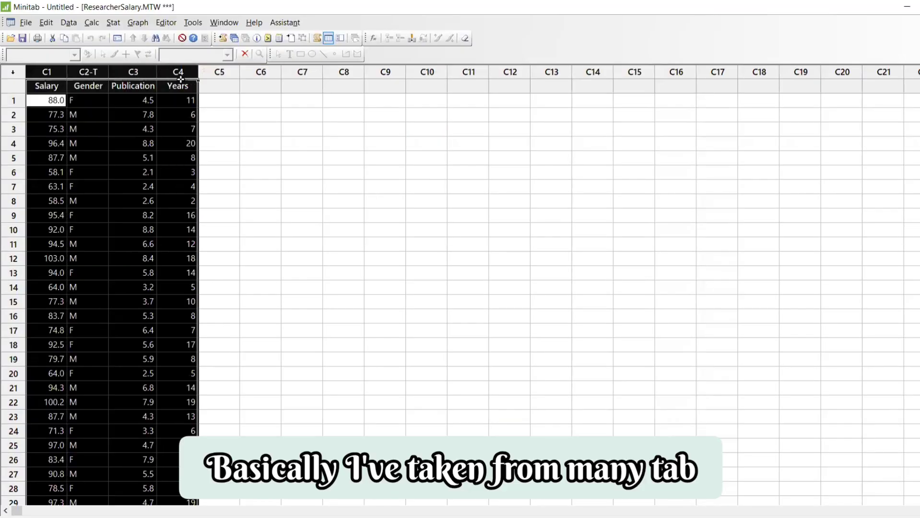
{"action": "left_click", "coordinate": [355, 210]}
{"action": "key", "text": "alt"}
{"action": "key", "text": "alt"}
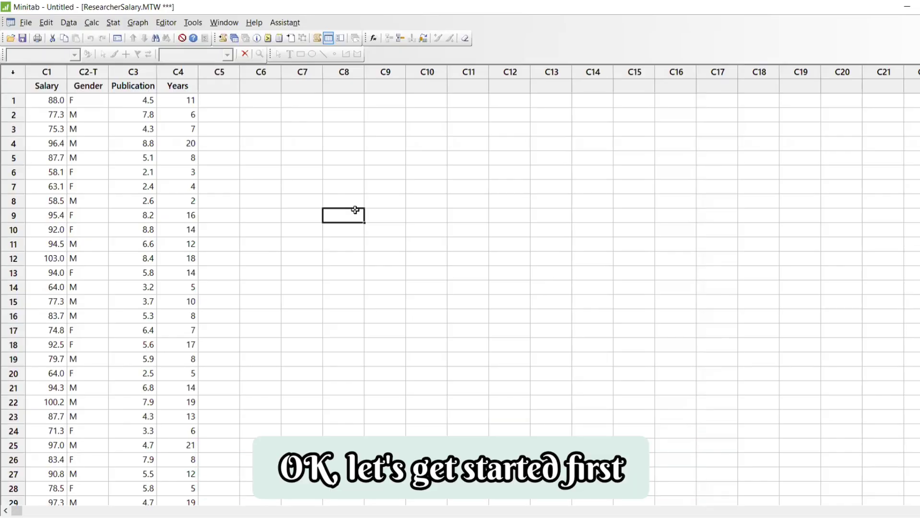
{"action": "left_click_drag", "start_coordinate": [47, 72], "coordinate": [191, 72]}
{"action": "left_click", "coordinate": [220, 129]}
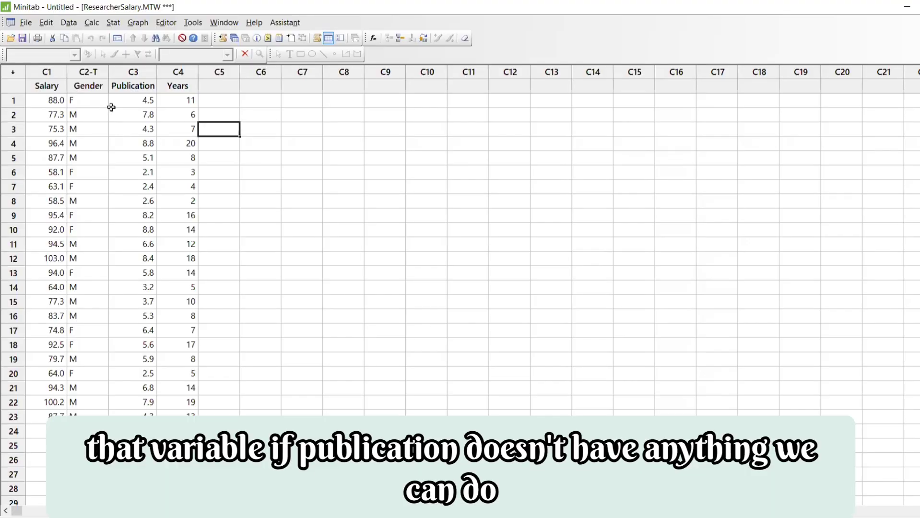
{"action": "left_click", "coordinate": [56, 73]}
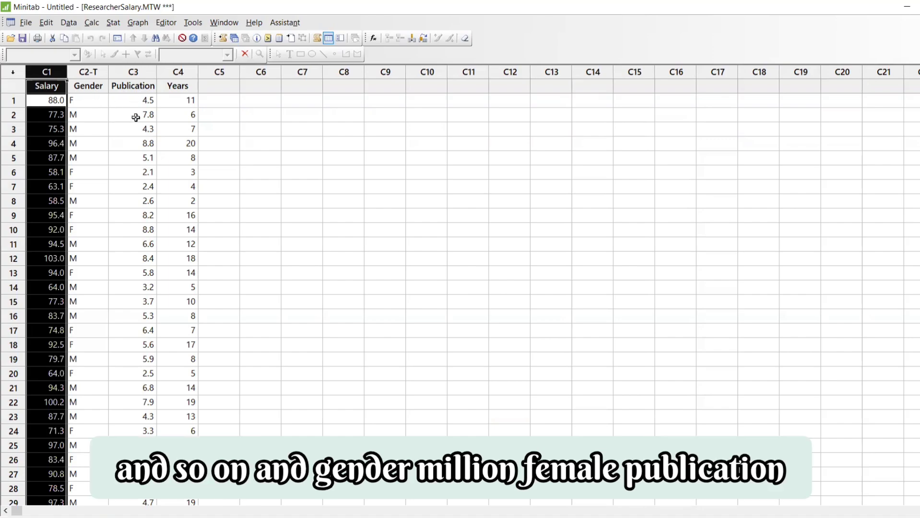
{"action": "left_click", "coordinate": [184, 104]}
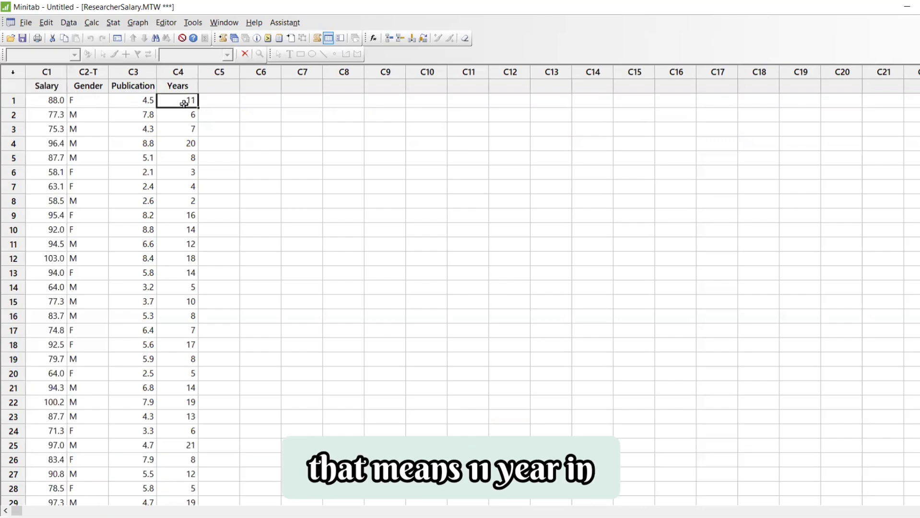
{"action": "left_click", "coordinate": [140, 105]}
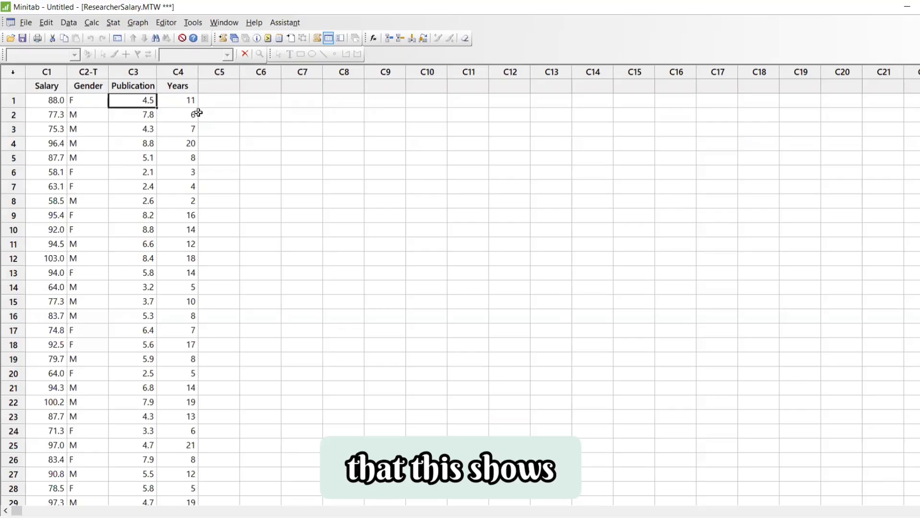
{"action": "left_click", "coordinate": [180, 88]}
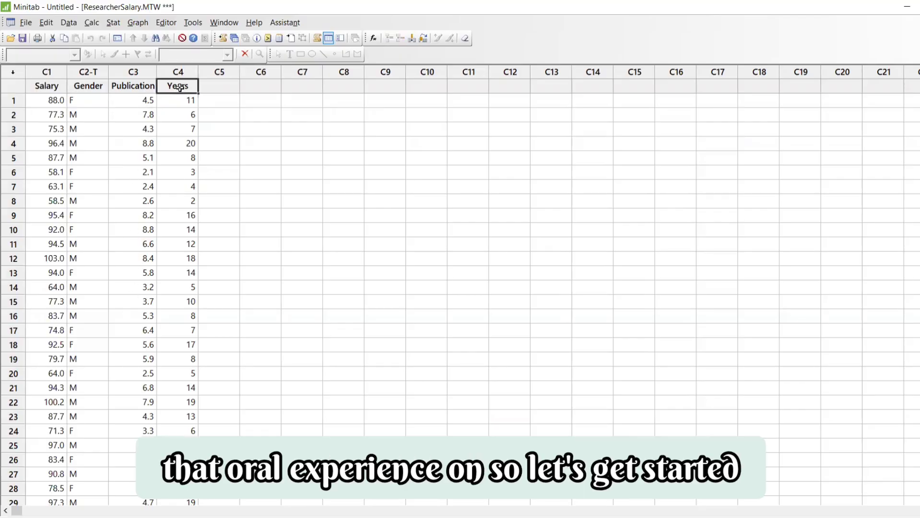
- Start Fit Regression Model on the worksheet and set Salary as the response
{"action": "left_click", "coordinate": [112, 23]}
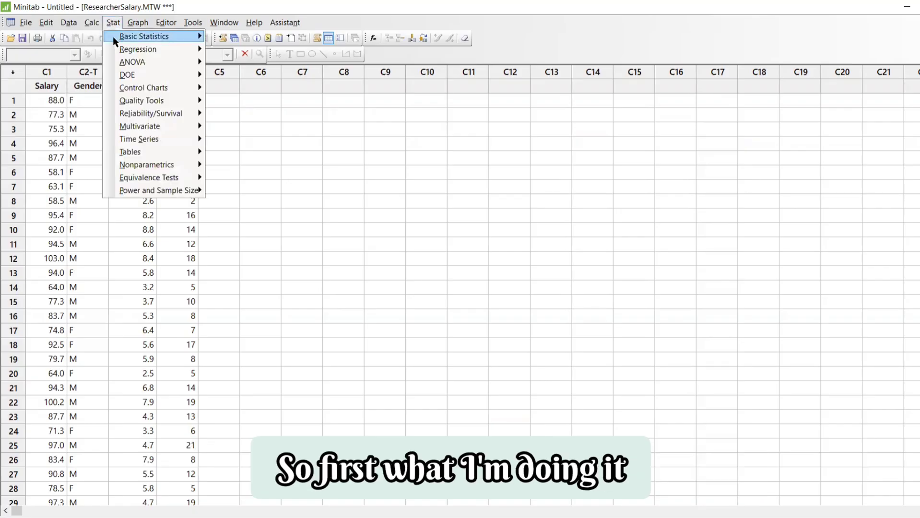
{"action": "mouse_move", "coordinate": [123, 52]}
{"action": "mouse_move", "coordinate": [222, 63]}
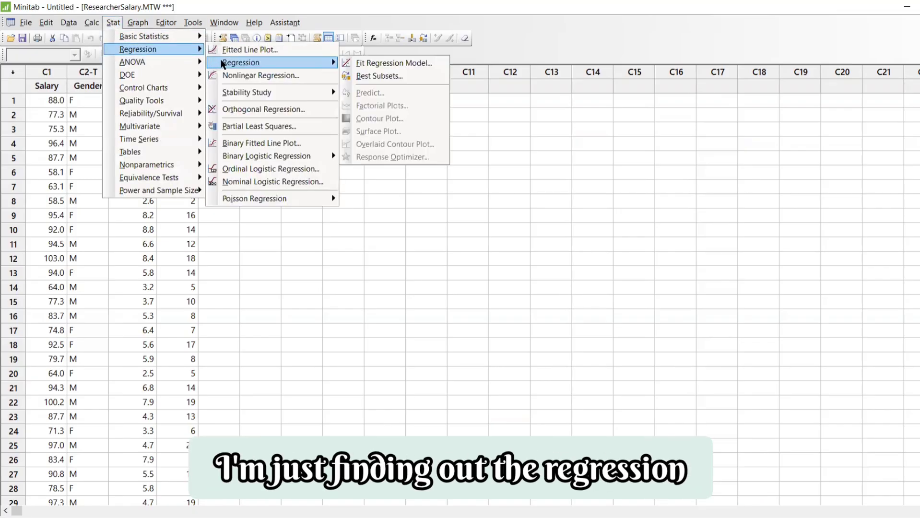
{"action": "left_click", "coordinate": [362, 66]}
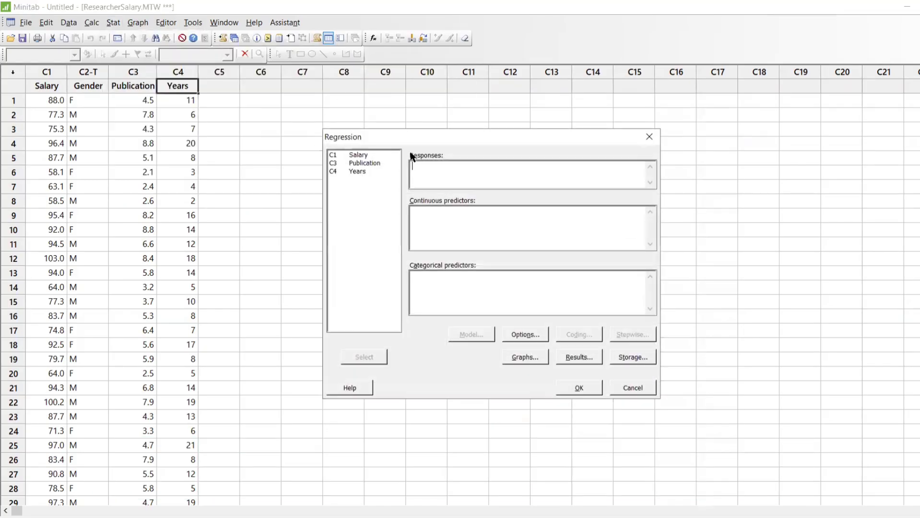
{"action": "left_click_drag", "start_coordinate": [412, 138], "coordinate": [382, 101]}
{"action": "double_click", "coordinate": [329, 118]}
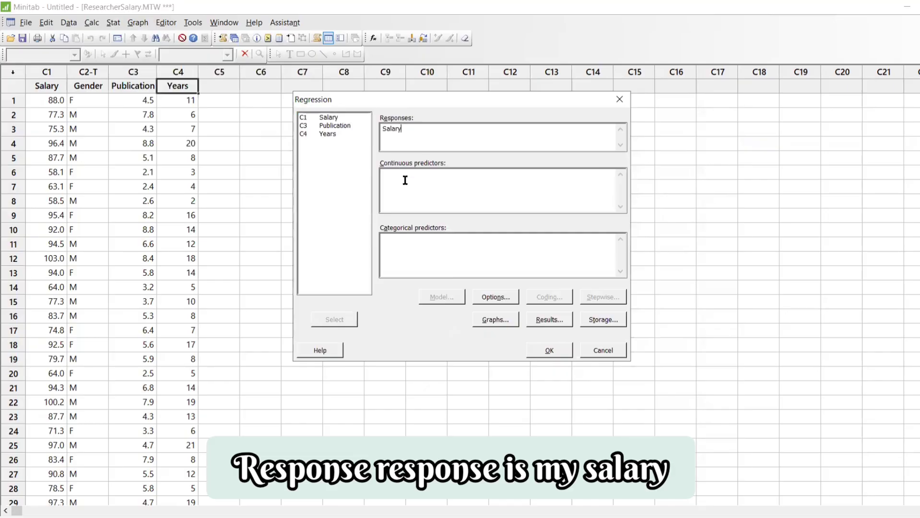
- Add Publication and Years as continuous predictors and Gender as the categorical predictor, and run the regression
{"action": "left_click", "coordinate": [407, 191]}
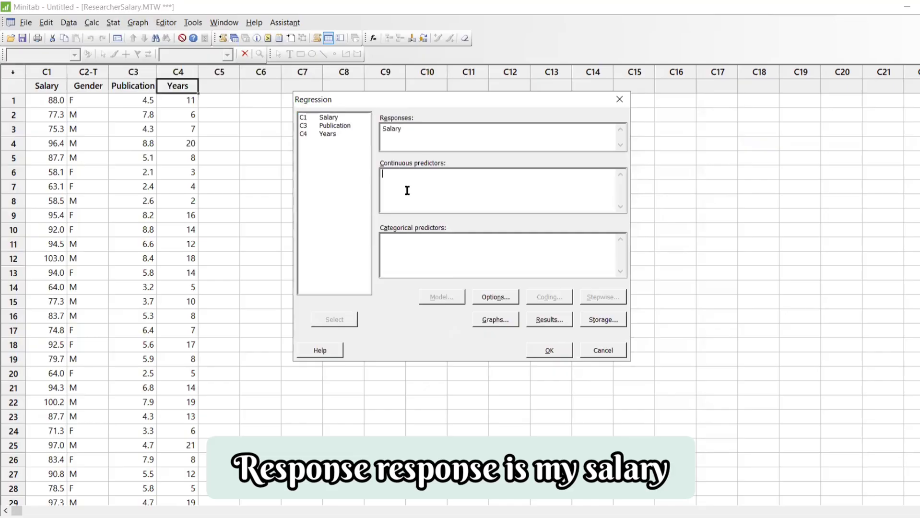
{"action": "double_click", "coordinate": [335, 126]}
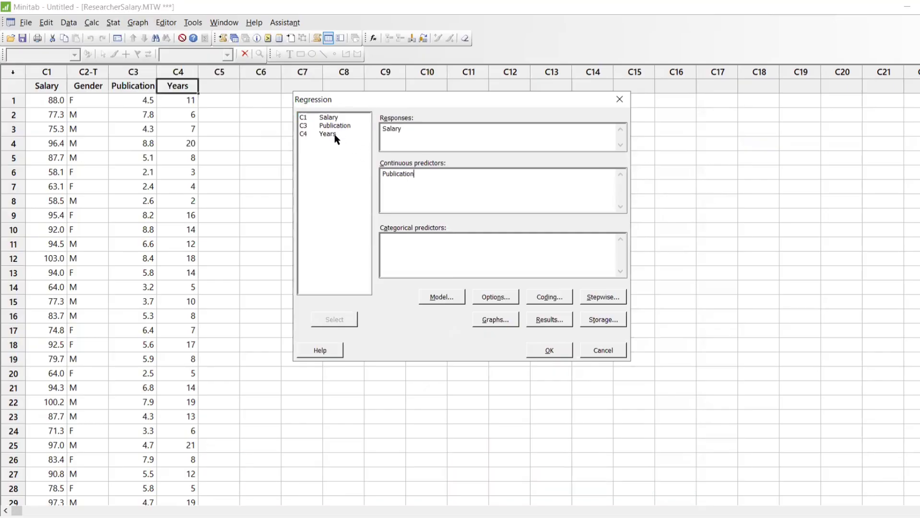
{"action": "double_click", "coordinate": [335, 135]}
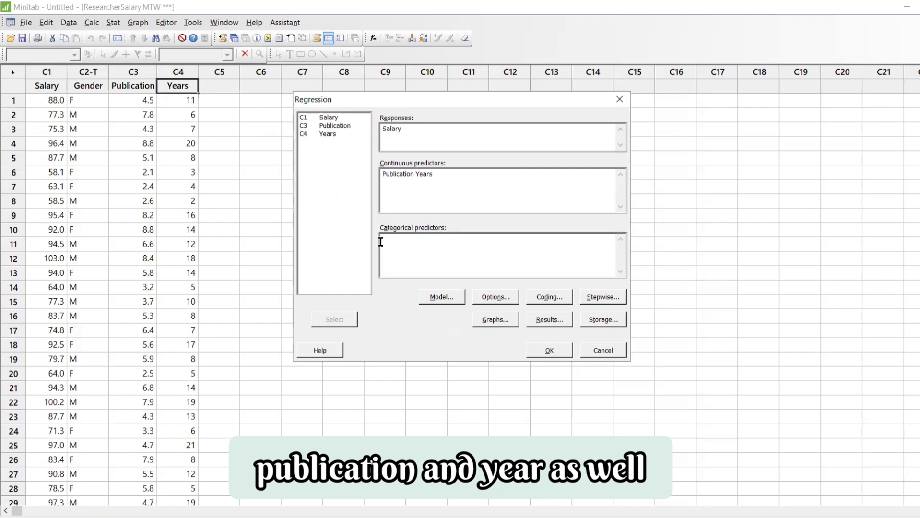
{"action": "left_click", "coordinate": [423, 258]}
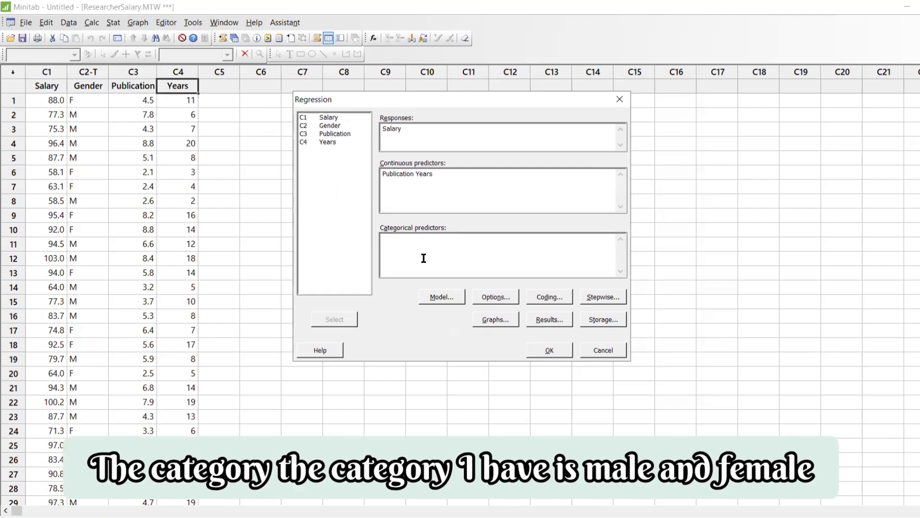
{"action": "double_click", "coordinate": [325, 126]}
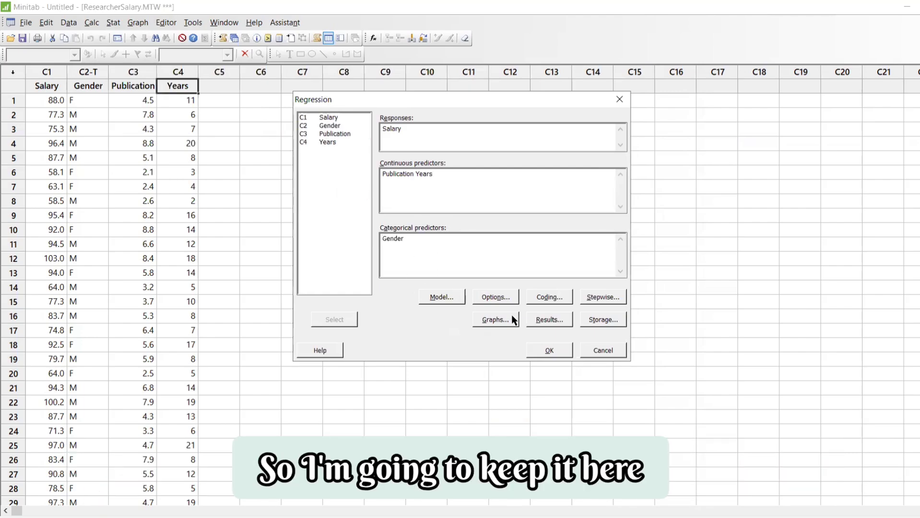
{"action": "left_click", "coordinate": [536, 350]}
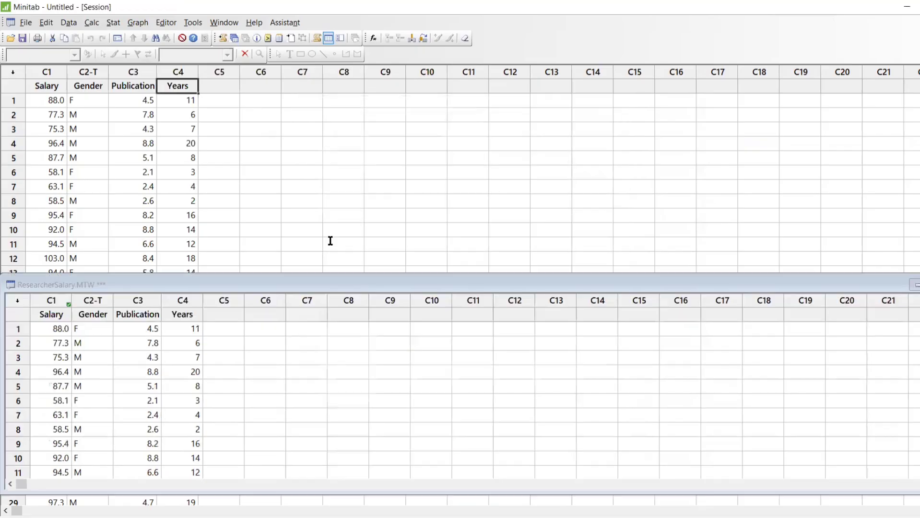
- Examine the Publication, Years and Gender rows of the regression's Analysis of Variance table, highlighting each to read its p-value
{"action": "scroll", "coordinate": [284, 298], "scroll_direction": "up", "scroll_amount": 5}
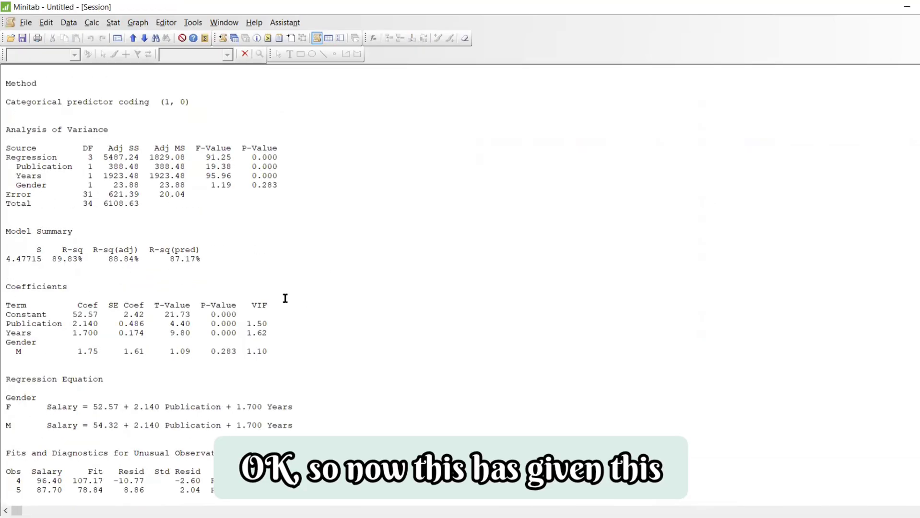
{"action": "scroll", "coordinate": [285, 299], "scroll_direction": "down", "scroll_amount": 2}
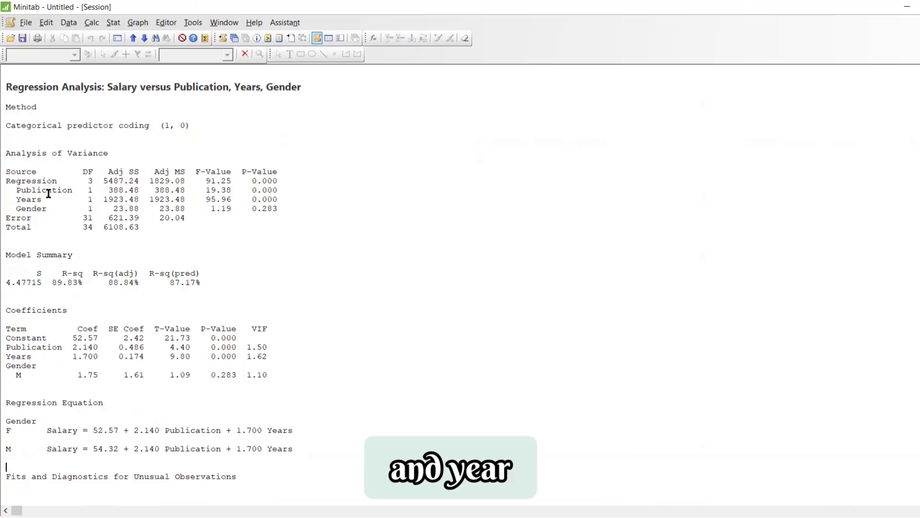
{"action": "left_click_drag", "start_coordinate": [17, 191], "coordinate": [248, 191]}
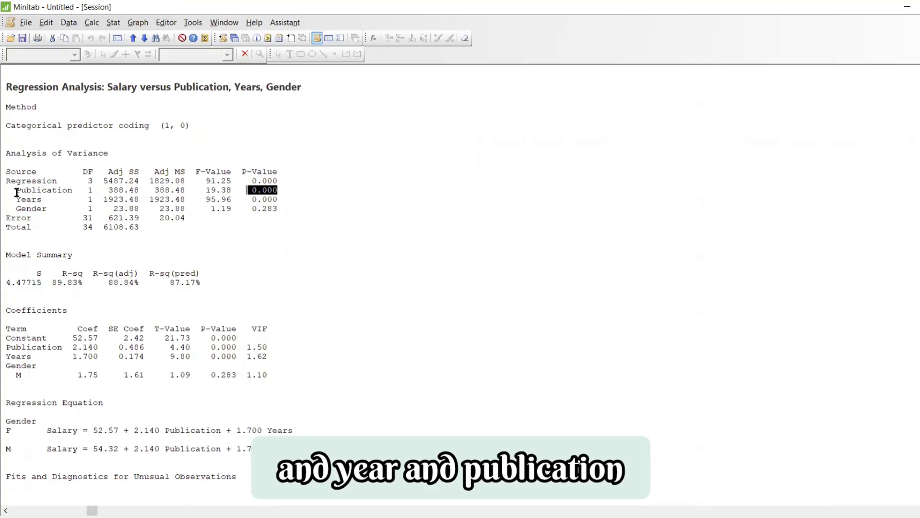
{"action": "left_click_drag", "start_coordinate": [17, 191], "coordinate": [283, 191]}
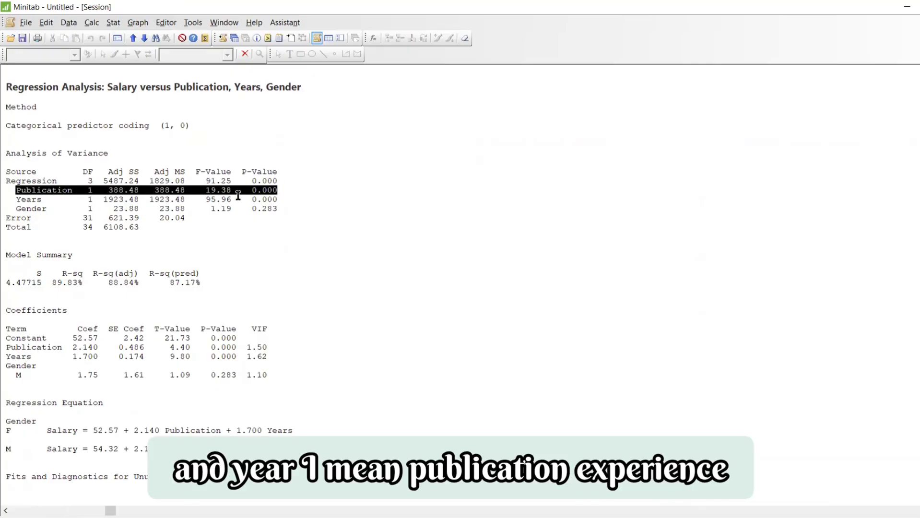
{"action": "left_click_drag", "start_coordinate": [11, 199], "coordinate": [302, 199]}
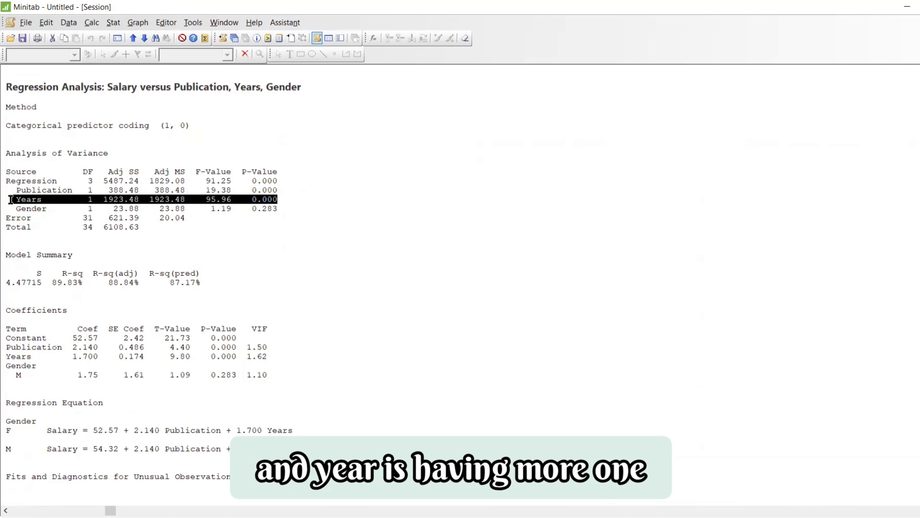
{"action": "left_click_drag", "start_coordinate": [15, 208], "coordinate": [286, 204]}
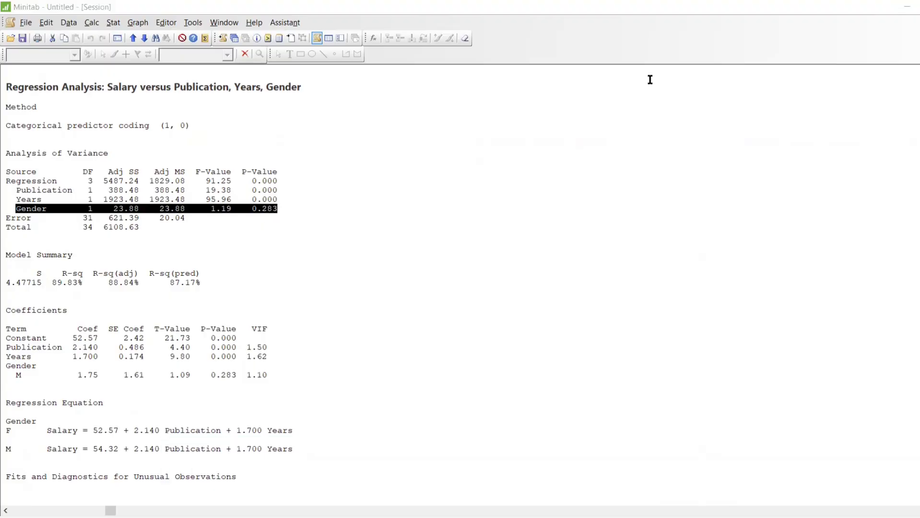
- Handwrite 0.05 and 28.3% on screen beside the Gender p-value, and clear the marks
{"action": "mouse_move", "coordinate": [346, 208]}
{"action": "left_mouse_down"}
{"action": "mouse_move", "coordinate": [394, 208]}
{"action": "mouse_move", "coordinate": [376, 188]}
{"action": "mouse_move", "coordinate": [413, 196]}
{"action": "mouse_move", "coordinate": [411, 179]}
{"action": "left_mouse_up"}
{"action": "left_click", "coordinate": [376, 203]}
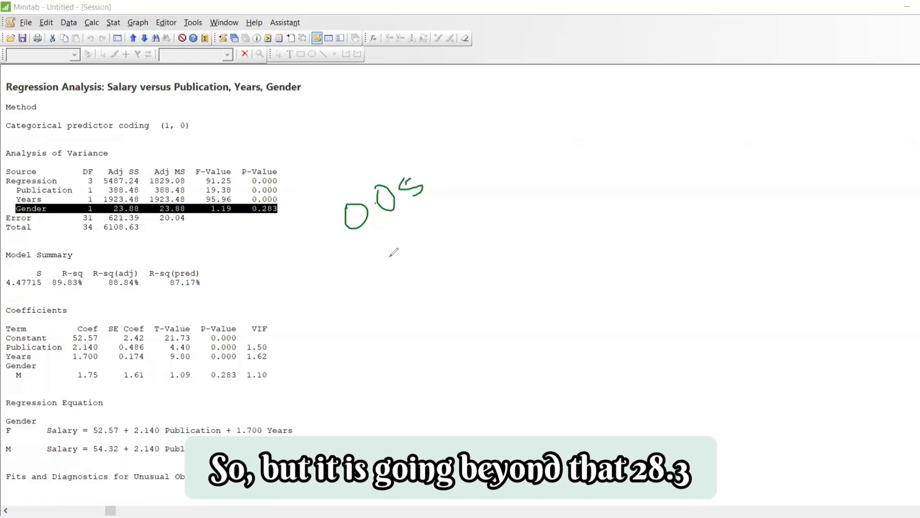
{"action": "mouse_move", "coordinate": [387, 251]}
{"action": "left_mouse_down"}
{"action": "mouse_move", "coordinate": [378, 262]}
{"action": "mouse_move", "coordinate": [405, 249]}
{"action": "mouse_move", "coordinate": [421, 260]}
{"action": "mouse_move", "coordinate": [421, 244]}
{"action": "mouse_move", "coordinate": [434, 255]}
{"action": "left_mouse_up"}
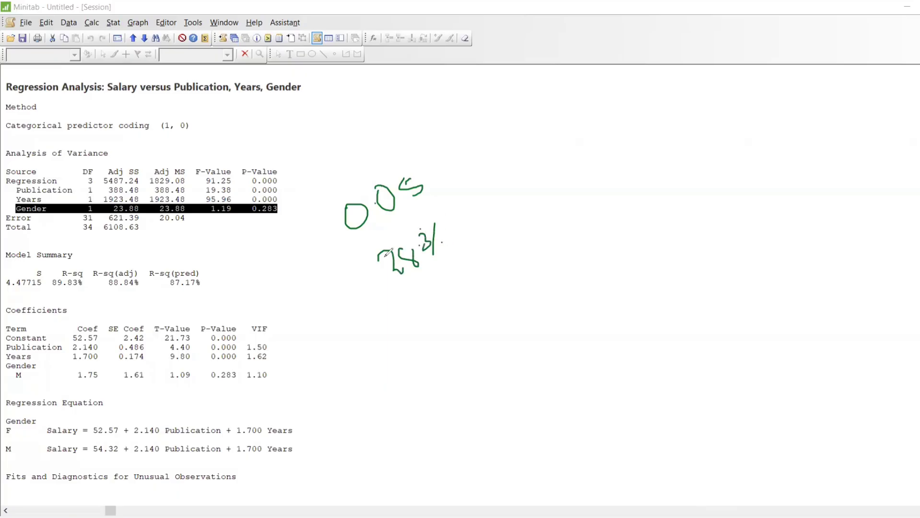
{"action": "left_click", "coordinate": [4, 288]}
- Run a One-Way ANOVA with Salary as the response and Gender as the factor
{"action": "left_click", "coordinate": [113, 24]}
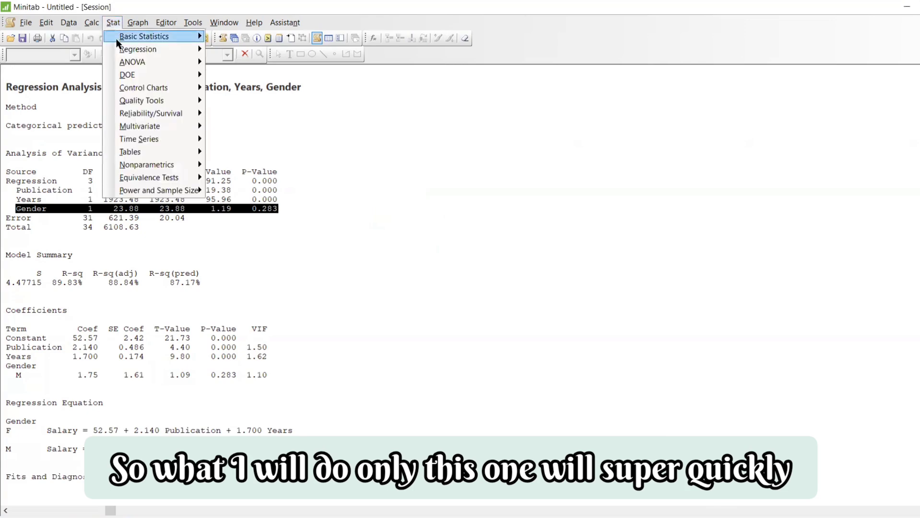
{"action": "mouse_move", "coordinate": [132, 62]}
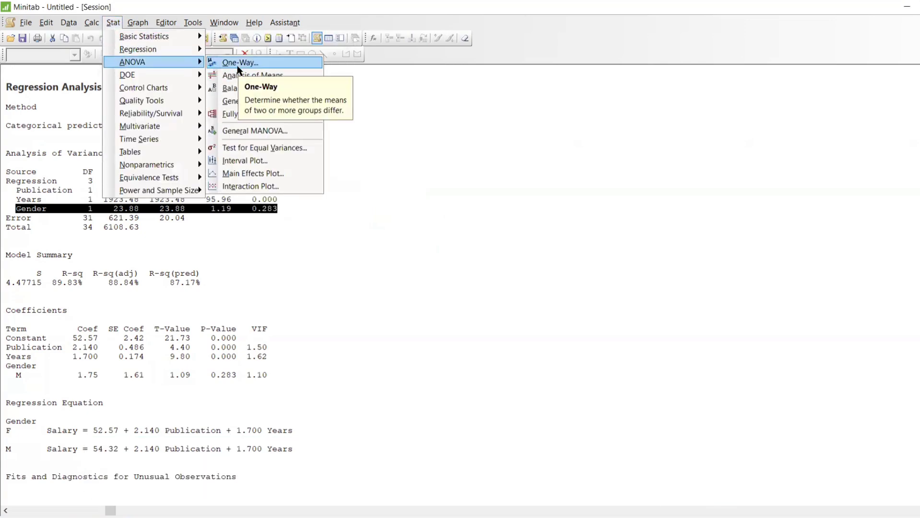
{"action": "left_click", "coordinate": [237, 66]}
{"action": "left_click", "coordinate": [475, 192]}
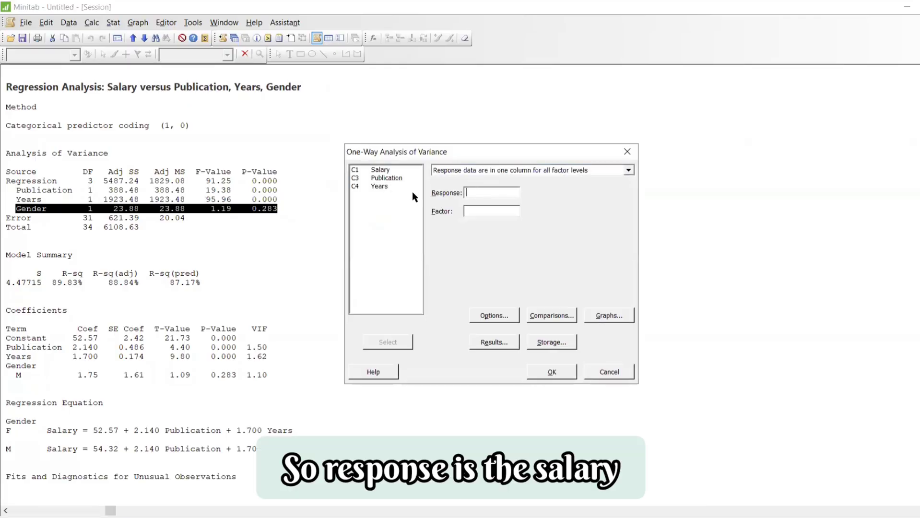
{"action": "left_click", "coordinate": [389, 170]}
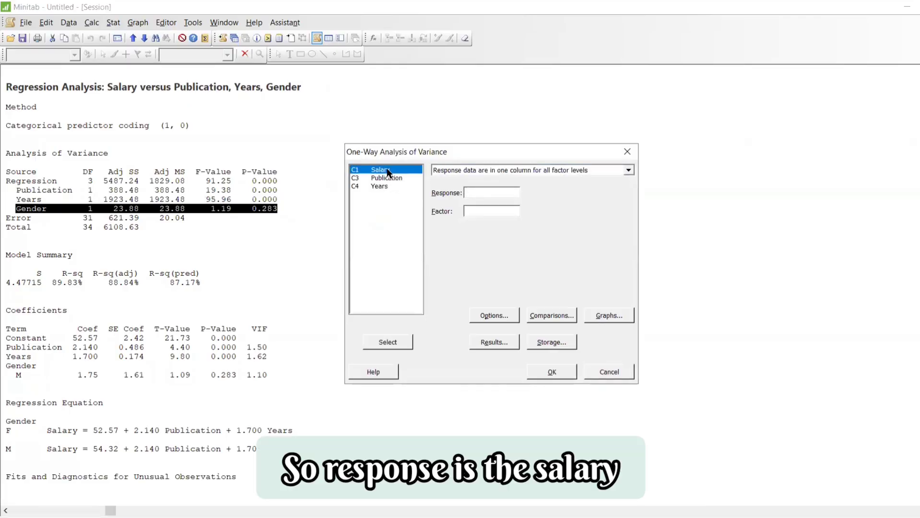
{"action": "double_click", "coordinate": [401, 172]}
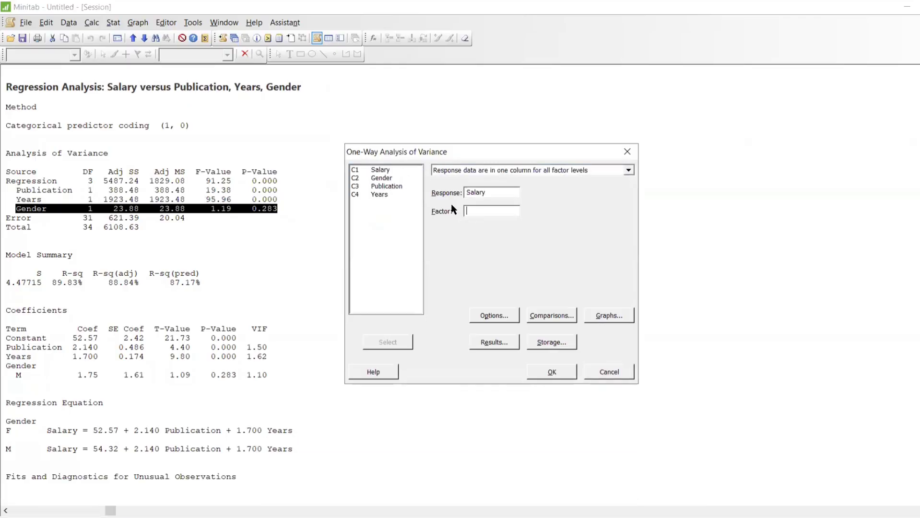
{"action": "double_click", "coordinate": [386, 180]}
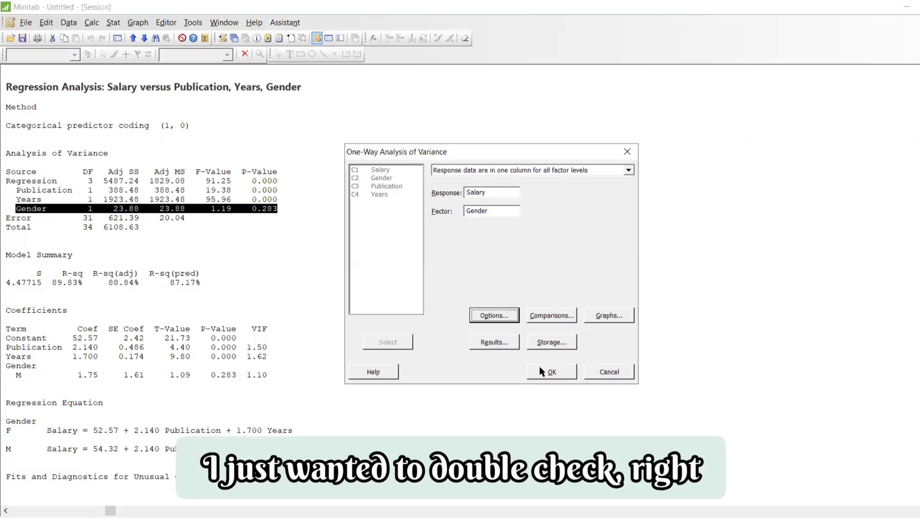
{"action": "left_click", "coordinate": [552, 372]}
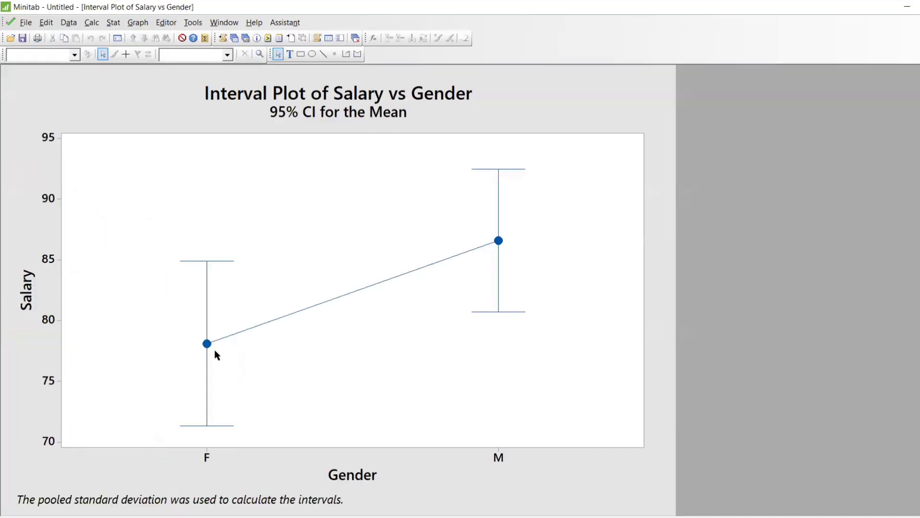
- Look at the interval plot of Salary vs Gender and the Gender p-value in the one-way ANOVA session output
{"action": "mouse_move", "coordinate": [205, 345]}
{"action": "left_click", "coordinate": [223, 38]}
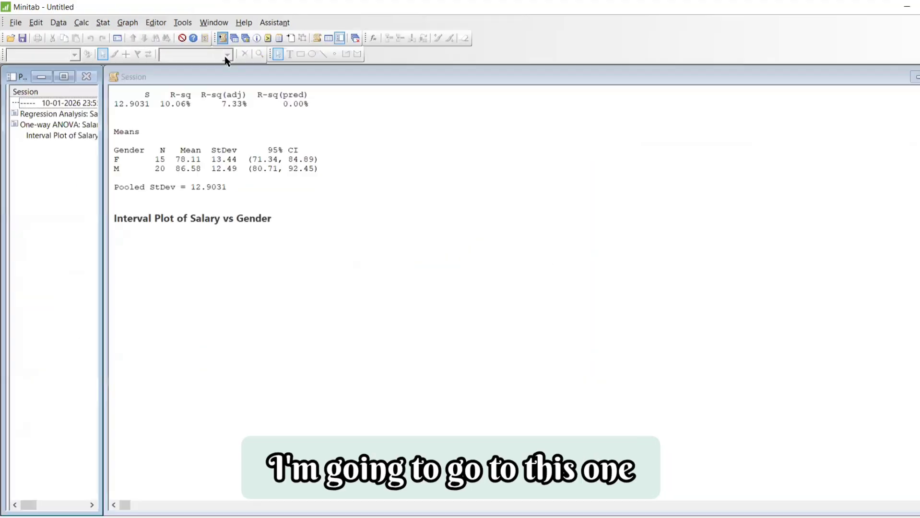
{"action": "scroll", "coordinate": [302, 246], "scroll_direction": "up", "scroll_amount": 3}
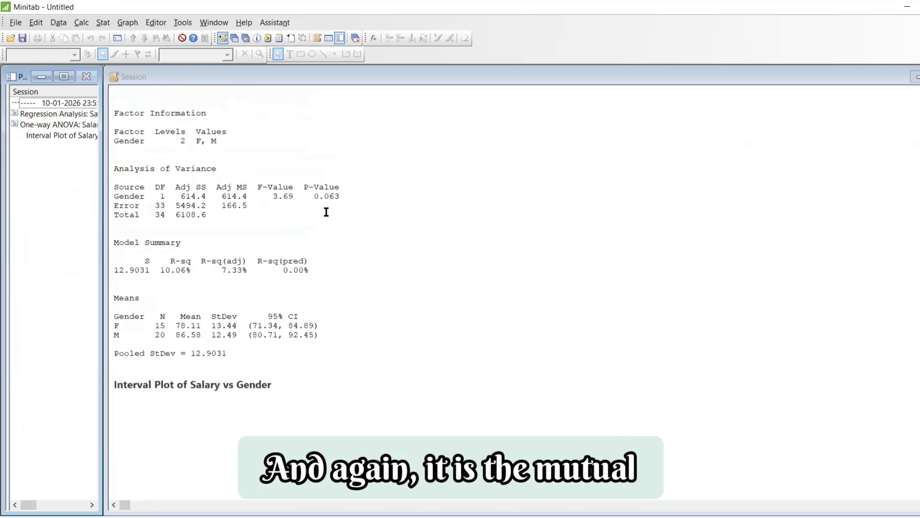
{"action": "left_click_drag", "start_coordinate": [347, 197], "coordinate": [312, 197]}
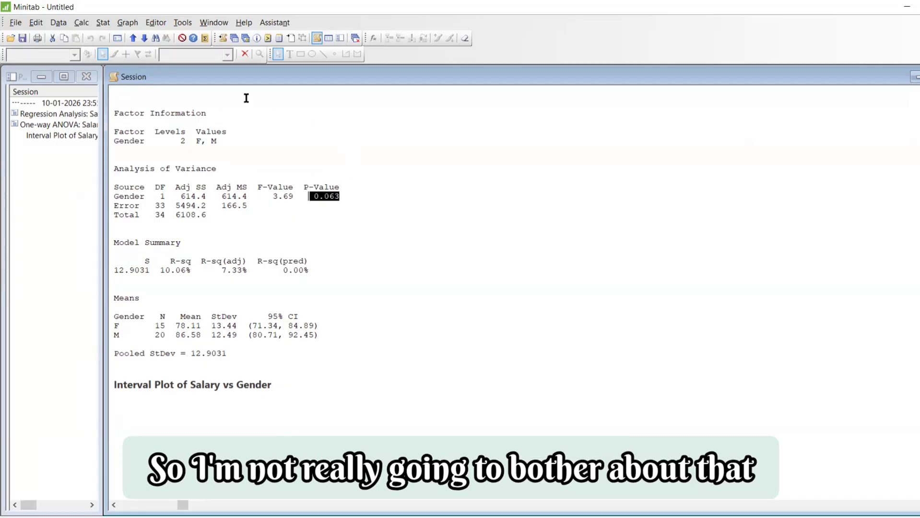
- Run a Best Subsets Regression with Salary as the response and Publication and Years as free predictors
{"action": "left_click", "coordinate": [64, 113]}
{"action": "scroll", "coordinate": [355, 240], "scroll_direction": "down", "scroll_amount": 1}
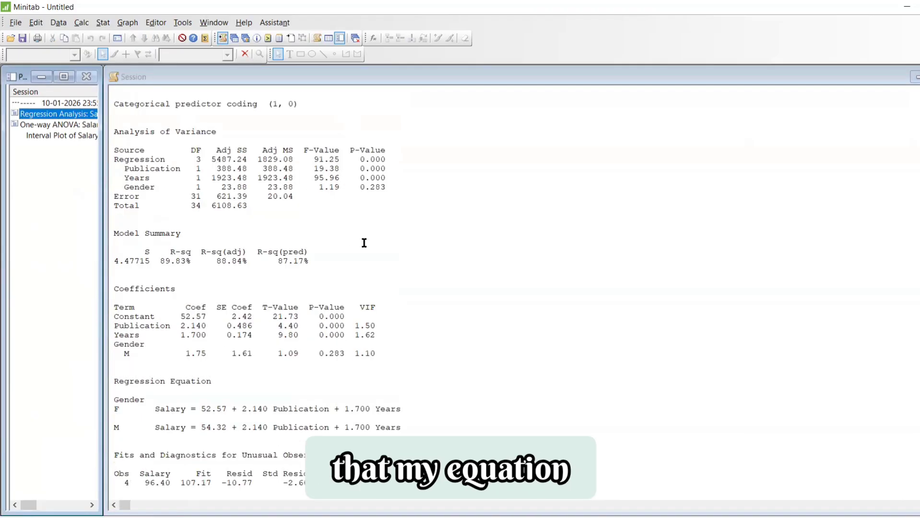
{"action": "left_click", "coordinate": [106, 24]}
{"action": "mouse_move", "coordinate": [160, 53]}
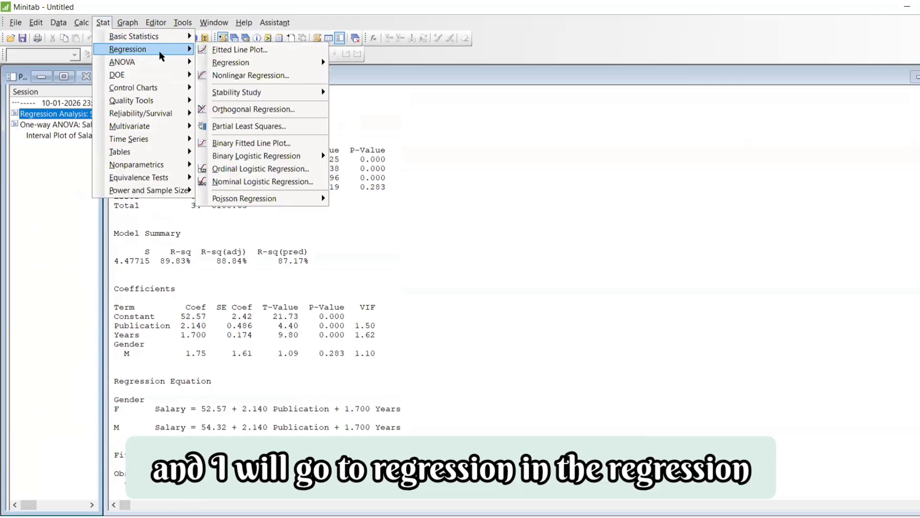
{"action": "mouse_move", "coordinate": [284, 62]}
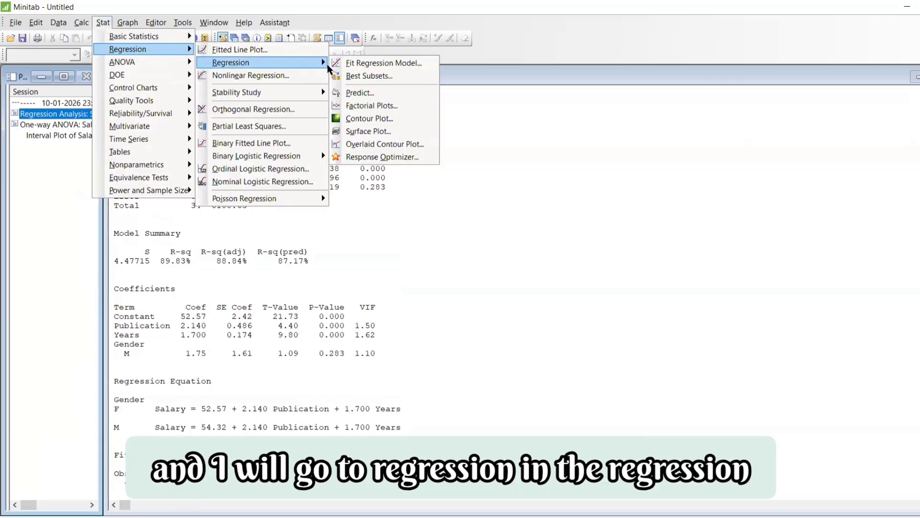
{"action": "left_click", "coordinate": [368, 76]}
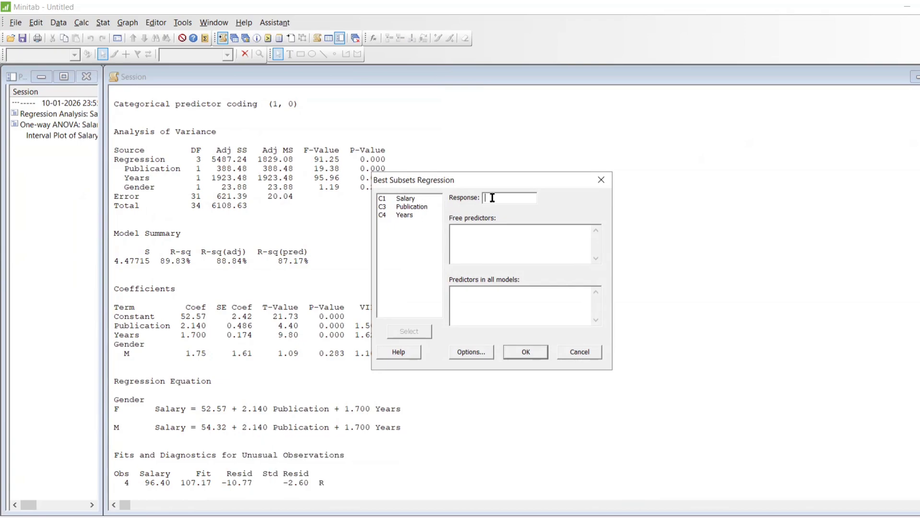
{"action": "double_click", "coordinate": [413, 198]}
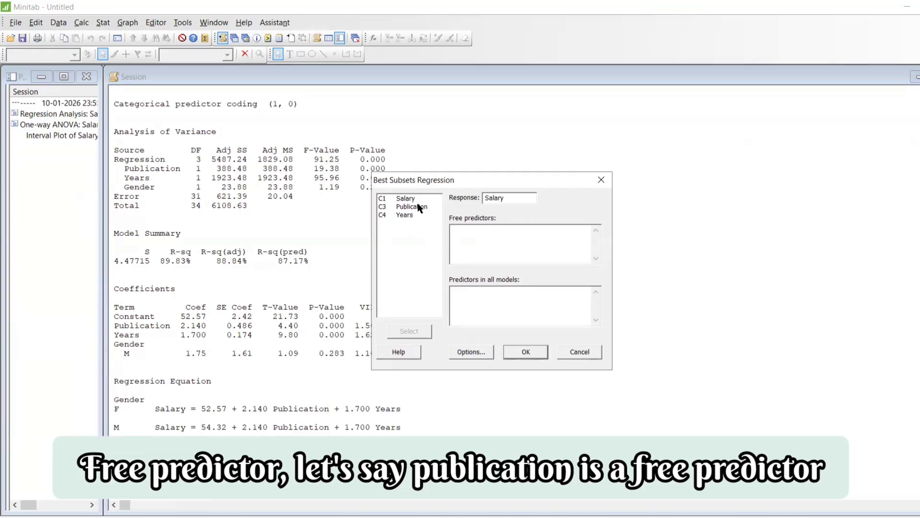
{"action": "left_click", "coordinate": [420, 207]}
{"action": "double_click", "coordinate": [420, 206]}
{"action": "double_click", "coordinate": [406, 216]}
{"action": "left_click", "coordinate": [482, 303]}
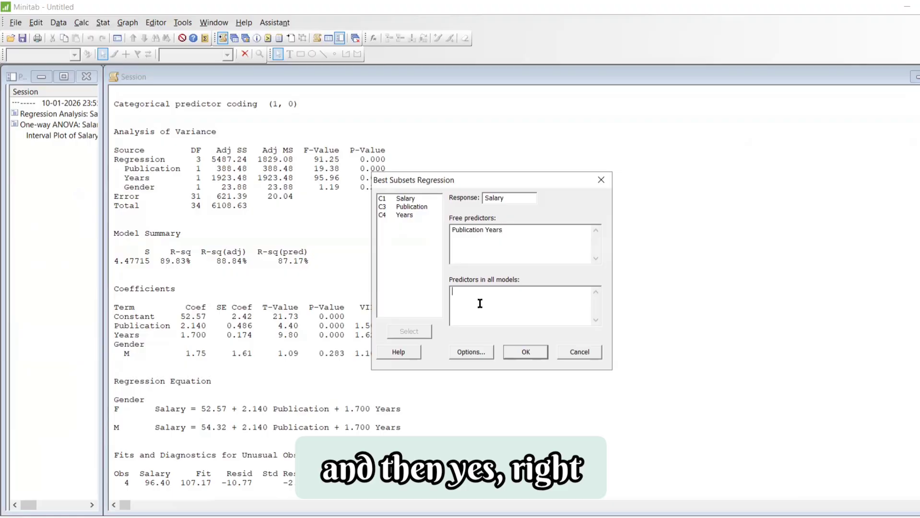
{"action": "left_click", "coordinate": [516, 353]}
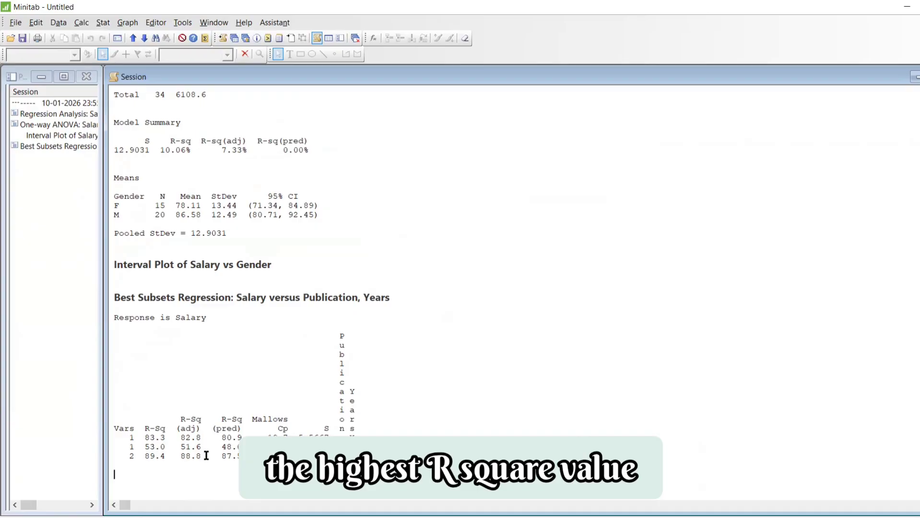
- Examine the two-variable row of the Best Subsets output, highlighting its adjusted R-squared and its Publication and Years markers
{"action": "left_click_drag", "start_coordinate": [206, 455], "coordinate": [182, 456]}
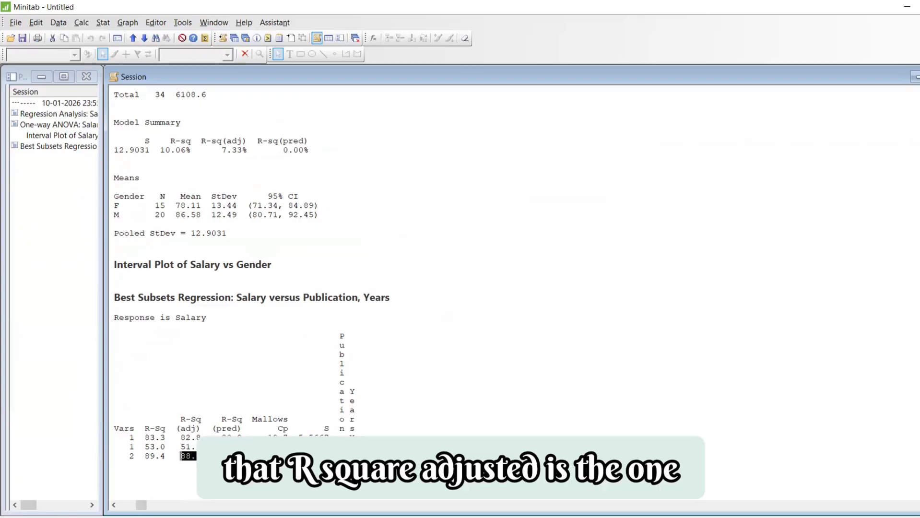
{"action": "left_click", "coordinate": [204, 455]}
{"action": "left_click_drag", "start_coordinate": [203, 456], "coordinate": [175, 457]}
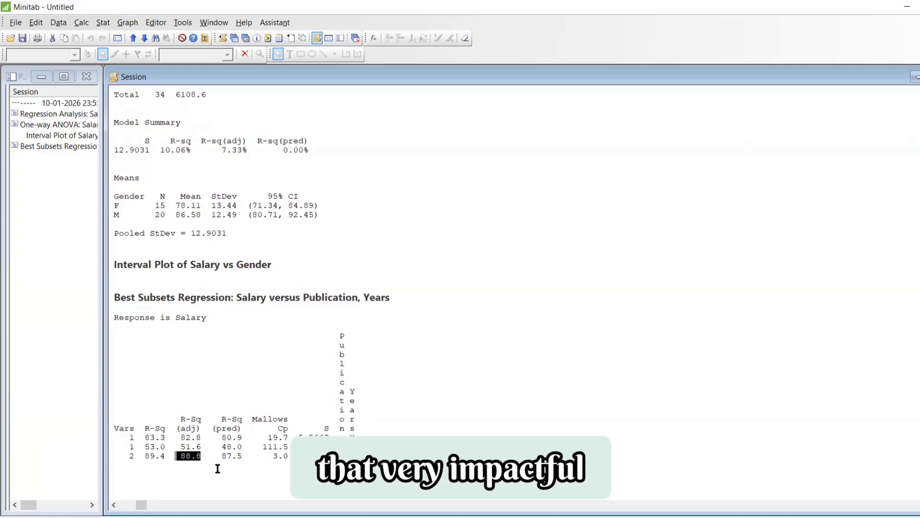
{"action": "left_click_drag", "start_coordinate": [357, 457], "coordinate": [339, 456]}
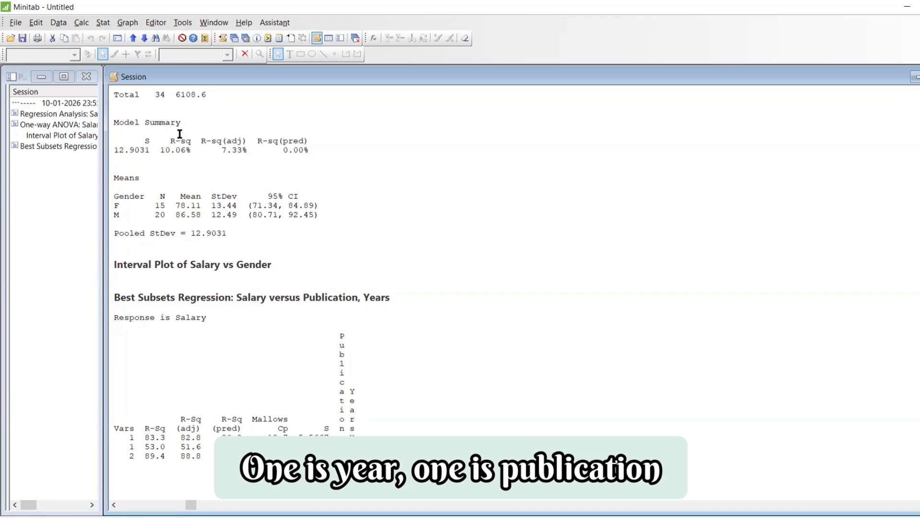
- Refit the regression model of Salary on Publication and Years with Gender removed from the categorical predictors
{"action": "left_click", "coordinate": [108, 27]}
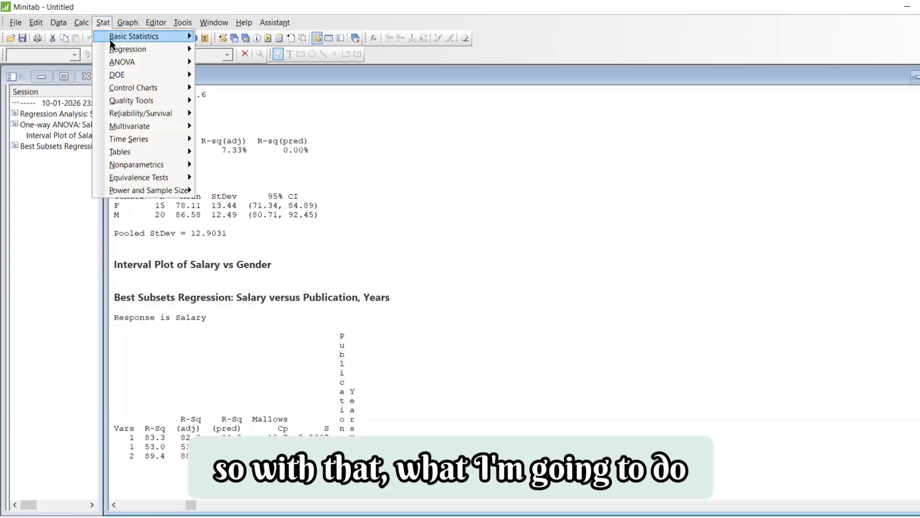
{"action": "mouse_move", "coordinate": [144, 37]}
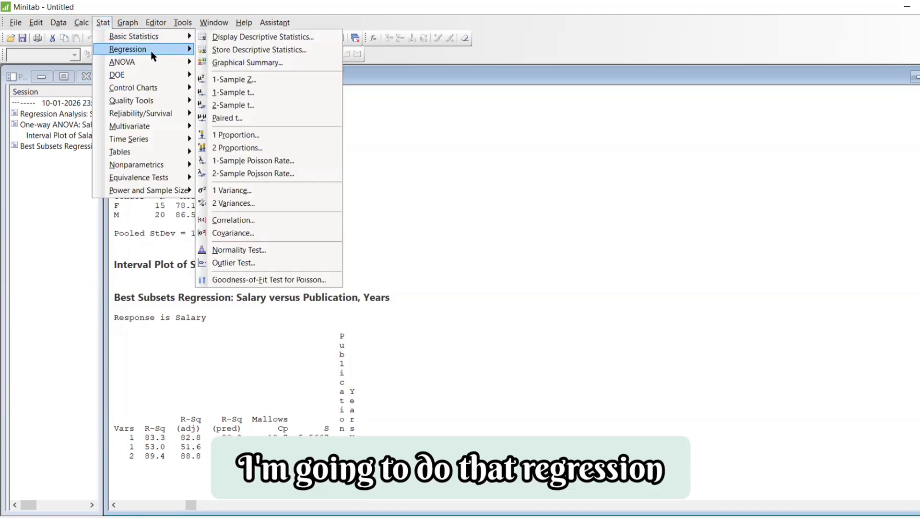
{"action": "mouse_move", "coordinate": [312, 69]}
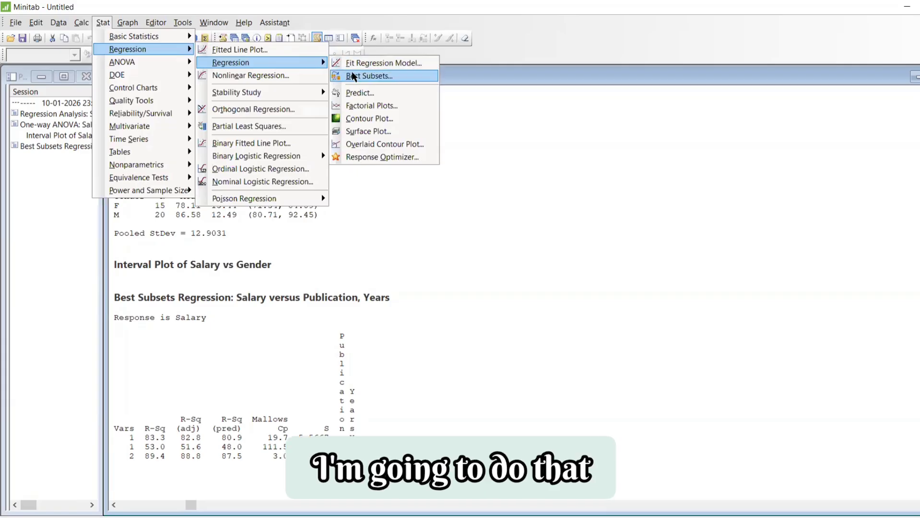
{"action": "left_click", "coordinate": [361, 64]}
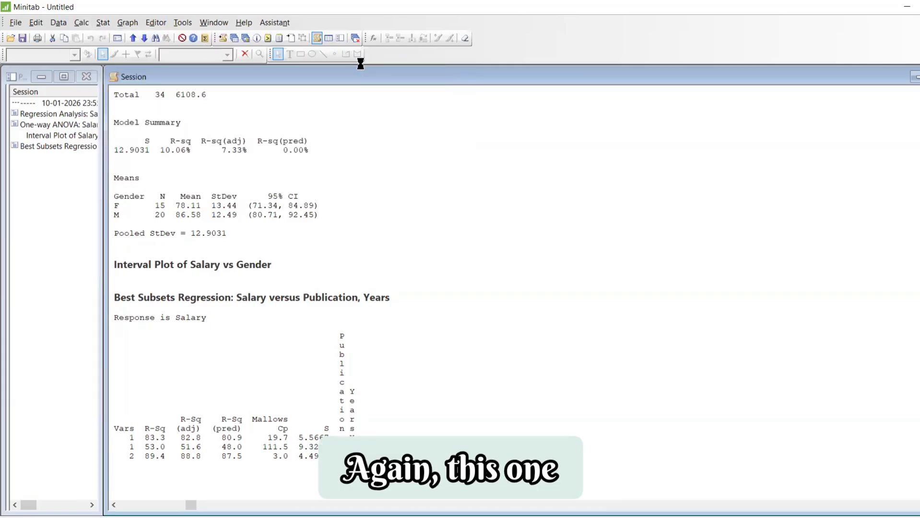
{"action": "double_click", "coordinate": [456, 273]}
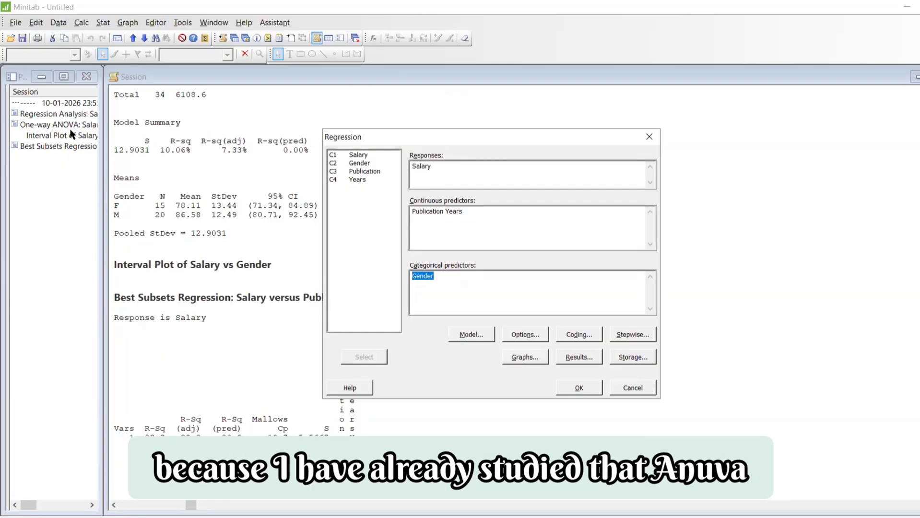
{"action": "key", "text": "Delete"}
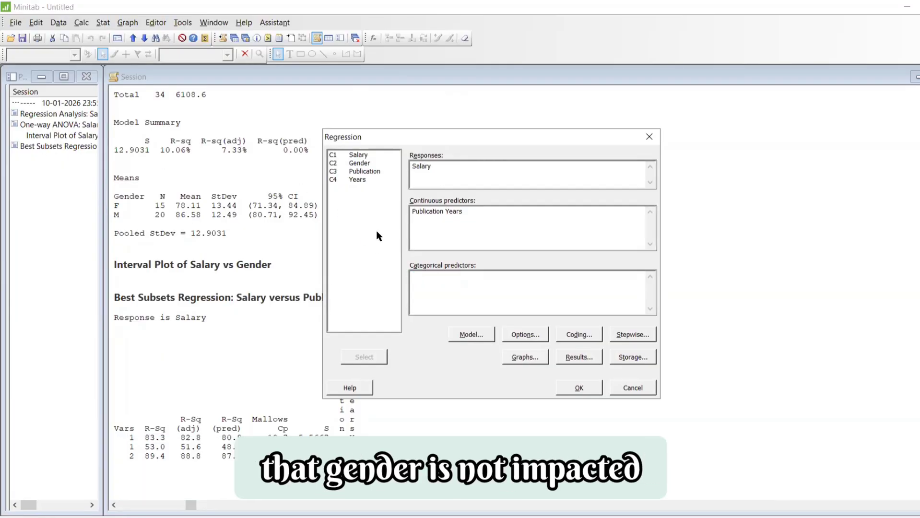
{"action": "left_click", "coordinate": [579, 389]}
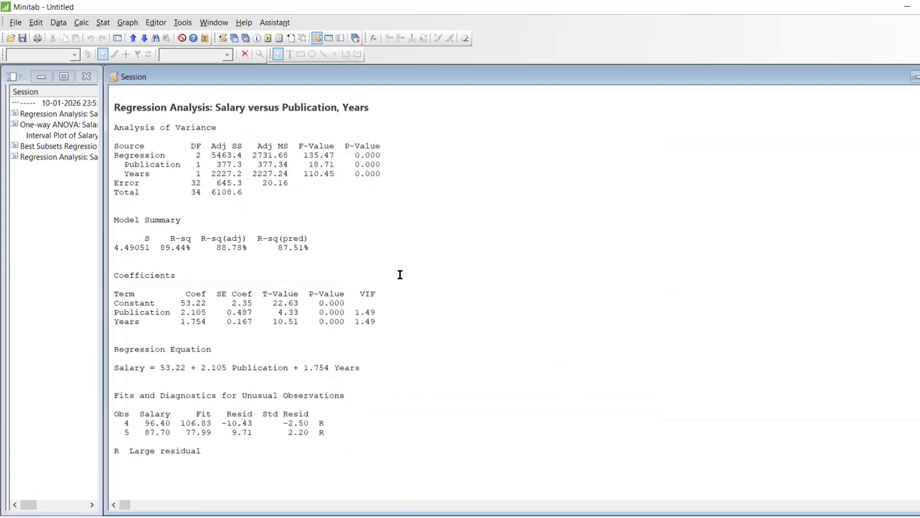
- Review the refitted regression's R-squared, predictor p-values, regression equation and unusual observations, and return to the Best Subsets output
{"action": "left_click_drag", "start_coordinate": [158, 247], "coordinate": [195, 249]}
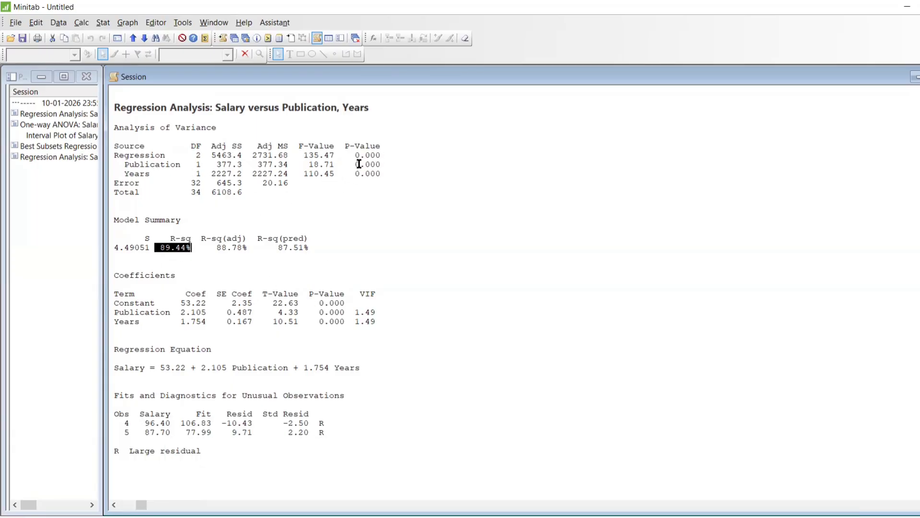
{"action": "left_click_drag", "start_coordinate": [344, 164], "coordinate": [336, 184]}
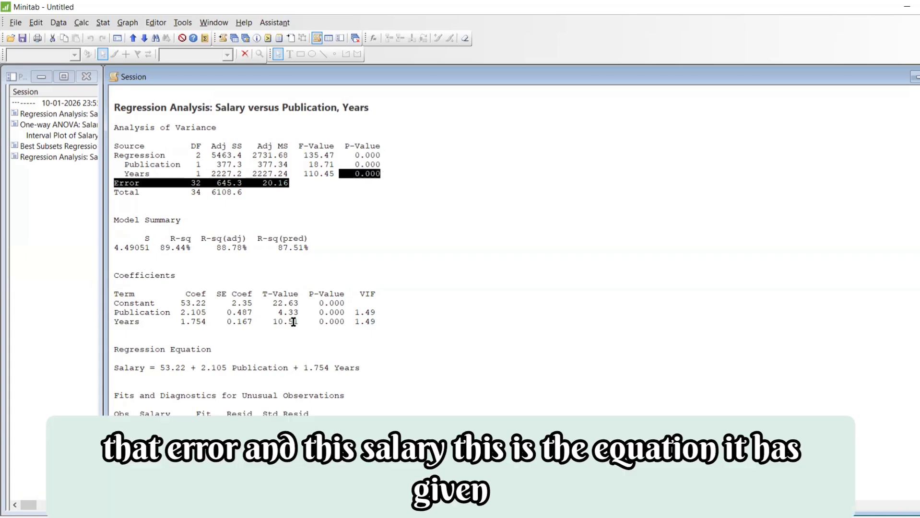
{"action": "scroll", "coordinate": [254, 317], "scroll_direction": "down", "scroll_amount": 1}
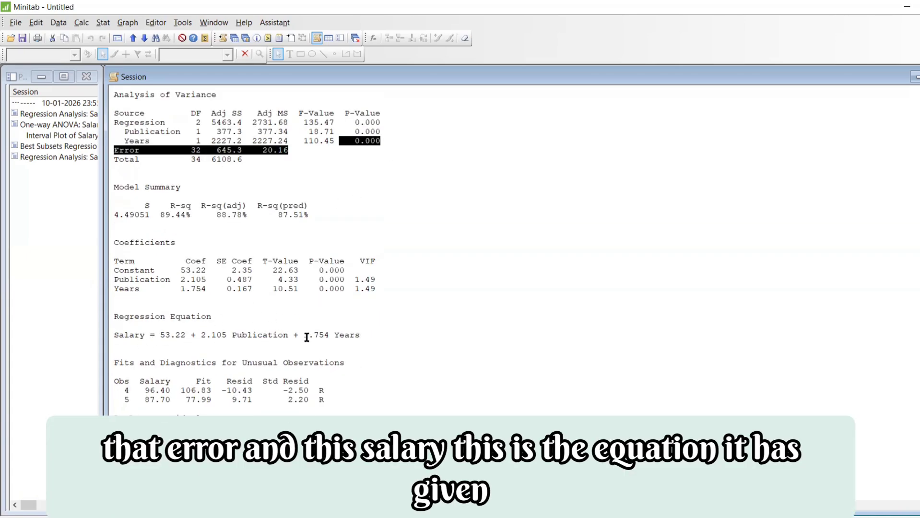
{"action": "scroll", "coordinate": [297, 338], "scroll_direction": "down", "scroll_amount": 1}
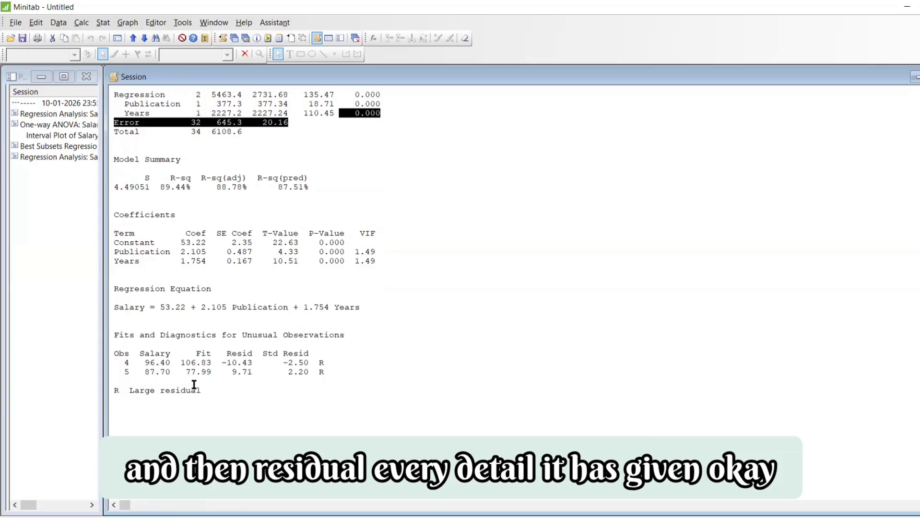
{"action": "scroll", "coordinate": [274, 365], "scroll_direction": "up", "scroll_amount": 2}
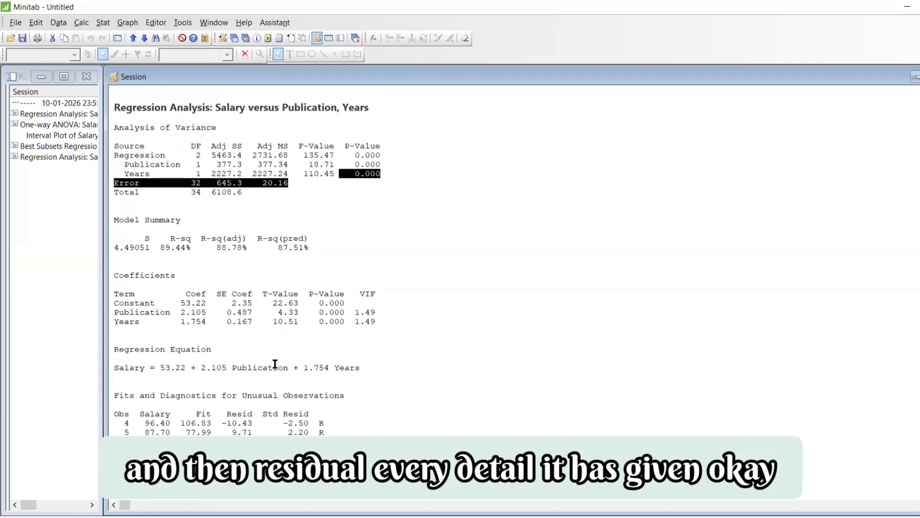
{"action": "scroll", "coordinate": [275, 364], "scroll_direction": "up", "scroll_amount": 7}
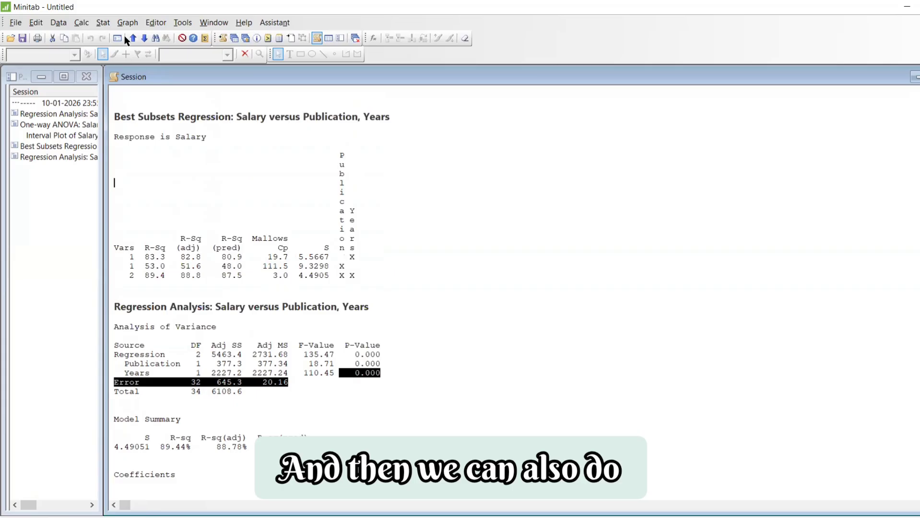
- Start a Salary prediction from the fitted model with individual values, entering Publication 5 and Years 10 in the first row
{"action": "left_click", "coordinate": [103, 23]}
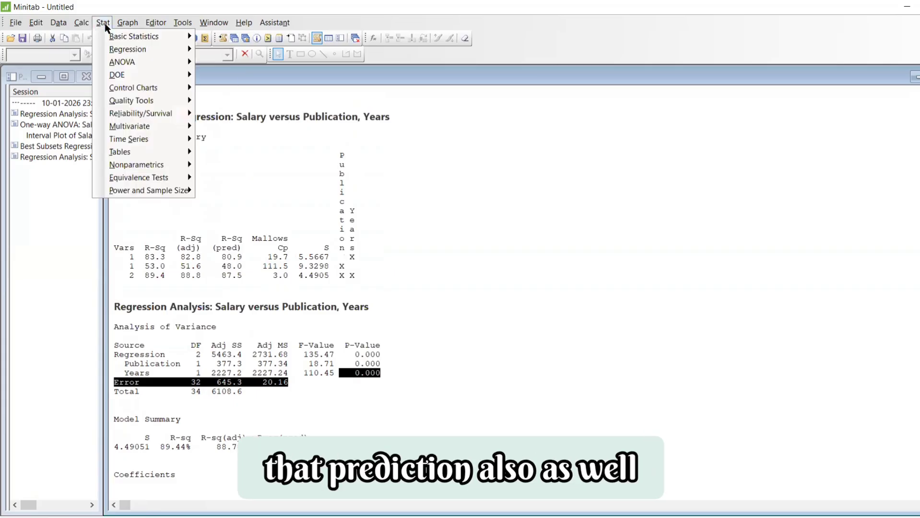
{"action": "mouse_move", "coordinate": [113, 39]}
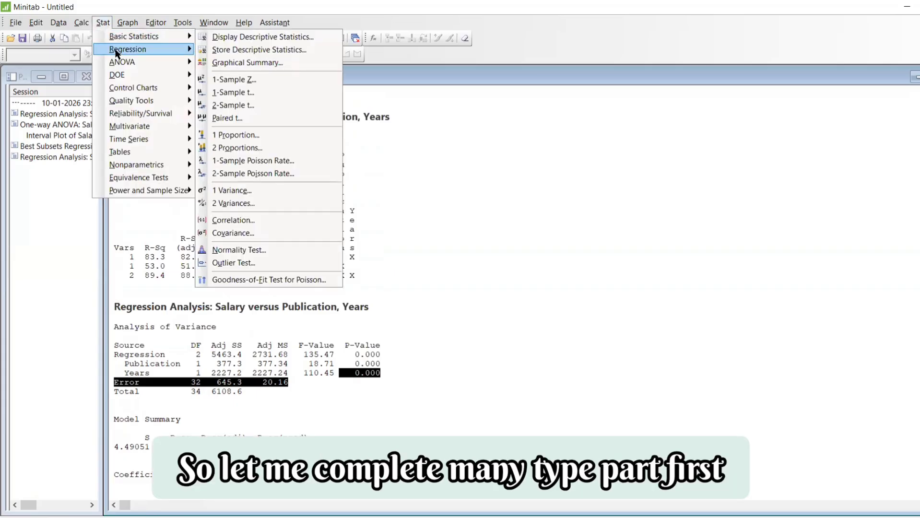
{"action": "mouse_move", "coordinate": [230, 63]}
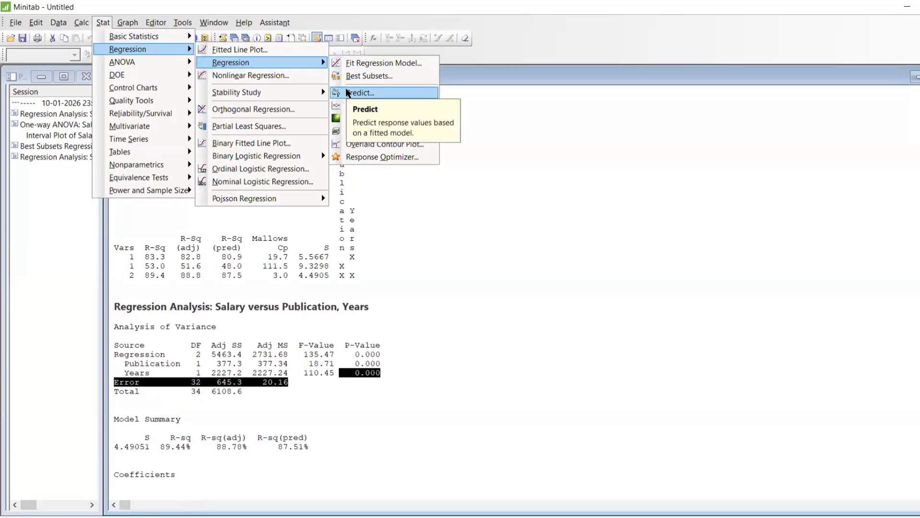
{"action": "left_click", "coordinate": [359, 93]}
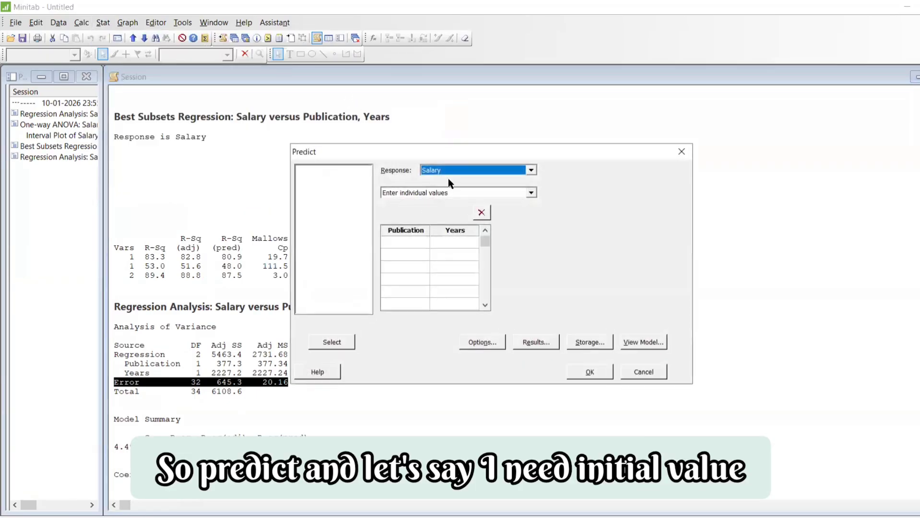
{"action": "left_click", "coordinate": [418, 242]}
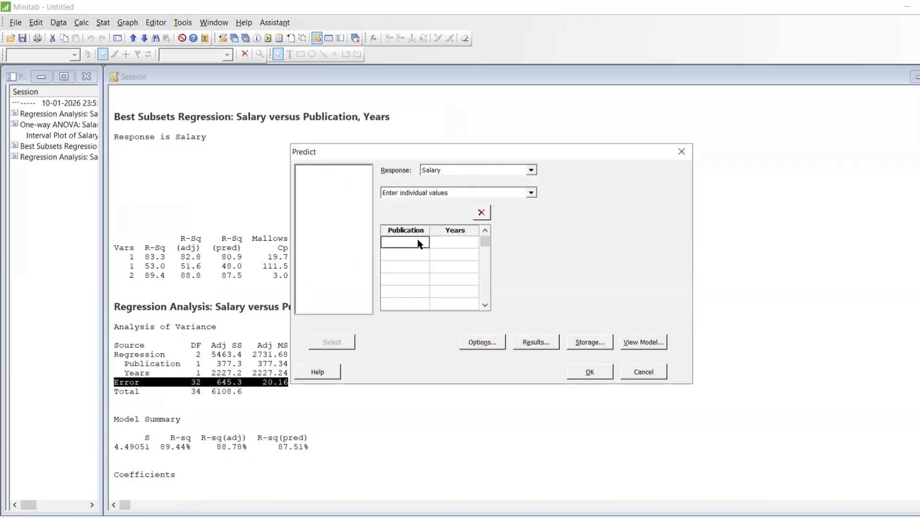
{"action": "type", "text": "5"}
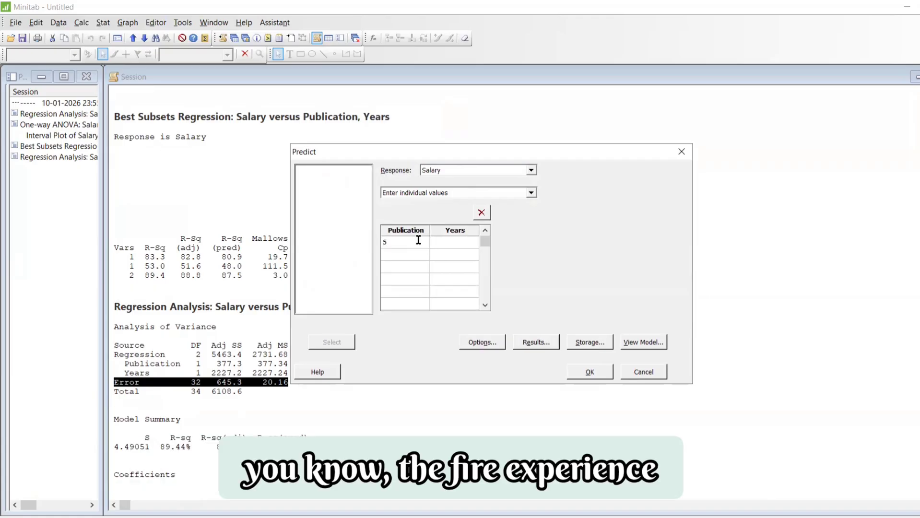
{"action": "key", "text": "Tab"}
{"action": "type", "text": "19"}
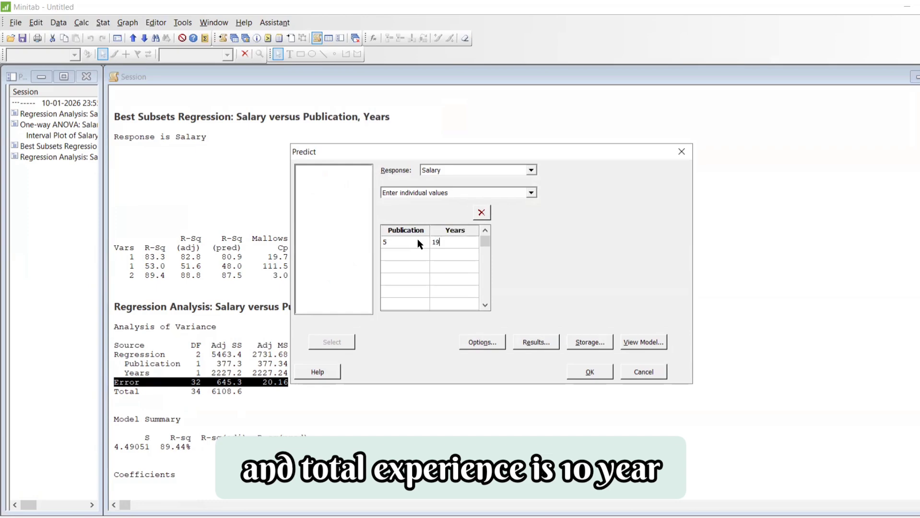
{"action": "type", "text": "0"}
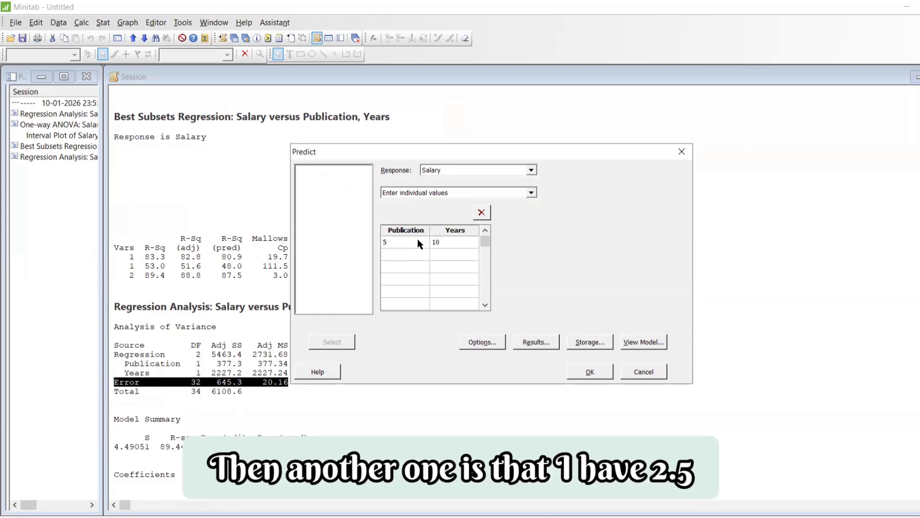
- Add two more prediction rows: Publication 2.5 with Years 5, and Publication 5 with Years 7
{"action": "key", "text": "Tab"}
{"action": "type", "text": "2"}
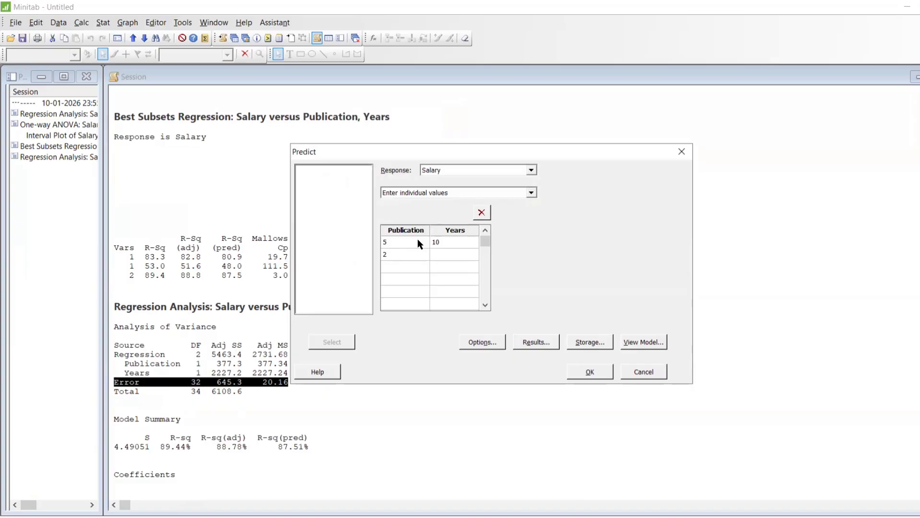
{"action": "type", "text": ".5"}
{"action": "key", "text": "Tab"}
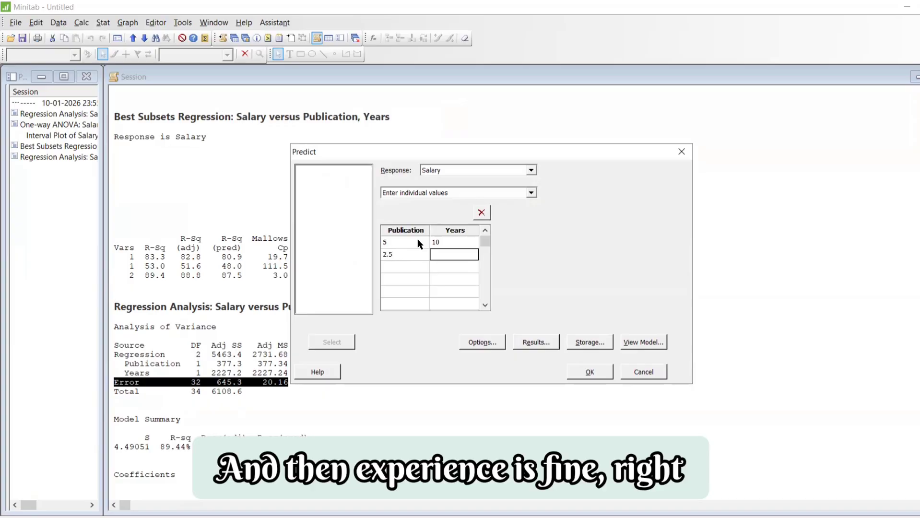
{"action": "type", "text": "5"}
{"action": "key", "text": "Tab"}
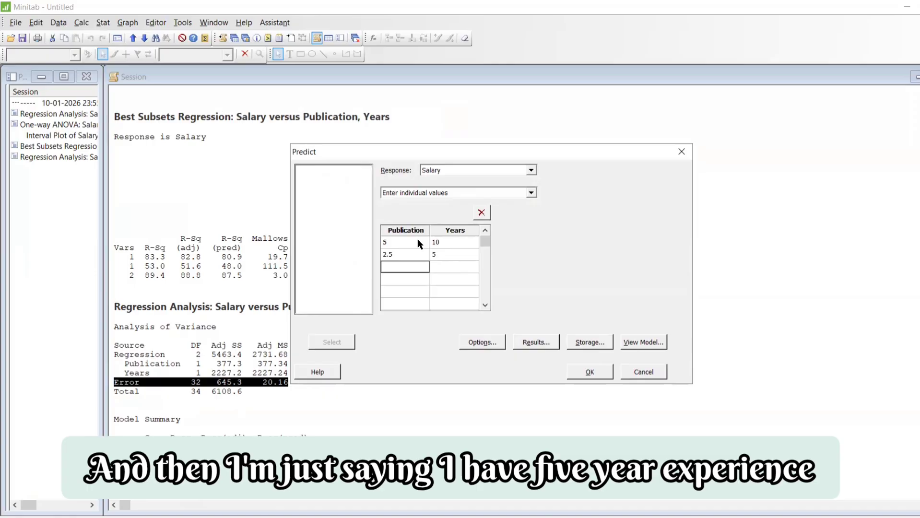
{"action": "type", "text": "5"}
{"action": "key", "text": "Tab"}
{"action": "type", "text": "7"}
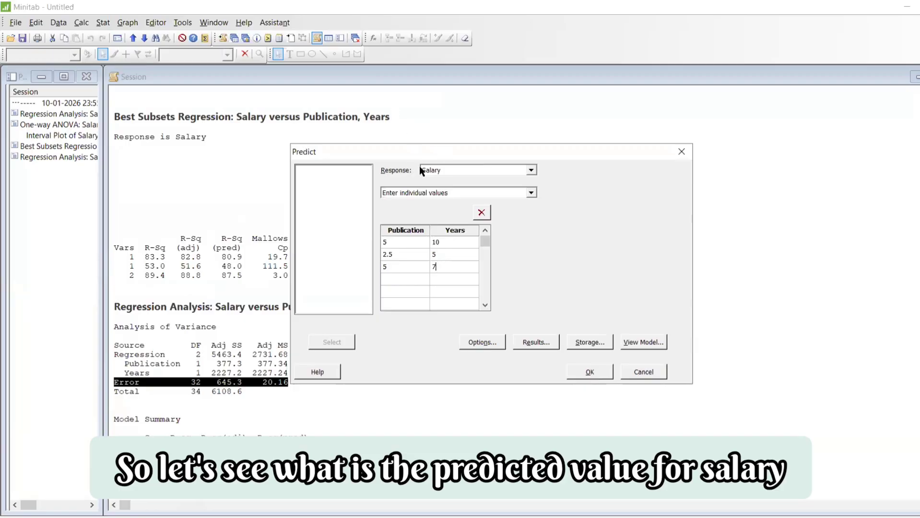
- Run the Salary prediction and review the fit, confidence interval and prediction interval for each of the three Publication and Years settings
{"action": "left_click", "coordinate": [587, 370]}
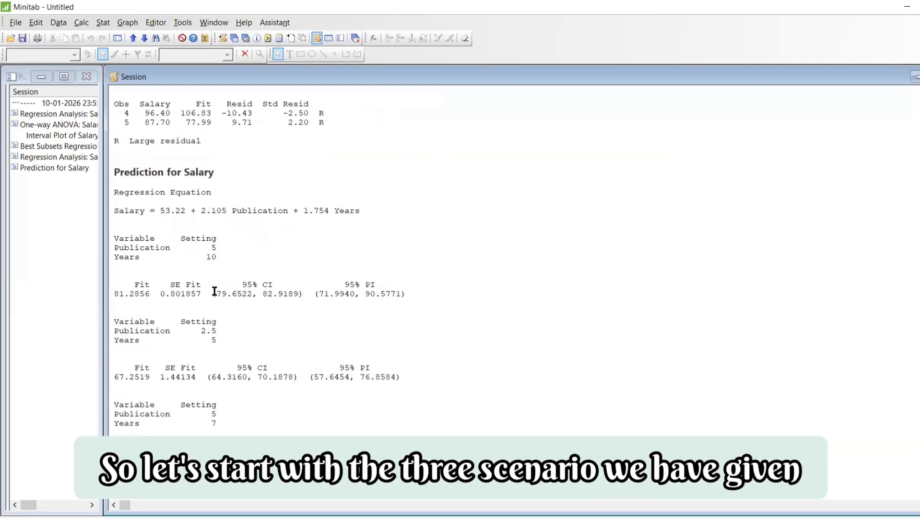
{"action": "double_click", "coordinate": [214, 247]}
{"action": "double_click", "coordinate": [211, 258]}
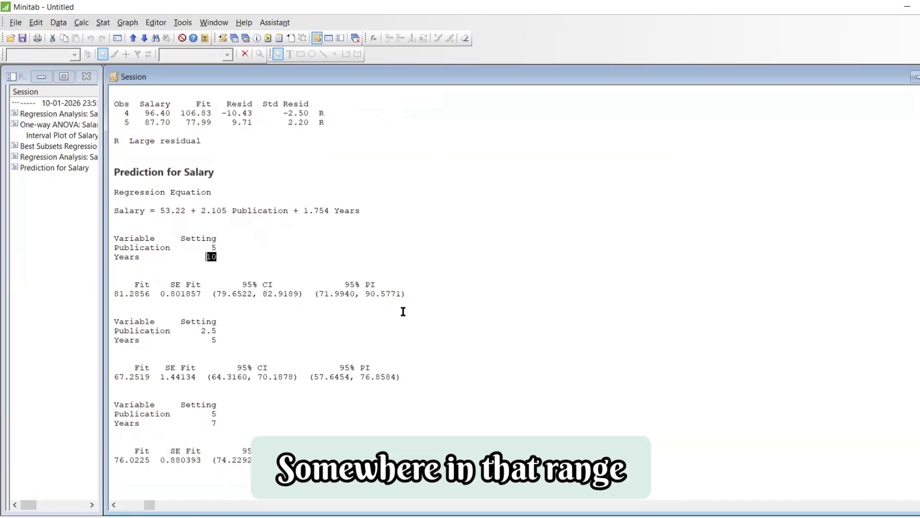
{"action": "scroll", "coordinate": [312, 303], "scroll_direction": "down", "scroll_amount": 2}
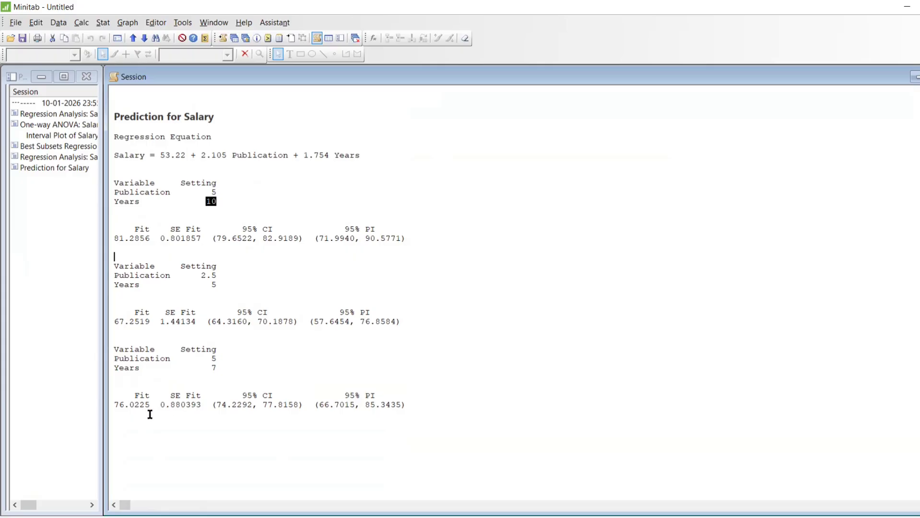
{"action": "left_click_drag", "start_coordinate": [220, 369], "coordinate": [209, 358]}
{"action": "left_click", "coordinate": [222, 356]}
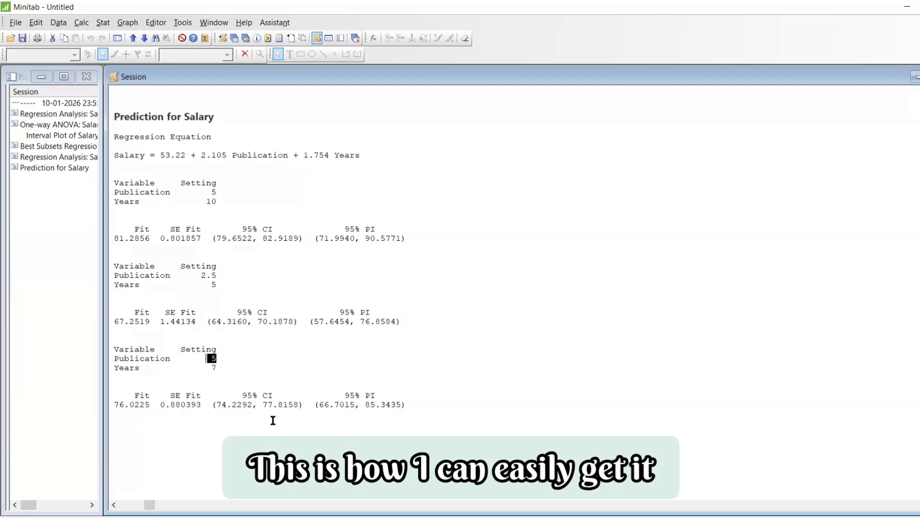
- Open the StatGuide for the Salary prediction output
{"action": "right_click", "coordinate": [453, 166]}
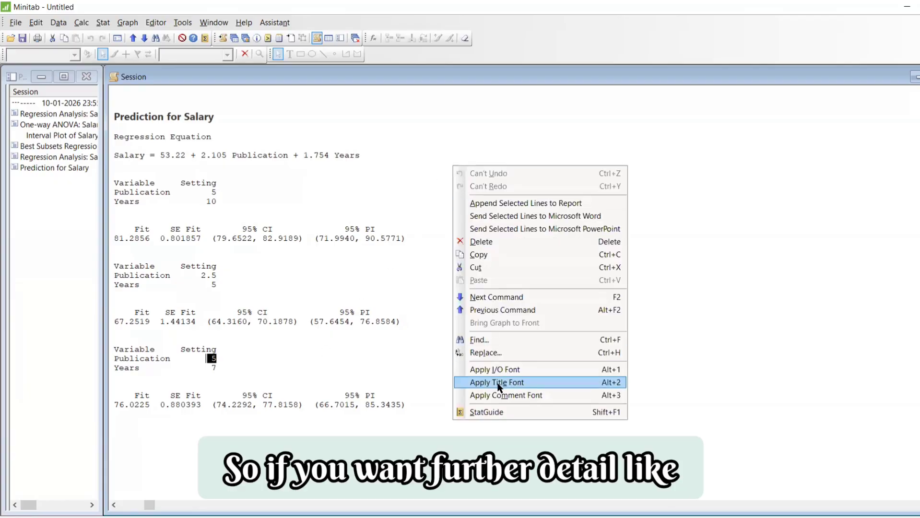
{"action": "left_click", "coordinate": [487, 413]}
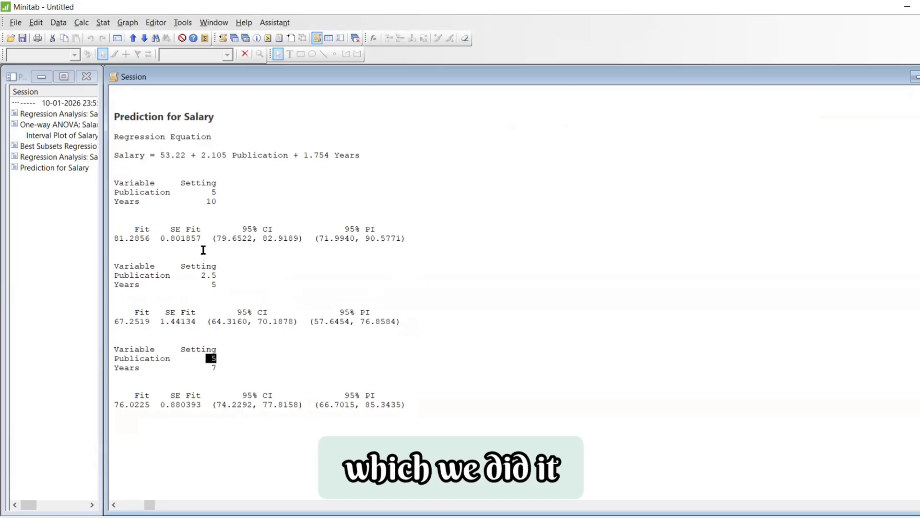
- Run the Response Optimizer on the regression model with Salary's goal set to Maximize, and enlarge the optimization plot
{"action": "left_click", "coordinate": [130, 24]}
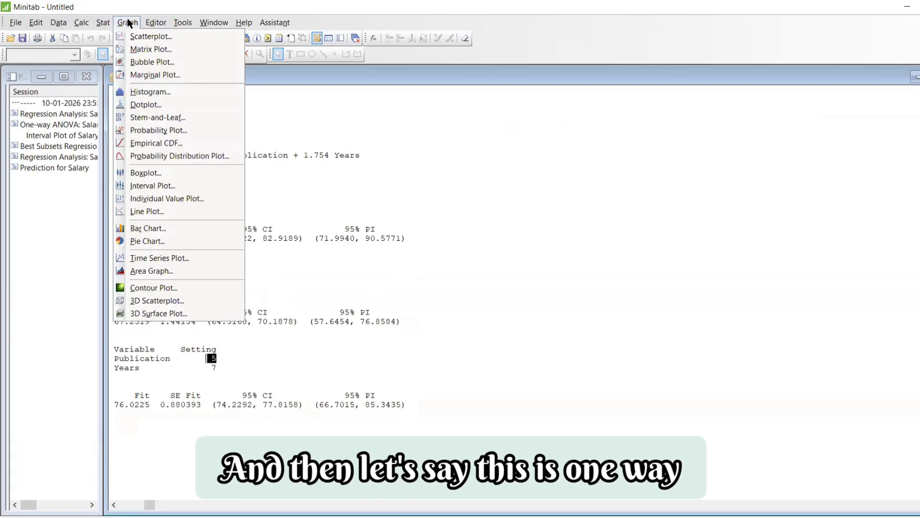
{"action": "mouse_move", "coordinate": [105, 24]}
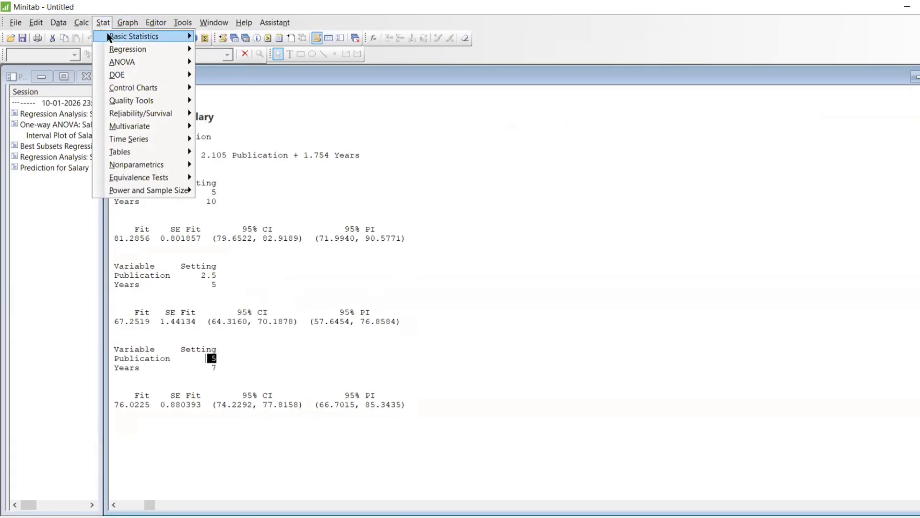
{"action": "mouse_move", "coordinate": [132, 54]}
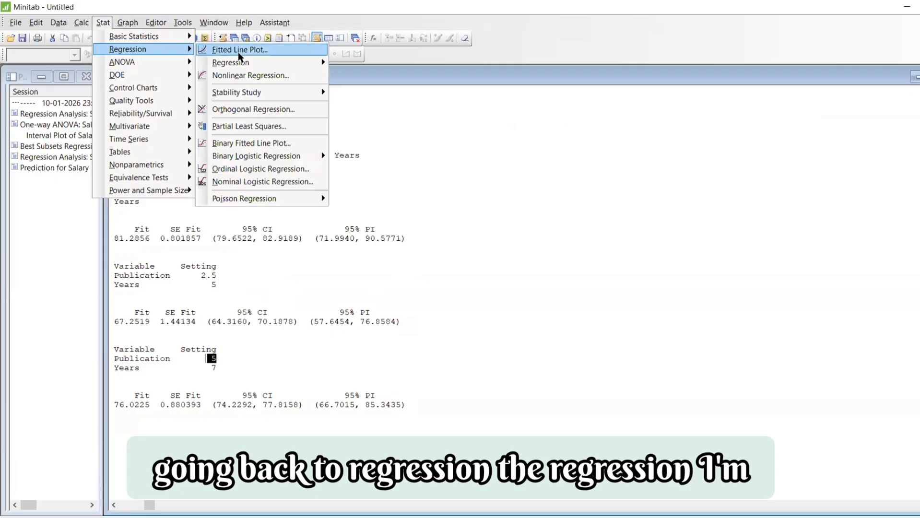
{"action": "mouse_move", "coordinate": [245, 65]}
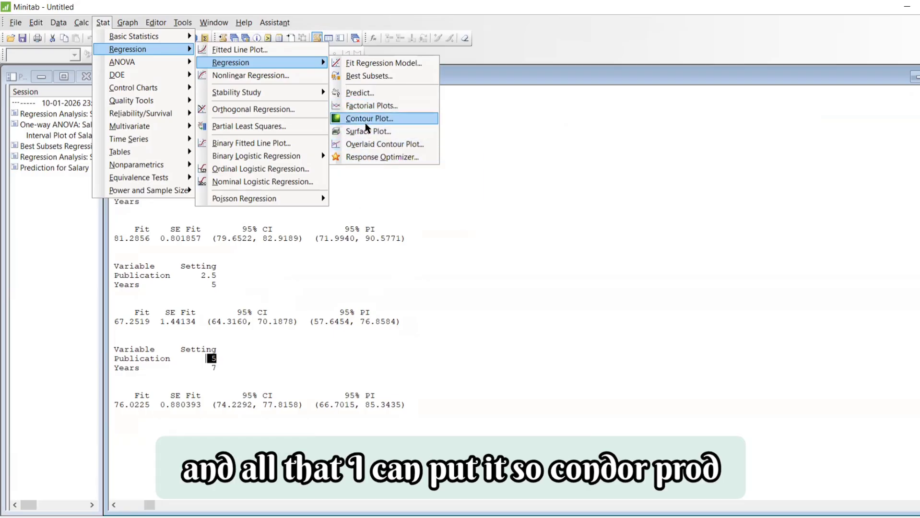
{"action": "left_click", "coordinate": [365, 159]}
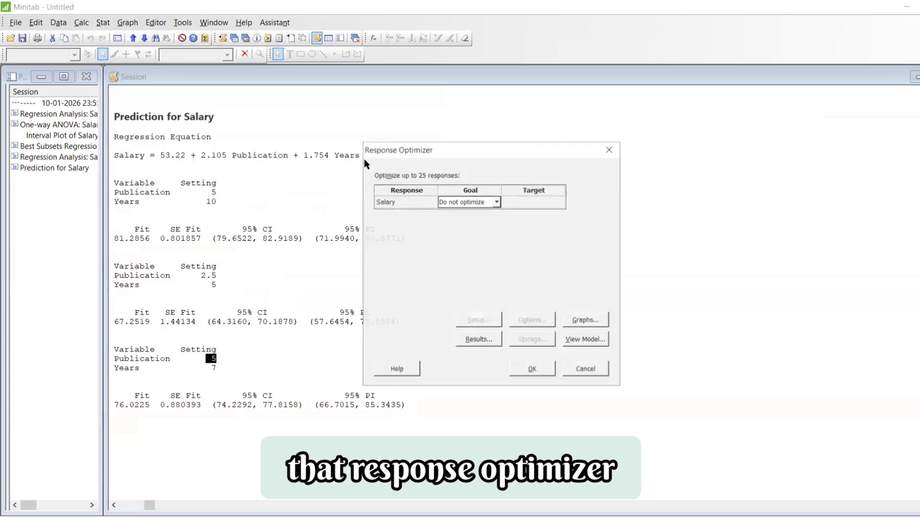
{"action": "left_click", "coordinate": [497, 202]}
{"action": "left_click", "coordinate": [481, 238]}
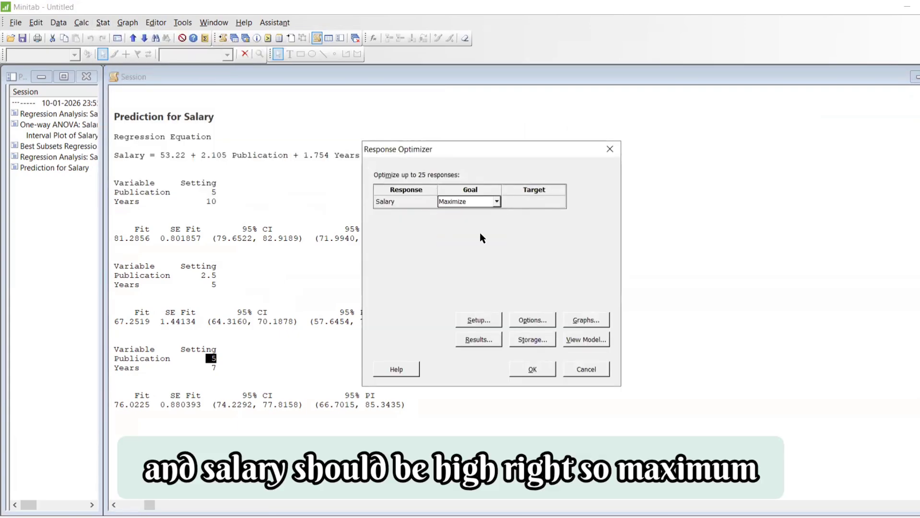
{"action": "left_click", "coordinate": [532, 370]}
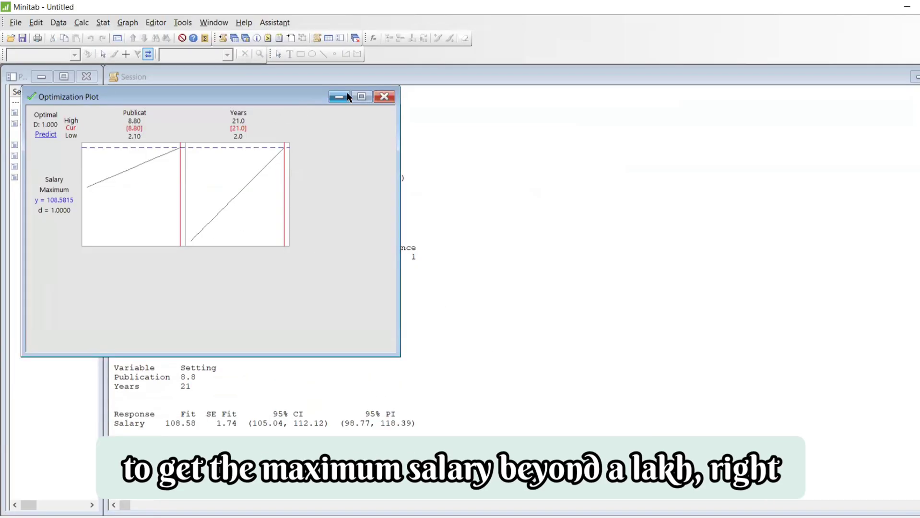
{"action": "left_click", "coordinate": [361, 96]}
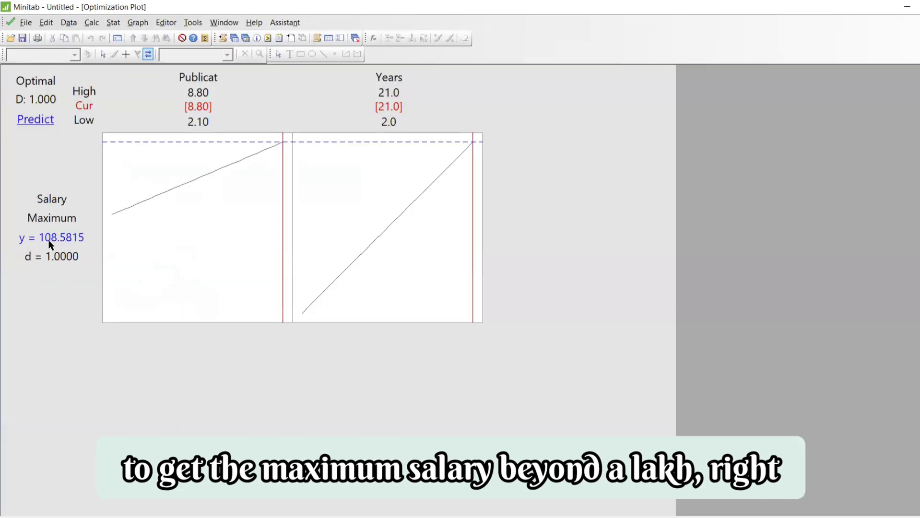
- Move the optimization plot's Years line to about 10.08 and its Publication line to about 5.93, followed by about 8.31
{"action": "mouse_move", "coordinate": [52, 249]}
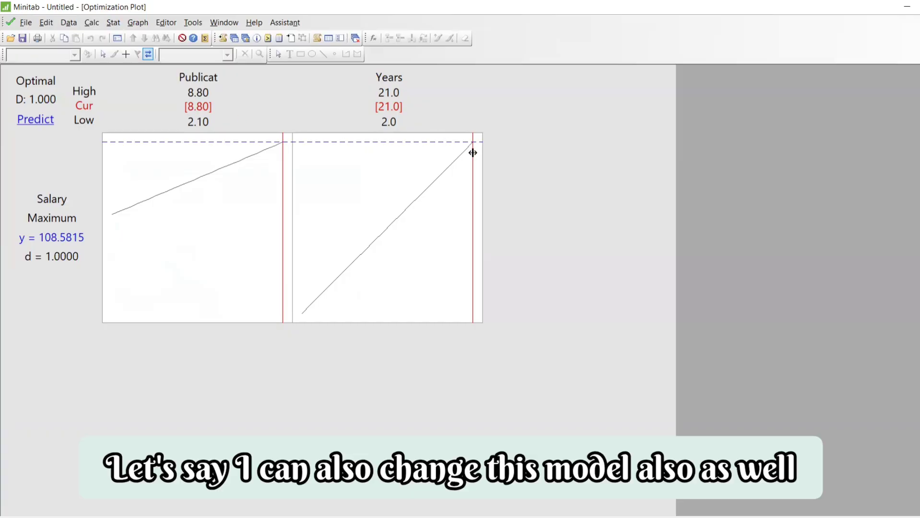
{"action": "left_click_drag", "start_coordinate": [472, 152], "coordinate": [374, 162]}
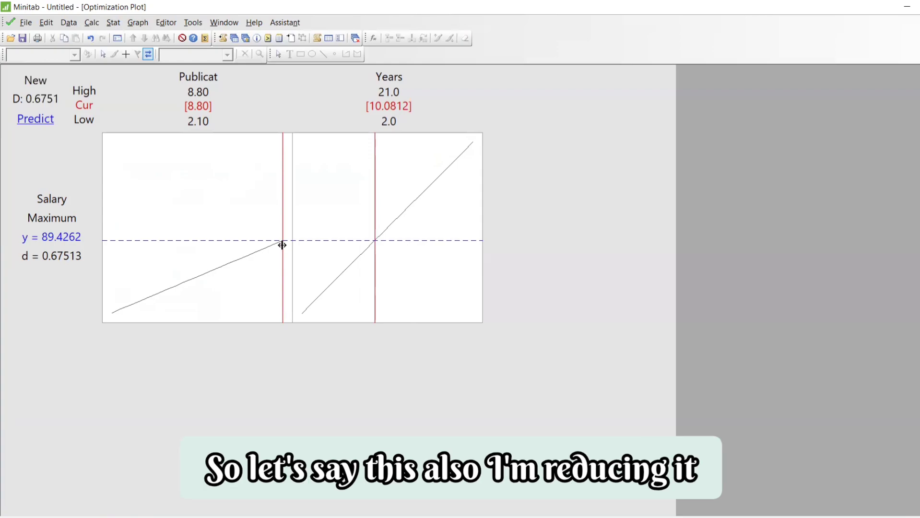
{"action": "left_click_drag", "start_coordinate": [283, 246], "coordinate": [208, 247]}
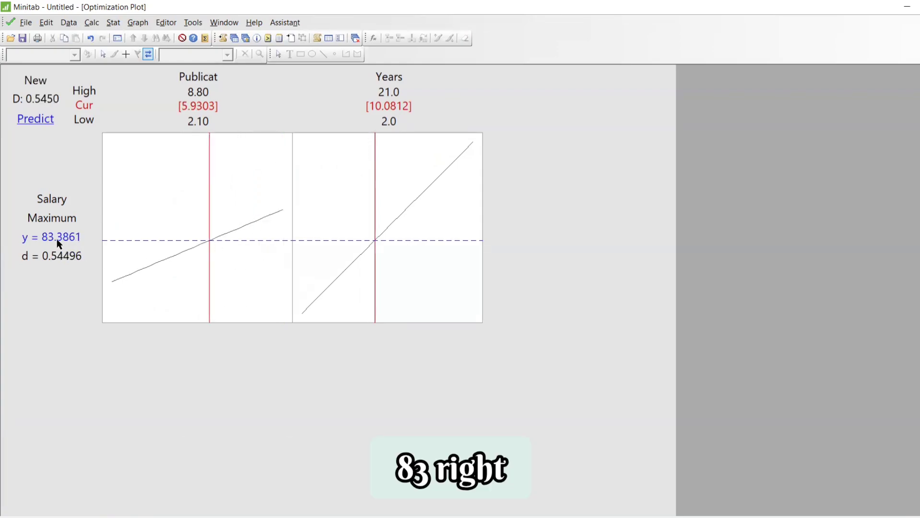
{"action": "left_click_drag", "start_coordinate": [214, 217], "coordinate": [268, 226]}
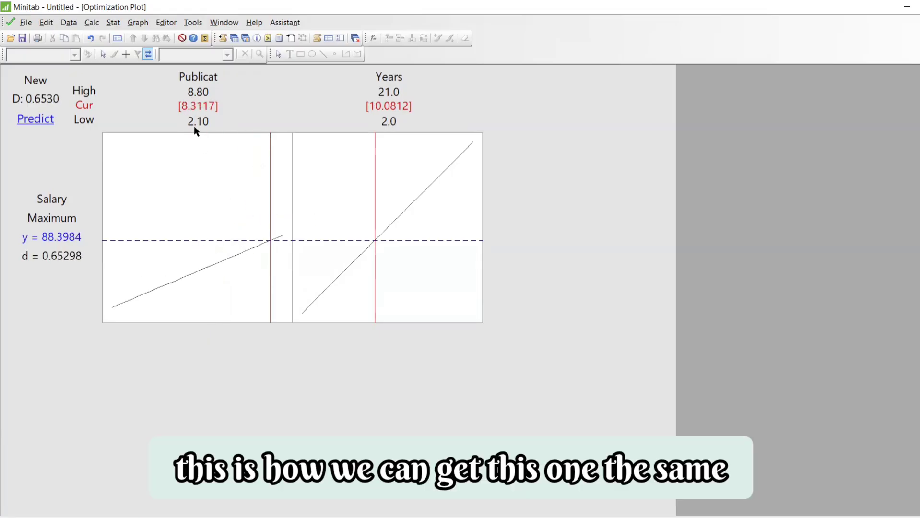
- Set the current levels of both Publication and Years to exactly 5 in the optimization plot
{"action": "left_click", "coordinate": [202, 106]}
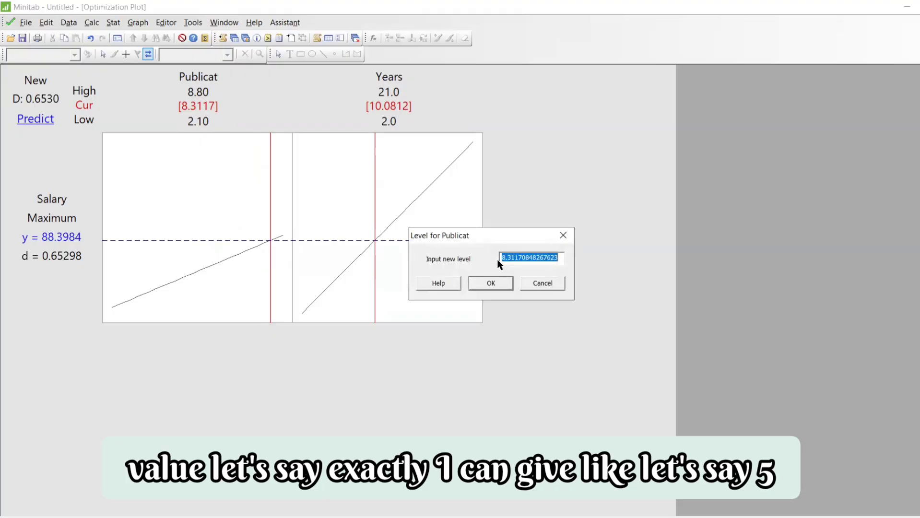
{"action": "type", "text": "5"}
{"action": "left_click", "coordinate": [490, 283]}
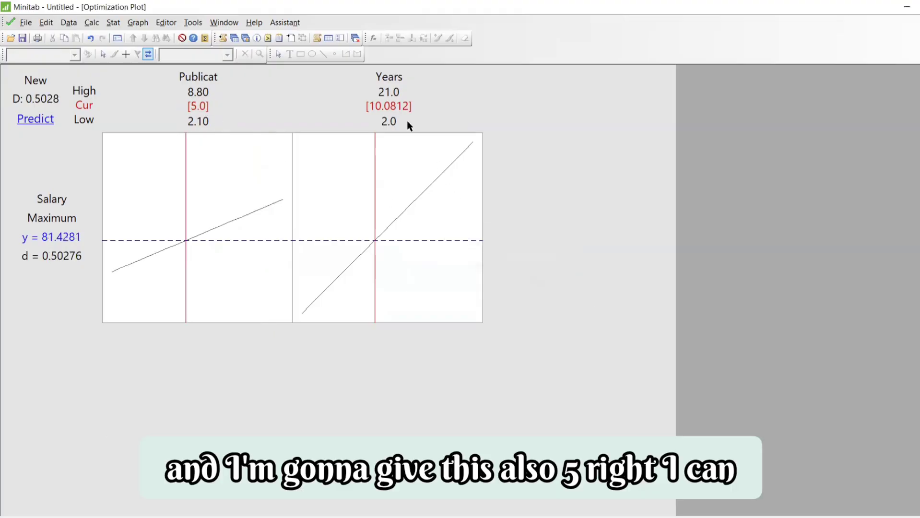
{"action": "left_click", "coordinate": [396, 106]}
{"action": "type", "text": "5"}
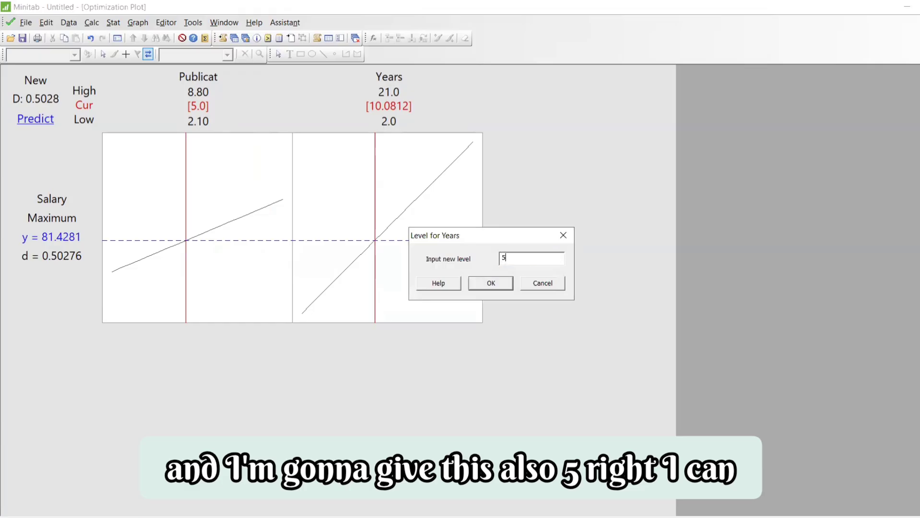
{"action": "left_click", "coordinate": [503, 283]}
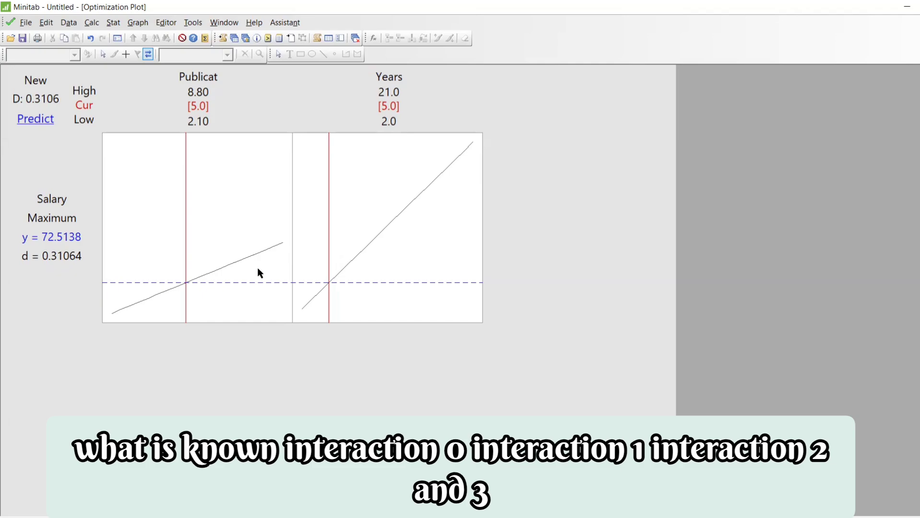
- Read the StatGuide's layout guidance for the optimization plot and return to the plot
{"action": "right_click", "coordinate": [536, 193]}
{"action": "left_click", "coordinate": [571, 403]}
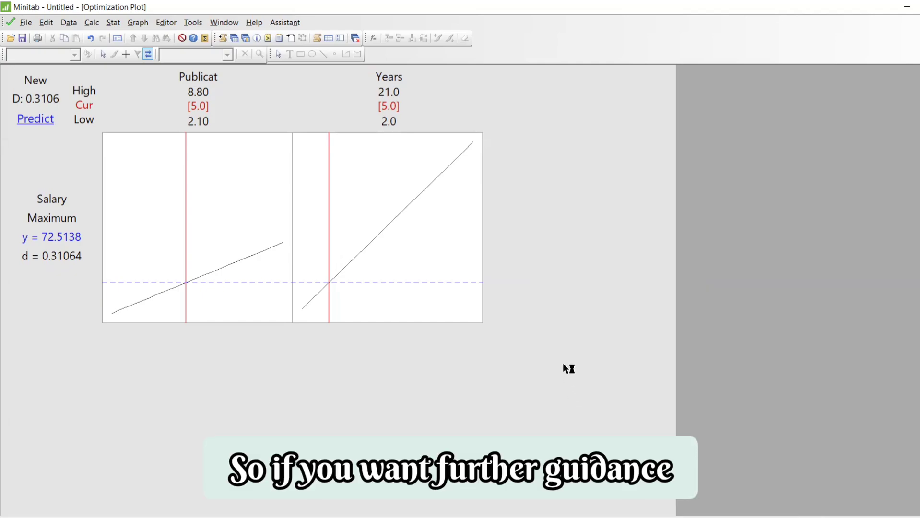
{"action": "scroll", "coordinate": [652, 324], "scroll_direction": "down", "scroll_amount": 2}
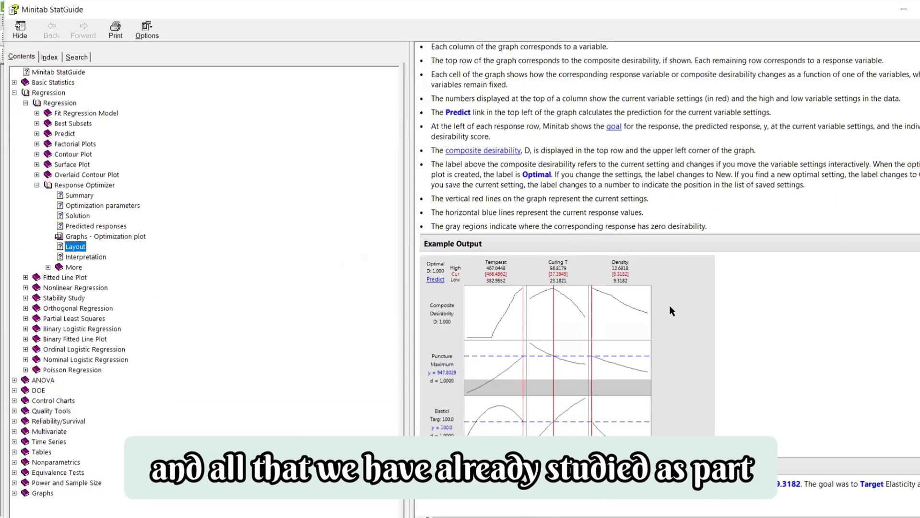
{"action": "left_click", "coordinate": [912, 244]}
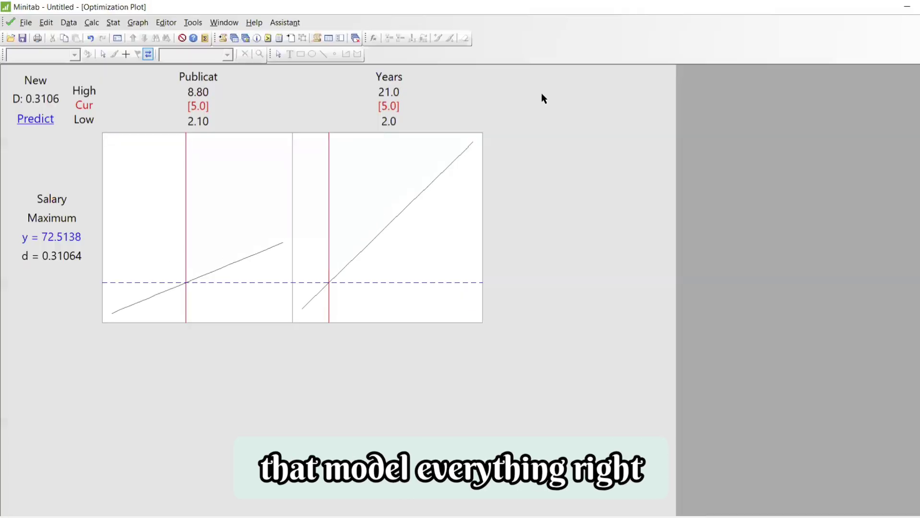
- Start an overlaid contour plot of the regression model with Salary as the response, Publication on the X axis and Years on the Y axis
{"action": "left_click", "coordinate": [109, 22]}
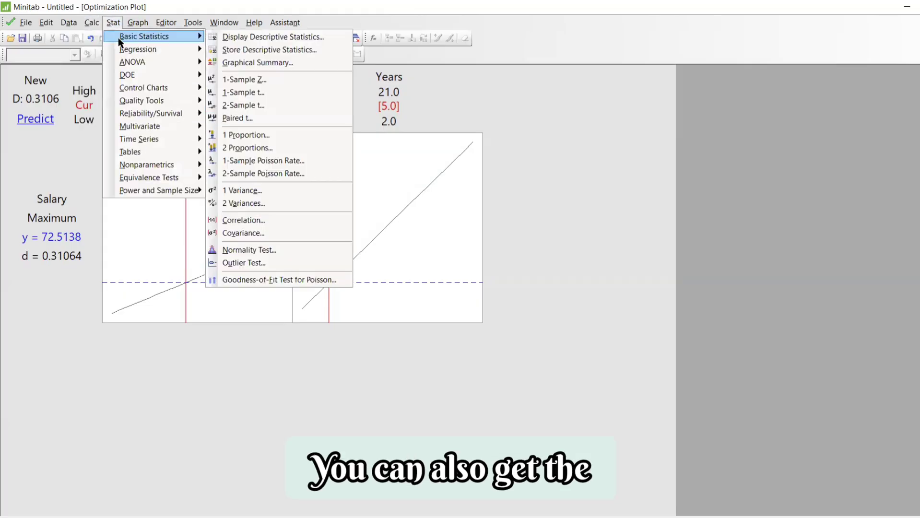
{"action": "mouse_move", "coordinate": [135, 53]}
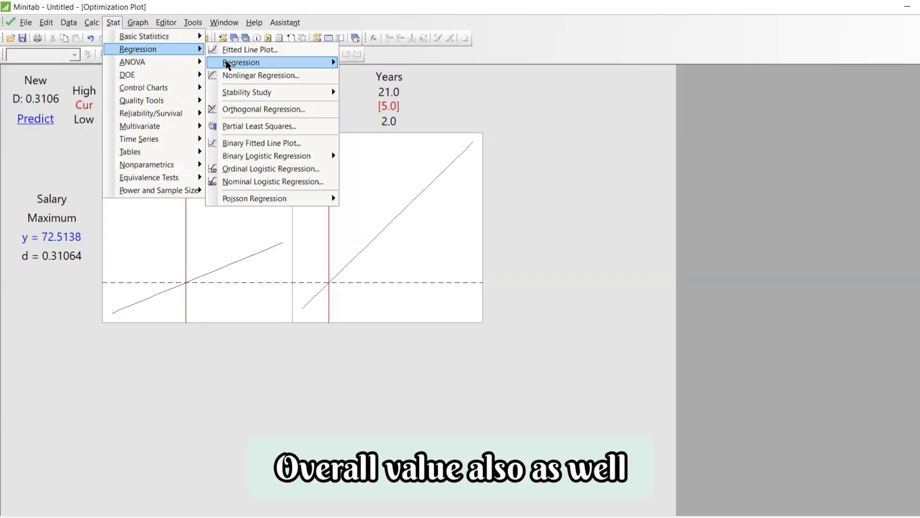
{"action": "mouse_move", "coordinate": [325, 67]}
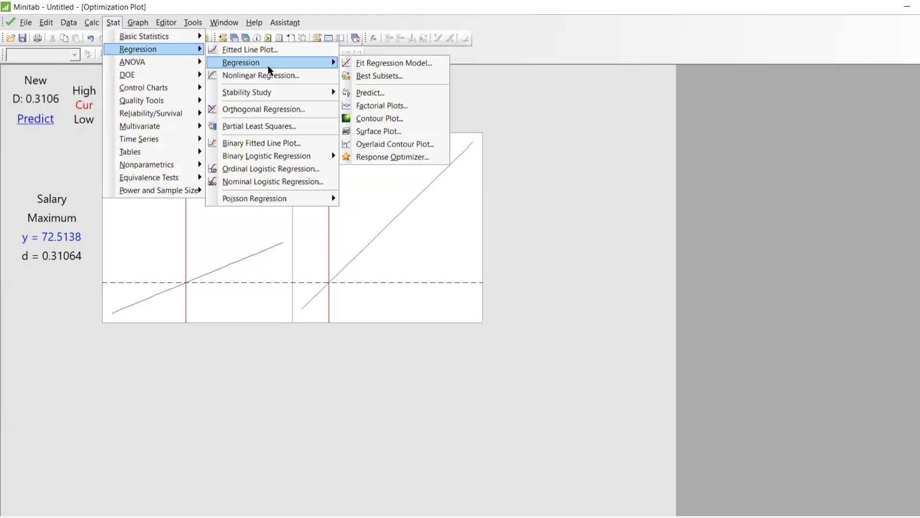
{"action": "left_click", "coordinate": [375, 145]}
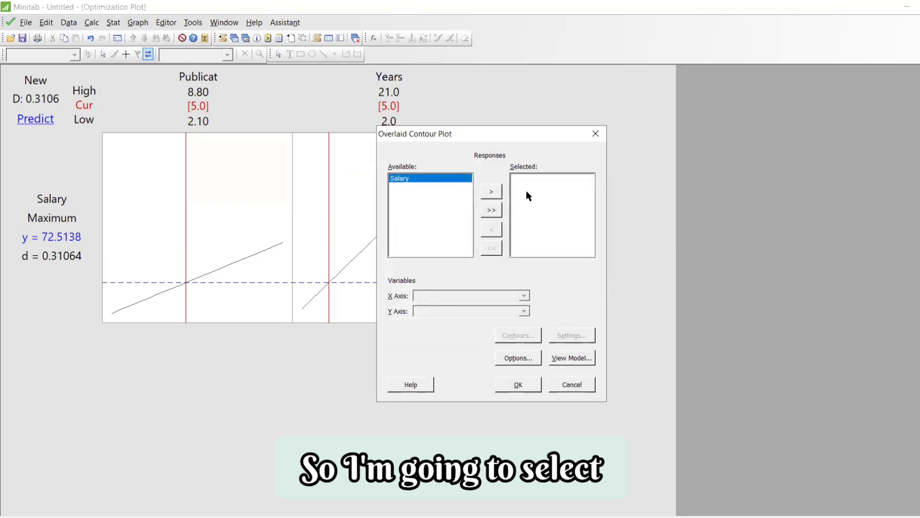
{"action": "double_click", "coordinate": [439, 179]}
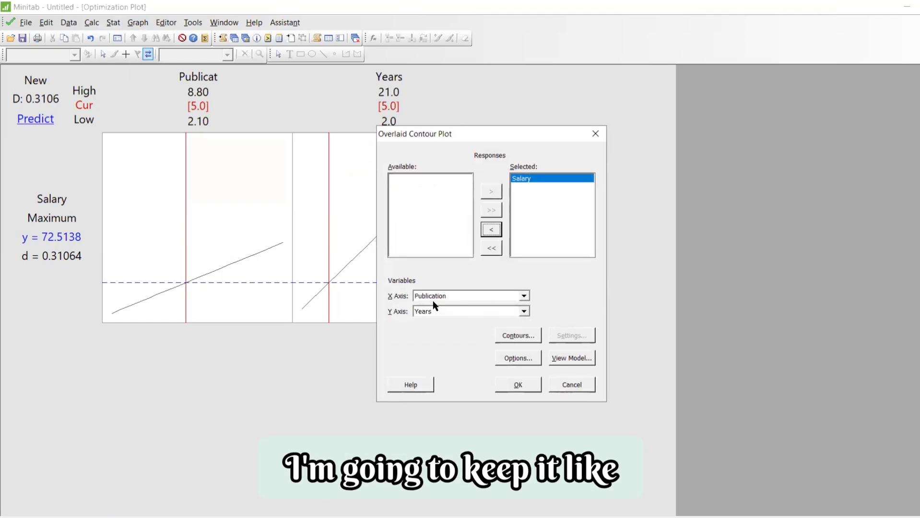
- Define Salary's contour limits for the overlaid contour plot as low 75 and high 100
{"action": "left_click", "coordinate": [518, 387]}
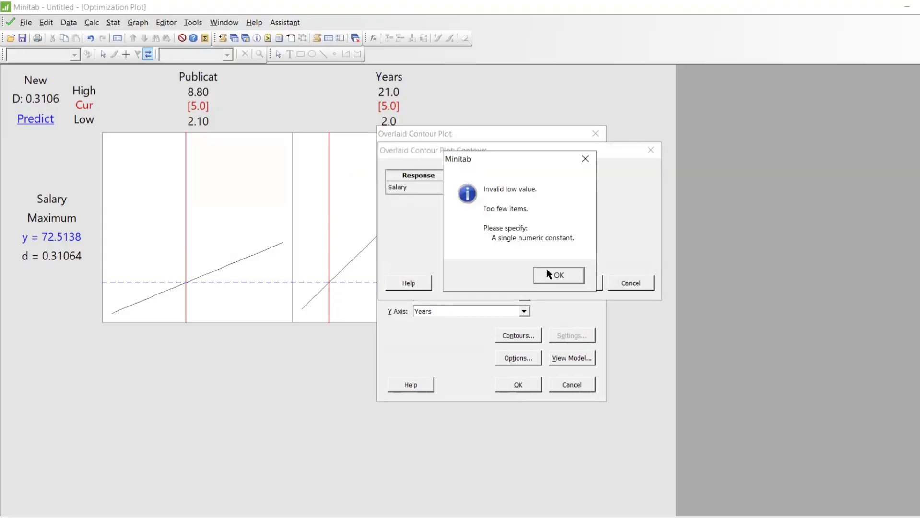
{"action": "left_click", "coordinate": [547, 270]}
{"action": "left_click", "coordinate": [522, 313]}
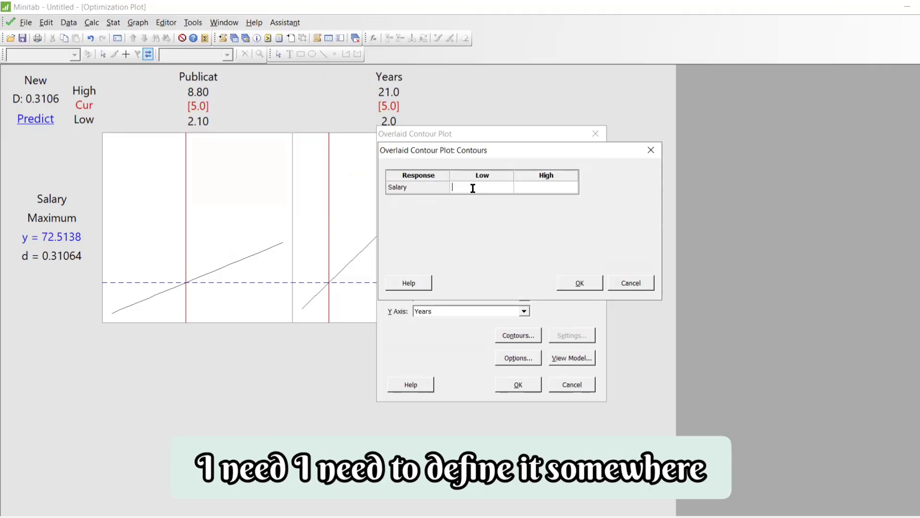
{"action": "type", "text": "7"}
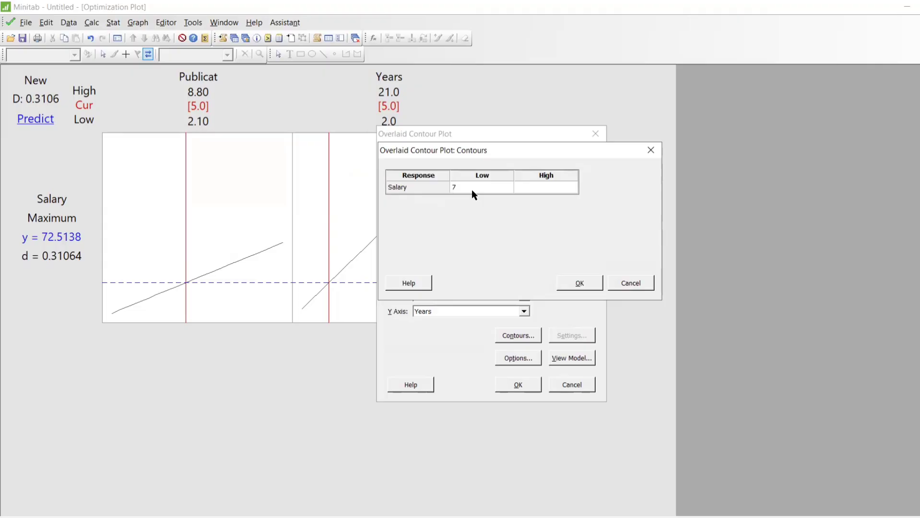
{"action": "type", "text": "51"}
{"action": "key", "text": "BackSpace"}
{"action": "key", "text": "Tab"}
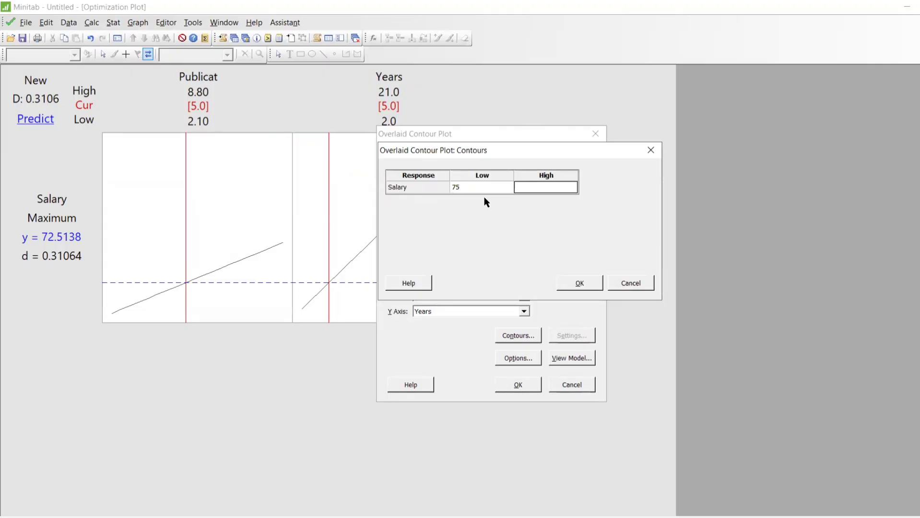
{"action": "type", "text": "100"}
{"action": "left_click", "coordinate": [578, 283]}
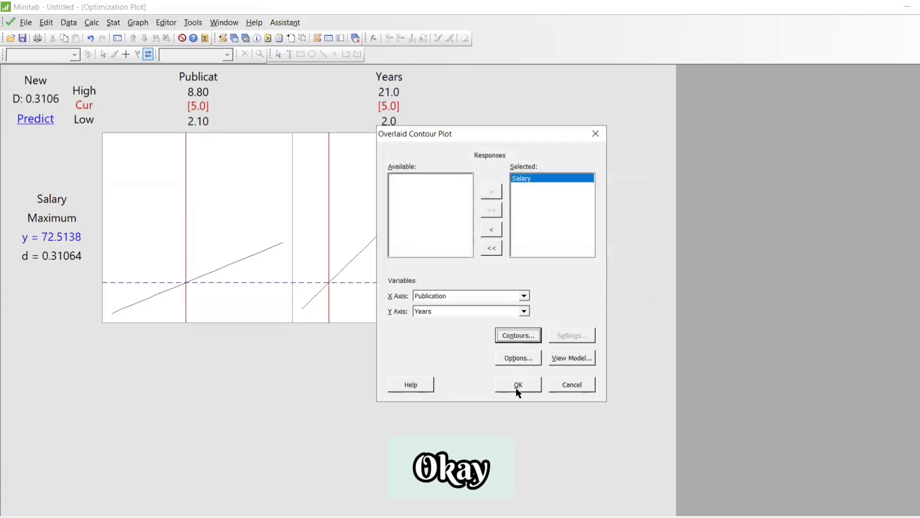
- Generate the overlaid contour plot, and create a contour plot of Salary with Publication on the X axis and Years on the Y axis
{"action": "left_click", "coordinate": [518, 385]}
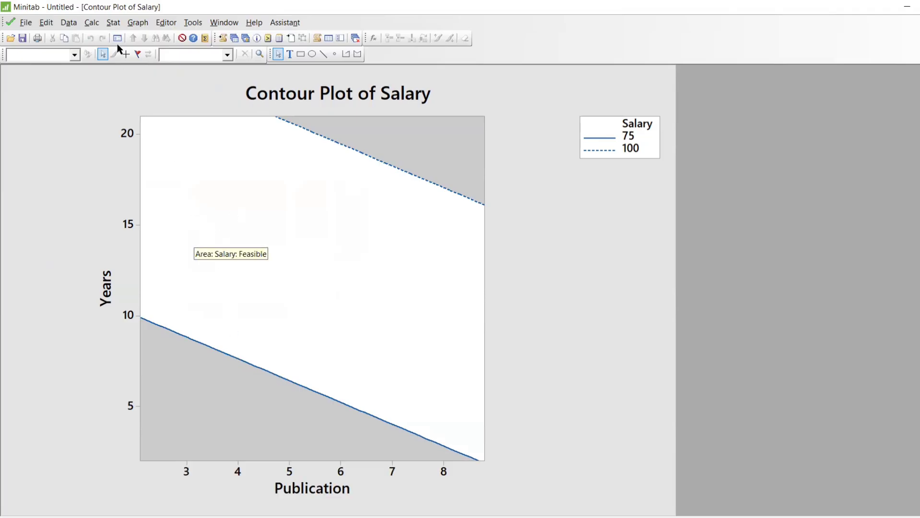
{"action": "left_click", "coordinate": [113, 22]}
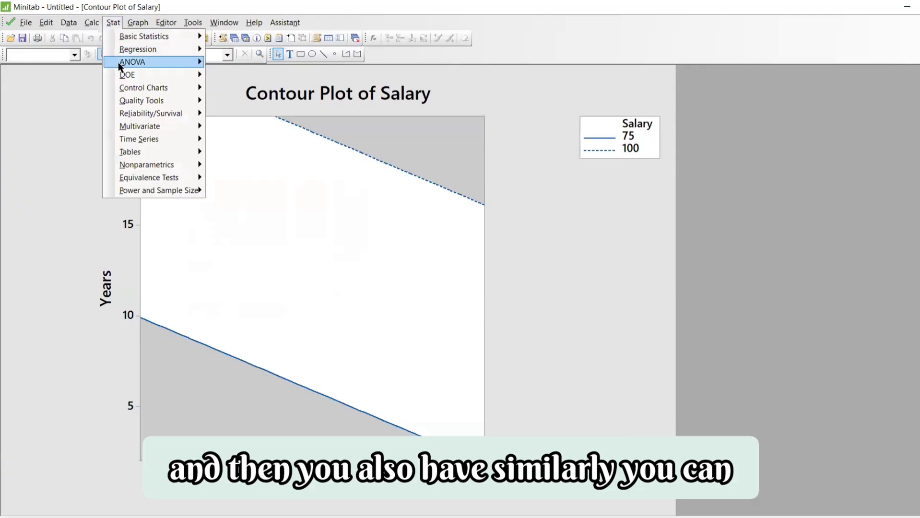
{"action": "mouse_move", "coordinate": [242, 65]}
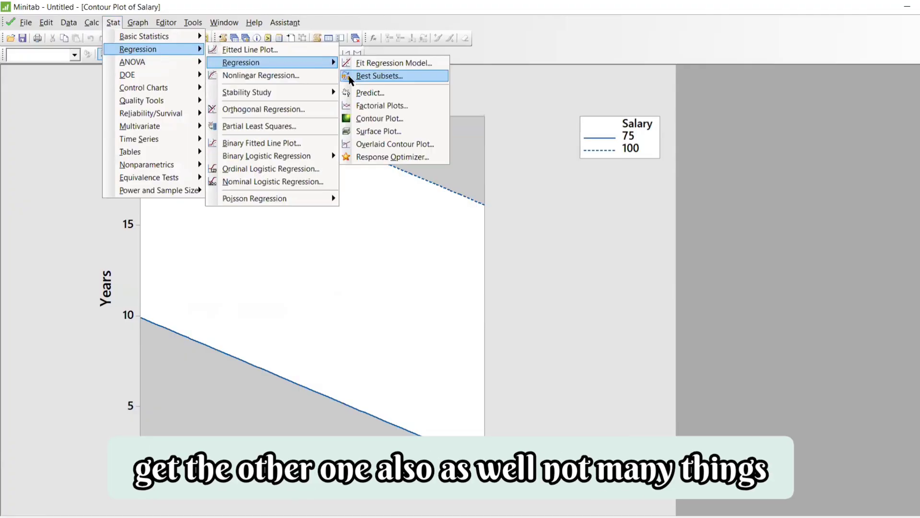
{"action": "left_click", "coordinate": [367, 119]}
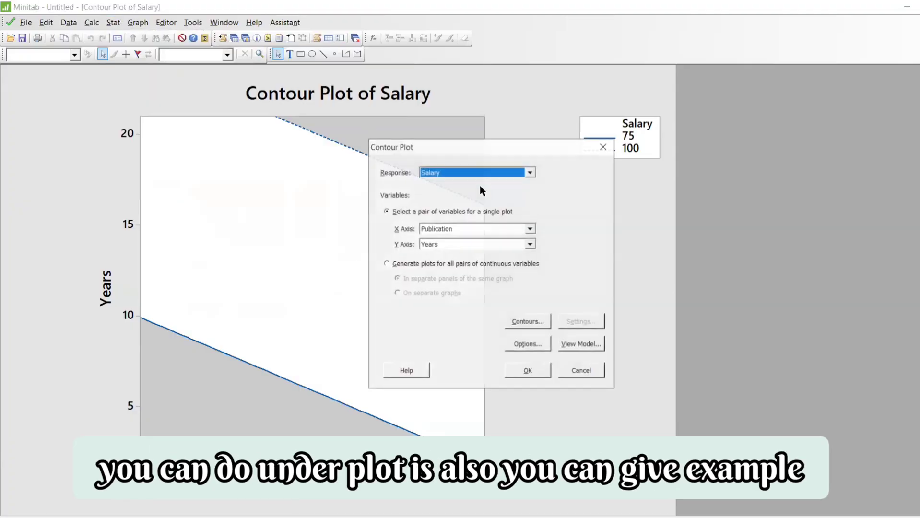
{"action": "left_click", "coordinate": [528, 372]}
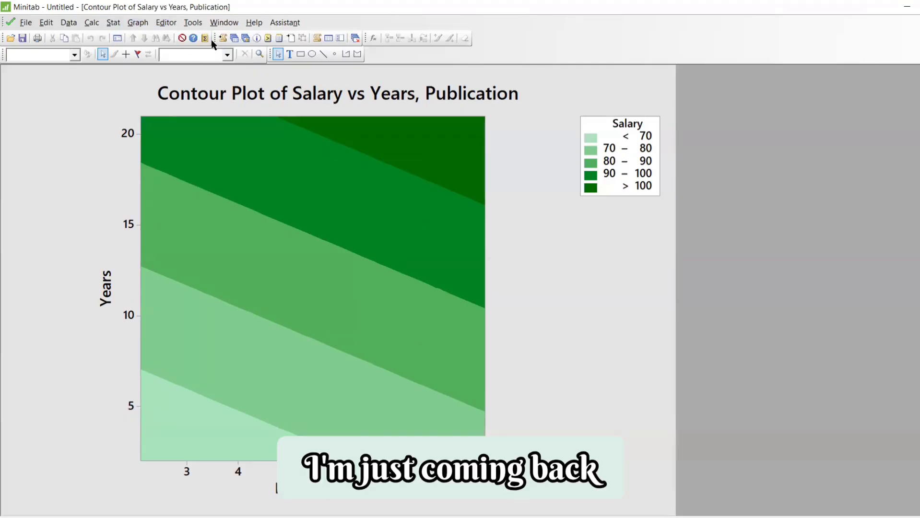
- Return to the ResearcherSalary worksheet and select the Publication column
{"action": "left_click", "coordinate": [235, 38]}
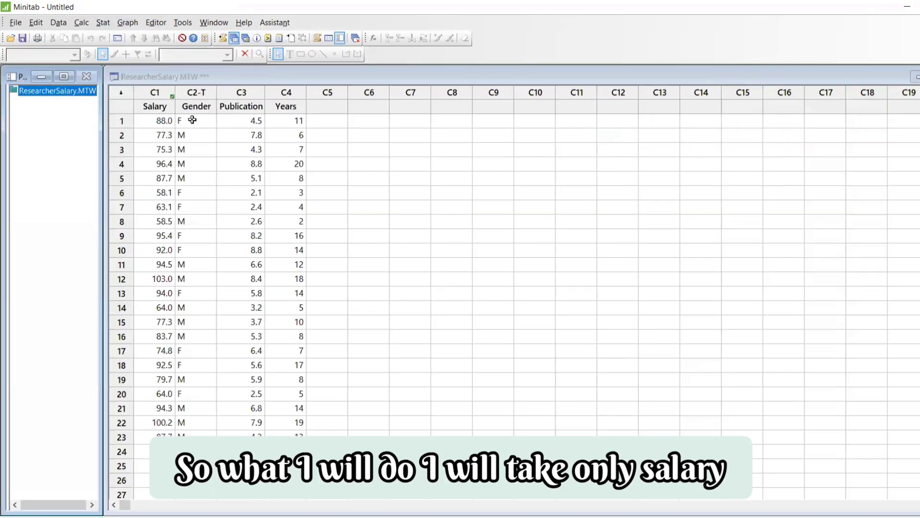
{"action": "left_click", "coordinate": [155, 89]}
{"action": "left_click", "coordinate": [238, 92]}
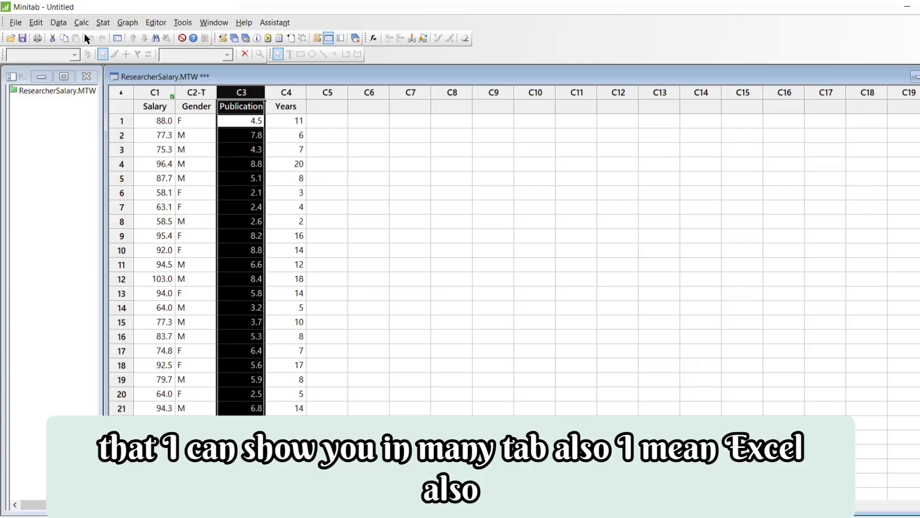
- Fit a regression model for Salary with Publication as the only continuous predictor, removing Years from the predictors
{"action": "left_click", "coordinate": [94, 25]}
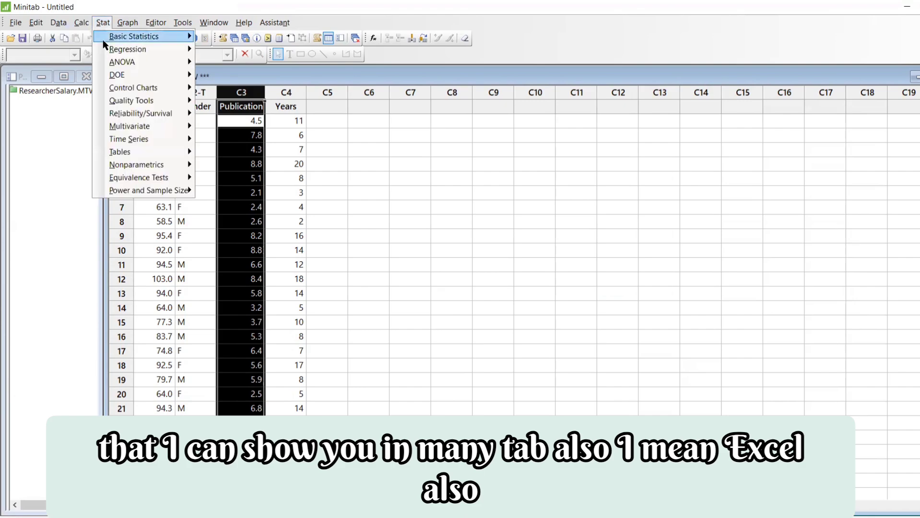
{"action": "mouse_move", "coordinate": [111, 88]}
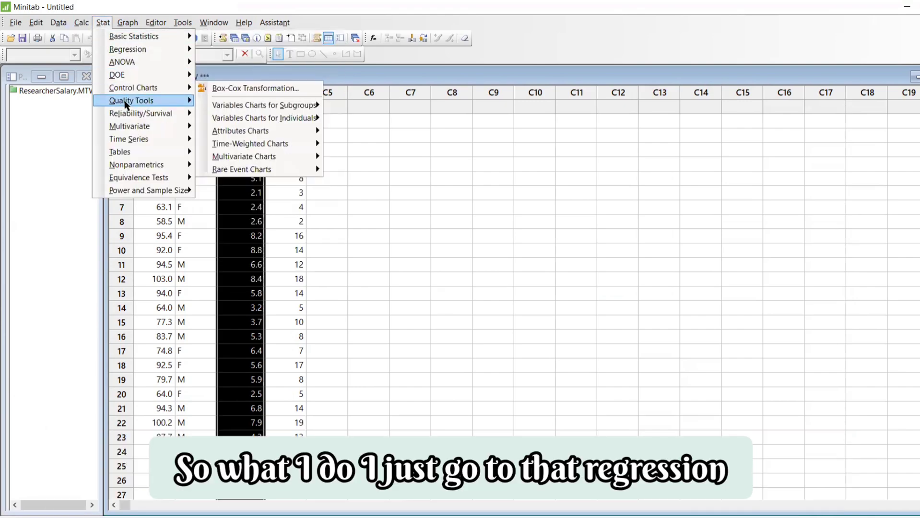
{"action": "mouse_move", "coordinate": [143, 49]}
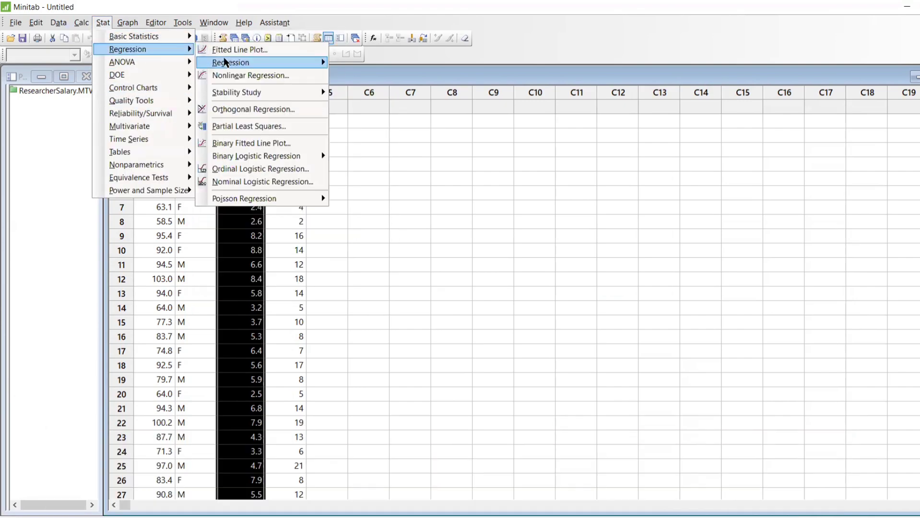
{"action": "mouse_move", "coordinate": [230, 62]}
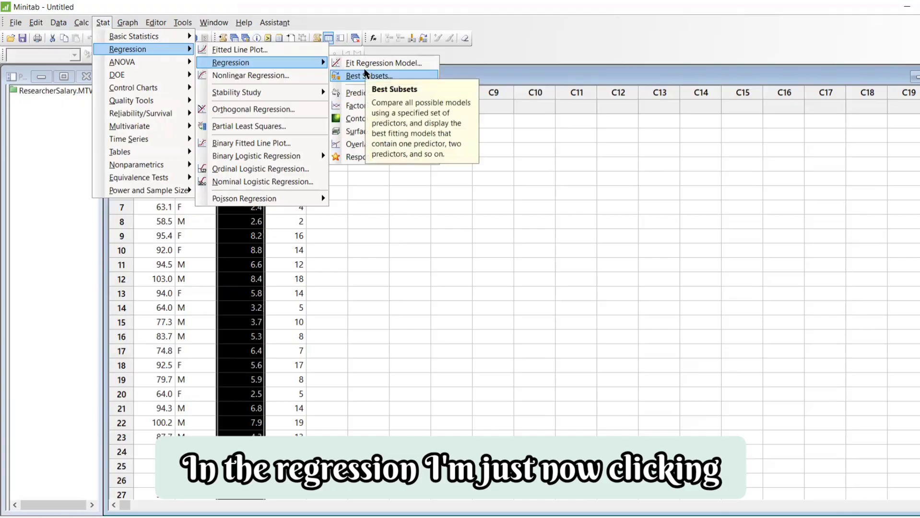
{"action": "left_click", "coordinate": [367, 63]}
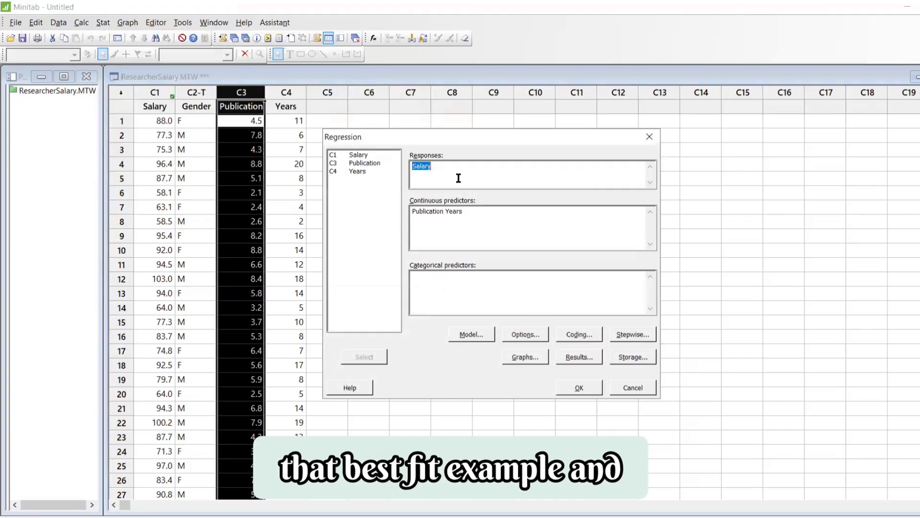
{"action": "left_click_drag", "start_coordinate": [475, 212], "coordinate": [447, 214]}
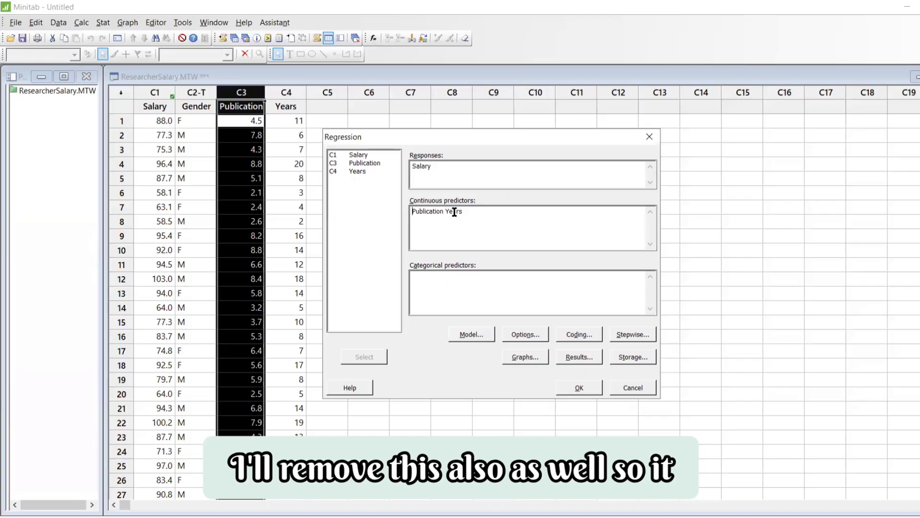
{"action": "left_click", "coordinate": [479, 215]}
{"action": "key", "text": "BackSpace"}
{"action": "key", "text": "BackSpace"}
{"action": "key", "text": "BackSpace"}
{"action": "key", "text": "BackSpace"}
{"action": "key", "text": "BackSpace"}
{"action": "key", "text": "BackSpace"}
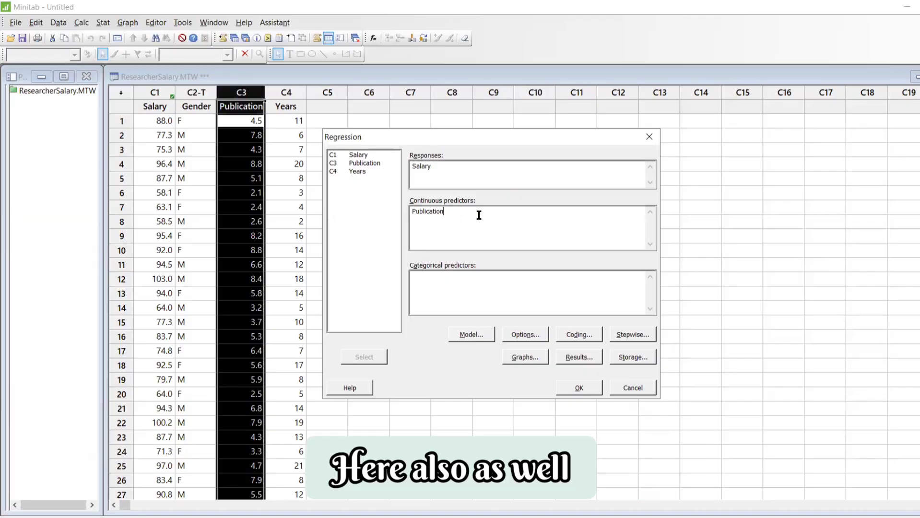
{"action": "left_click", "coordinate": [580, 387]}
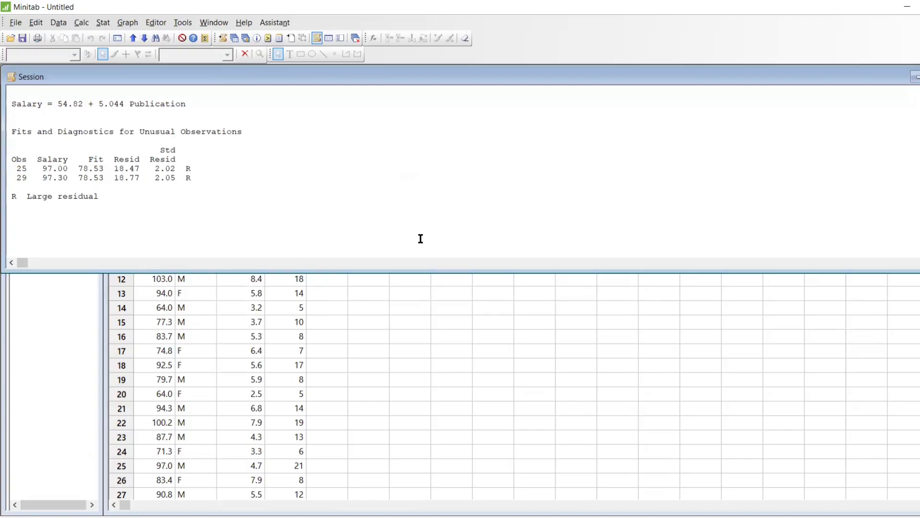
- Rerun the regression of Salary on Publication with four-in-one residual plots
{"action": "key", "text": "ctrl+e"}
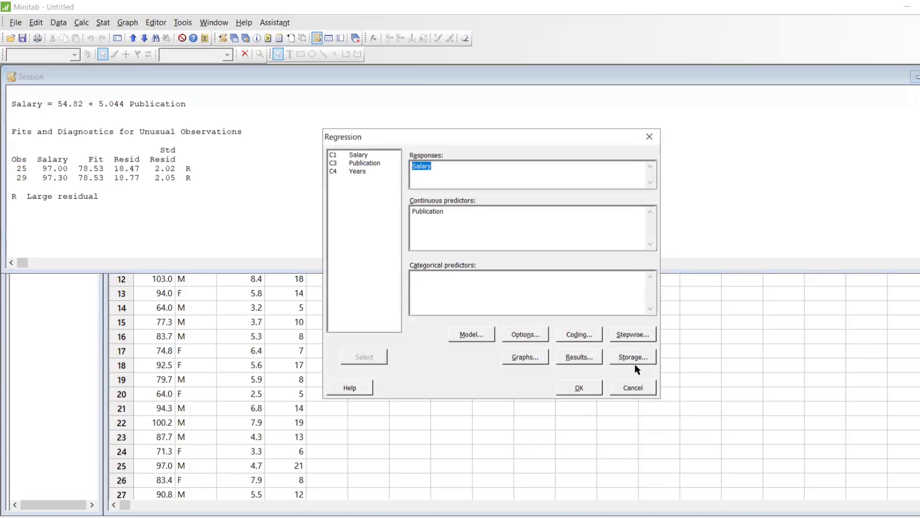
{"action": "left_click", "coordinate": [538, 360]}
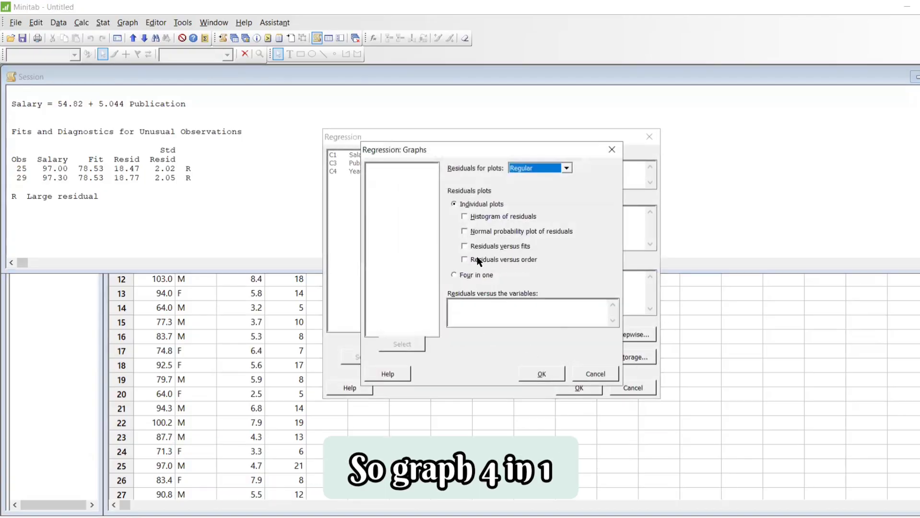
{"action": "left_click", "coordinate": [457, 271]}
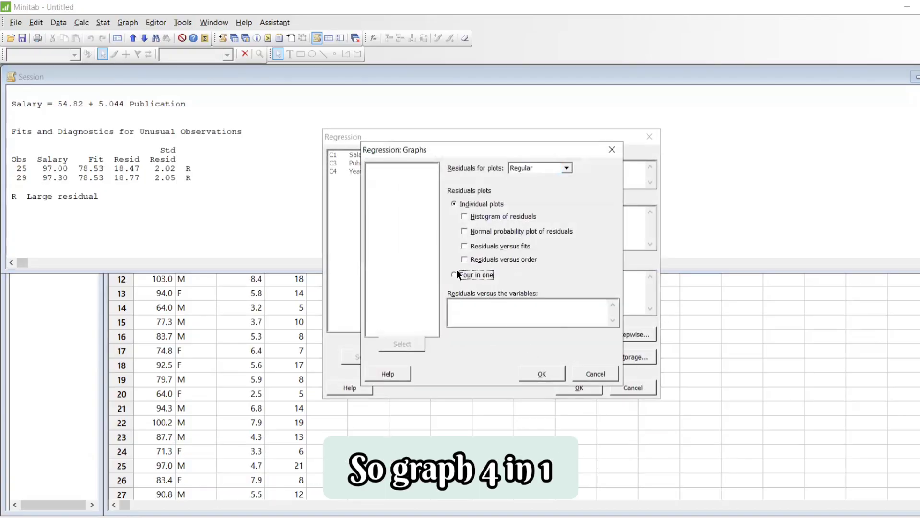
{"action": "left_click", "coordinate": [542, 374]}
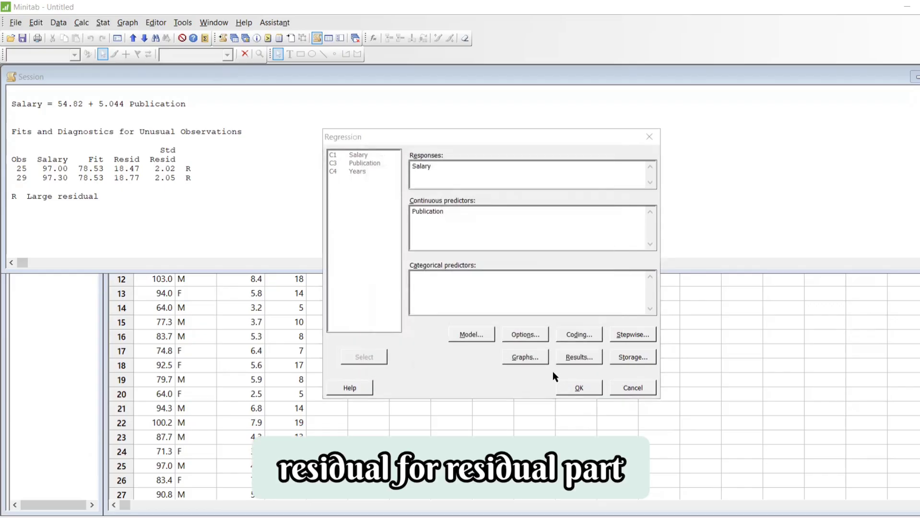
{"action": "key", "text": "Return"}
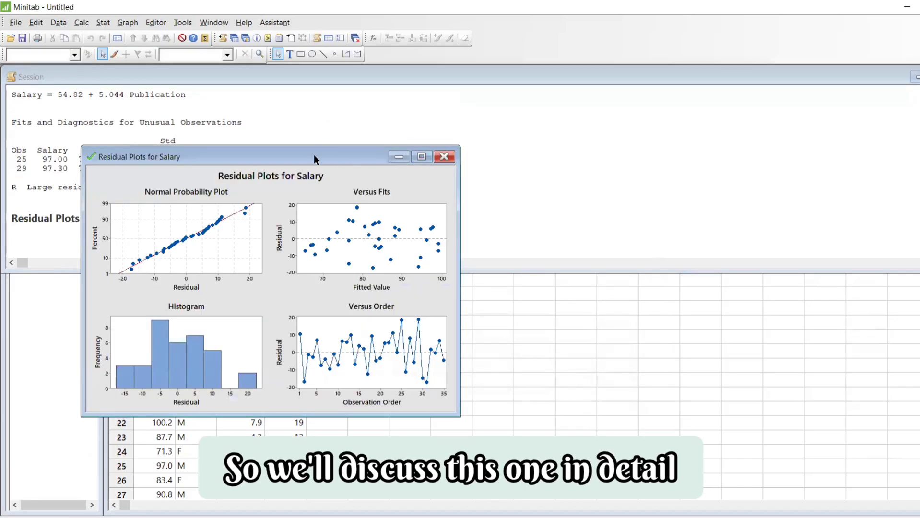
- Examine the Publication error terms in the analysis of variance and the R-sq value in the session output for Salary versus Publication
{"action": "left_click_drag", "start_coordinate": [313, 156], "coordinate": [358, 289]}
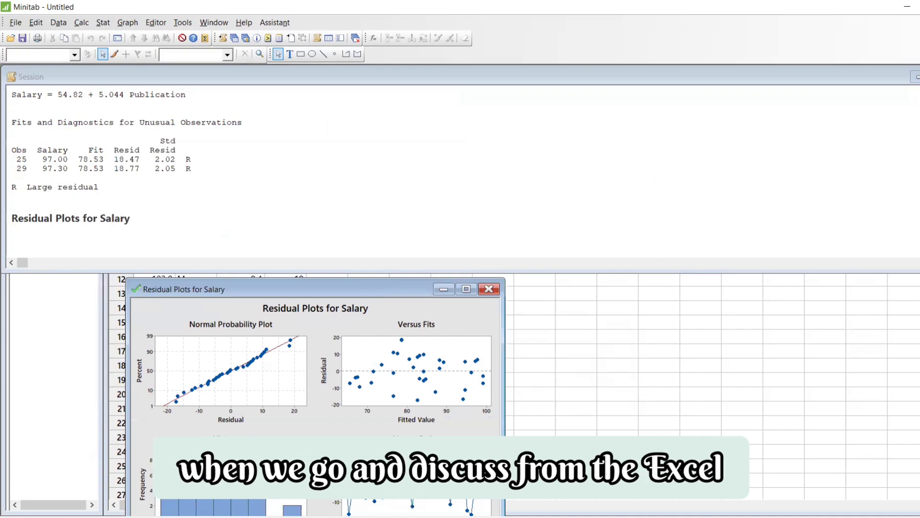
{"action": "left_click", "coordinate": [916, 77]}
{"action": "scroll", "coordinate": [364, 239], "scroll_direction": "up", "scroll_amount": 6}
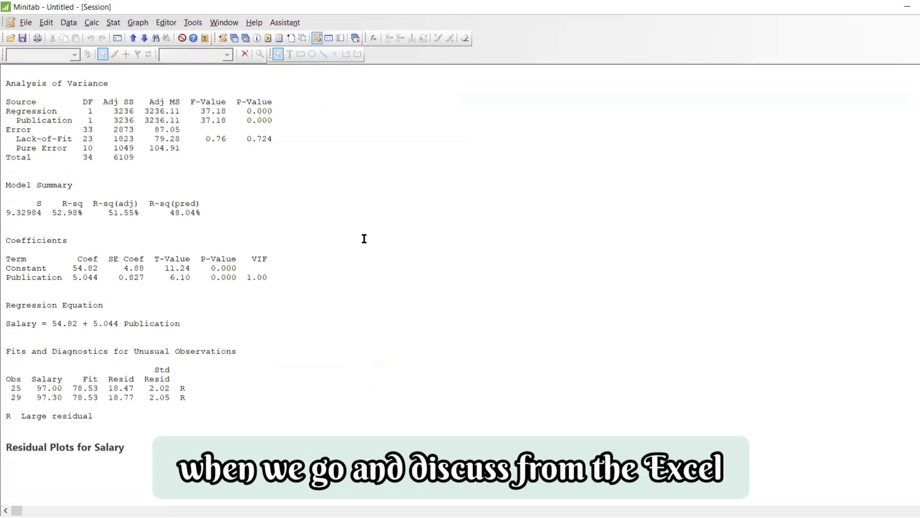
{"action": "scroll", "coordinate": [364, 238], "scroll_direction": "up", "scroll_amount": 1}
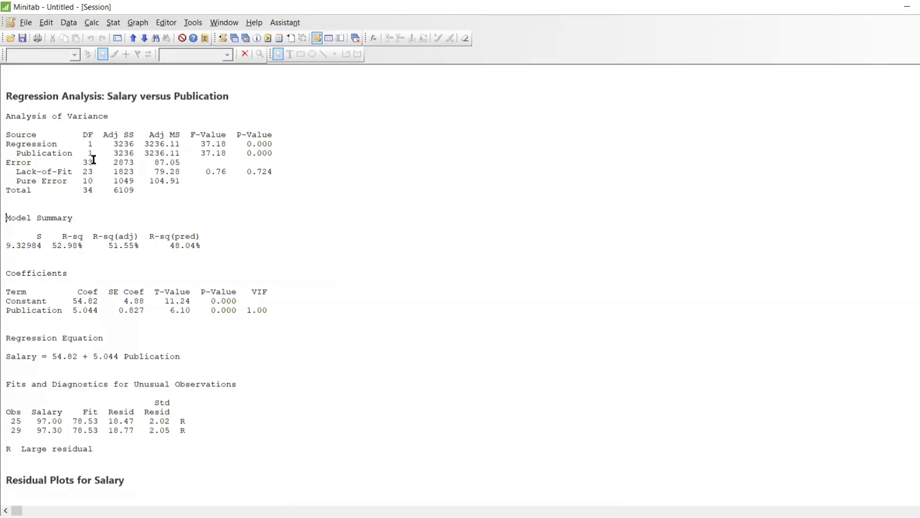
{"action": "left_click", "coordinate": [15, 155]}
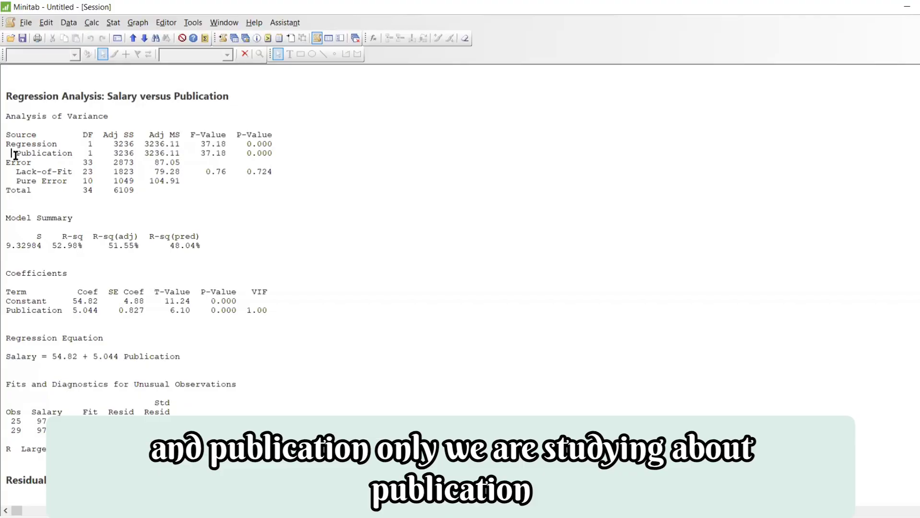
{"action": "left_click_drag", "start_coordinate": [15, 154], "coordinate": [180, 164]}
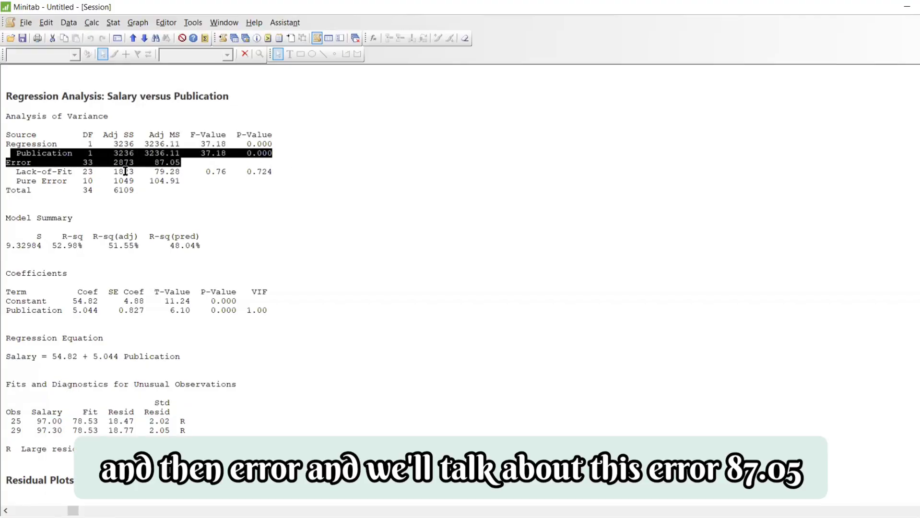
{"action": "left_click_drag", "start_coordinate": [109, 165], "coordinate": [185, 164]}
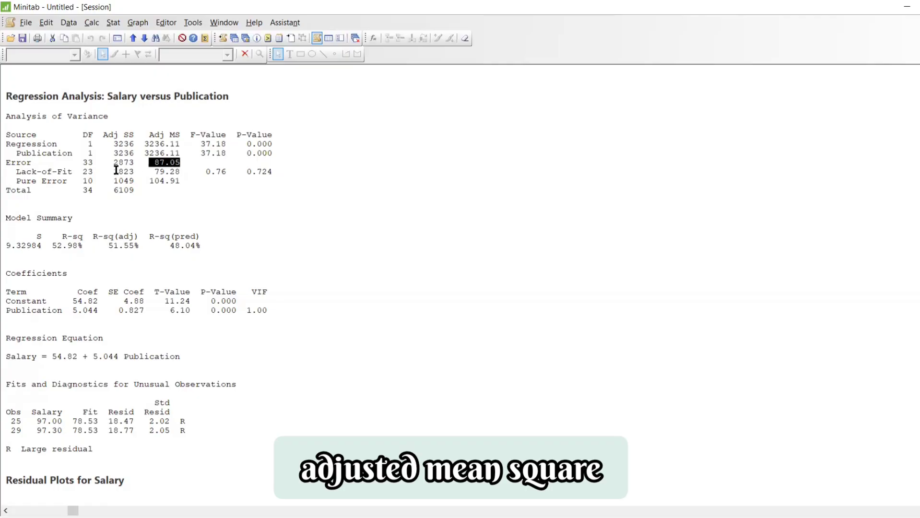
{"action": "left_click_drag", "start_coordinate": [109, 165], "coordinate": [159, 164]}
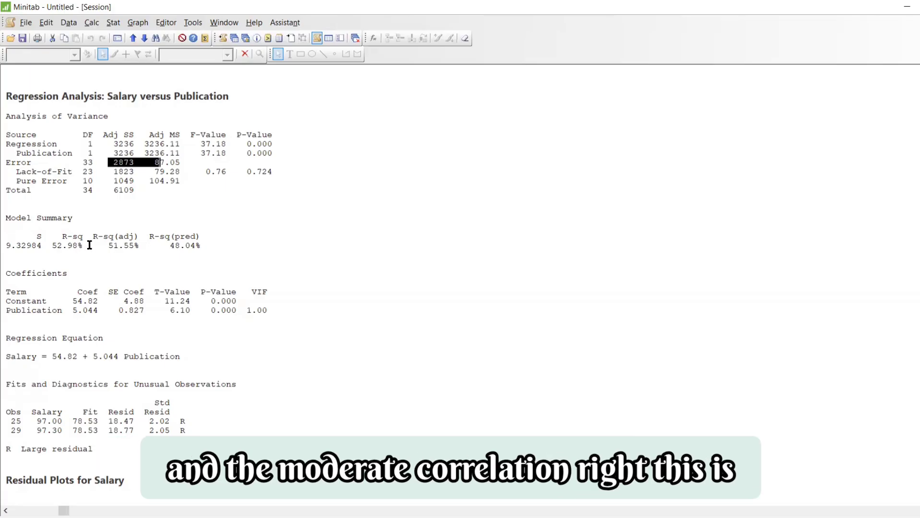
{"action": "left_click_drag", "start_coordinate": [87, 246], "coordinate": [54, 246]}
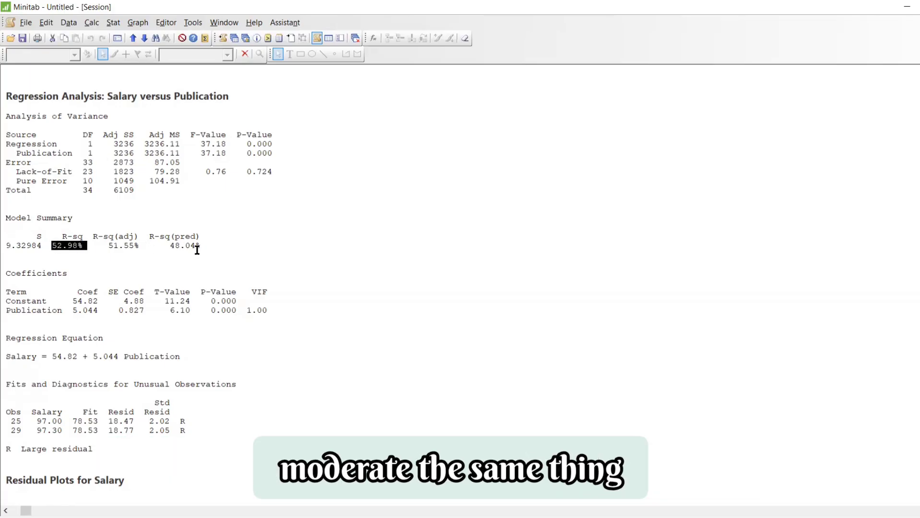
- Fit the Salary regression again with Years replacing Publication as the only continuous predictor
{"action": "key", "text": "ctrl+e"}
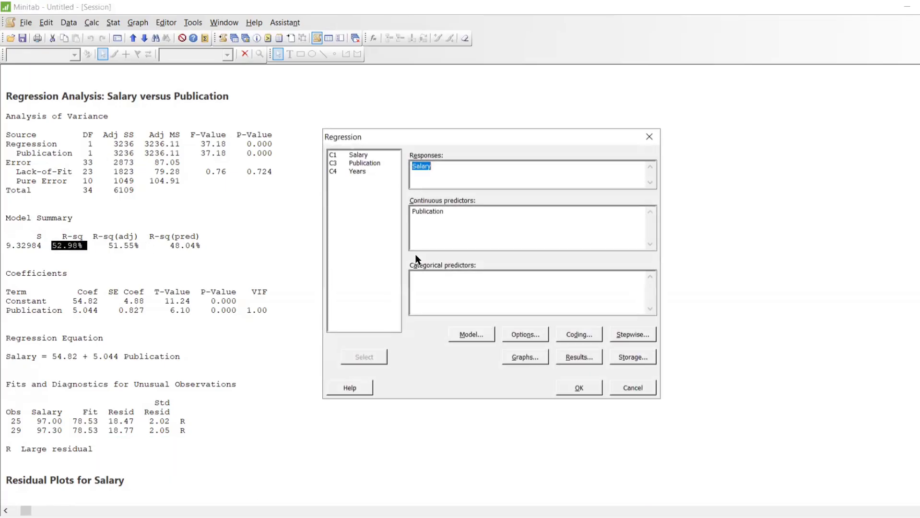
{"action": "left_click_drag", "start_coordinate": [470, 212], "coordinate": [379, 214]}
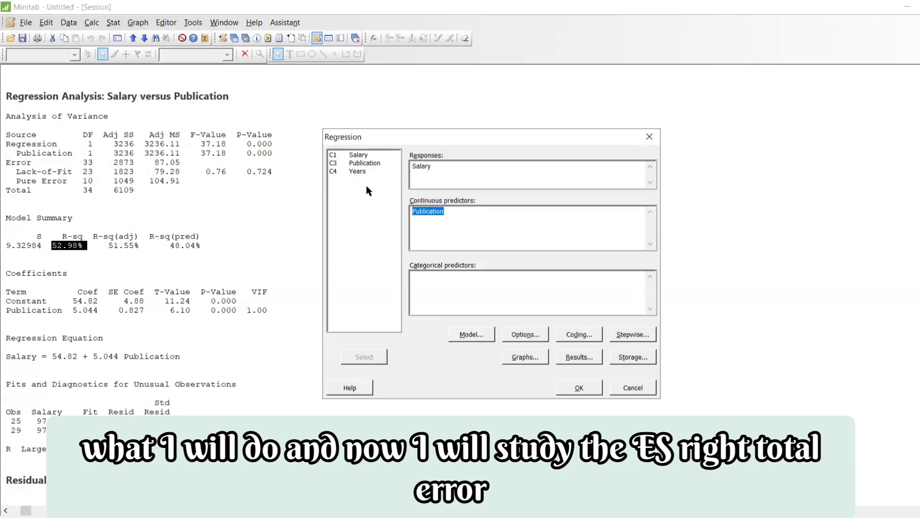
{"action": "double_click", "coordinate": [357, 172]}
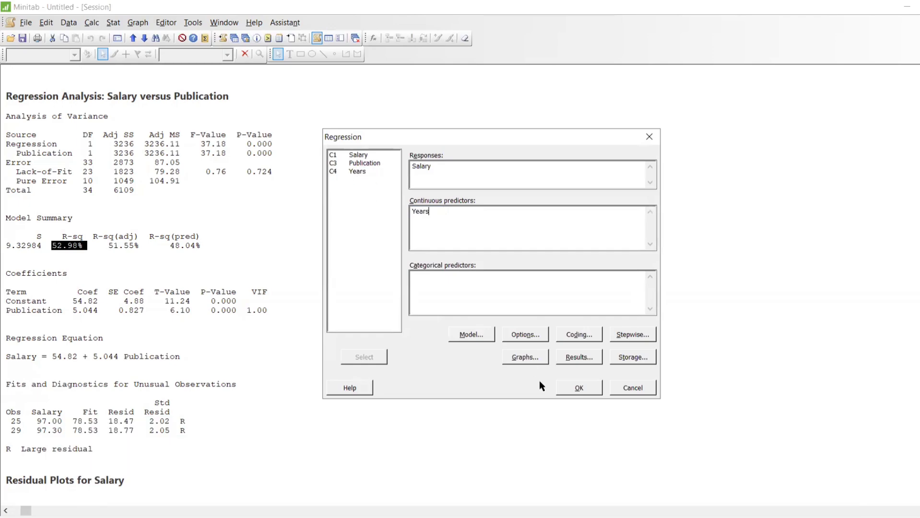
{"action": "left_click", "coordinate": [578, 391]}
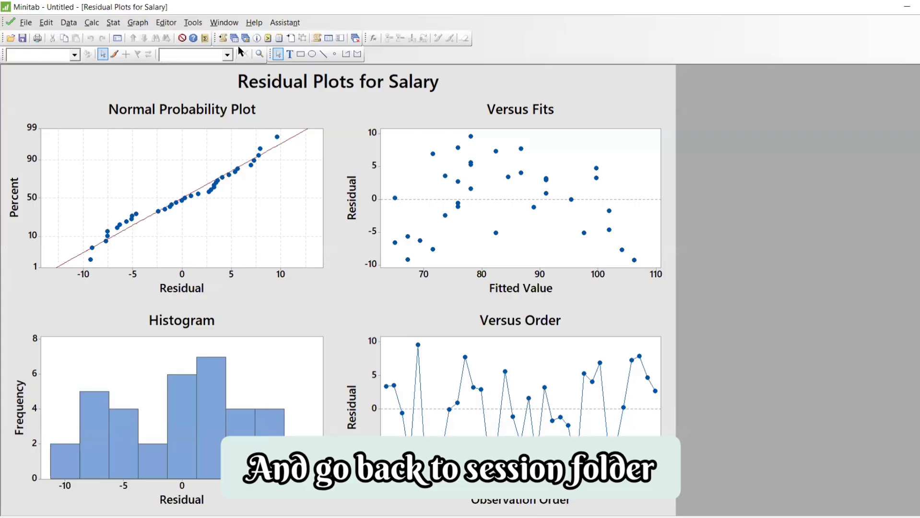
- Examine the R-sq value and the analysis of variance in the session output for Salary versus Years
{"action": "left_click", "coordinate": [222, 37]}
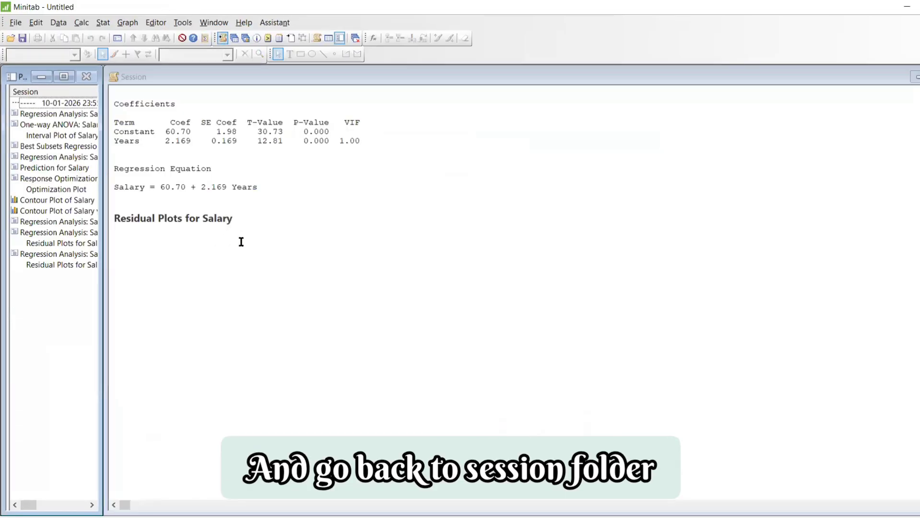
{"action": "scroll", "coordinate": [240, 237], "scroll_direction": "up", "scroll_amount": 5}
{"action": "left_click_drag", "start_coordinate": [192, 215], "coordinate": [156, 216]}
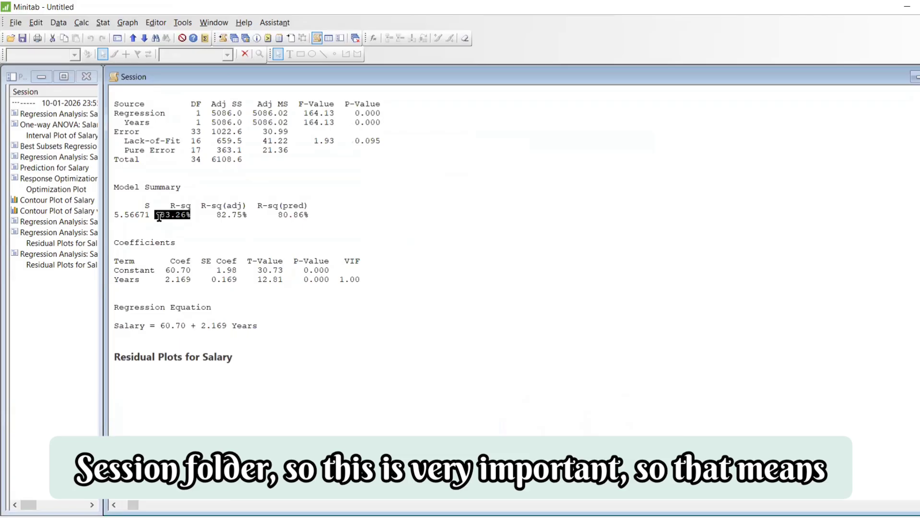
{"action": "scroll", "coordinate": [204, 219], "scroll_direction": "up", "scroll_amount": 2}
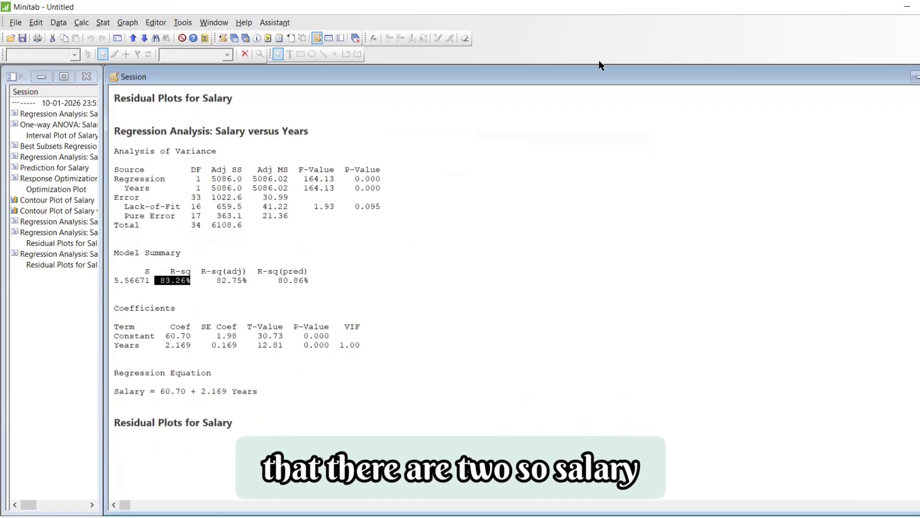
- Handwrite "Salary" over the empty area beside the session output and draw three branches beneath it
{"action": "left_click_drag", "start_coordinate": [468, 149], "coordinate": [449, 202]}
{"action": "mouse_move", "coordinate": [493, 168]}
{"action": "left_mouse_down"}
{"action": "mouse_move", "coordinate": [496, 154]}
{"action": "mouse_move", "coordinate": [501, 185]}
{"action": "mouse_move", "coordinate": [528, 184]}
{"action": "mouse_move", "coordinate": [548, 165]}
{"action": "mouse_move", "coordinate": [547, 183]}
{"action": "mouse_move", "coordinate": [436, 290]}
{"action": "left_mouse_up"}
{"action": "mouse_move", "coordinate": [473, 235]}
{"action": "left_mouse_down"}
{"action": "mouse_move", "coordinate": [514, 226]}
{"action": "mouse_move", "coordinate": [572, 254]}
{"action": "left_mouse_up"}
{"action": "left_click_drag", "start_coordinate": [547, 211], "coordinate": [660, 243]}
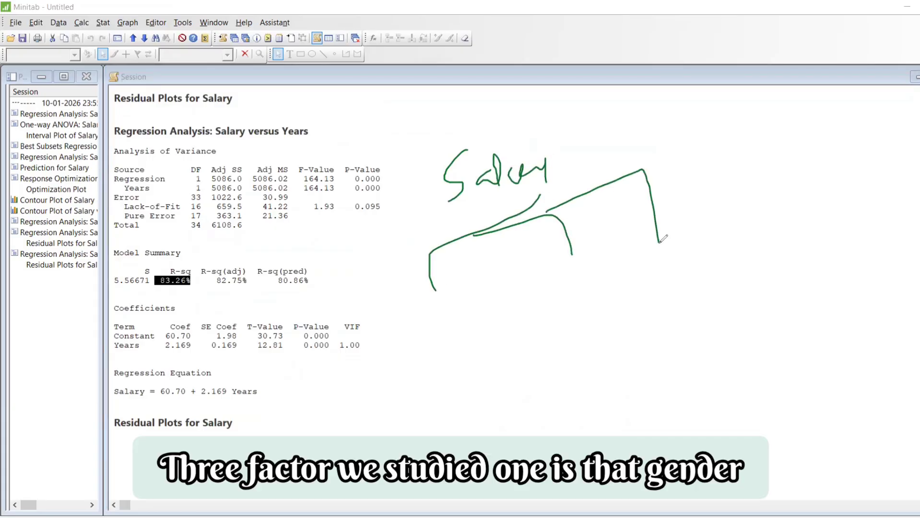
- Annotate the first branch as gender, mark it with an X and split it into M and F
{"action": "mouse_move", "coordinate": [441, 315]}
{"action": "left_mouse_down"}
{"action": "mouse_move", "coordinate": [438, 330]}
{"action": "mouse_move", "coordinate": [459, 330]}
{"action": "left_mouse_up"}
{"action": "mouse_move", "coordinate": [459, 325]}
{"action": "left_mouse_down"}
{"action": "mouse_move", "coordinate": [468, 409]}
{"action": "mouse_move", "coordinate": [488, 404]}
{"action": "left_mouse_up"}
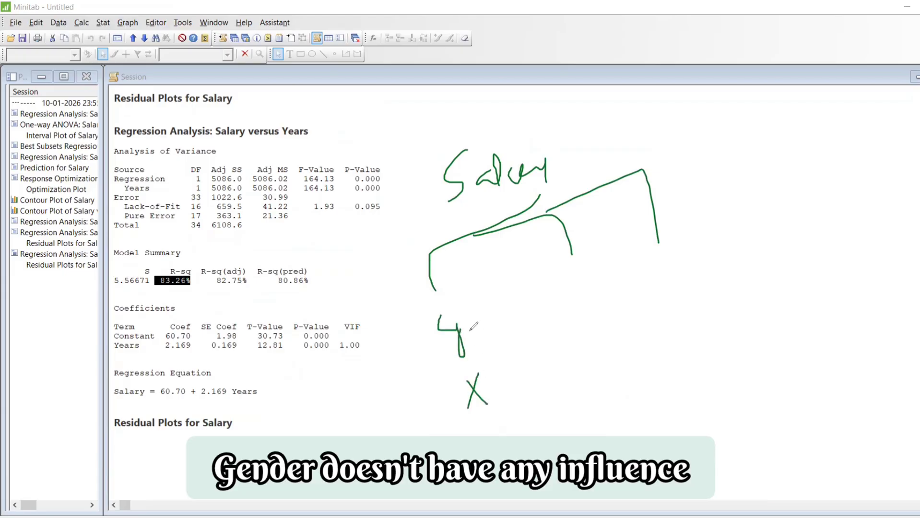
{"action": "mouse_move", "coordinate": [466, 310]}
{"action": "left_mouse_down"}
{"action": "mouse_move", "coordinate": [478, 339]}
{"action": "mouse_move", "coordinate": [482, 303]}
{"action": "left_mouse_up"}
{"action": "mouse_move", "coordinate": [477, 340]}
{"action": "left_mouse_down"}
{"action": "mouse_move", "coordinate": [490, 334]}
{"action": "mouse_move", "coordinate": [493, 288]}
{"action": "mouse_move", "coordinate": [495, 354]}
{"action": "mouse_move", "coordinate": [499, 331]}
{"action": "left_mouse_up"}
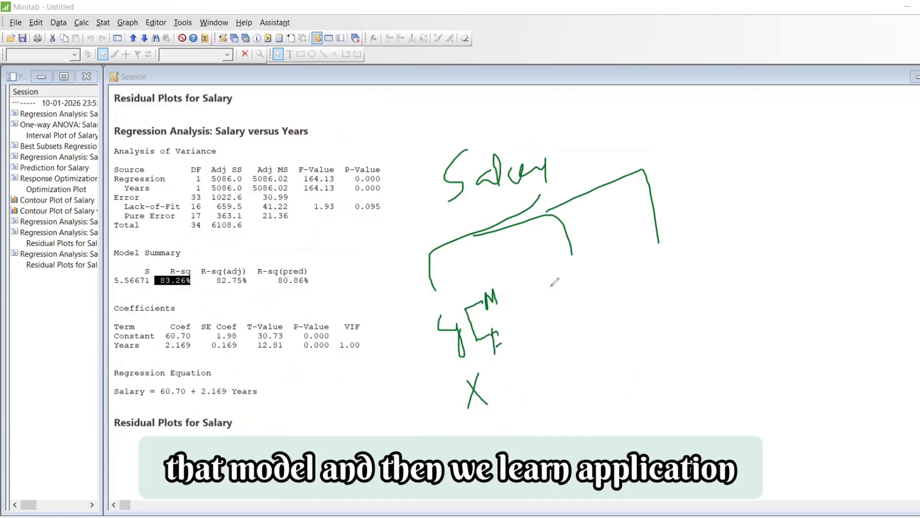
- Handwrite "Publi" under the second branch of the sketch and "Exp" under the third
{"action": "left_click_drag", "start_coordinate": [560, 264], "coordinate": [571, 306]}
{"action": "left_click_drag", "start_coordinate": [562, 270], "coordinate": [597, 281]}
{"action": "left_click", "coordinate": [597, 261]}
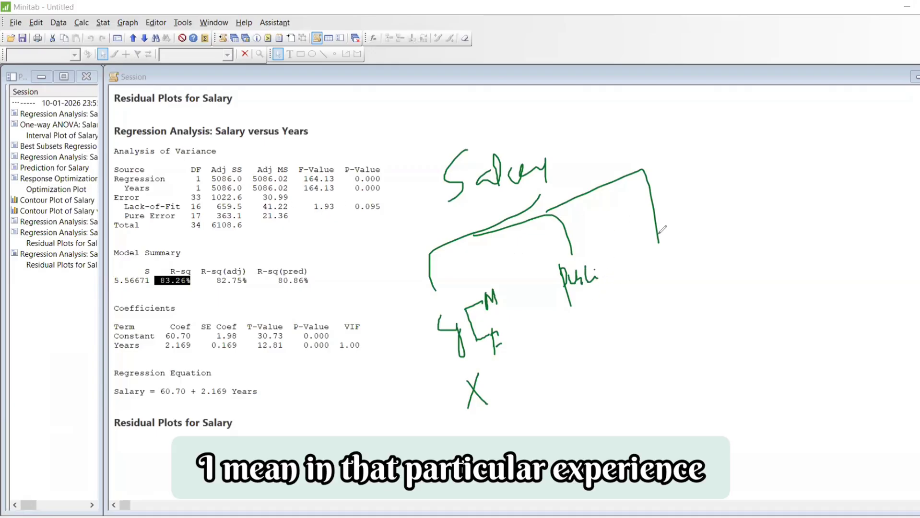
{"action": "mouse_move", "coordinate": [650, 230]}
{"action": "left_mouse_down"}
{"action": "mouse_move", "coordinate": [659, 242]}
{"action": "mouse_move", "coordinate": [662, 227]}
{"action": "mouse_move", "coordinate": [666, 259]}
{"action": "mouse_move", "coordinate": [689, 246]}
{"action": "mouse_move", "coordinate": [678, 267]}
{"action": "mouse_move", "coordinate": [694, 268]}
{"action": "mouse_move", "coordinate": [691, 239]}
{"action": "left_mouse_up"}
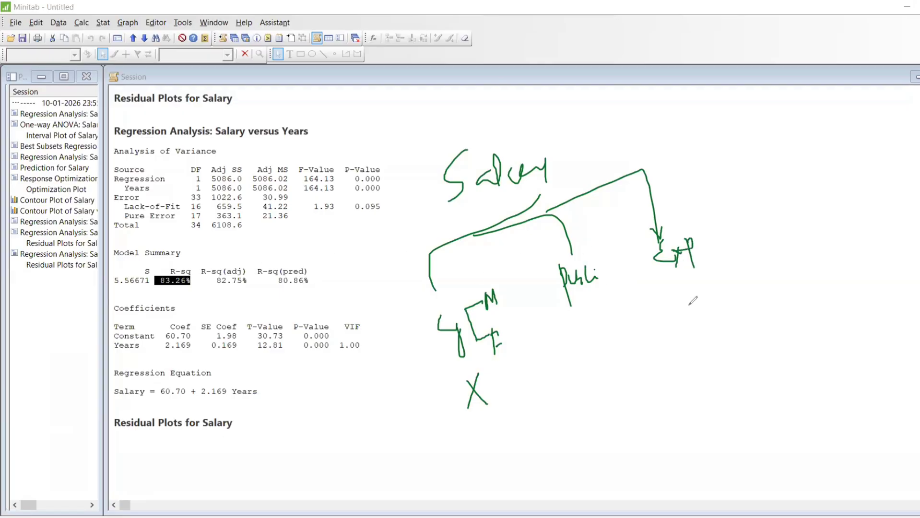
- Write 83% beneath "Exp", draw an empty box beneath "Publi" and circle the experience branch
{"action": "left_click", "coordinate": [710, 278]}
{"action": "mouse_move", "coordinate": [705, 287]}
{"action": "left_mouse_down"}
{"action": "mouse_move", "coordinate": [722, 272]}
{"action": "mouse_move", "coordinate": [726, 288]}
{"action": "mouse_move", "coordinate": [714, 300]}
{"action": "left_mouse_up"}
{"action": "left_click_drag", "start_coordinate": [741, 262], "coordinate": [736, 303]}
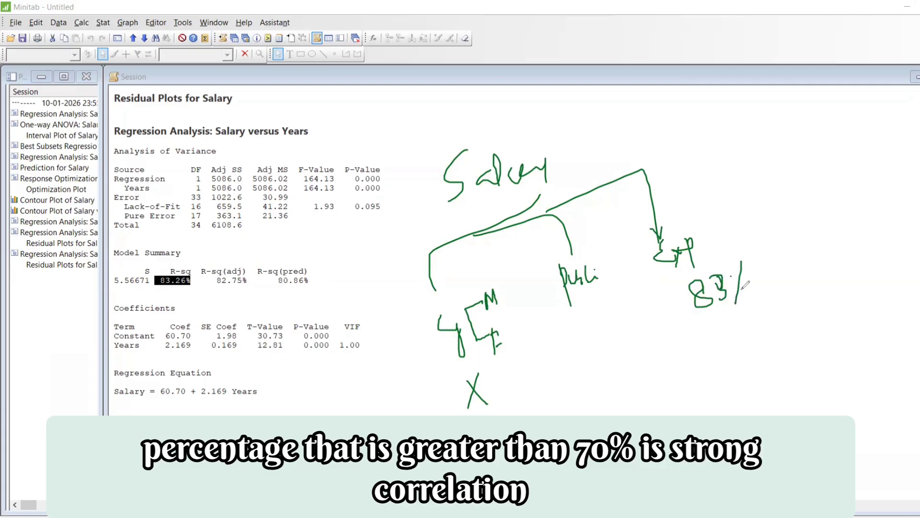
{"action": "mouse_move", "coordinate": [620, 310]}
{"action": "left_mouse_down"}
{"action": "mouse_move", "coordinate": [576, 331]}
{"action": "mouse_move", "coordinate": [652, 329]}
{"action": "mouse_move", "coordinate": [615, 313]}
{"action": "left_mouse_up"}
{"action": "mouse_move", "coordinate": [699, 224]}
{"action": "left_mouse_down"}
{"action": "mouse_move", "coordinate": [633, 233]}
{"action": "mouse_move", "coordinate": [749, 329]}
{"action": "mouse_move", "coordinate": [751, 245]}
{"action": "mouse_move", "coordinate": [691, 224]}
{"action": "left_mouse_up"}
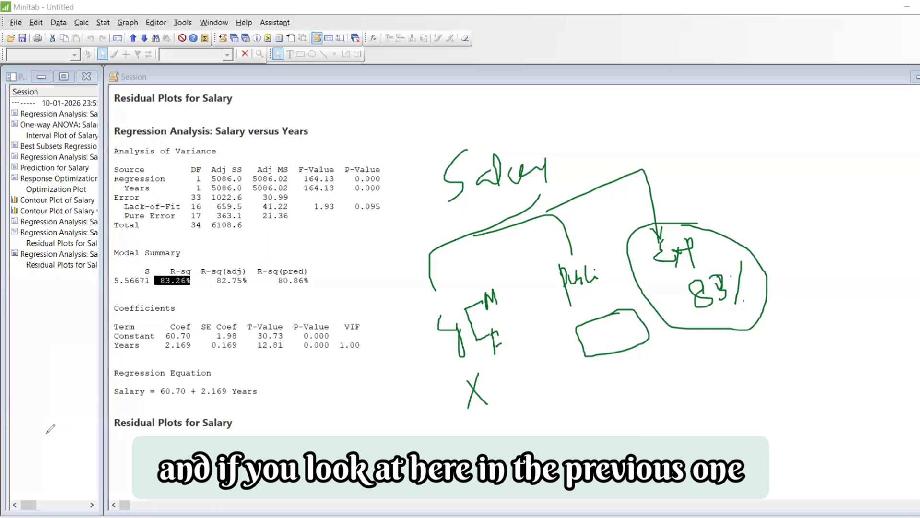
- Underline the R-sq value of the Salary versus Publication model and write 53% in the box beneath "Publi"
{"action": "scroll", "coordinate": [188, 346], "scroll_direction": "up", "scroll_amount": 10}
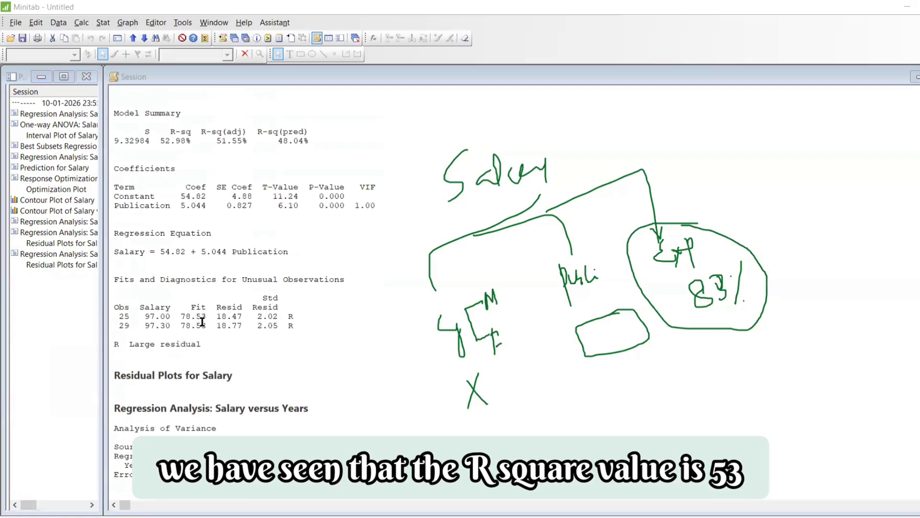
{"action": "scroll", "coordinate": [214, 276], "scroll_direction": "up", "scroll_amount": 2}
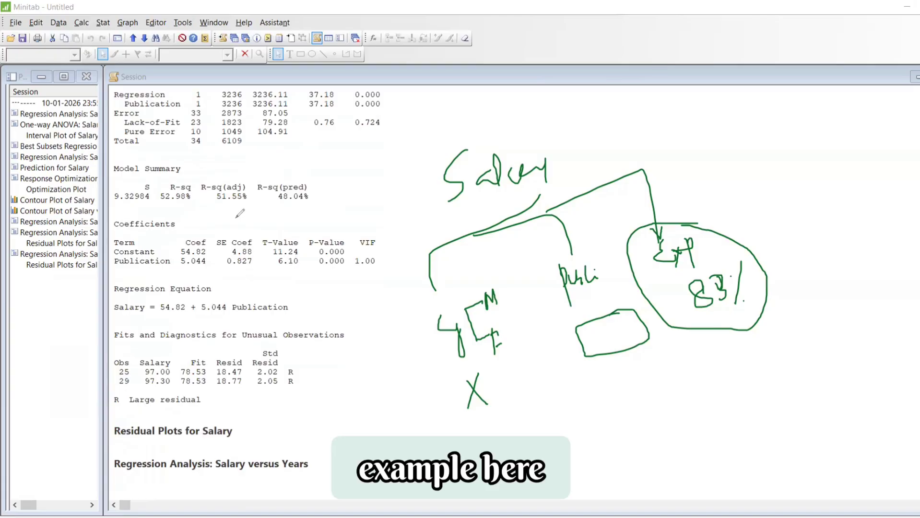
{"action": "left_click_drag", "start_coordinate": [157, 208], "coordinate": [207, 202]}
{"action": "mouse_move", "coordinate": [597, 327]}
{"action": "left_mouse_down"}
{"action": "mouse_move", "coordinate": [595, 341]}
{"action": "mouse_move", "coordinate": [602, 325]}
{"action": "mouse_move", "coordinate": [620, 348]}
{"action": "left_mouse_up"}
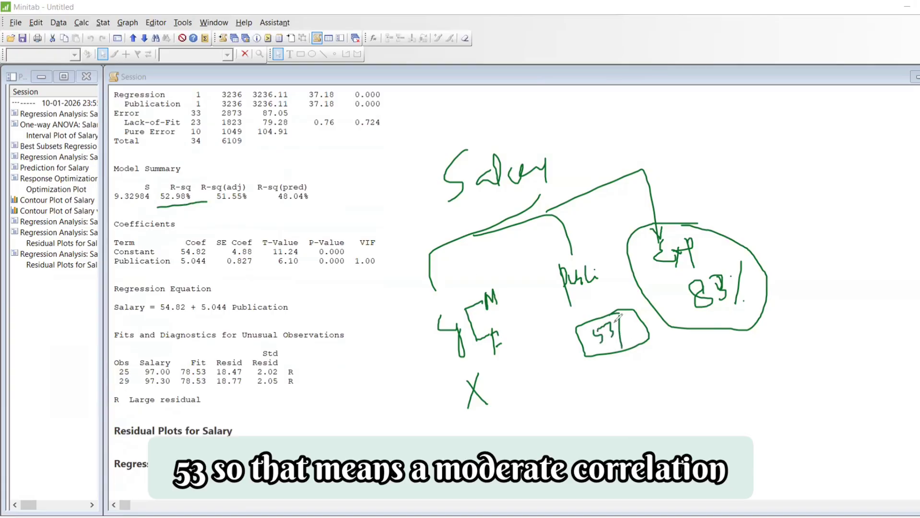
{"action": "left_click", "coordinate": [629, 334]}
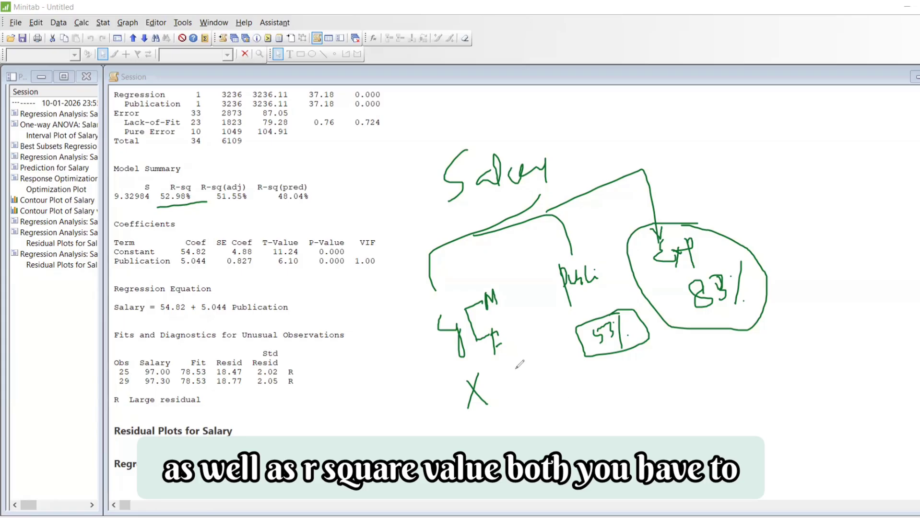
- Circle the gender branch and draw a second frame around the experience branch of the sketch
{"action": "mouse_move", "coordinate": [509, 272]}
{"action": "left_mouse_down"}
{"action": "mouse_move", "coordinate": [412, 294]}
{"action": "mouse_move", "coordinate": [487, 416]}
{"action": "mouse_move", "coordinate": [531, 285]}
{"action": "mouse_move", "coordinate": [517, 272]}
{"action": "left_mouse_up"}
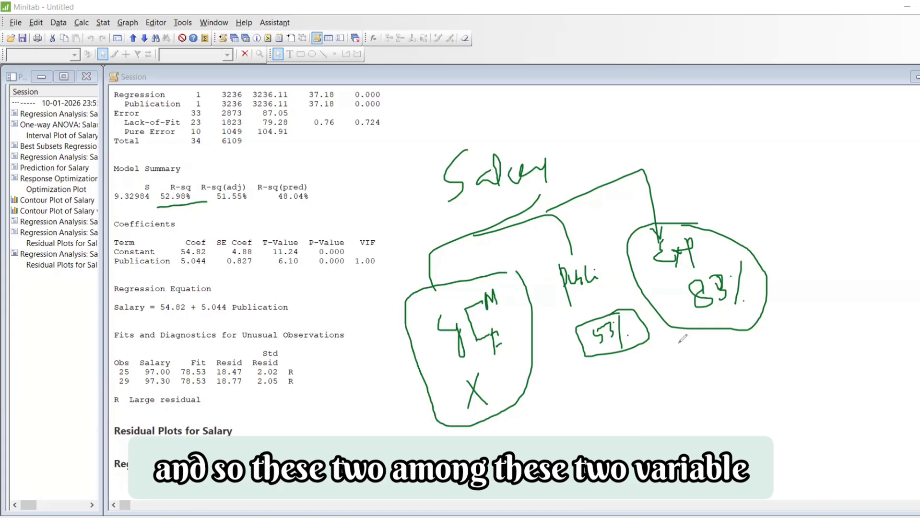
{"action": "mouse_move", "coordinate": [616, 229]}
{"action": "left_mouse_down"}
{"action": "mouse_move", "coordinate": [624, 259]}
{"action": "mouse_move", "coordinate": [794, 319]}
{"action": "mouse_move", "coordinate": [722, 174]}
{"action": "mouse_move", "coordinate": [618, 224]}
{"action": "left_mouse_up"}
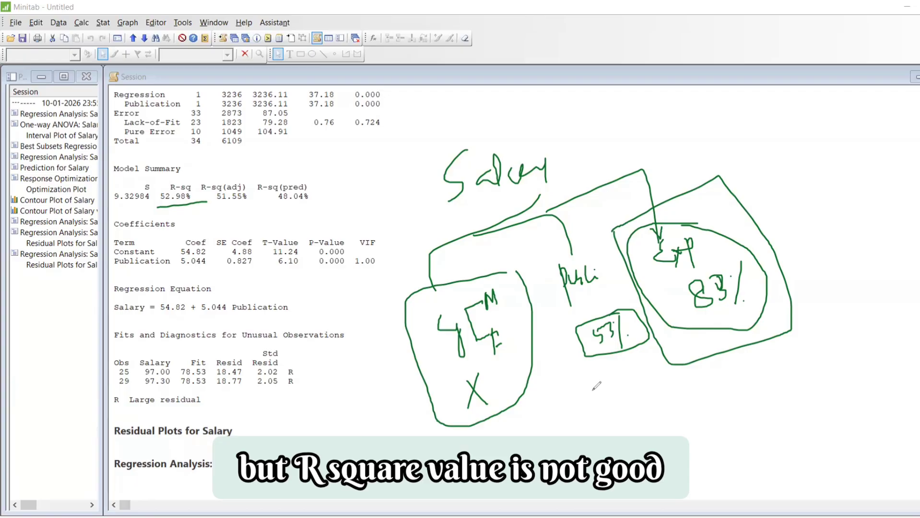
{"action": "left_click_drag", "start_coordinate": [720, 366], "coordinate": [747, 324]}
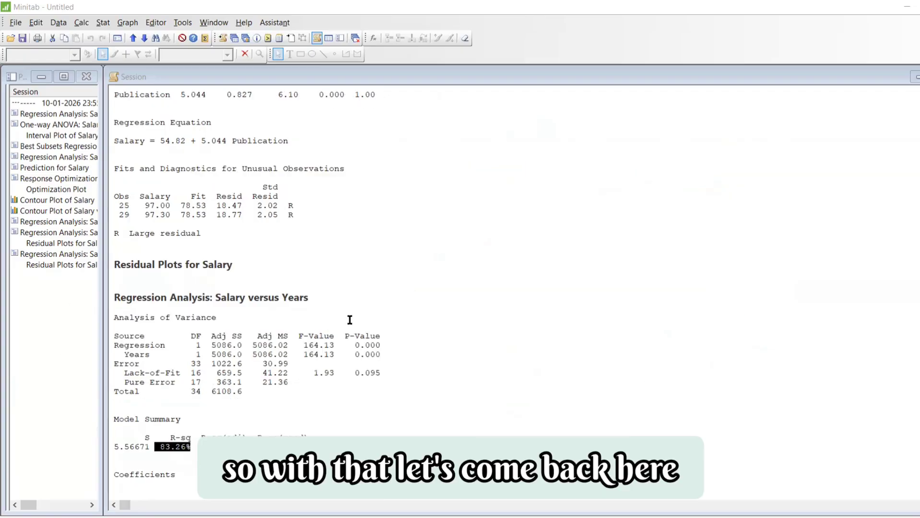
- Review the R-sq and P-values in the session output for Salary versus Years
{"action": "scroll", "coordinate": [350, 320], "scroll_direction": "down", "scroll_amount": 12}
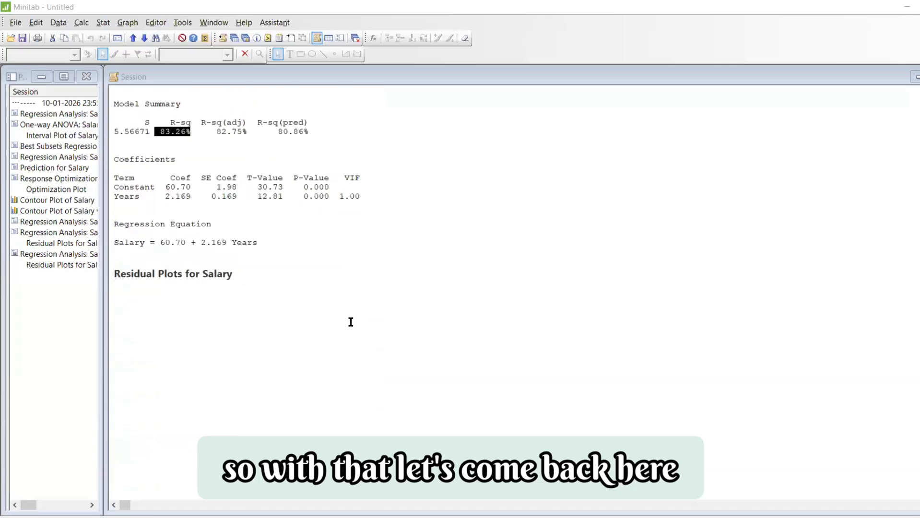
{"action": "scroll", "coordinate": [349, 321], "scroll_direction": "up", "scroll_amount": 5}
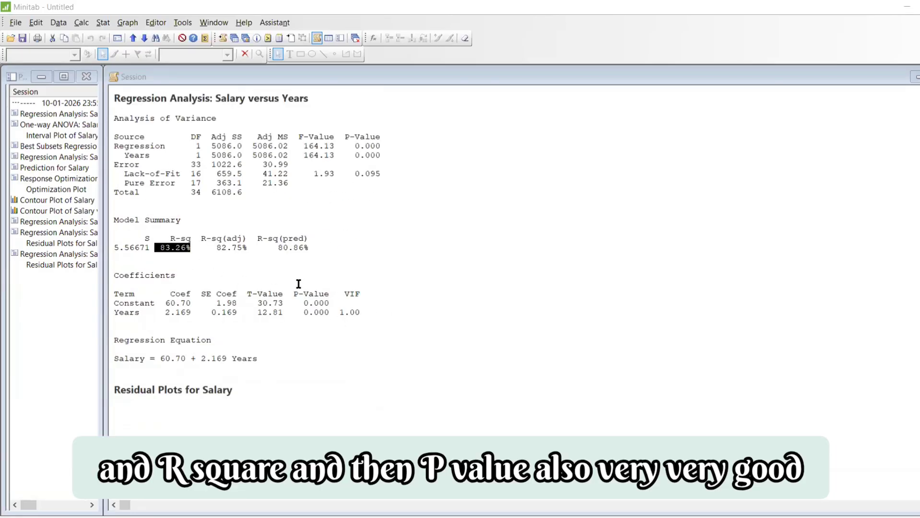
{"action": "scroll", "coordinate": [298, 287], "scroll_direction": "up", "scroll_amount": 2}
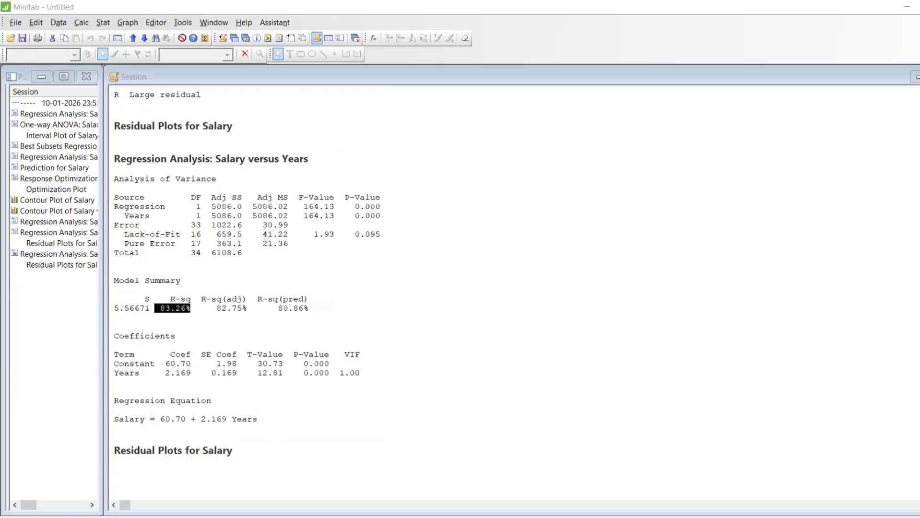
- Switch to the Excel workbook and enter "Exclude: Gender" in cell I2 beside the Topic1 description
{"action": "left_click", "coordinate": [380, 482]}
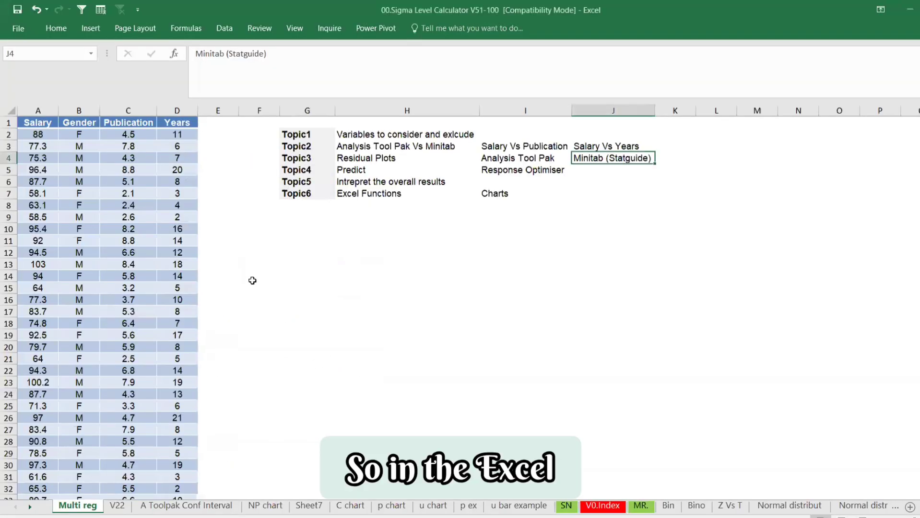
{"action": "left_click", "coordinate": [426, 134]}
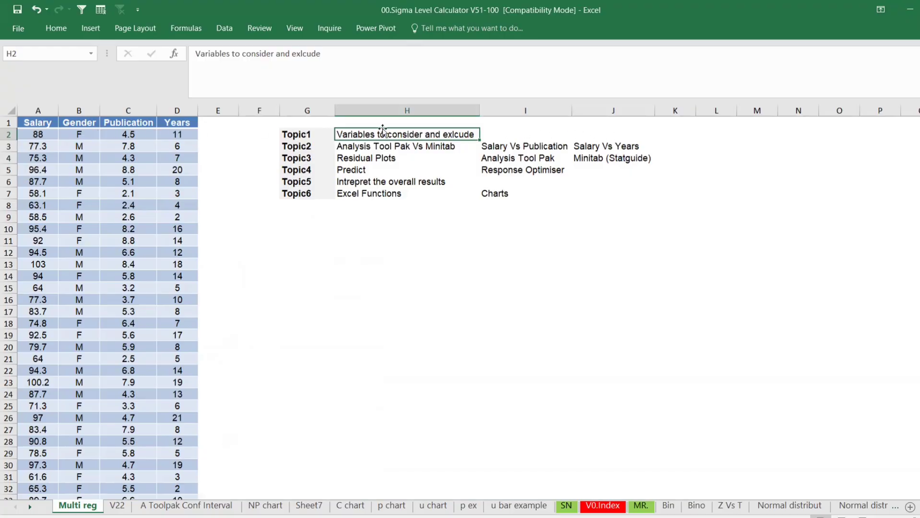
{"action": "left_click", "coordinate": [498, 136]}
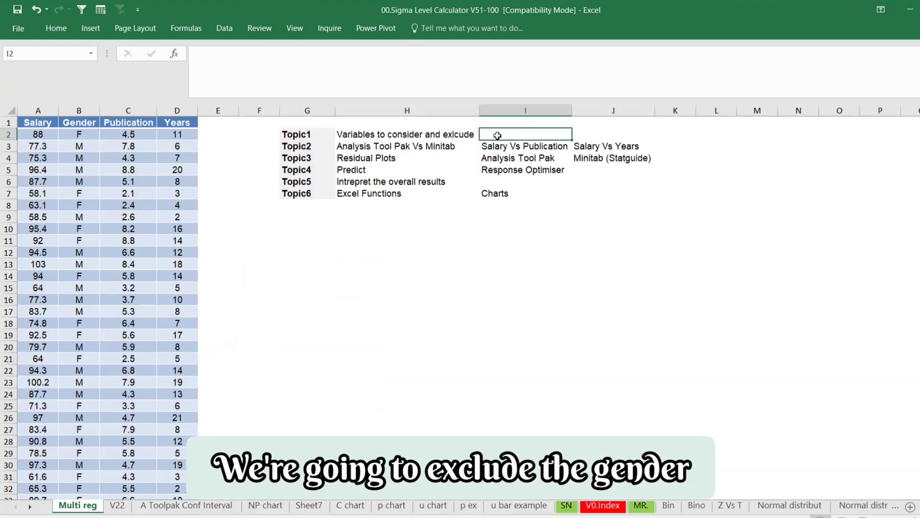
{"action": "type", "text": "Exclude:"}
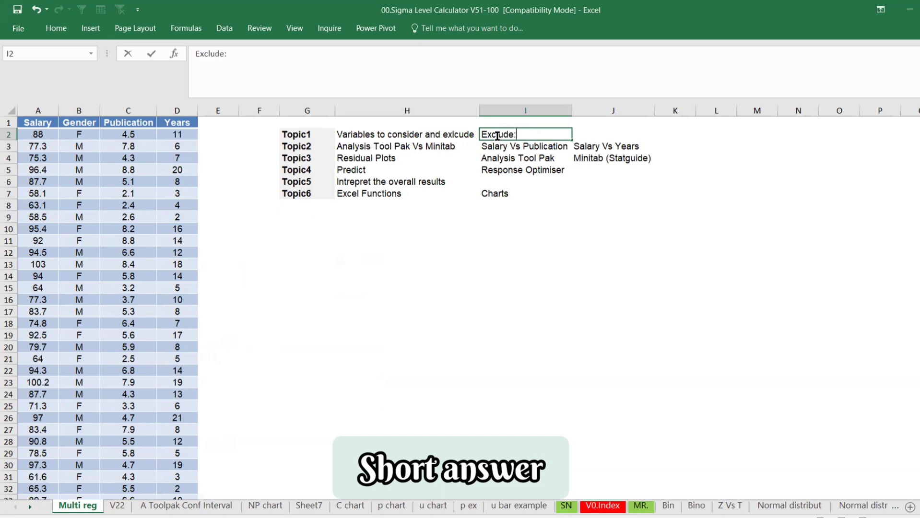
{"action": "type", "text": " Gender"}
{"action": "key", "text": "Return"}
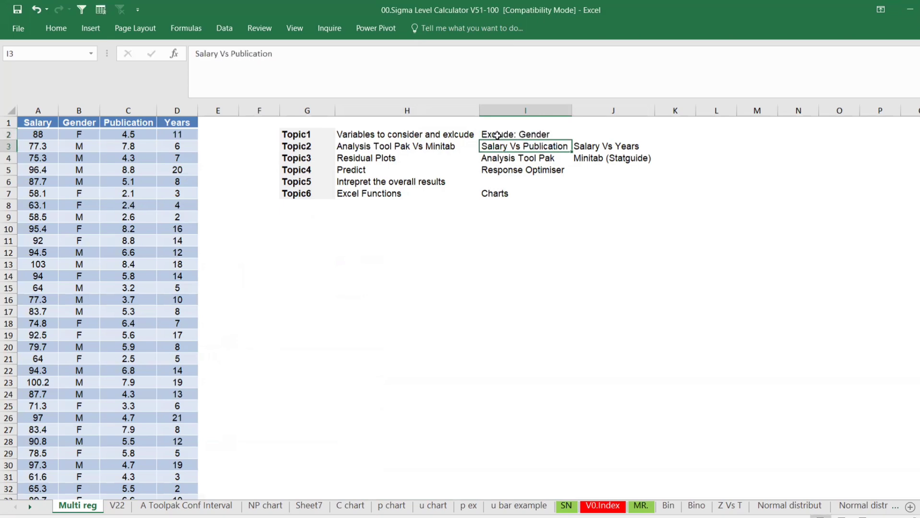
- Enter "Years significant (Rsq and p value)" in cell J2 of the Topic1 row
{"action": "left_click", "coordinate": [598, 133]}
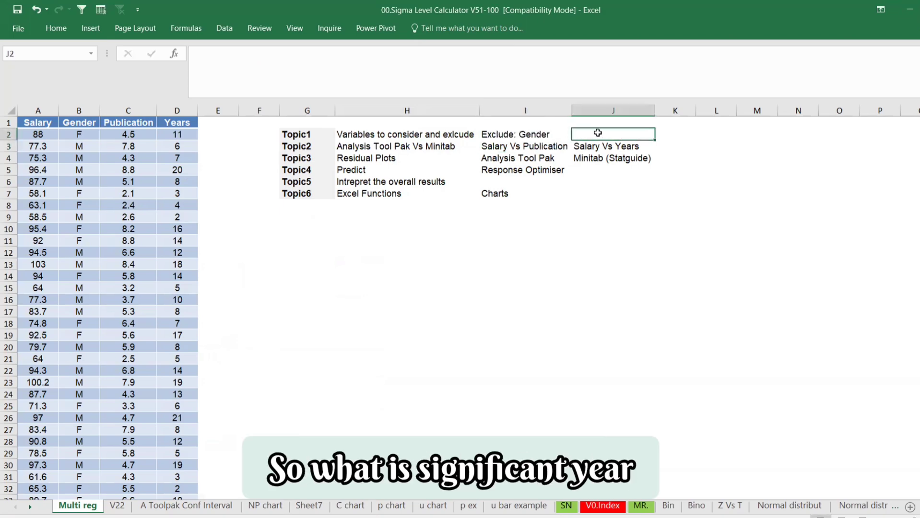
{"action": "type", "text": "Years"}
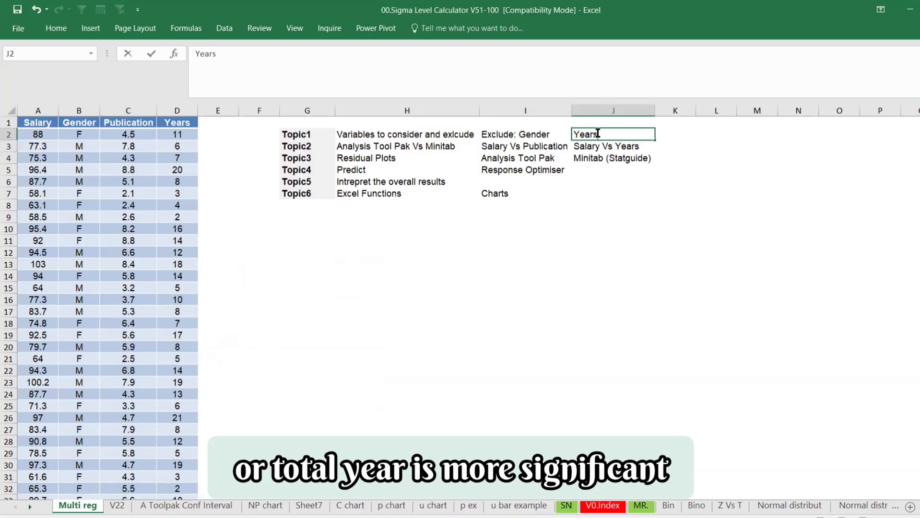
{"action": "type", "text": " signi"}
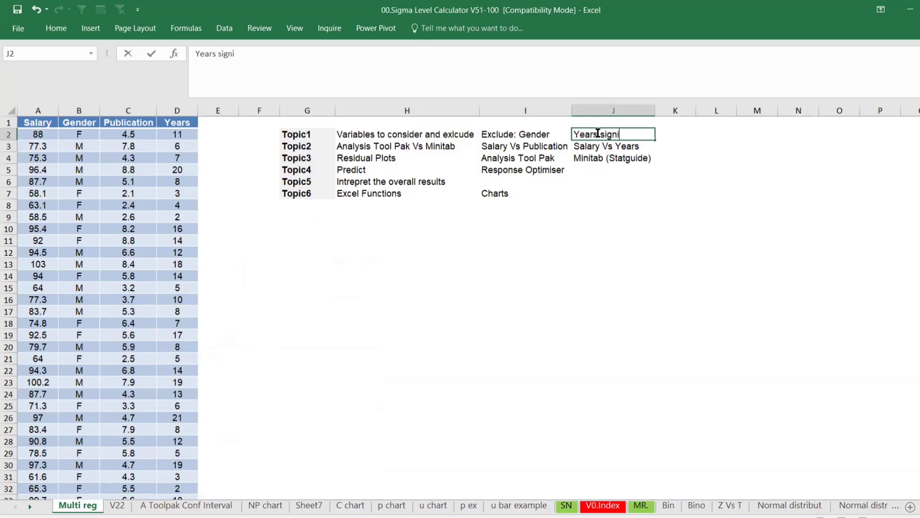
{"action": "type", "text": "ficant (Rsq an"}
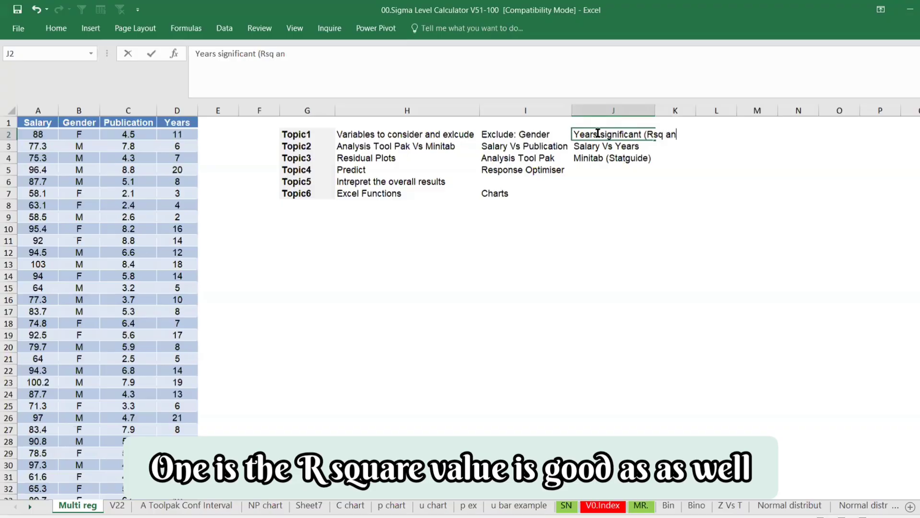
{"action": "type", "text": "d P"}
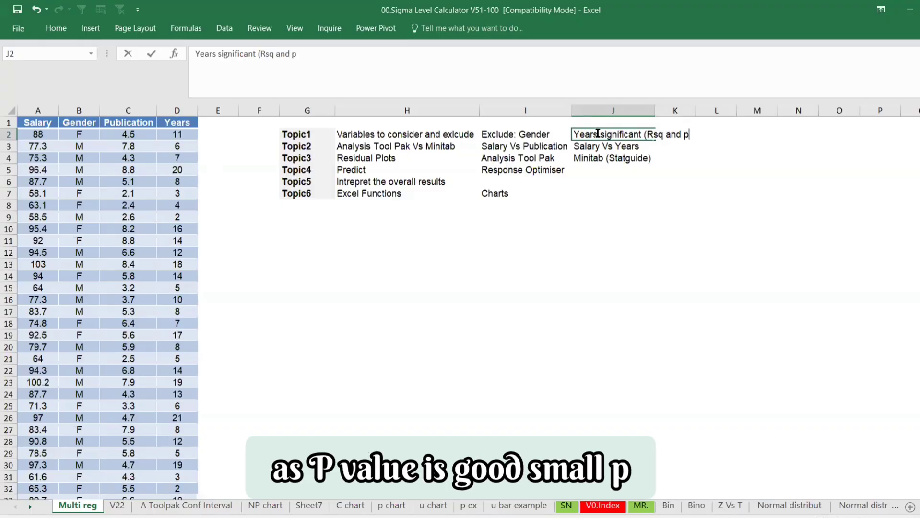
{"action": "type", "text": " value)"}
{"action": "key", "text": "Return"}
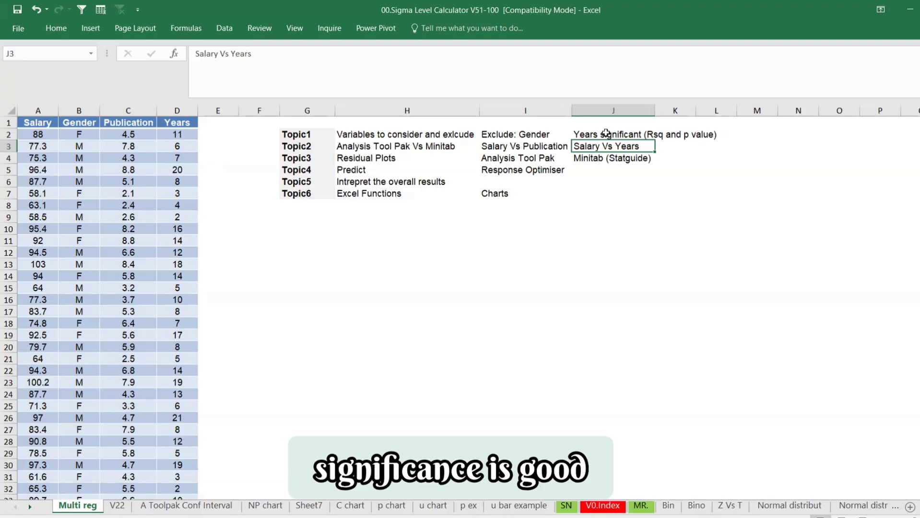
- Make the "Salary Vs Years" entry in the Topic2 row bold
{"action": "left_click", "coordinate": [606, 134]}
{"action": "left_click", "coordinate": [598, 147]}
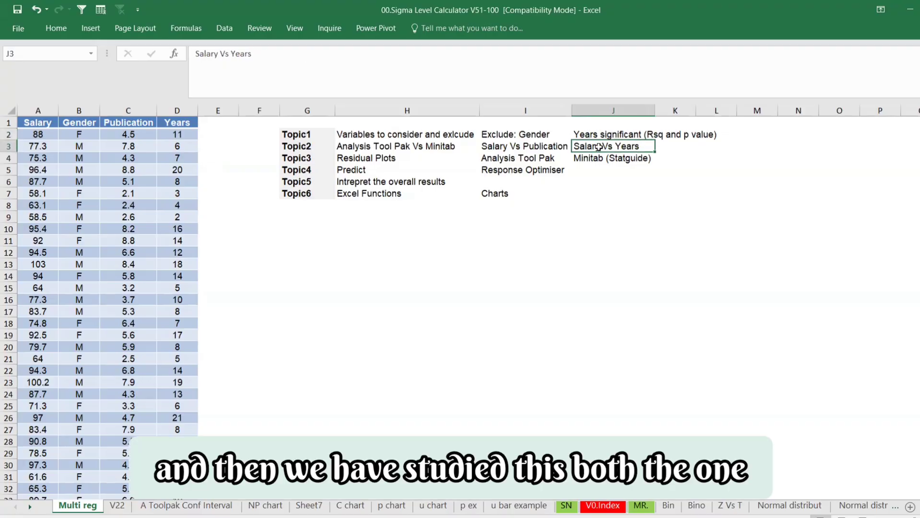
{"action": "left_click", "coordinate": [534, 146]}
{"action": "left_click", "coordinate": [621, 148]}
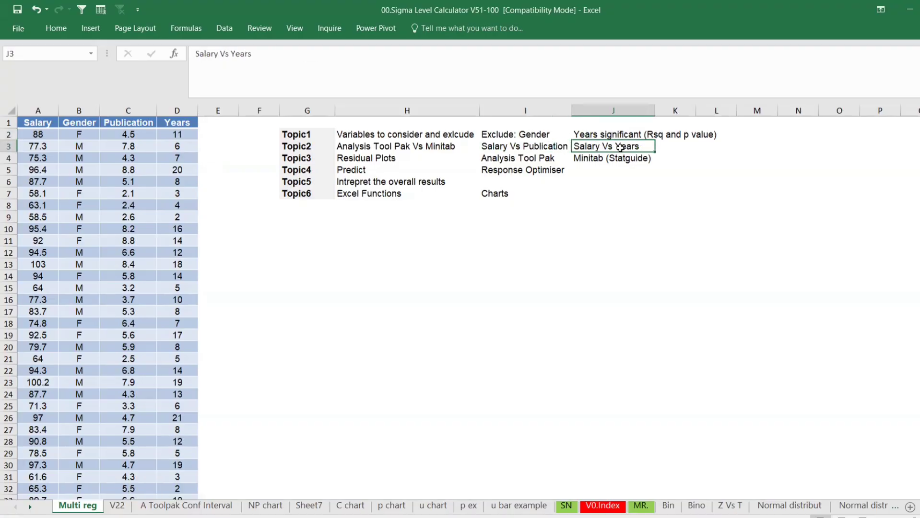
{"action": "key", "text": "ctrl+b"}
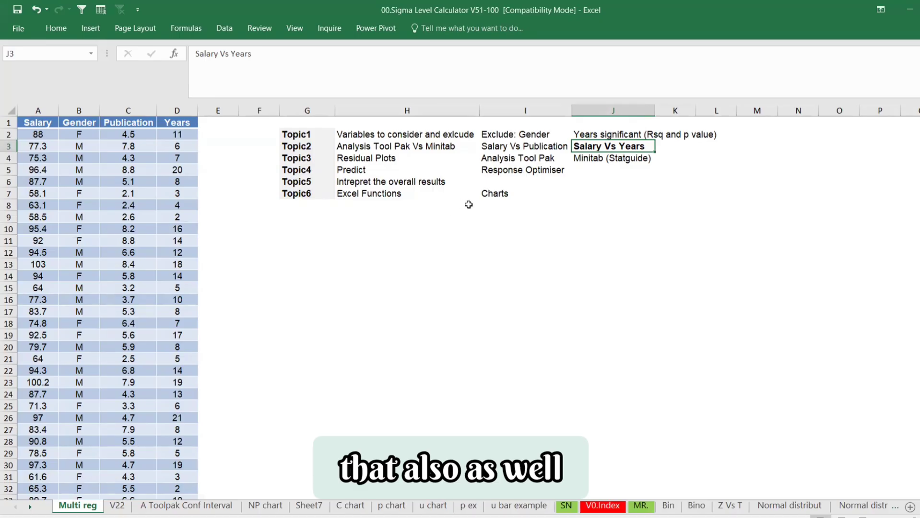
- Delete the Gender column from the data table
{"action": "left_click", "coordinate": [384, 158]}
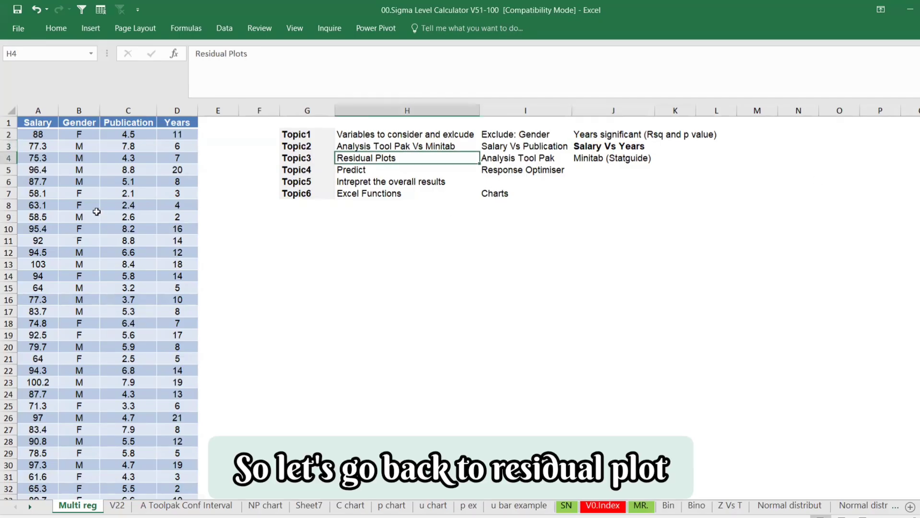
{"action": "left_click", "coordinate": [80, 110]}
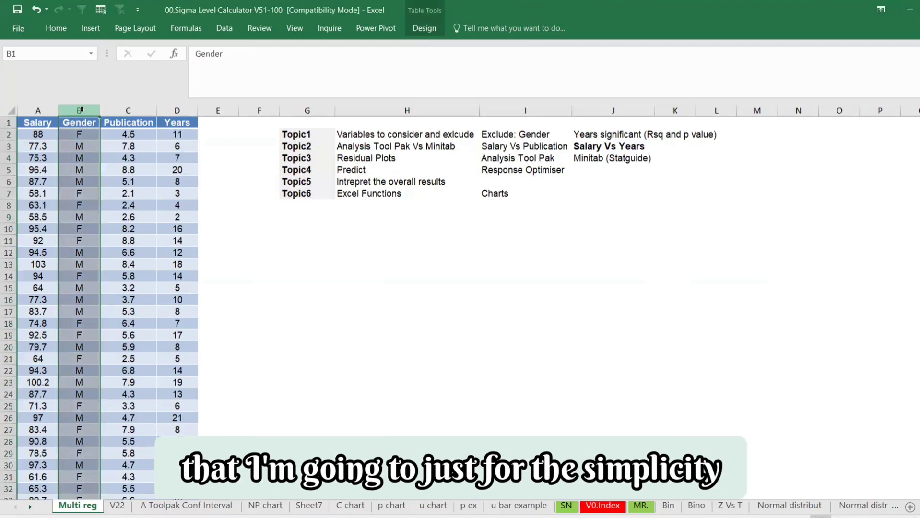
{"action": "right_click", "coordinate": [81, 110]}
{"action": "left_click", "coordinate": [118, 209]}
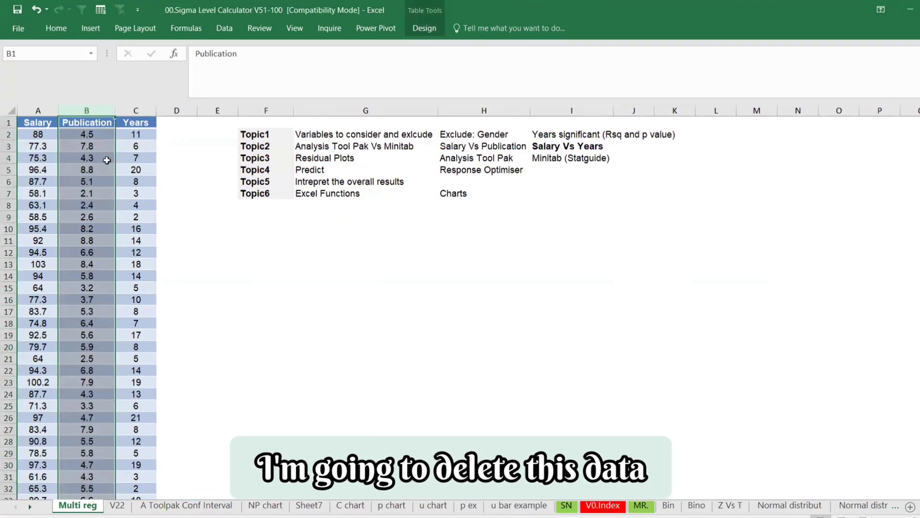
- Delete the Publication column from the data table, leaving only Salary and Years
{"action": "left_click", "coordinate": [136, 110]}
{"action": "left_click_drag", "start_coordinate": [86, 110], "coordinate": [136, 110]}
{"action": "right_click", "coordinate": [103, 111]}
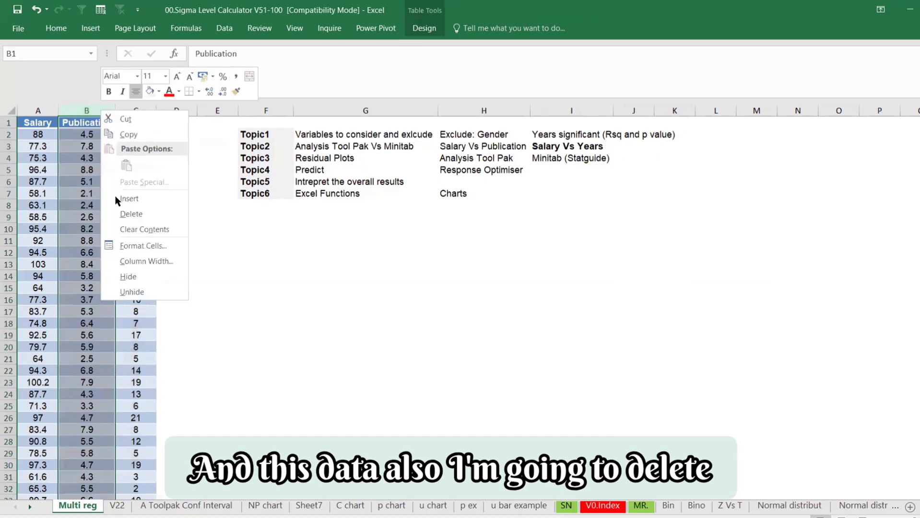
{"action": "left_click", "coordinate": [131, 214]}
- Insert eight blank columns before column C to widen the gap between the data table and the topic list
{"action": "left_click", "coordinate": [121, 111]}
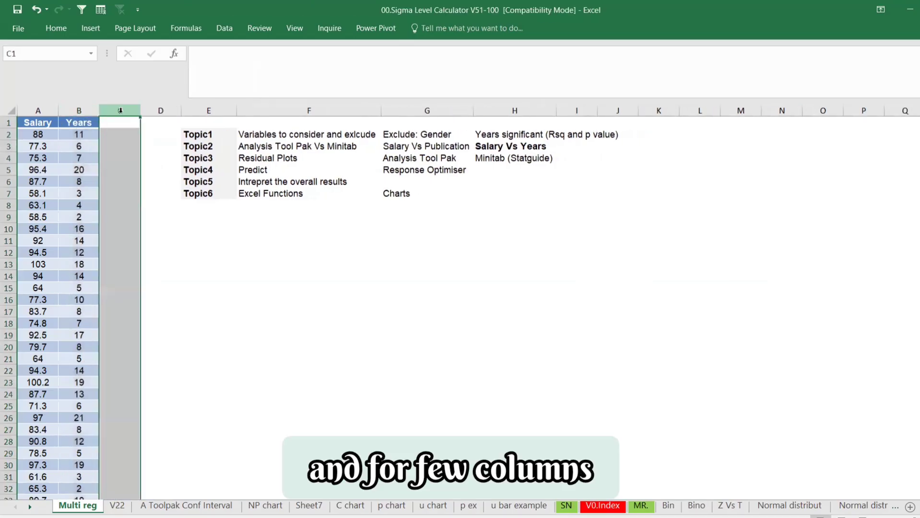
{"action": "key", "text": "ctrl+plus"}
{"action": "key", "text": "ctrl+plus"}
{"action": "key", "text": "ctrl+plus"}
{"action": "key", "text": "ctrl+plus"}
{"action": "key", "text": "ctrl+plus"}
{"action": "key", "text": "ctrl+plus"}
{"action": "key", "text": "ctrl+plus"}
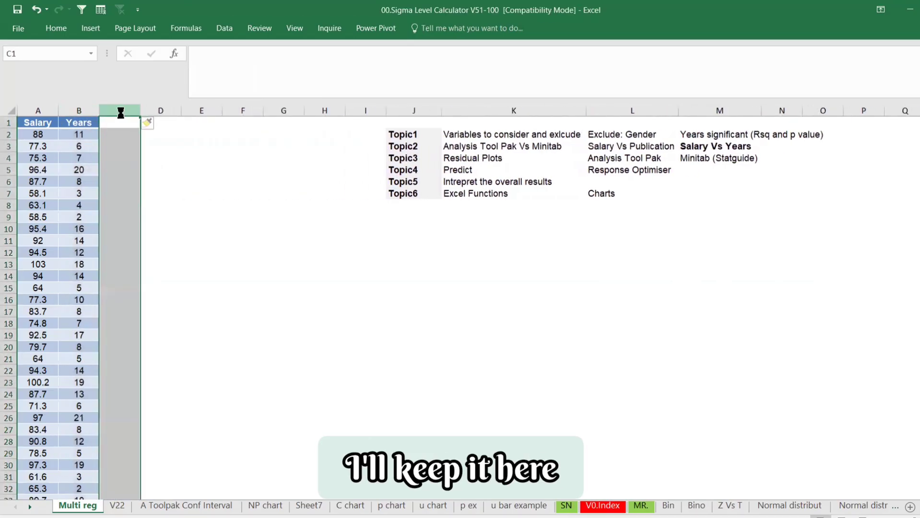
{"action": "key", "text": "ctrl+plus"}
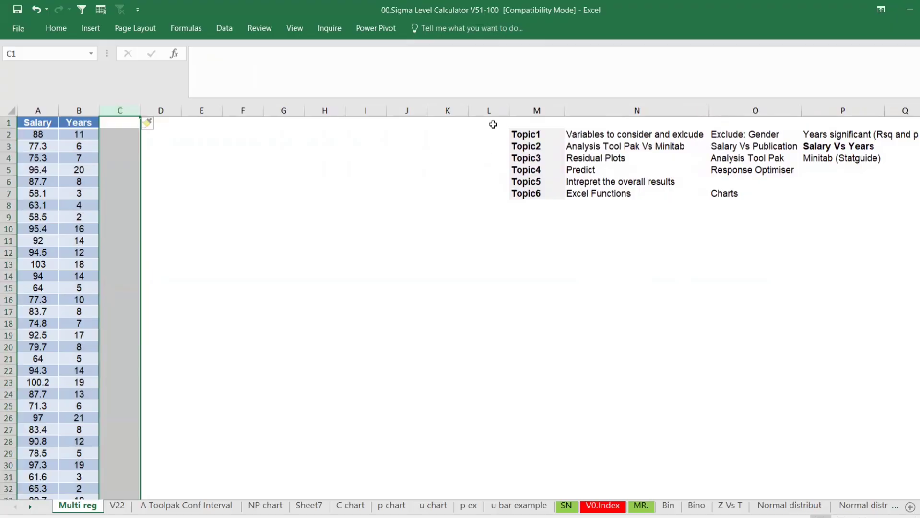
{"action": "left_click", "coordinate": [120, 193]}
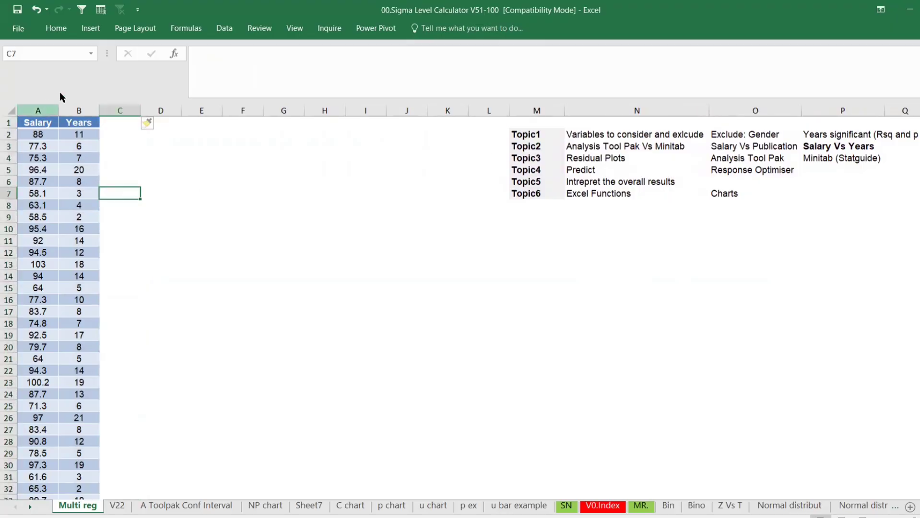
- Insert a scatter chart of the Salary and Years columns and place it between the data table and the topic list
{"action": "left_click", "coordinate": [52, 29]}
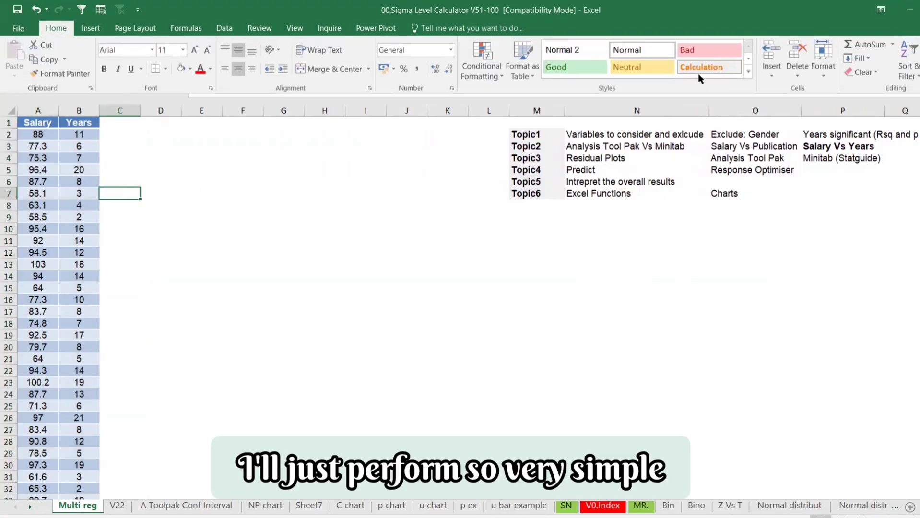
{"action": "left_click_drag", "start_coordinate": [38, 110], "coordinate": [66, 109]}
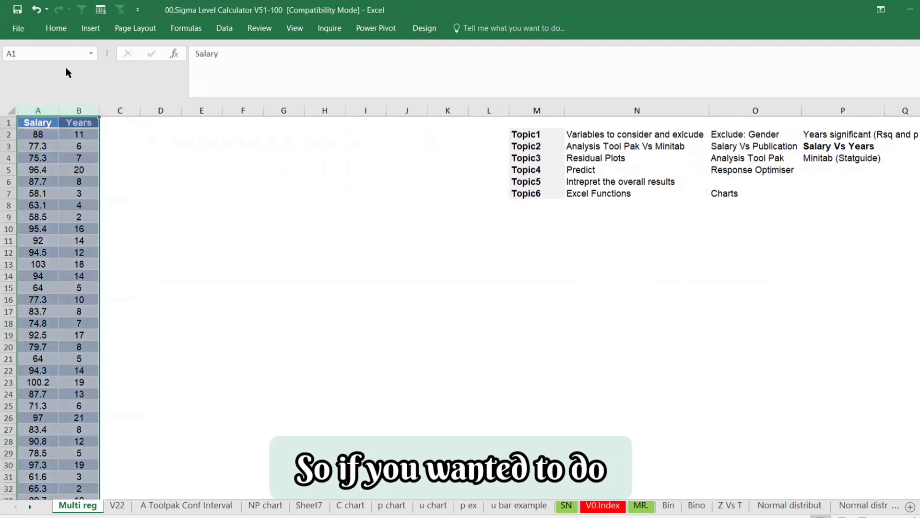
{"action": "left_click", "coordinate": [91, 29]}
{"action": "left_click", "coordinate": [457, 86]}
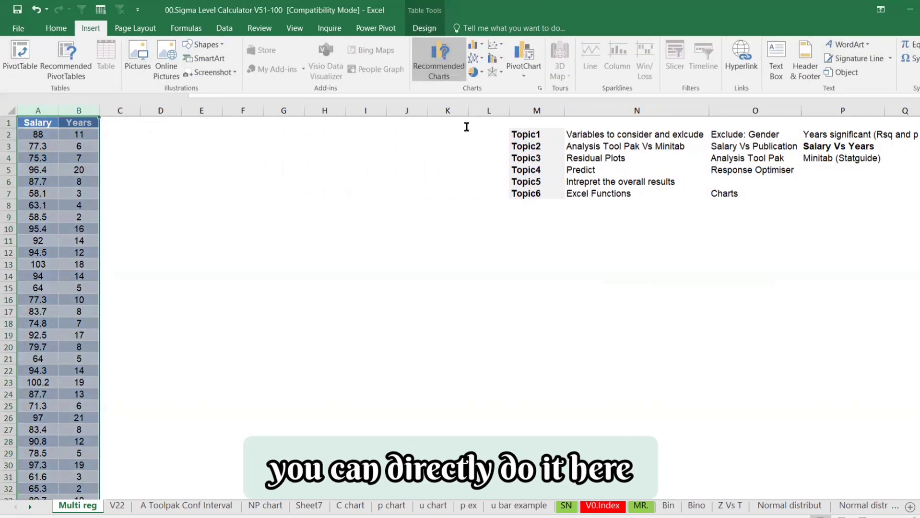
{"action": "left_click", "coordinate": [722, 404]}
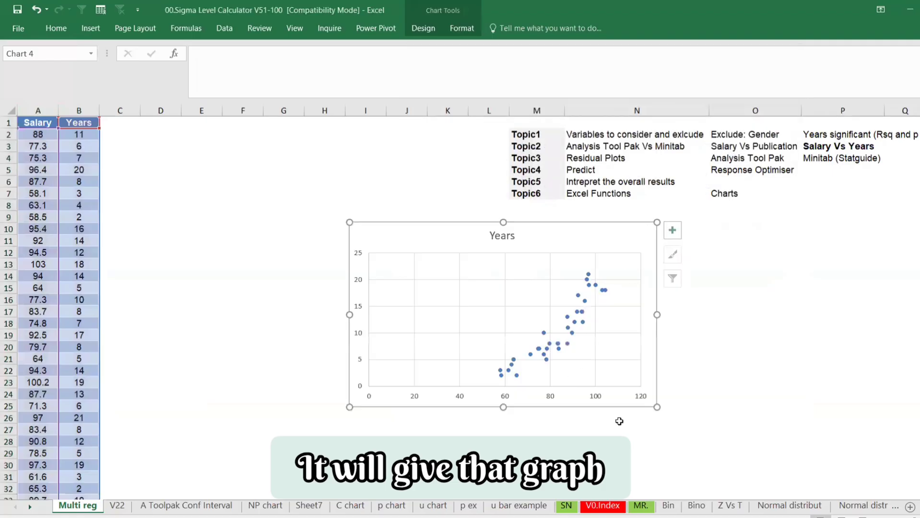
{"action": "left_click_drag", "start_coordinate": [593, 402], "coordinate": [425, 340]}
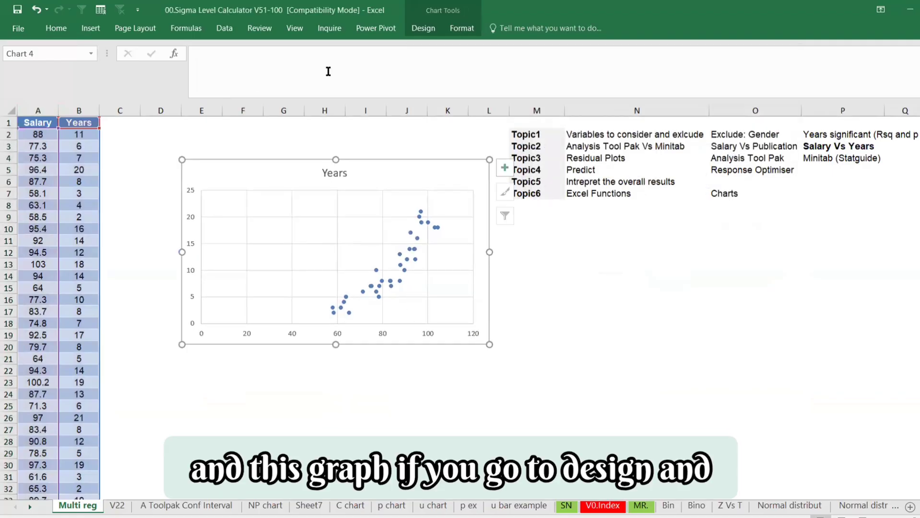
- Apply Quick Layout 9 to the scatter chart to add a trendline with its equation and R² value
{"action": "left_click", "coordinate": [423, 28]}
{"action": "left_click", "coordinate": [56, 71]}
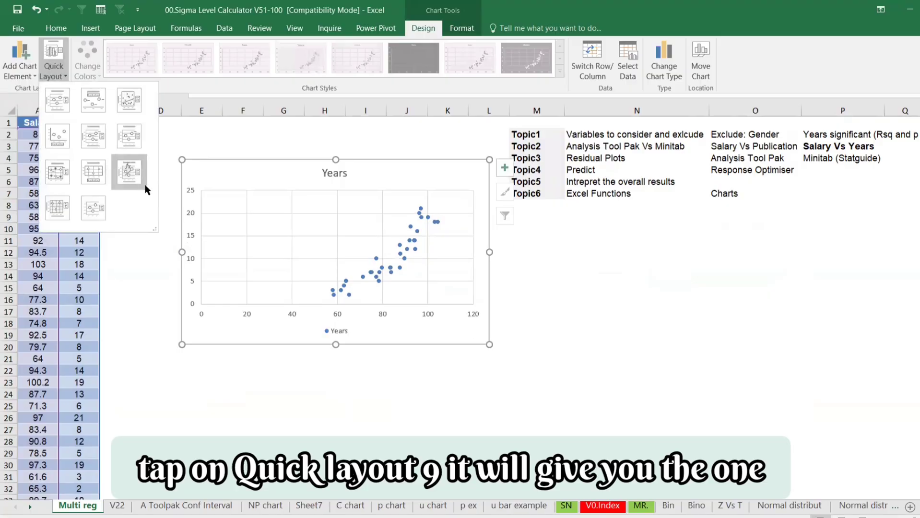
{"action": "left_click", "coordinate": [129, 171]}
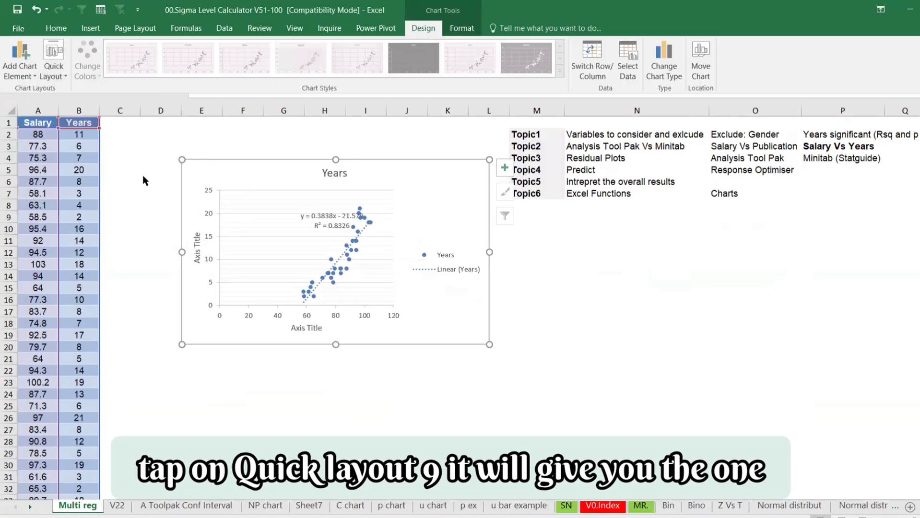
- Enlarge the chart to span about columns E to N down to about row 25, and remove its legend
{"action": "left_click", "coordinate": [486, 344]}
{"action": "left_click_drag", "start_coordinate": [491, 345], "coordinate": [668, 415]}
{"action": "left_click", "coordinate": [625, 312]}
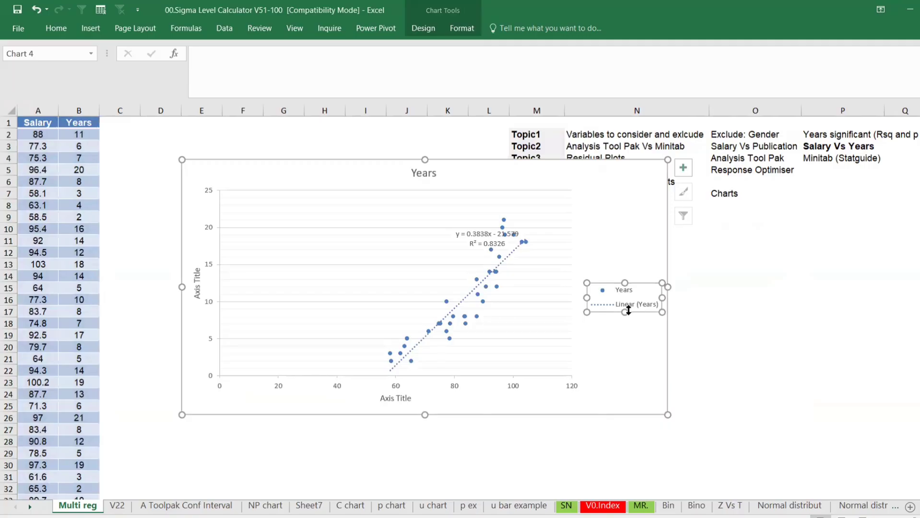
{"action": "key", "text": "Delete"}
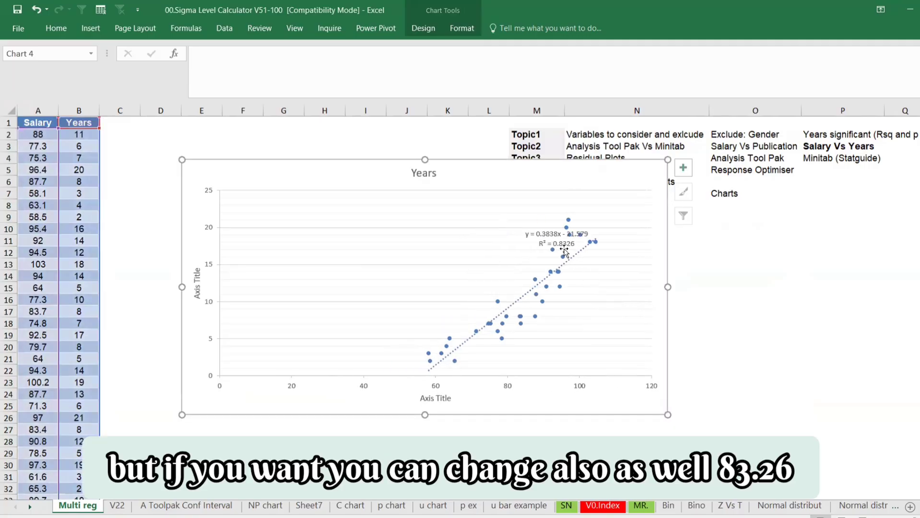
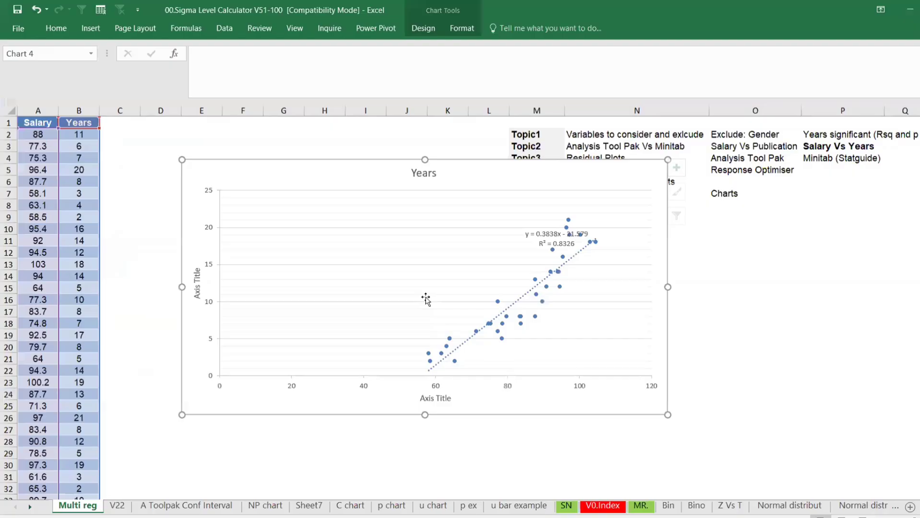
- Move the trendline equation and R² label away from the data points into the empty area beside them
{"action": "left_click", "coordinate": [559, 239]}
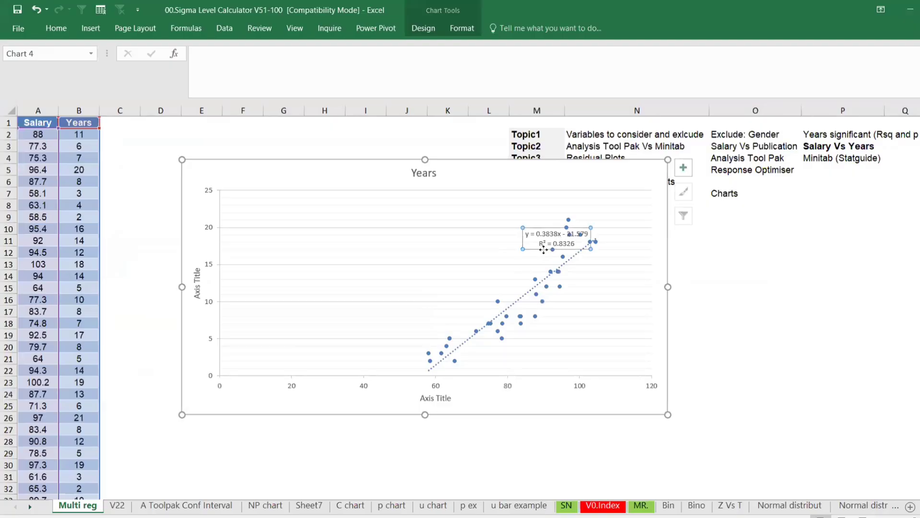
{"action": "left_click_drag", "start_coordinate": [543, 249], "coordinate": [489, 257]}
{"action": "left_click", "coordinate": [693, 296]}
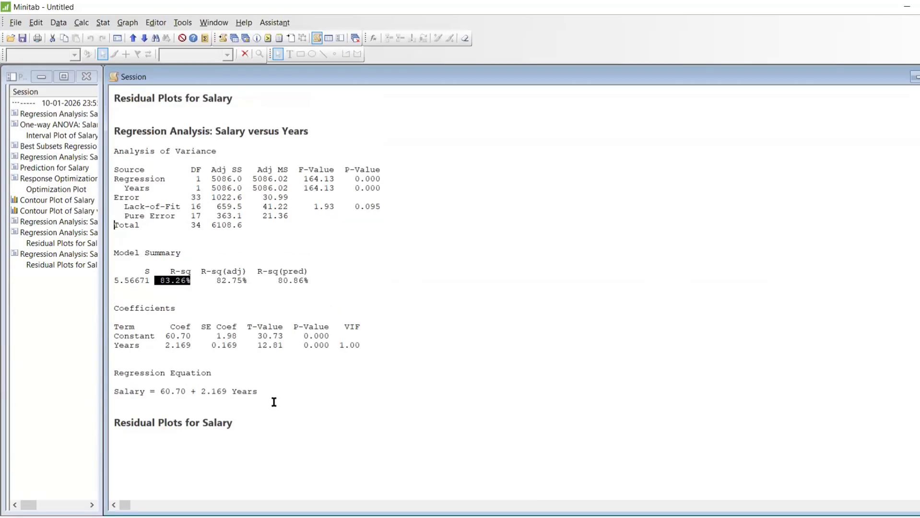
- Compare the chart's trendline equation and R² with the Salary versus Years regression output in Minitab, and return to Excel
{"action": "scroll", "coordinate": [274, 403], "scroll_direction": "up", "scroll_amount": 1}
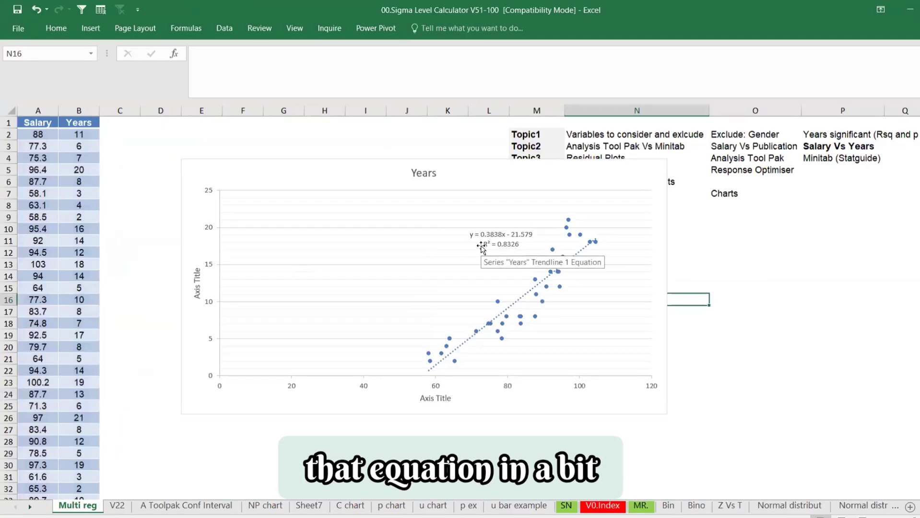
{"action": "key", "text": "alt"}
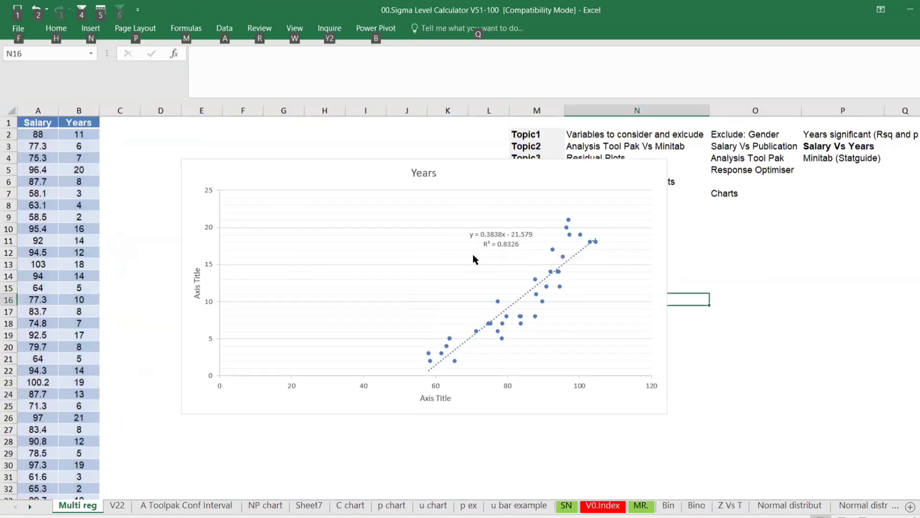
{"action": "key", "text": "alt+Tab"}
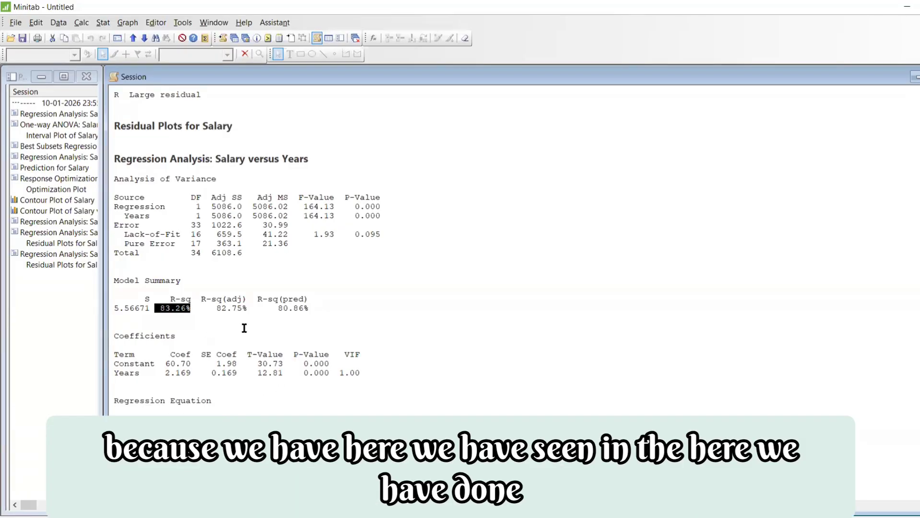
{"action": "key", "text": "alt+Tab"}
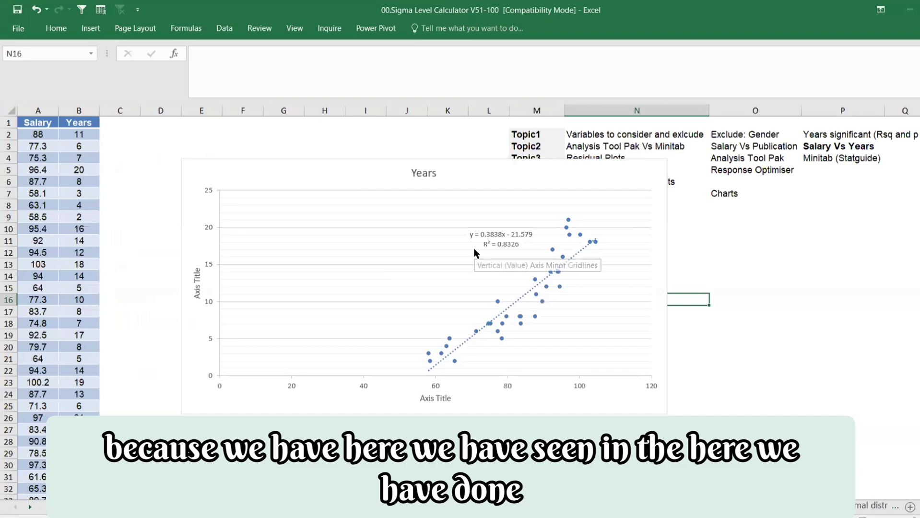
- Compare the chart's R² value with the Salary versus Years regression output in Minitab, then return to the Excel sheet
{"action": "key", "text": "alt+Tab"}
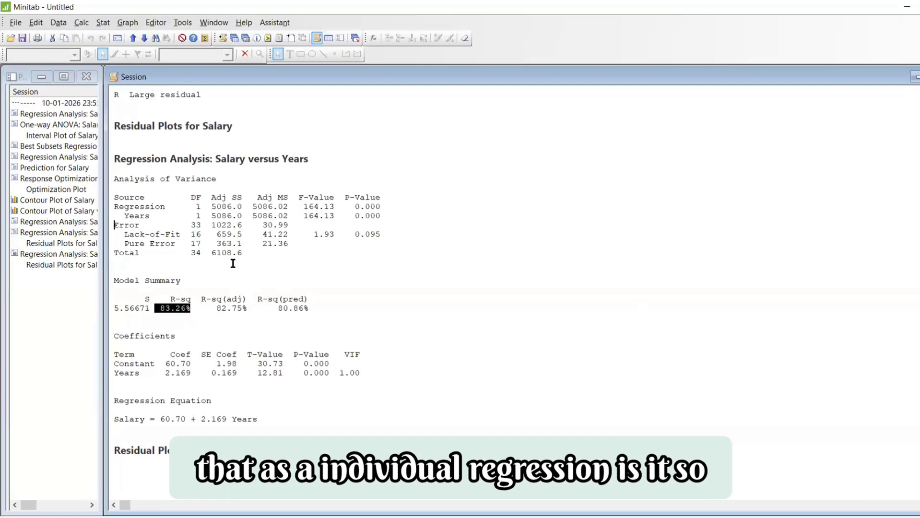
{"action": "key", "text": "alt+Tab"}
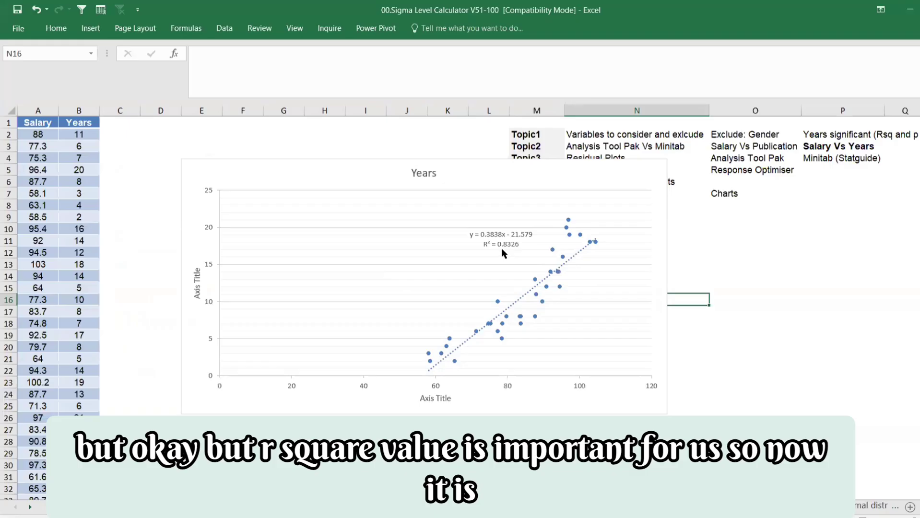
{"action": "key", "text": "alt+Tab"}
{"action": "key", "text": "alt+Tab"}
- Shrink the Years scatter chart and place it below the topic list, starting in column N
{"action": "left_click", "coordinate": [508, 408]}
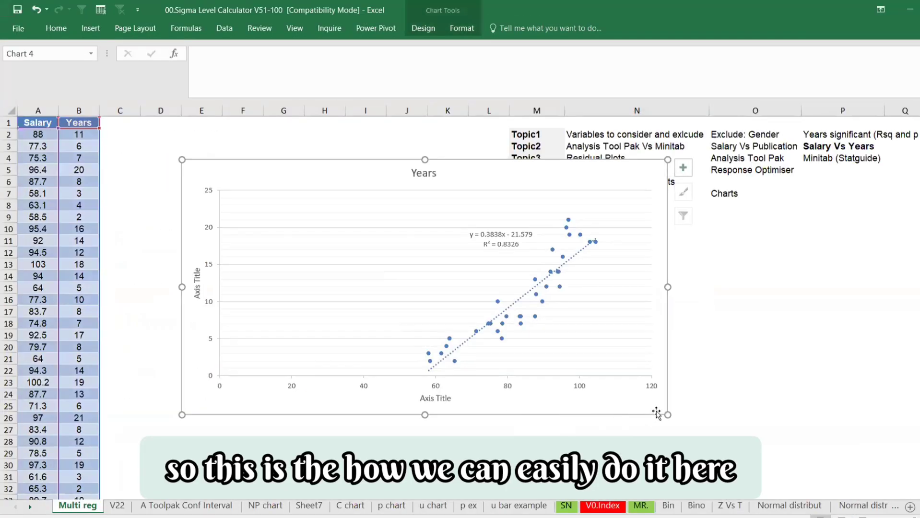
{"action": "left_click_drag", "start_coordinate": [667, 415], "coordinate": [867, 436]}
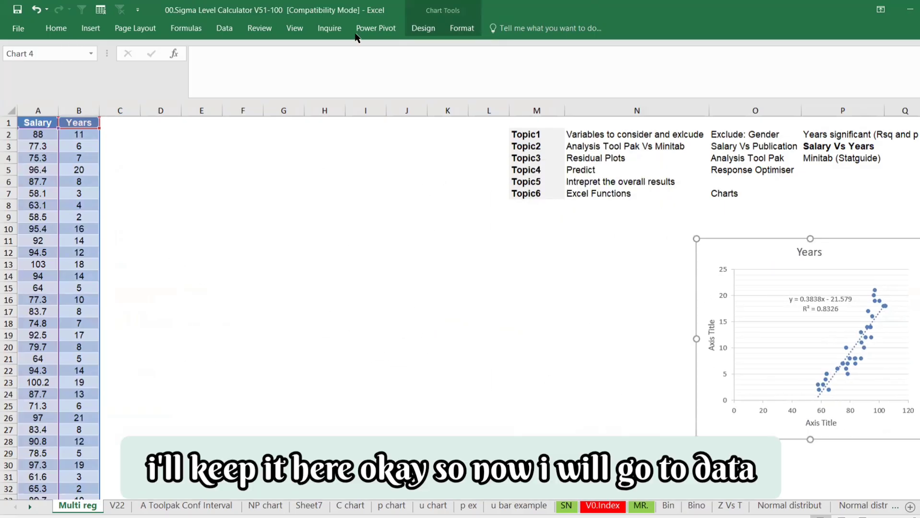
- Start the Regression tool from Data Analysis and reposition its dialog beside the Salary and Years data
{"action": "left_click", "coordinate": [224, 28]}
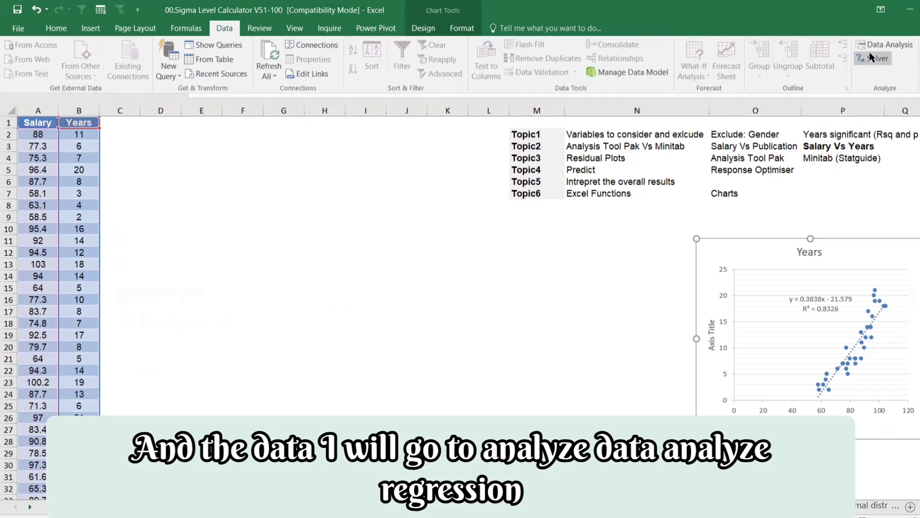
{"action": "left_click", "coordinate": [871, 45]}
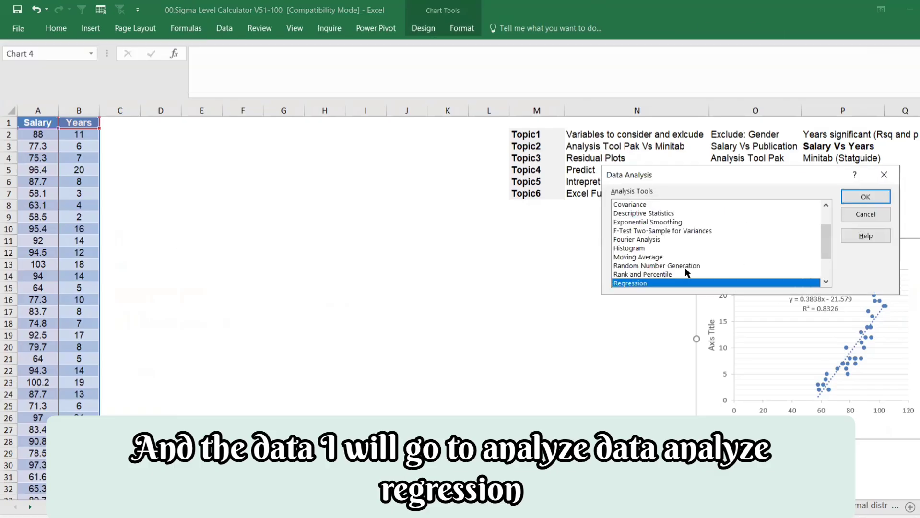
{"action": "left_click", "coordinate": [864, 197]}
{"action": "left_click", "coordinate": [816, 148]}
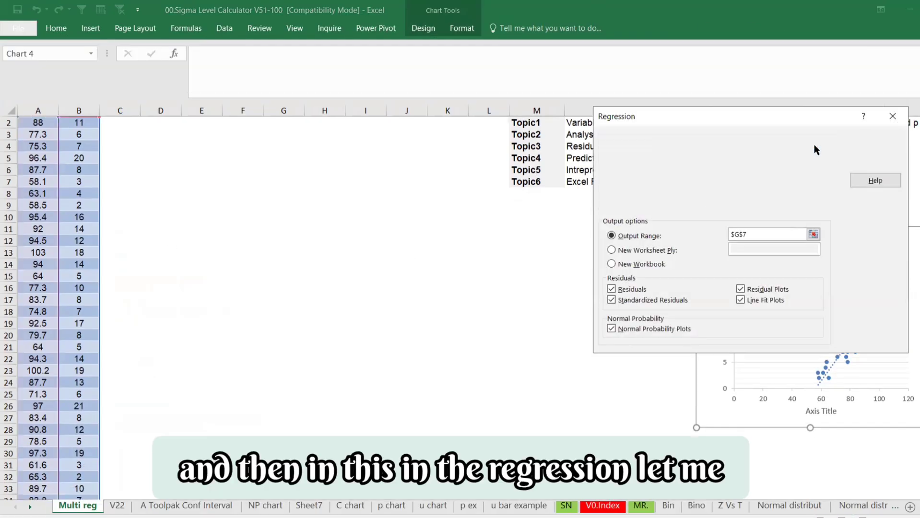
{"action": "left_click", "coordinate": [902, 133]}
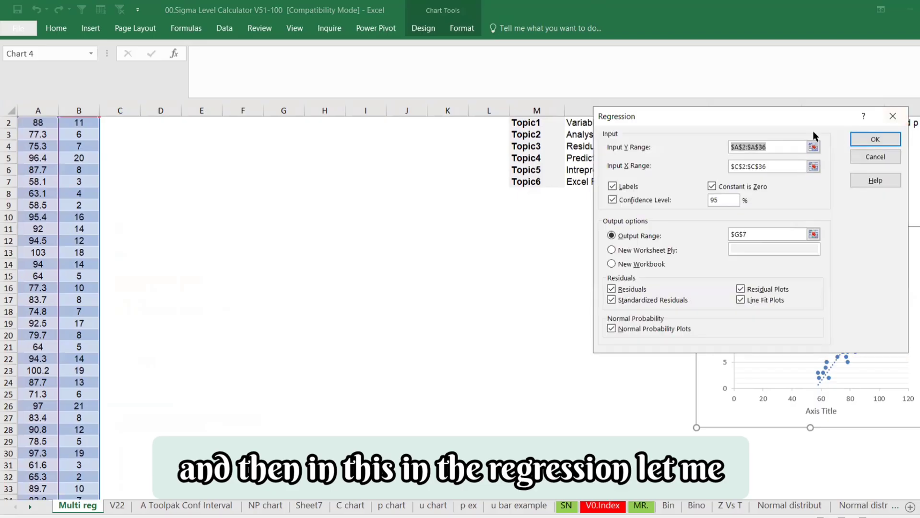
{"action": "left_click_drag", "start_coordinate": [751, 121], "coordinate": [360, 170]}
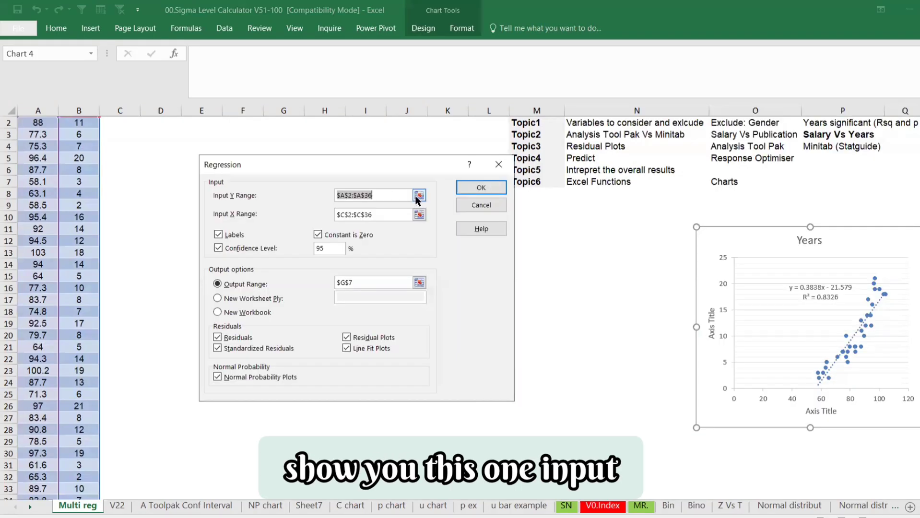
{"action": "left_click", "coordinate": [419, 195]}
{"action": "scroll", "coordinate": [144, 173], "scroll_direction": "up", "scroll_amount": 1}
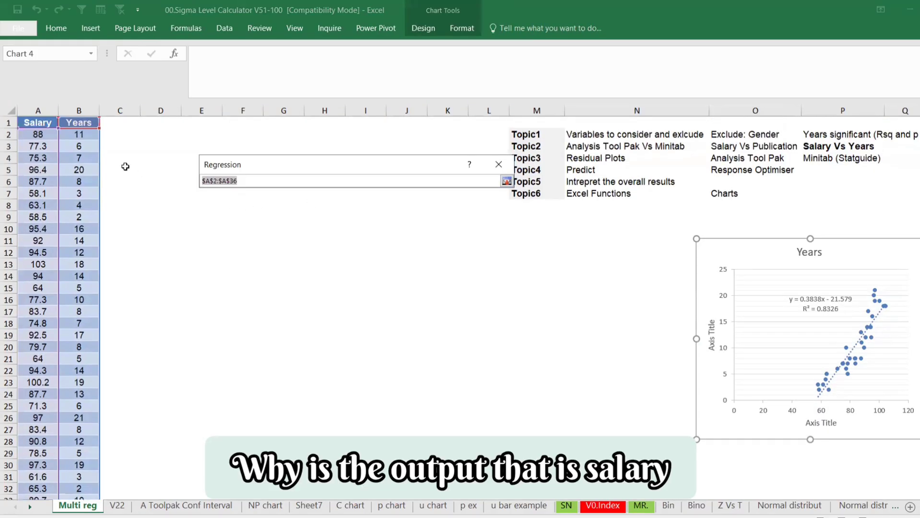
{"action": "left_click", "coordinate": [38, 136]}
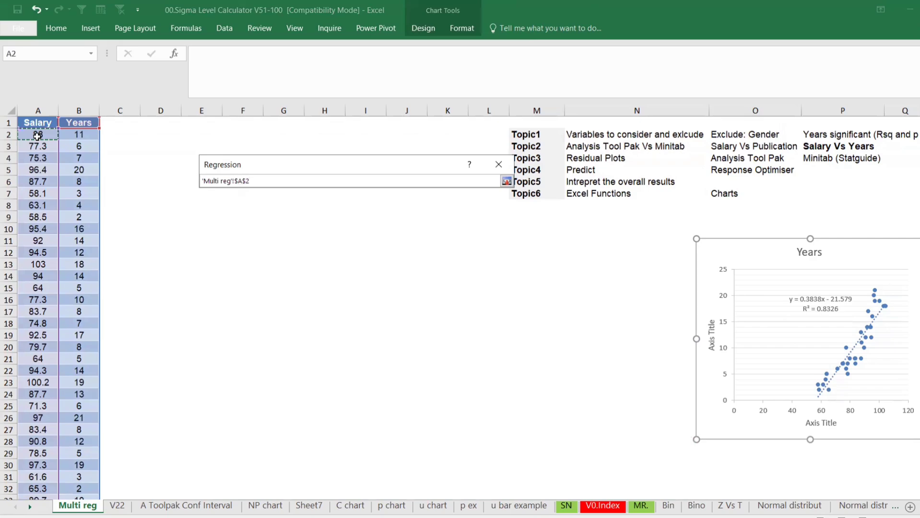
{"action": "key", "text": "Return"}
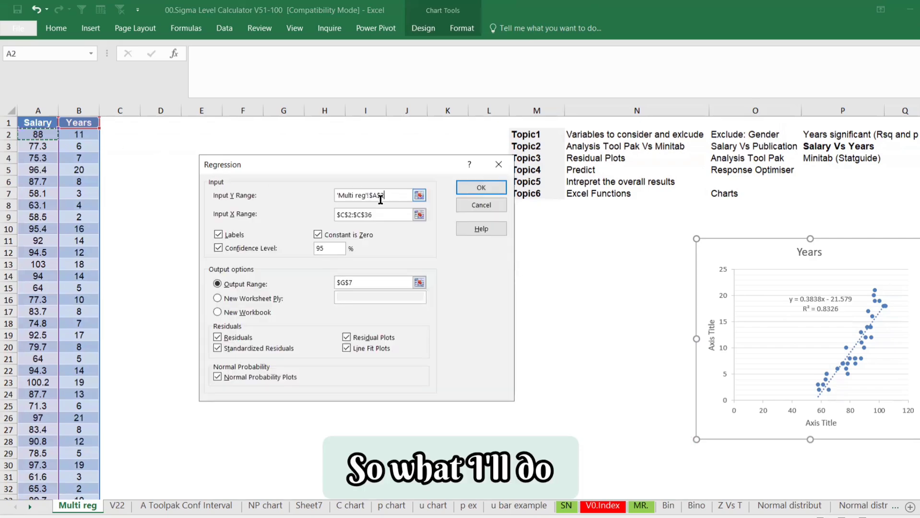
{"action": "left_click_drag", "start_coordinate": [394, 197], "coordinate": [310, 183]}
{"action": "key", "text": "BackSpace"}
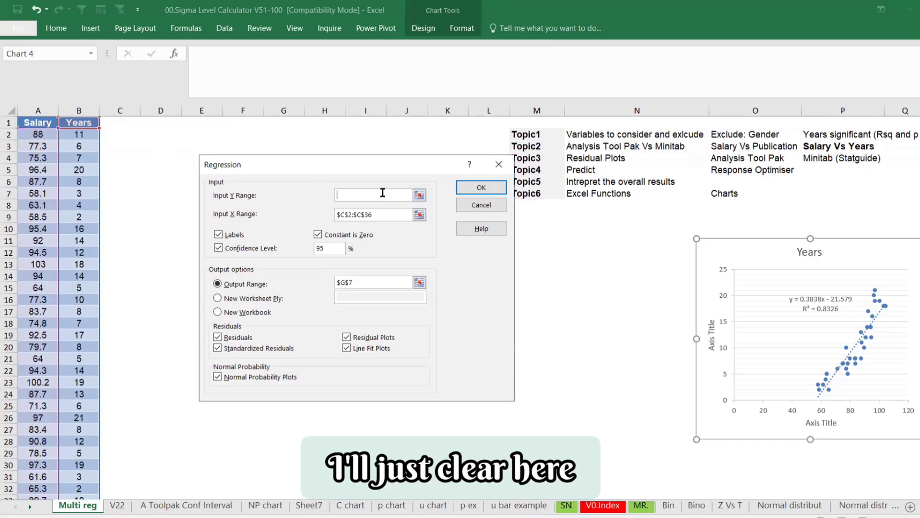
- Set the regression's Input Y Range to Salary cells A2:A36 and its Input X Range to Years cells B2:B36
{"action": "left_click", "coordinate": [419, 196]}
{"action": "left_click", "coordinate": [41, 135]}
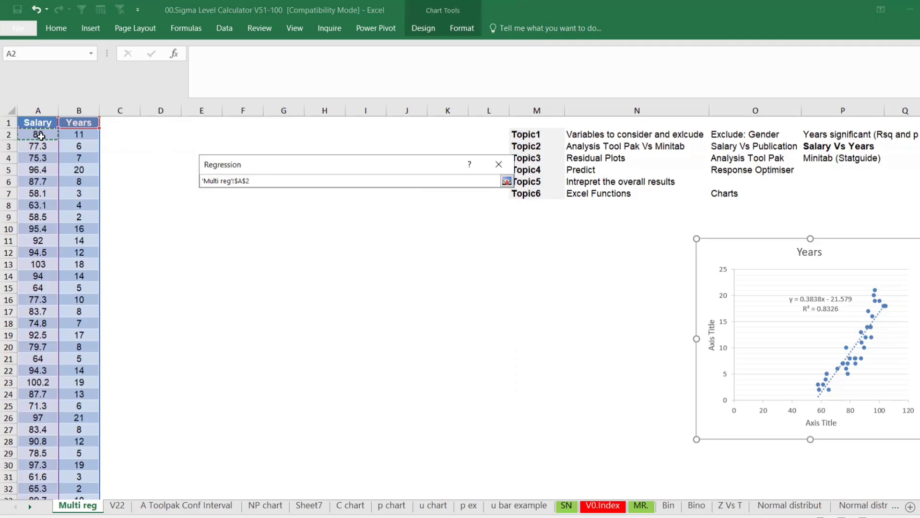
{"action": "left_click_drag", "start_coordinate": [41, 136], "coordinate": [19, 514]}
{"action": "key", "text": "Return"}
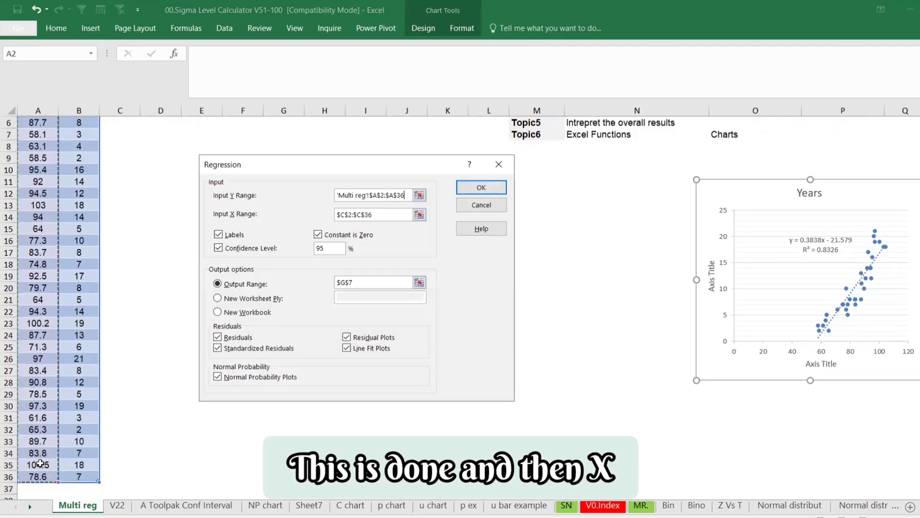
{"action": "left_click", "coordinate": [419, 215]}
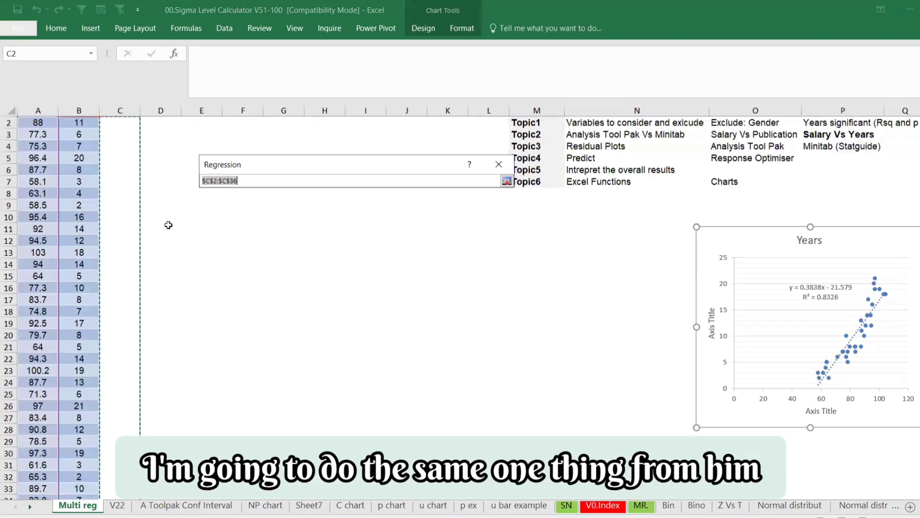
{"action": "left_click", "coordinate": [84, 136]}
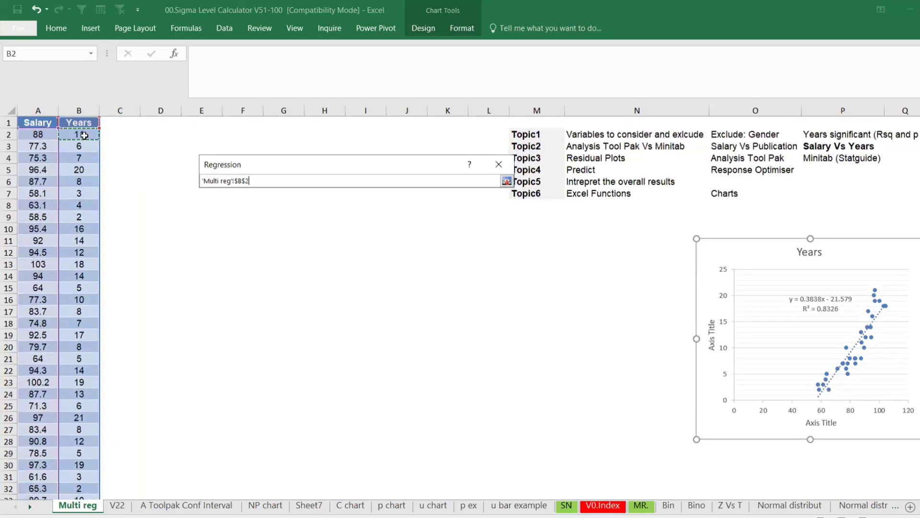
{"action": "left_click_drag", "start_coordinate": [84, 136], "coordinate": [79, 474]}
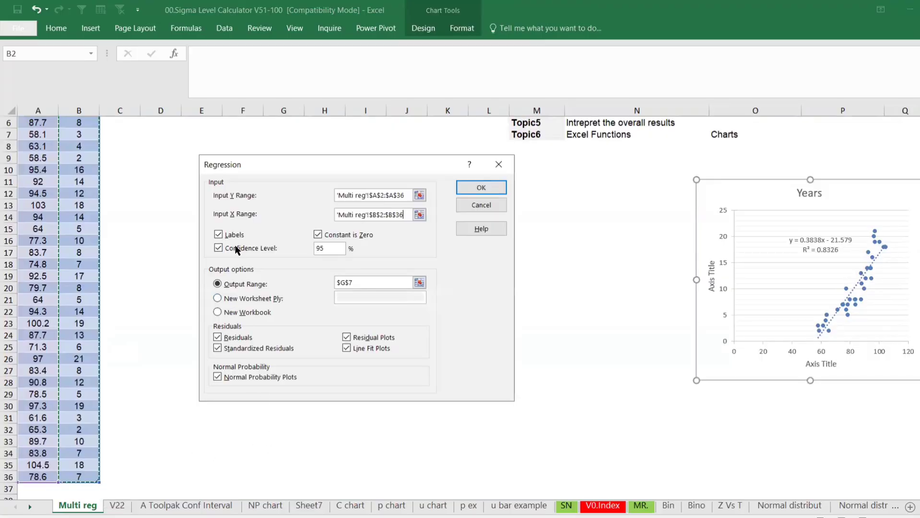
- Turn off Labels and Constant is Zero, and set the regression's Output Range to cell H9
{"action": "left_click", "coordinate": [225, 234]}
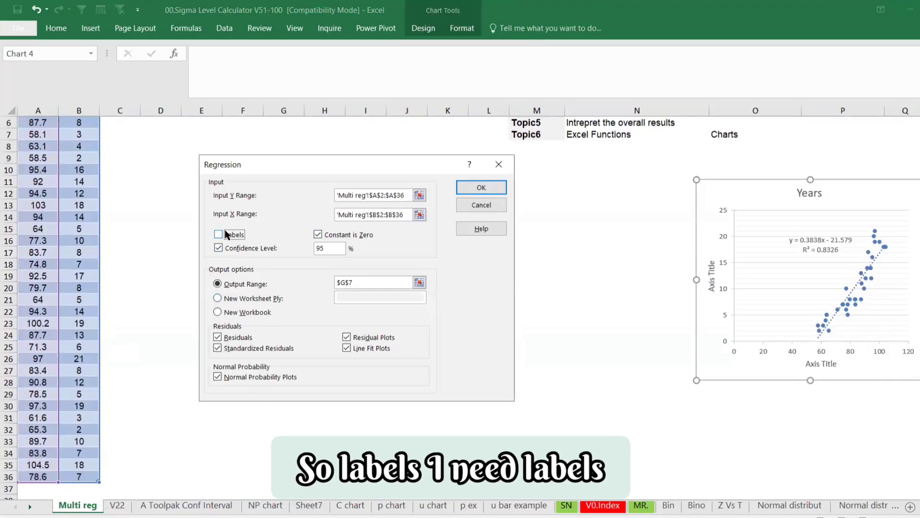
{"action": "left_click", "coordinate": [319, 233]}
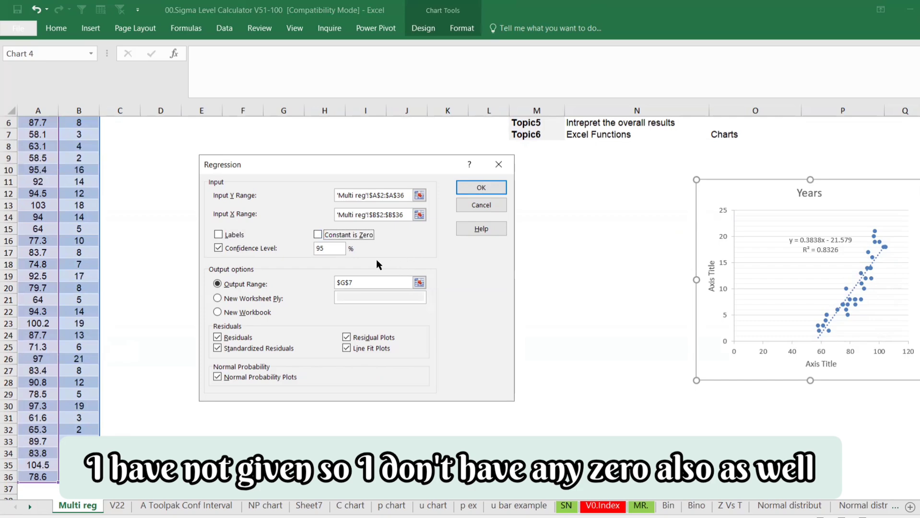
{"action": "left_click", "coordinate": [415, 282]}
{"action": "left_click", "coordinate": [415, 282]}
{"action": "scroll", "coordinate": [226, 201], "scroll_direction": "up", "scroll_amount": 2}
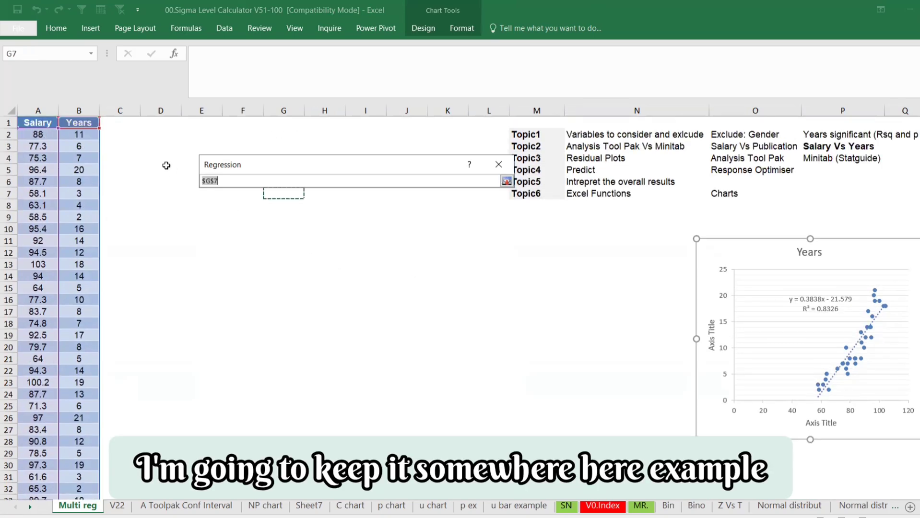
{"action": "left_click", "coordinate": [328, 216]}
{"action": "key", "text": "Return"}
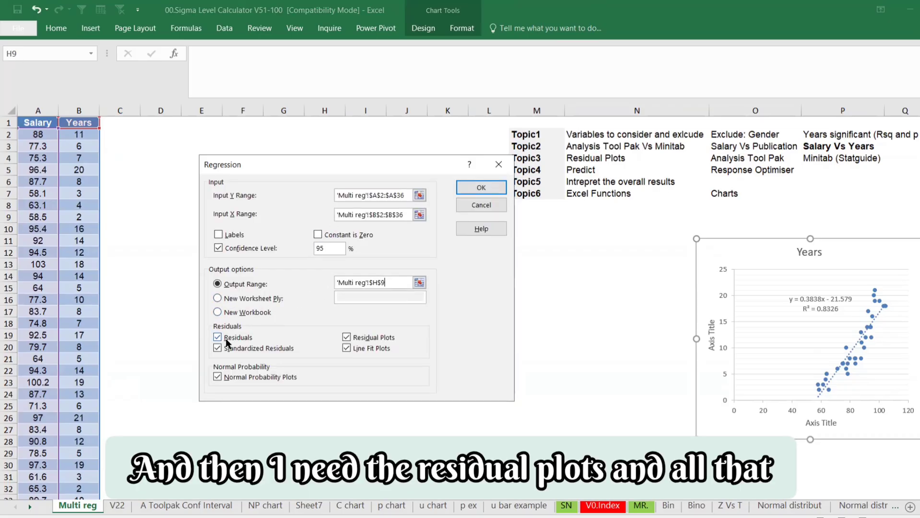
- Run the regression with Residual Plots and Line Fit Plots included
{"action": "left_click", "coordinate": [346, 348]}
{"action": "left_click", "coordinate": [346, 337]}
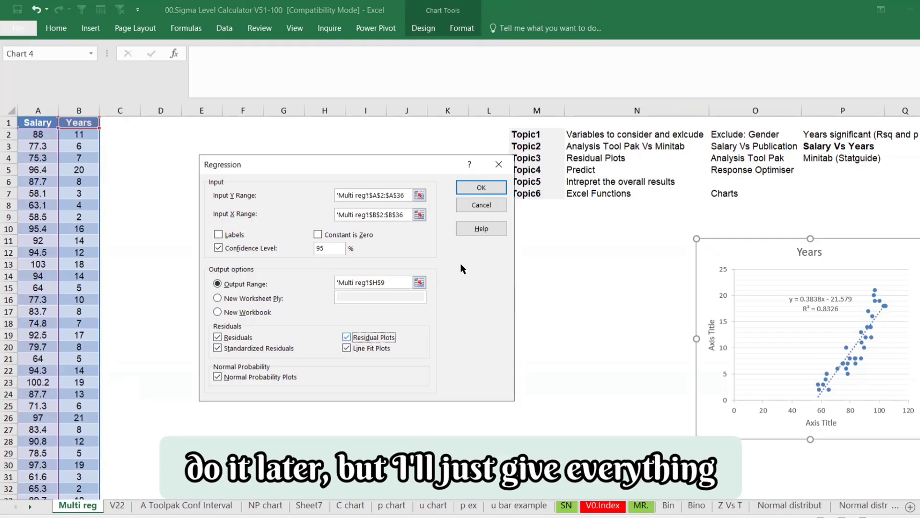
{"action": "left_click", "coordinate": [495, 188]}
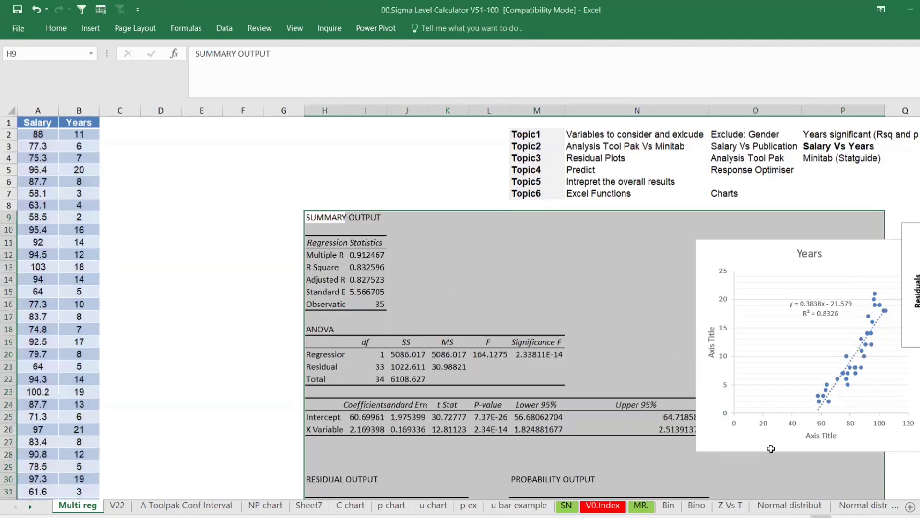
- Move the Years scatter chart up so it clears the coefficients table of the regression output
{"action": "left_click_drag", "start_coordinate": [772, 449], "coordinate": [729, 336]}
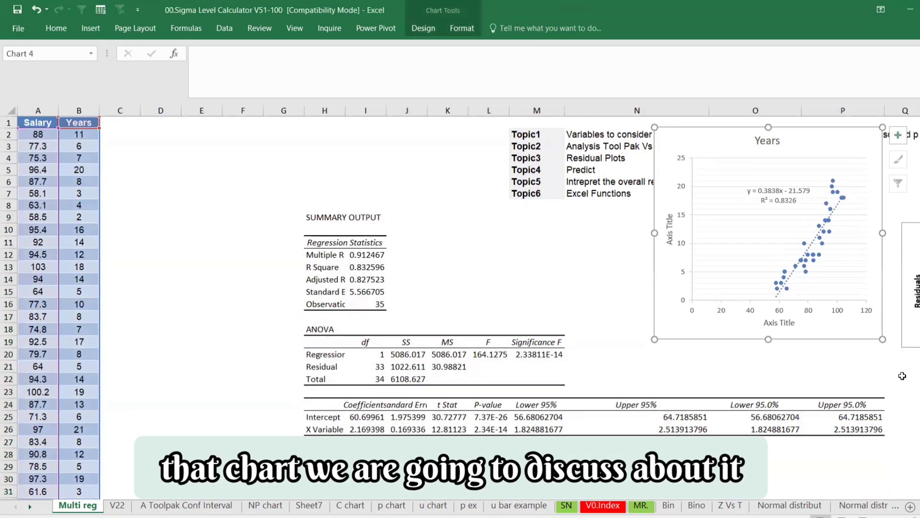
{"action": "left_click", "coordinate": [819, 458]}
- Spread the overlapping Residual, Line Fit and Normal Probability plots into a vertical stack beside the regression output
{"action": "key", "text": "Right"}
{"action": "key", "text": "Right"}
{"action": "key", "text": "Right"}
{"action": "key", "text": "Right"}
{"action": "key", "text": "Right"}
{"action": "key", "text": "Right"}
{"action": "key", "text": "Right"}
{"action": "key", "text": "Right"}
{"action": "key", "text": "Right"}
{"action": "key", "text": "Right"}
{"action": "key", "text": "Right"}
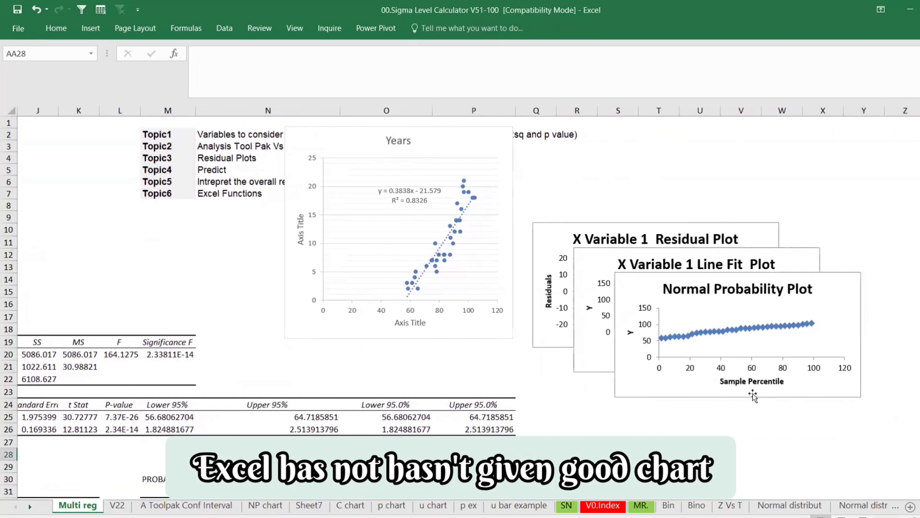
{"action": "left_click_drag", "start_coordinate": [691, 397], "coordinate": [723, 497]}
{"action": "left_click_drag", "start_coordinate": [645, 497], "coordinate": [672, 398]}
{"action": "left_click_drag", "start_coordinate": [718, 297], "coordinate": [907, 345]}
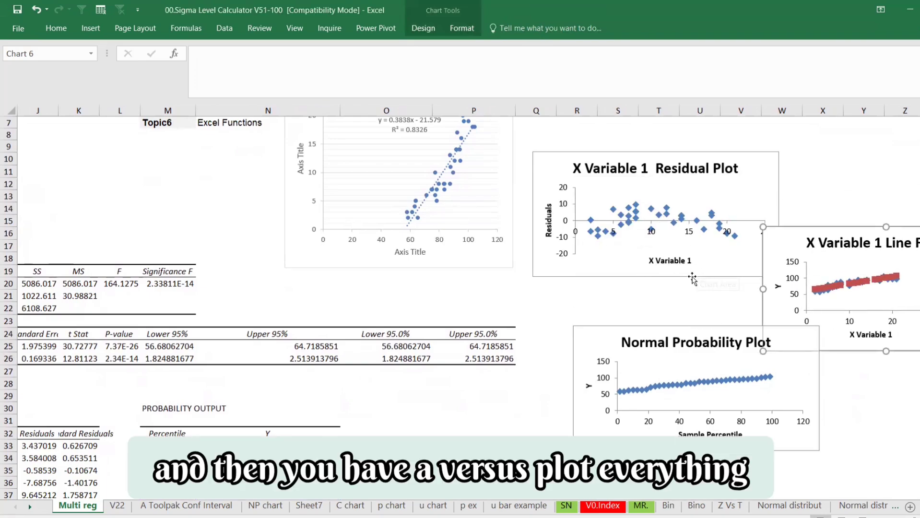
{"action": "left_click_drag", "start_coordinate": [700, 272], "coordinate": [750, 245]}
{"action": "left_click_drag", "start_coordinate": [875, 354], "coordinate": [691, 381]}
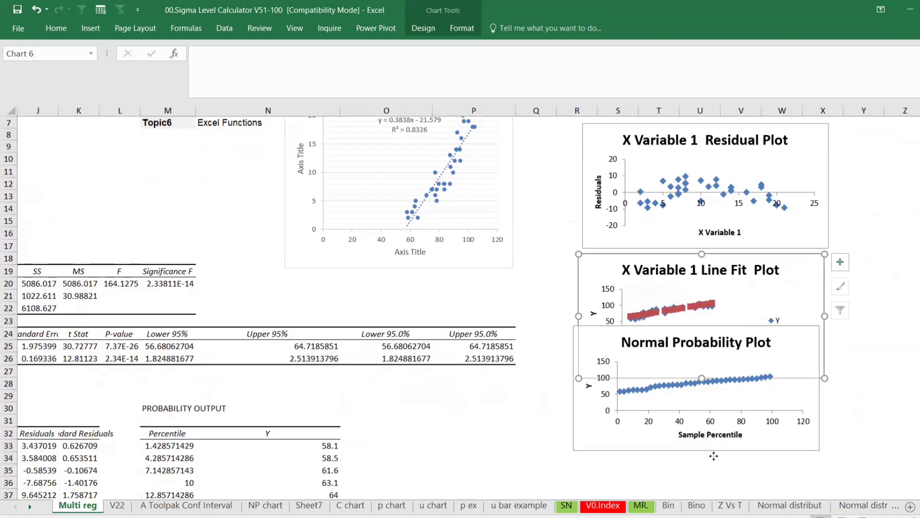
{"action": "mouse_move", "coordinate": [713, 450]}
{"action": "left_mouse_down"}
{"action": "mouse_move", "coordinate": [723, 502]}
{"action": "mouse_move", "coordinate": [710, 465]}
{"action": "left_mouse_up"}
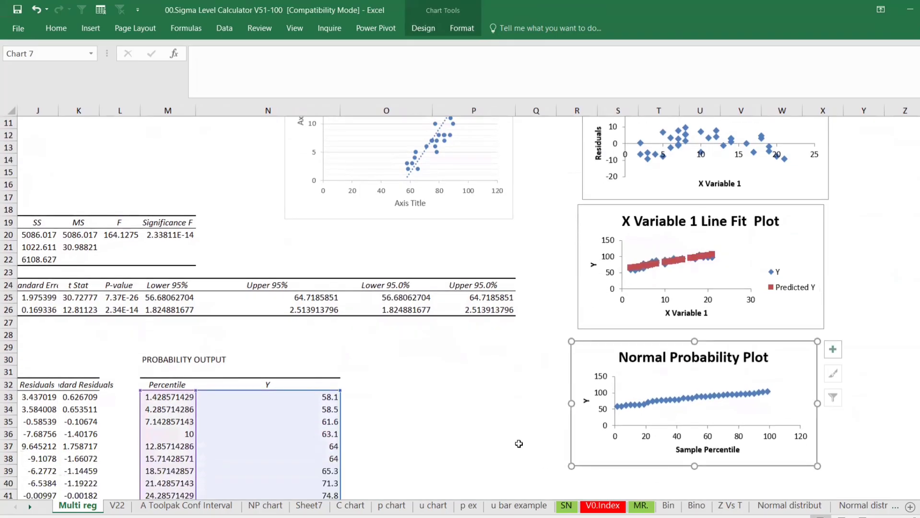
- Return to the summary output and examine the Multiple R, R Square and Adjusted R Square values
{"action": "left_click", "coordinate": [520, 444]}
{"action": "key", "text": "Left"}
{"action": "key", "text": "Left"}
{"action": "key", "text": "Left"}
{"action": "key", "text": "Left"}
{"action": "key", "text": "Left"}
{"action": "key", "text": "Left"}
{"action": "key", "text": "Left"}
{"action": "key", "text": "Left"}
{"action": "key", "text": "Home"}
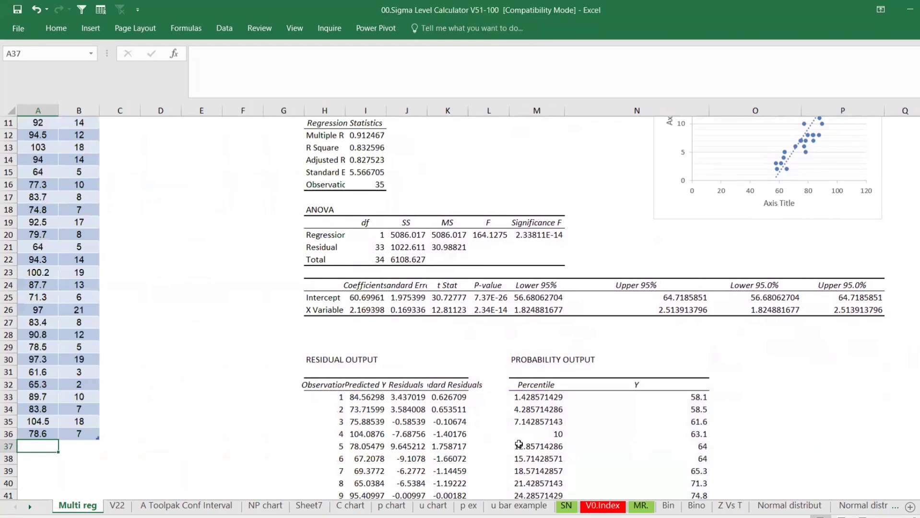
{"action": "scroll", "coordinate": [392, 279], "scroll_direction": "up", "scroll_amount": 3}
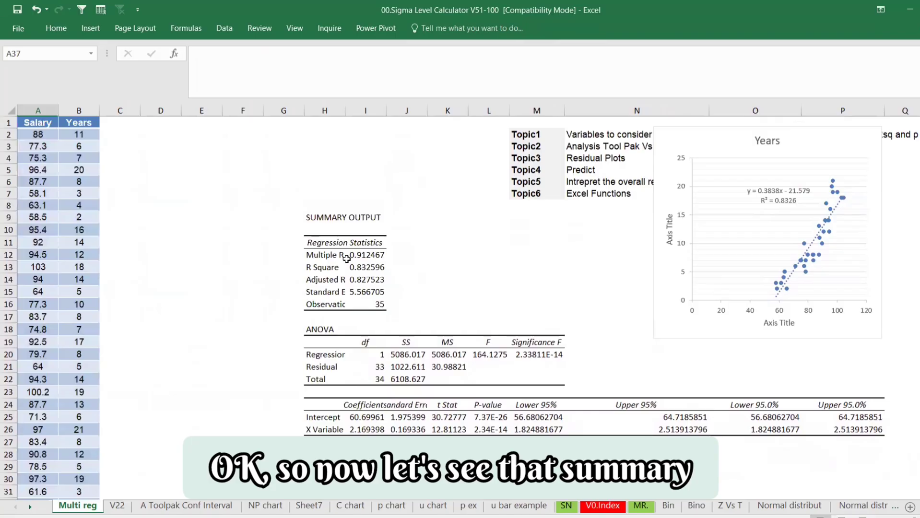
{"action": "left_click", "coordinate": [343, 255]}
{"action": "left_click", "coordinate": [384, 256]}
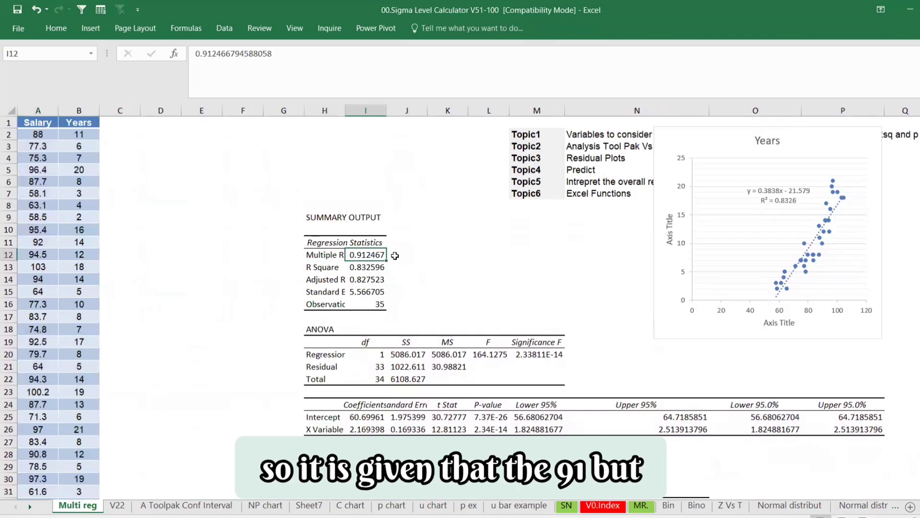
{"action": "left_click", "coordinate": [368, 269]}
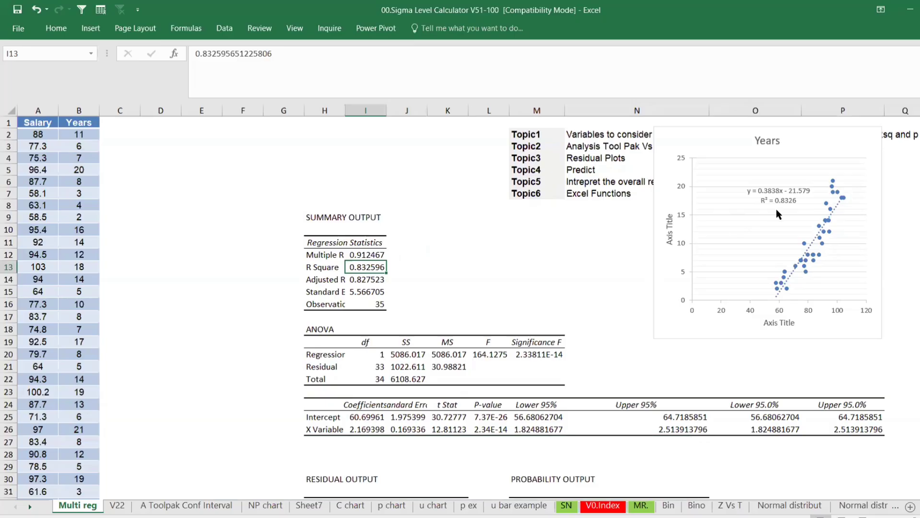
{"action": "left_click", "coordinate": [369, 280]}
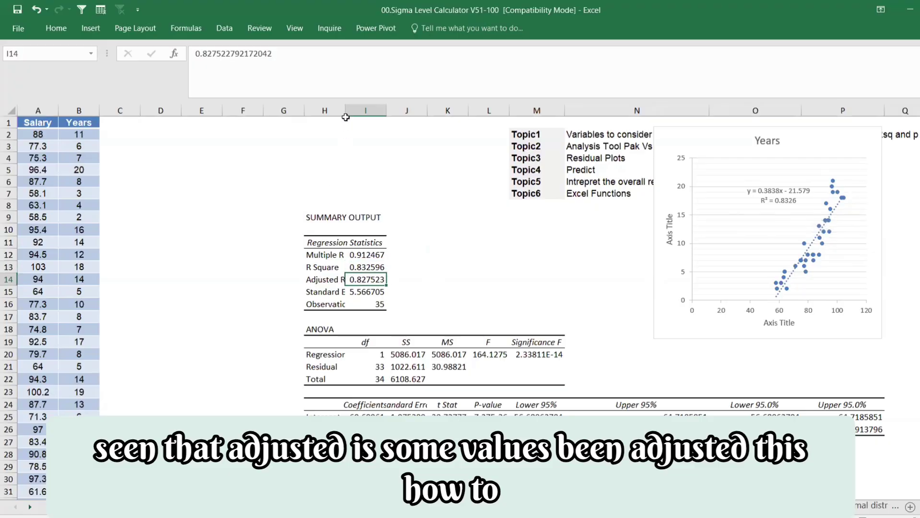
- Widen column H slightly to show more of the regression statistic labels
{"action": "left_click_drag", "start_coordinate": [345, 111], "coordinate": [355, 111]}
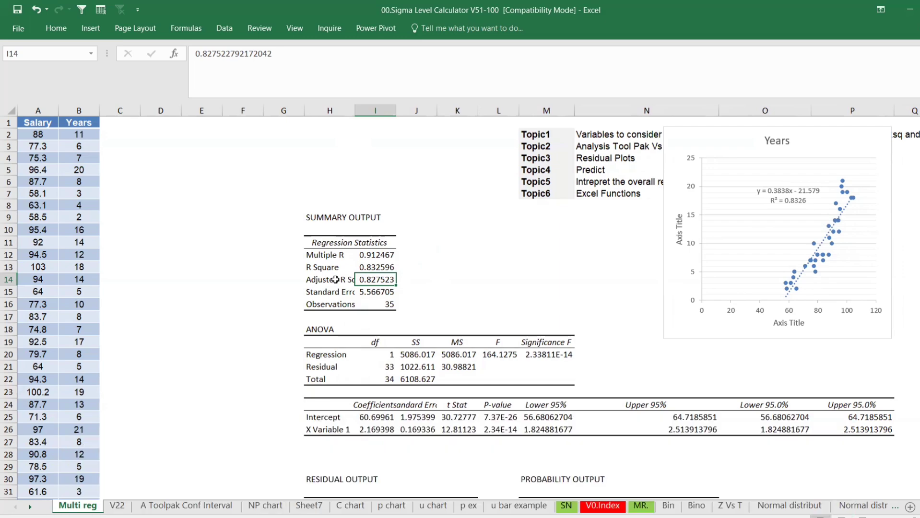
- In J14, beside the Adjusted R Square value, start an IF formula that returns "Strongly correlation" when I14 is greater than 0.7
{"action": "left_click", "coordinate": [336, 268]}
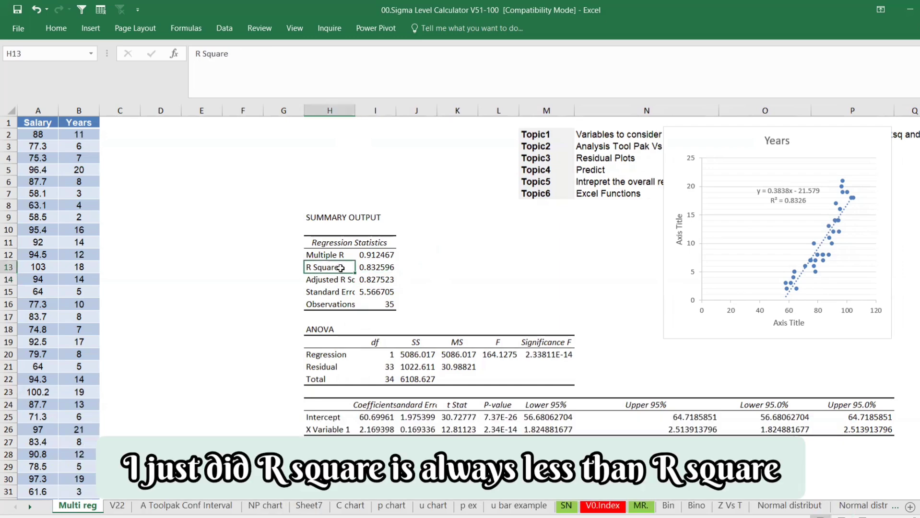
{"action": "left_click", "coordinate": [386, 283]}
{"action": "left_click", "coordinate": [405, 281]}
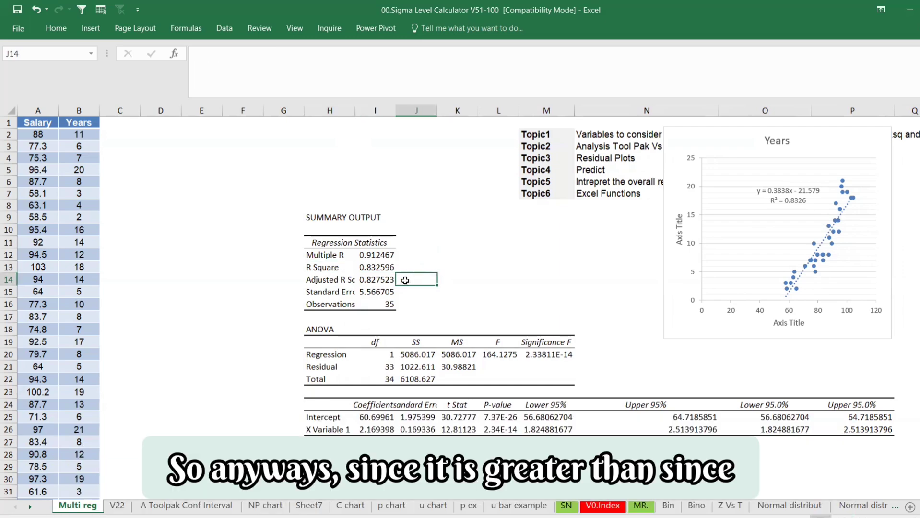
{"action": "type", "text": "=if"}
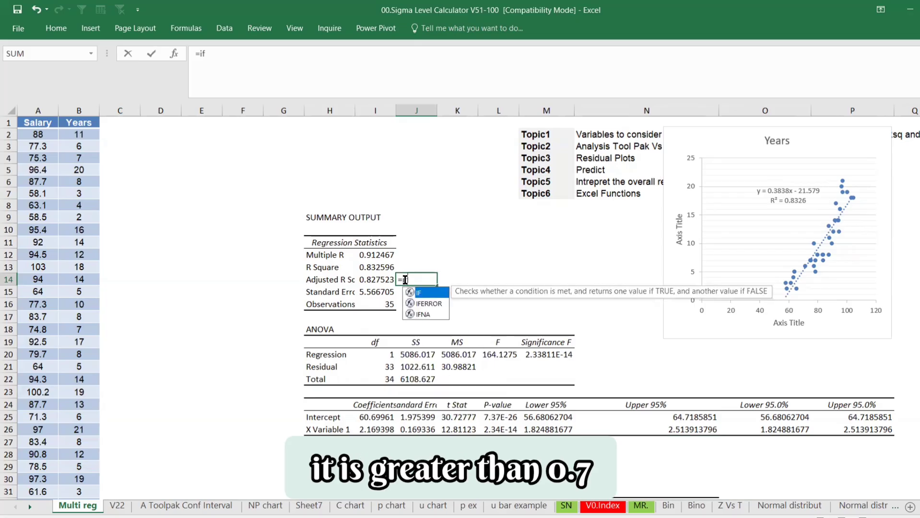
{"action": "key", "text": "Tab"}
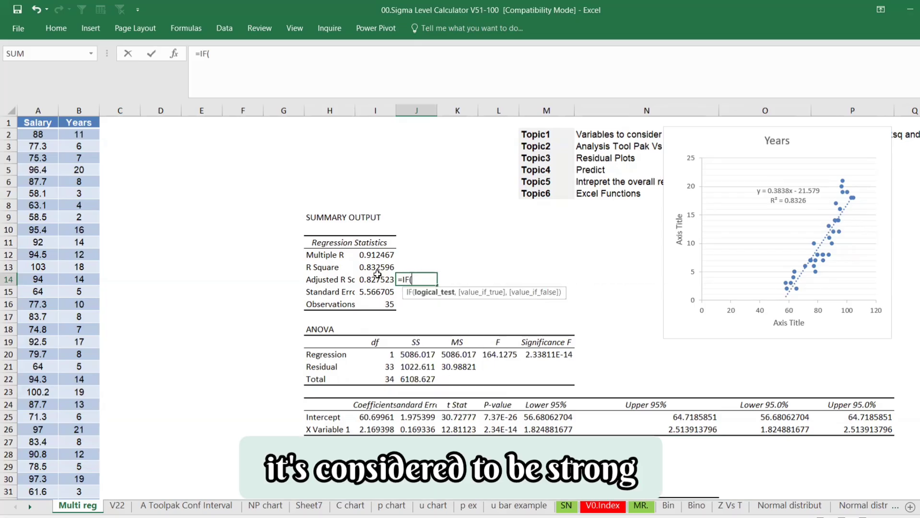
{"action": "left_click", "coordinate": [375, 280]}
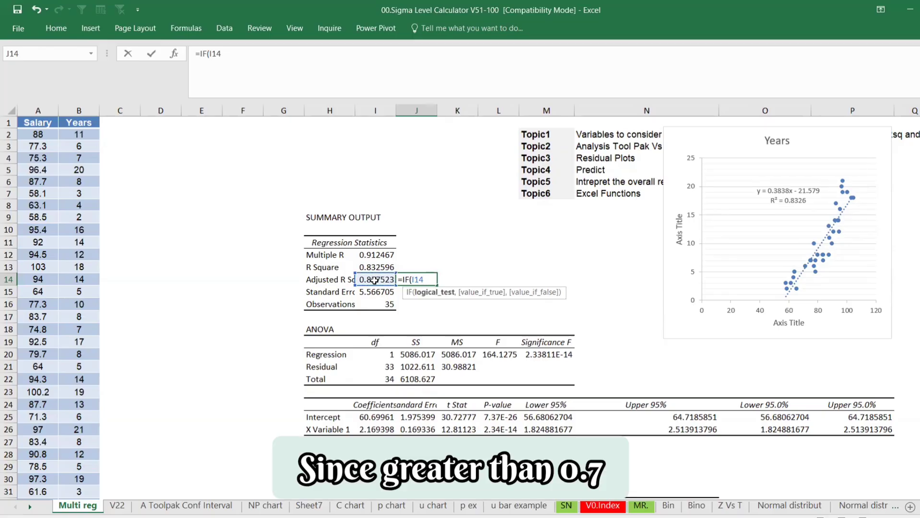
{"action": "type", "text": ">0"}
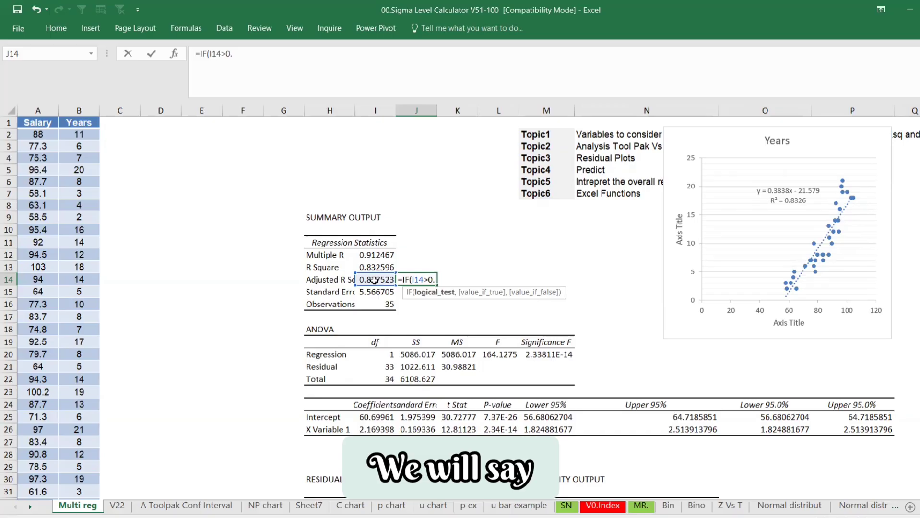
{"action": "type", "text": ".7,"}
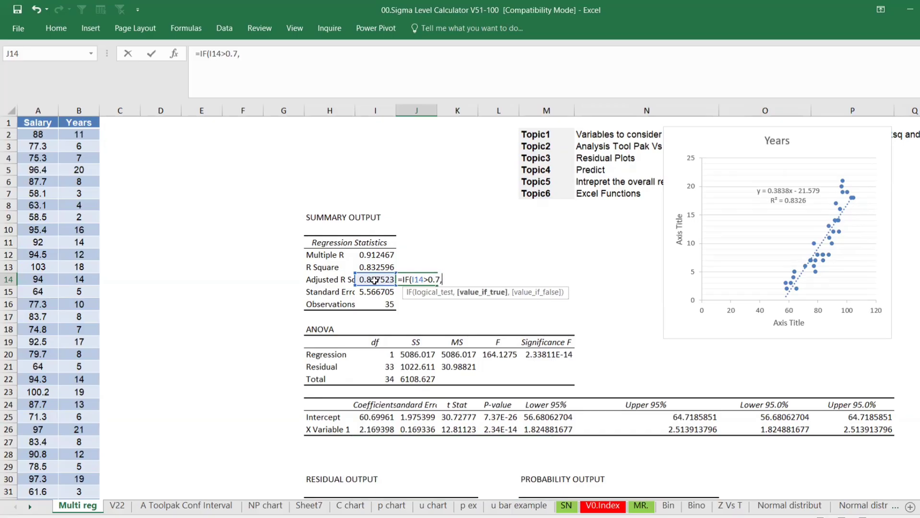
{"action": "type", "text": "\"Strongly co"}
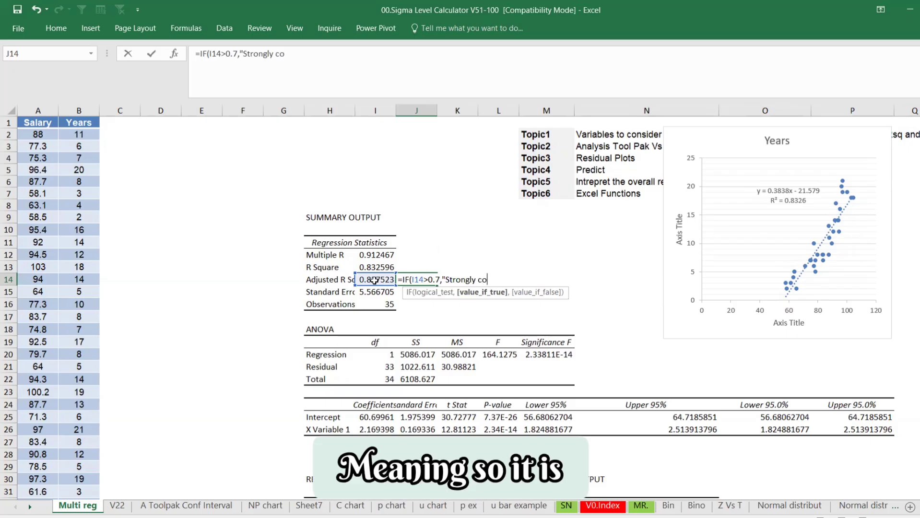
{"action": "type", "text": "rrelati"}
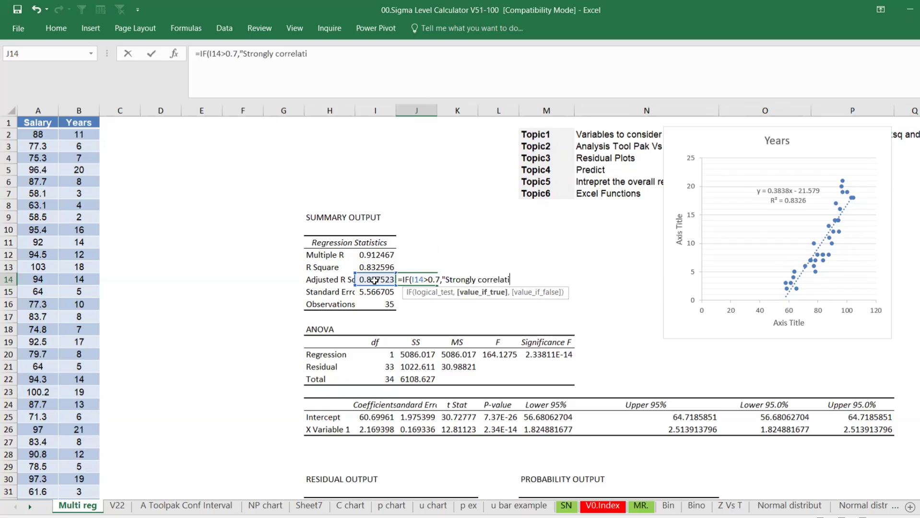
{"action": "type", "text": "on\","}
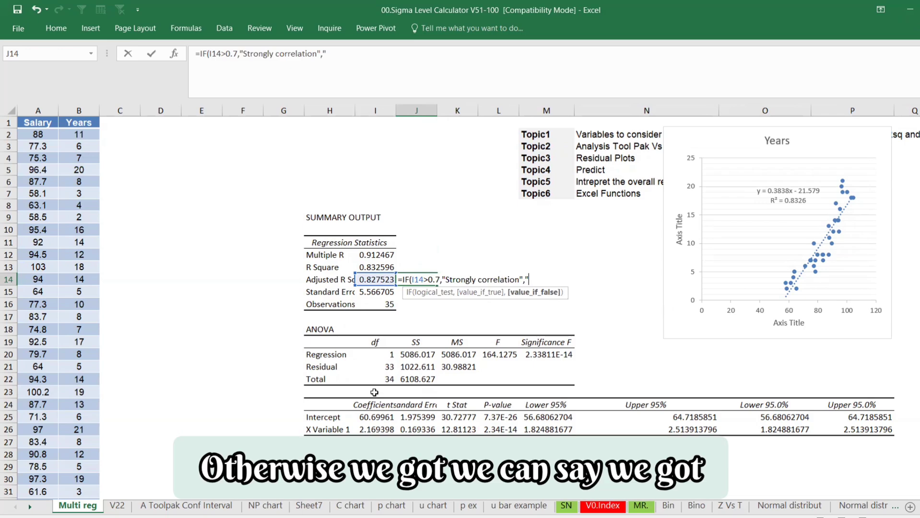
- Complete the IF formula in J14 with "mod/weak corre" as the result when the condition is false
{"action": "type", "text": "\"m"}
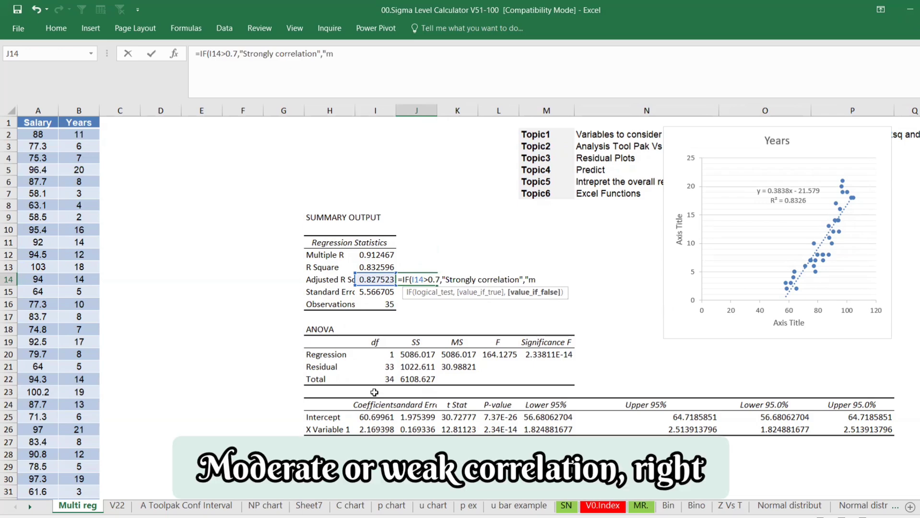
{"action": "key", "text": "BackSpace"}
{"action": "type", "text": "mo"}
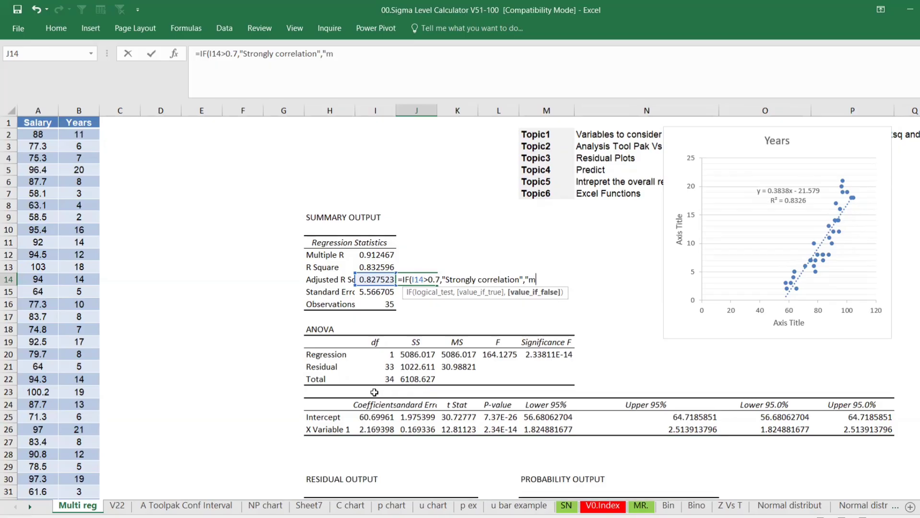
{"action": "type", "text": "d"}
{"action": "key", "text": "BackSpace"}
{"action": "type", "text": "od/c"}
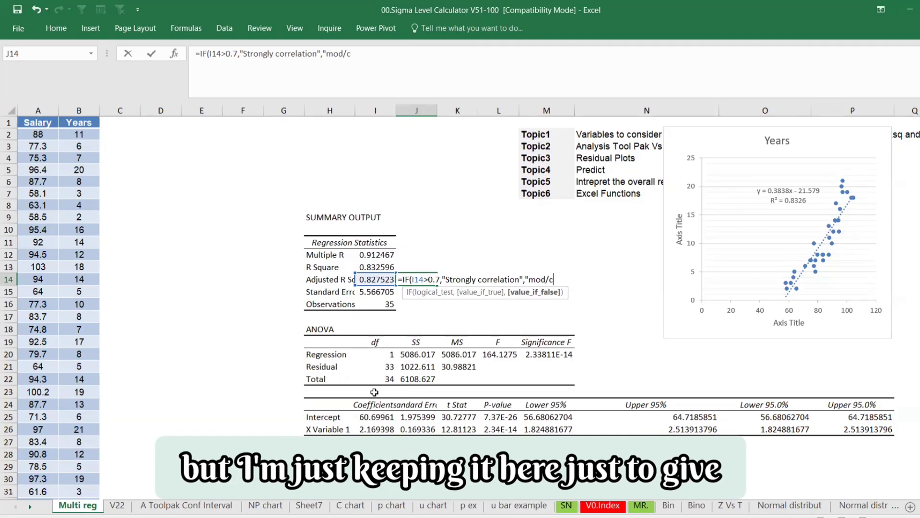
{"action": "type", "text": "ir"}
{"action": "key", "text": "BackSpace"}
{"action": "type", "text": "o"}
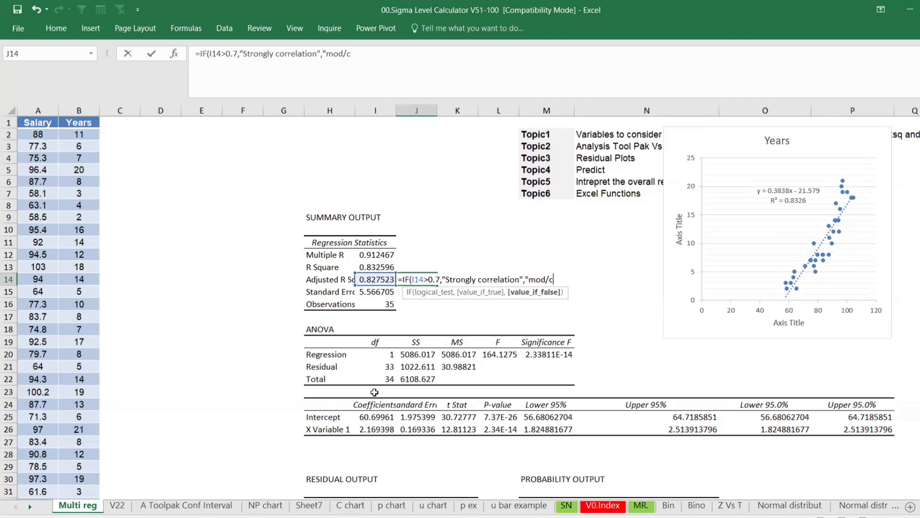
{"action": "key", "text": "BackSpace"}
{"action": "type", "text": "weak corre"}
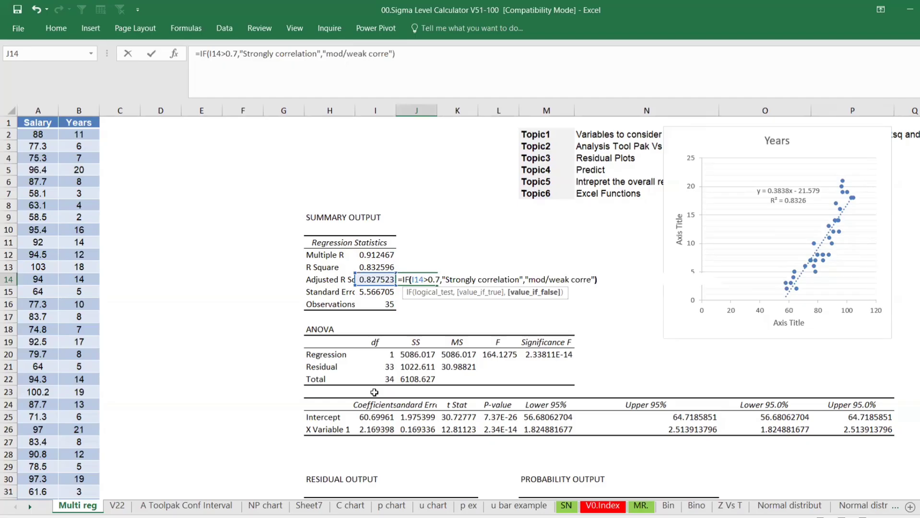
{"action": "key", "text": "Return"}
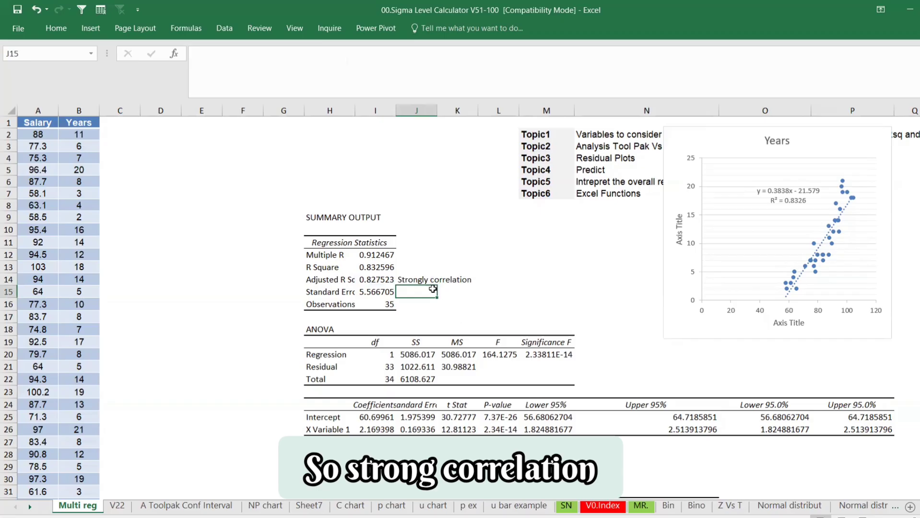
- Test the correlation formula by inserting a zero after the decimal point of the Adjusted R Square value in I14
{"action": "left_click", "coordinate": [379, 283]}
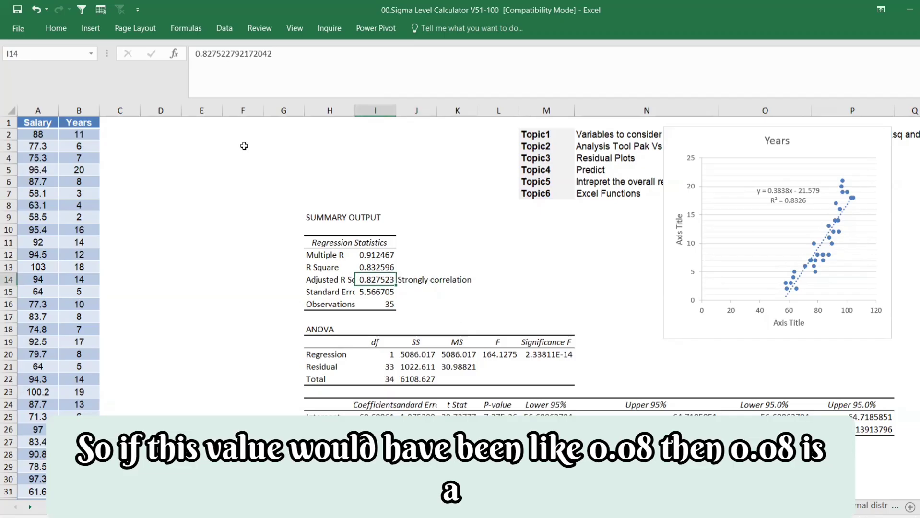
{"action": "left_click", "coordinate": [202, 55]}
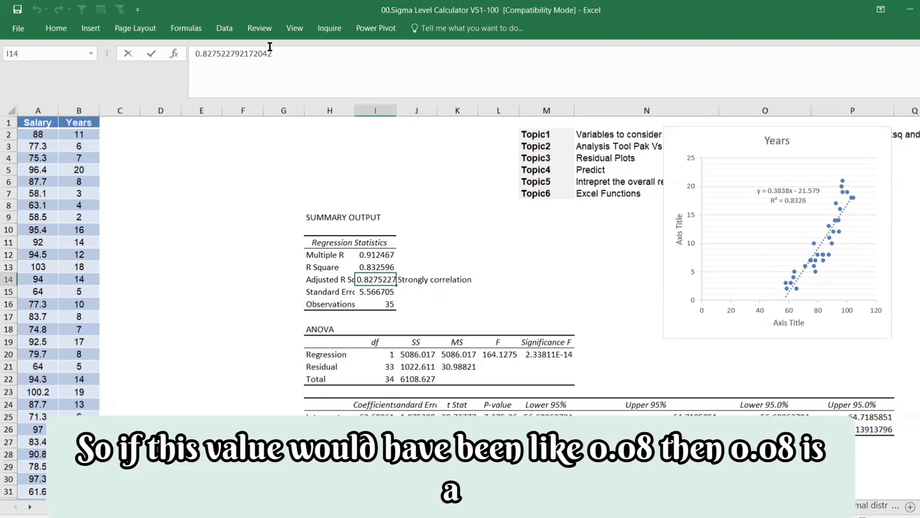
{"action": "type", "text": "0"}
{"action": "key", "text": "Return"}
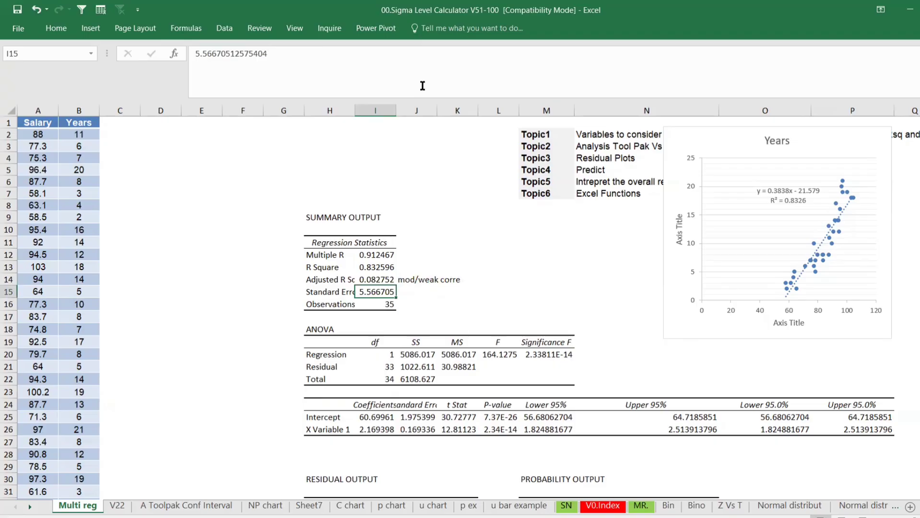
- Restore the Adjusted R Square value in I14 by removing the inserted zero
{"action": "left_click", "coordinate": [371, 281]}
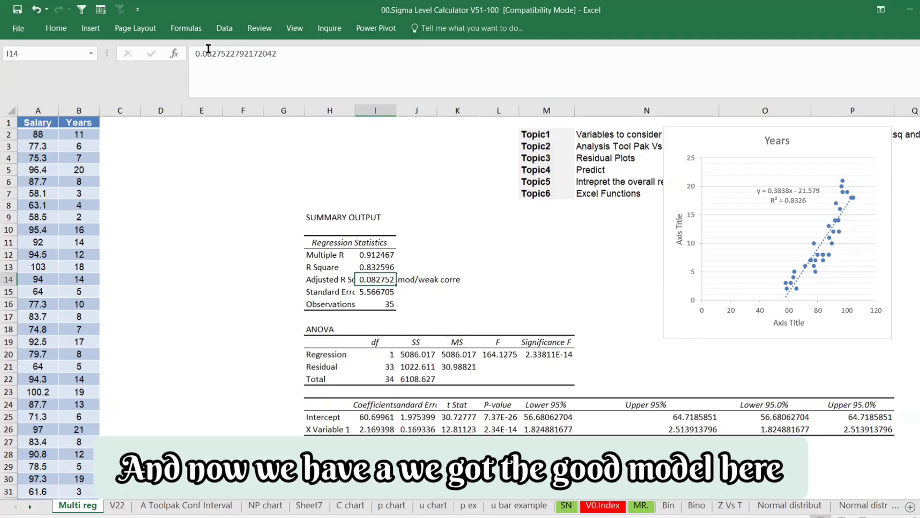
{"action": "left_click", "coordinate": [209, 49]}
{"action": "key", "text": "BackSpace"}
{"action": "key", "text": "Return"}
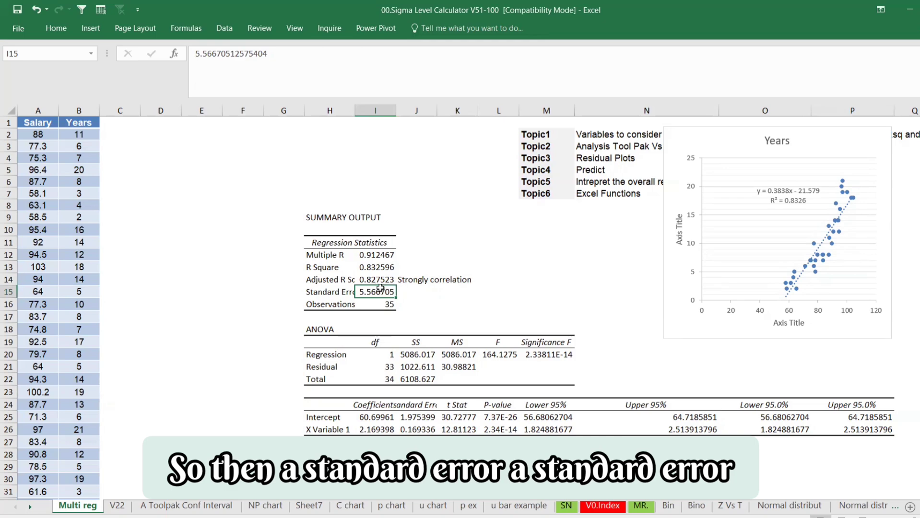
- In J15, calculate the standard error with STEYX, using Salary A2:A36 as the known y values and Years B2:B36 as the known x values
{"action": "left_click", "coordinate": [411, 290]}
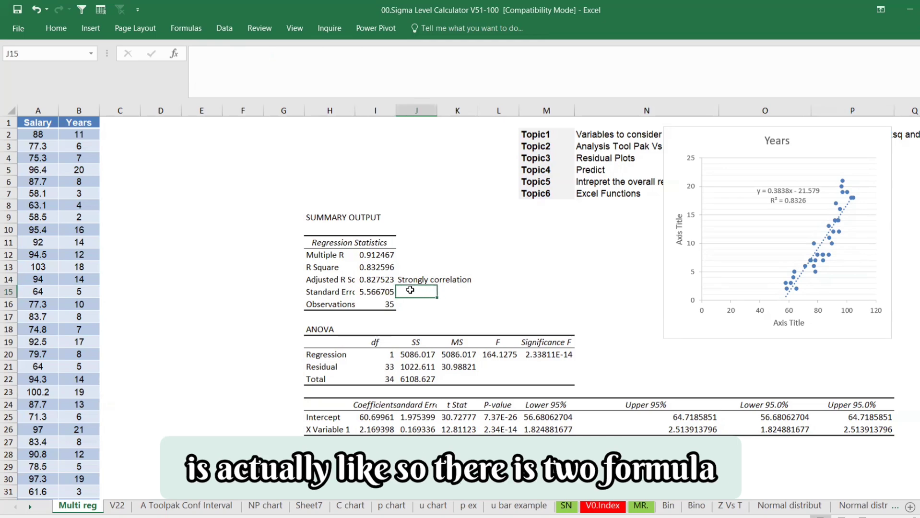
{"action": "type", "text": "="}
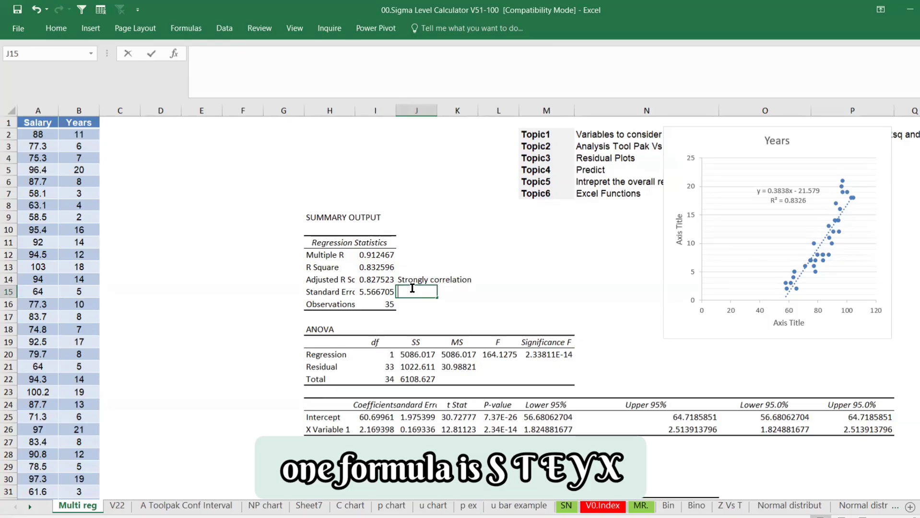
{"action": "type", "text": "ste"}
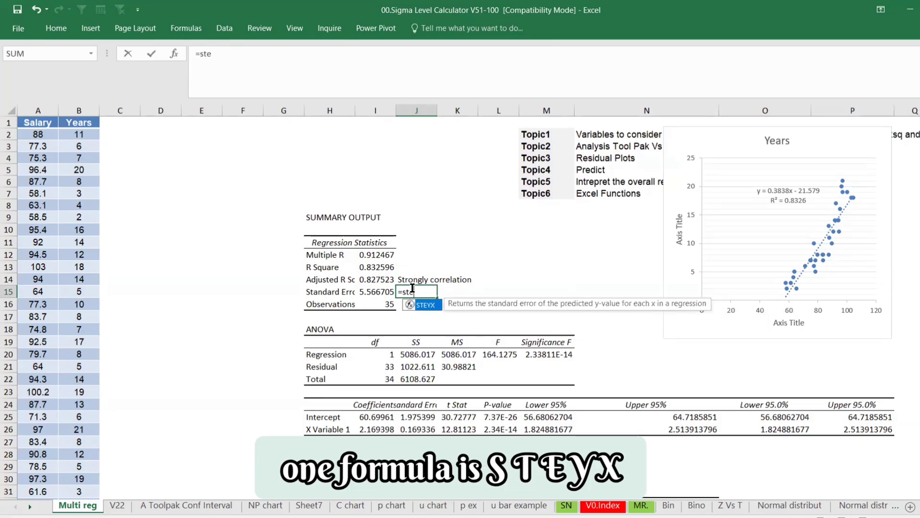
{"action": "key", "text": "Tab"}
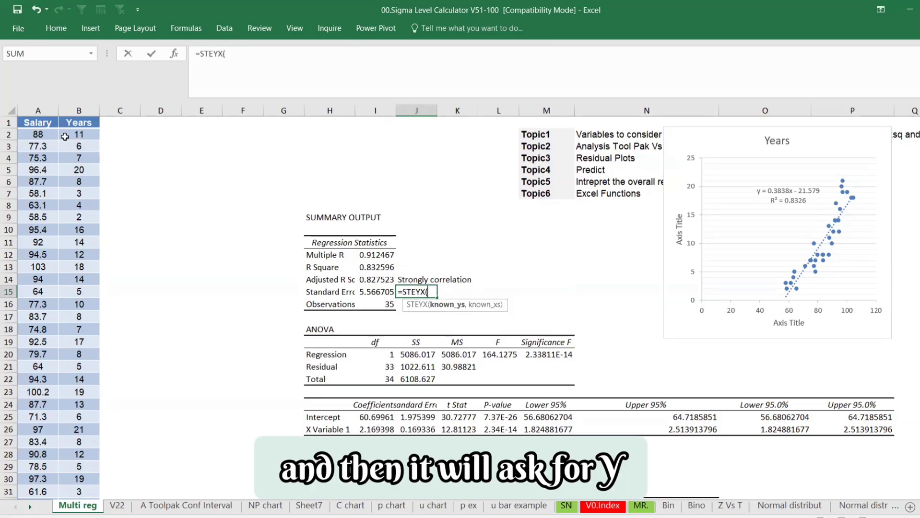
{"action": "left_click", "coordinate": [44, 136]}
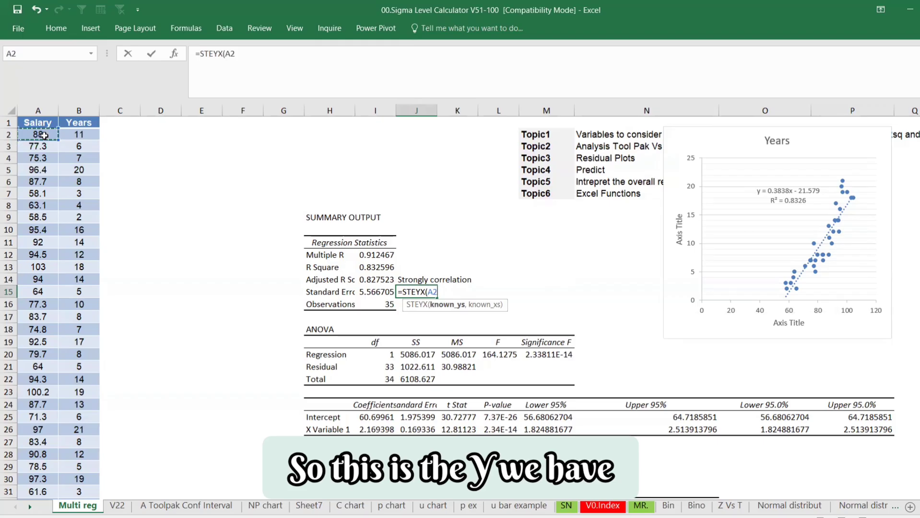
{"action": "key", "text": "ctrl+shift+Down"}
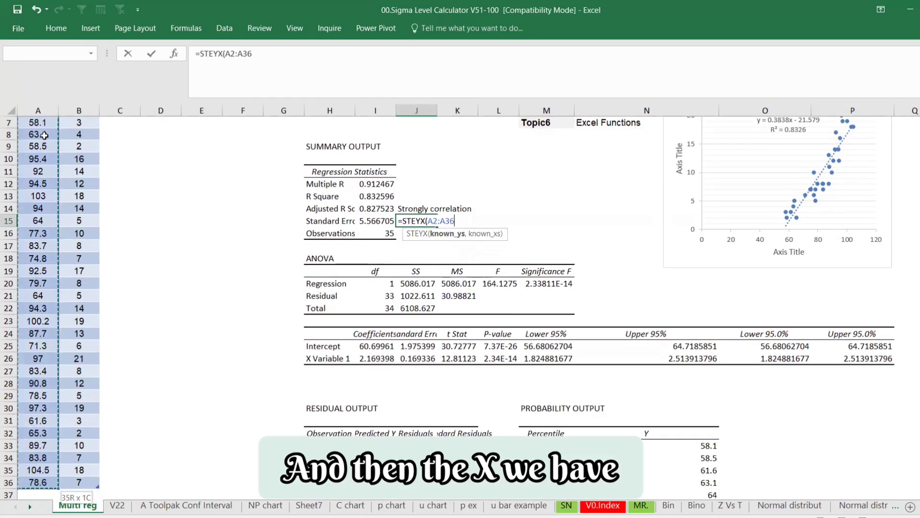
{"action": "type", "text": ","}
{"action": "scroll", "coordinate": [60, 151], "scroll_direction": "up", "scroll_amount": 2}
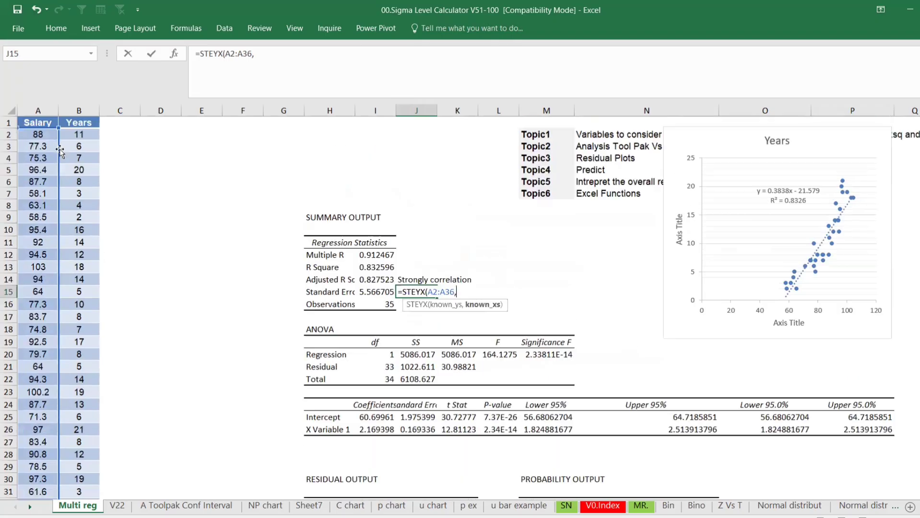
{"action": "left_click", "coordinate": [73, 135]}
{"action": "key", "text": "ctrl+shift+Down"}
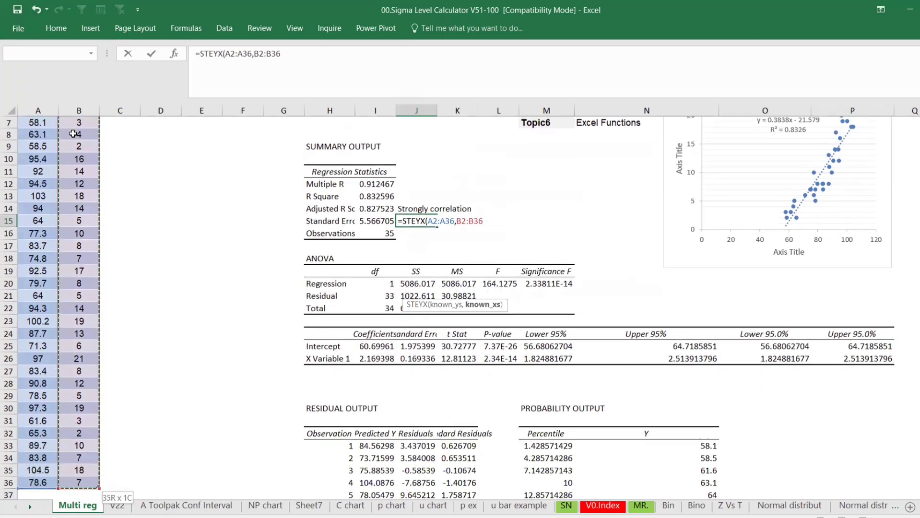
{"action": "key", "text": "Return"}
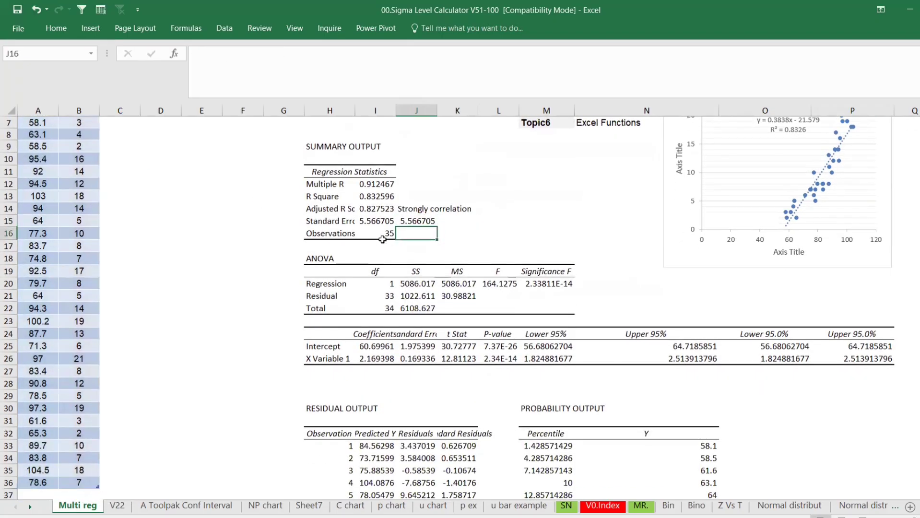
- Check the STEYX formula in J15 and autofit column H to the regression statistic labels
{"action": "left_click", "coordinate": [421, 220]}
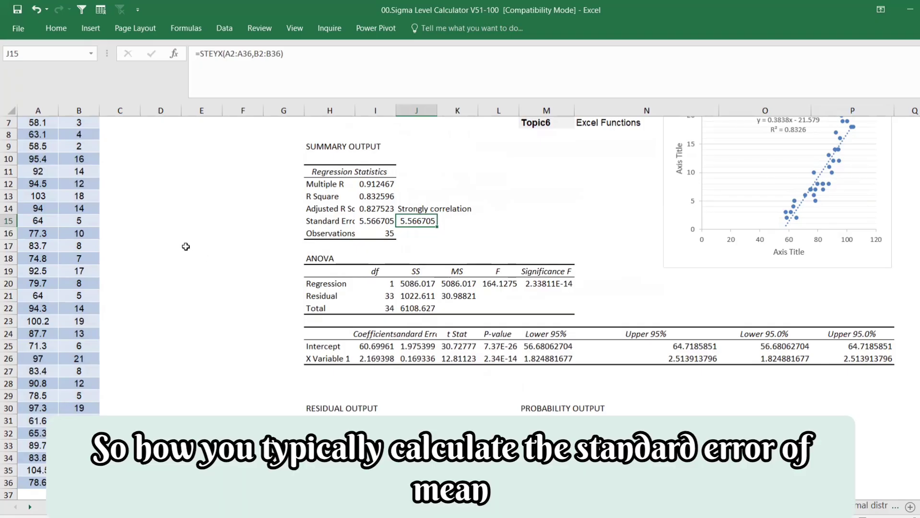
{"action": "scroll", "coordinate": [191, 246], "scroll_direction": "up", "scroll_amount": 2}
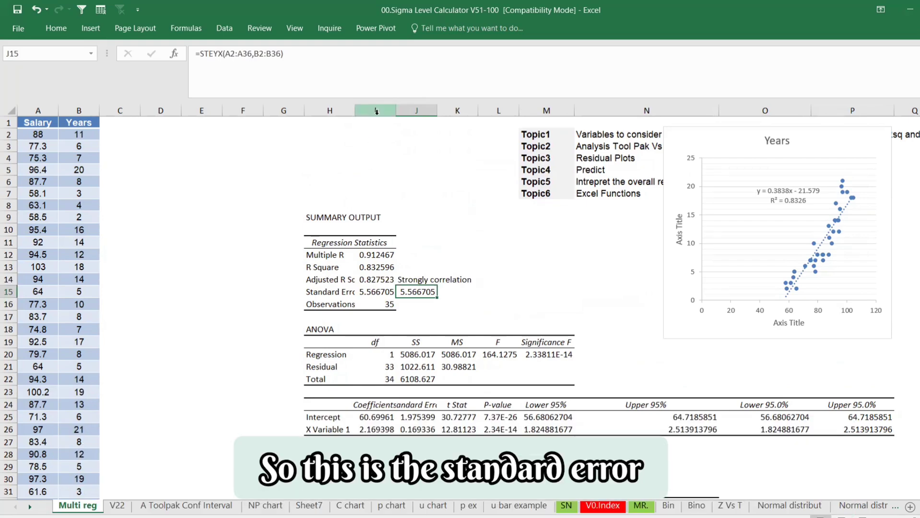
{"action": "double_click", "coordinate": [355, 112]}
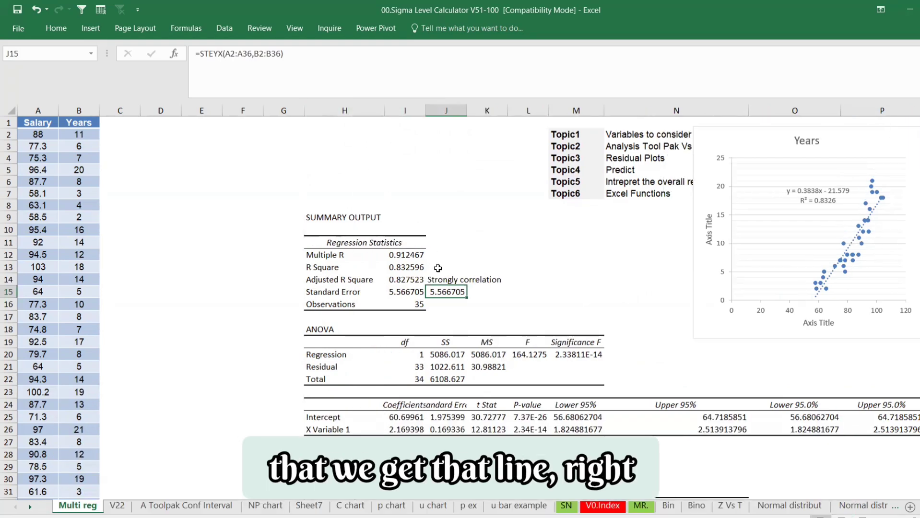
- Switch to Minitab and compare the S value in the Model Summary with the Excel standard error
{"action": "key", "text": "alt+Tab"}
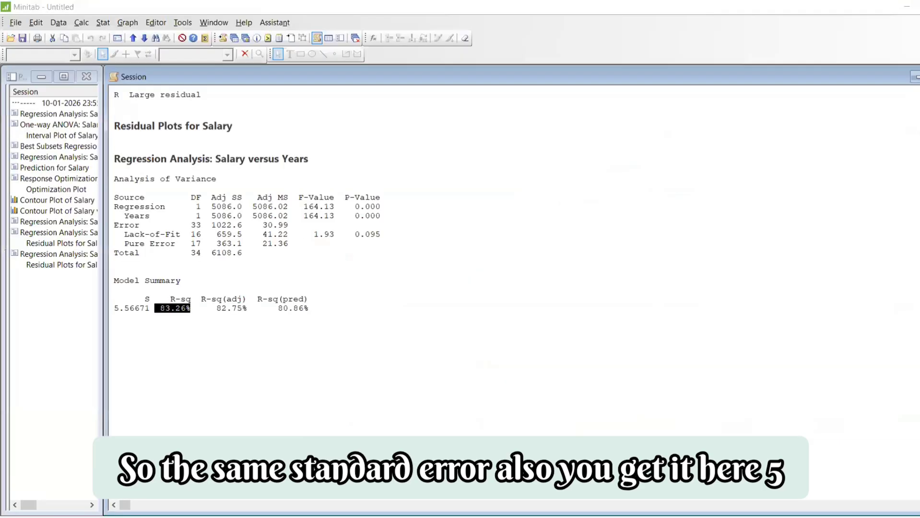
{"action": "mouse_move", "coordinate": [581, 517]}
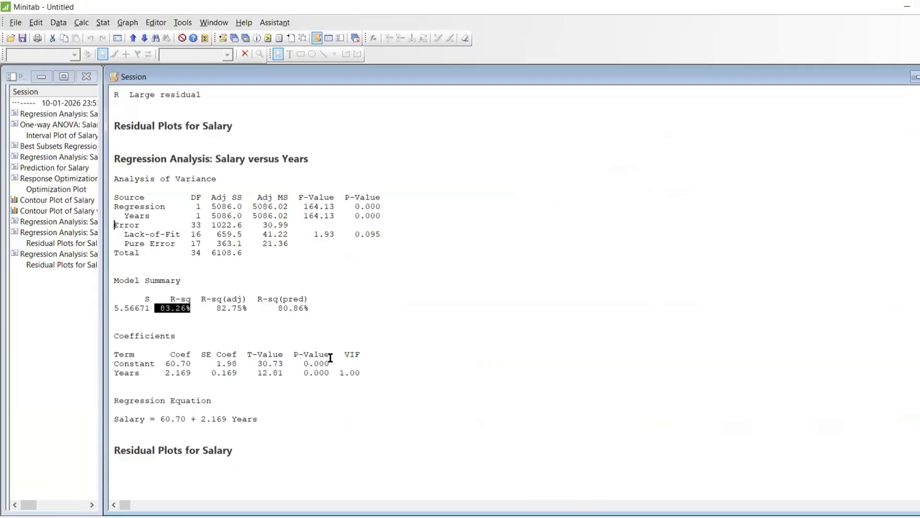
- Return to Excel, review the Salary observations in A2:A36, and bold the Total degrees of freedom in the ANOVA table
{"action": "key", "text": "alt+Tab"}
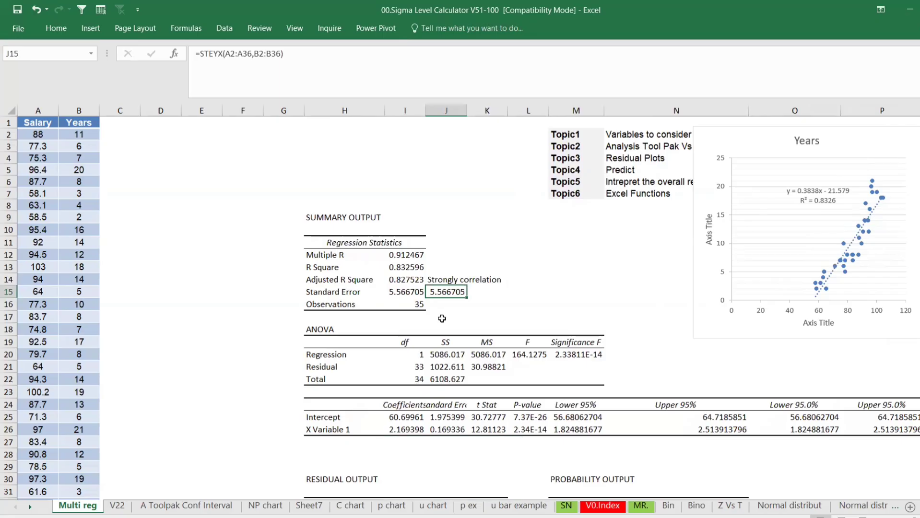
{"action": "left_click", "coordinate": [38, 134]}
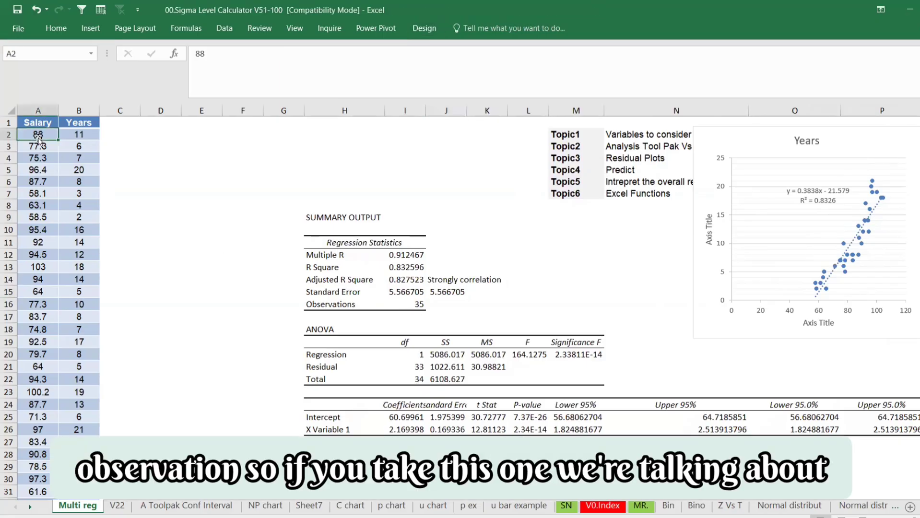
{"action": "key", "text": "ctrl+shift+Down"}
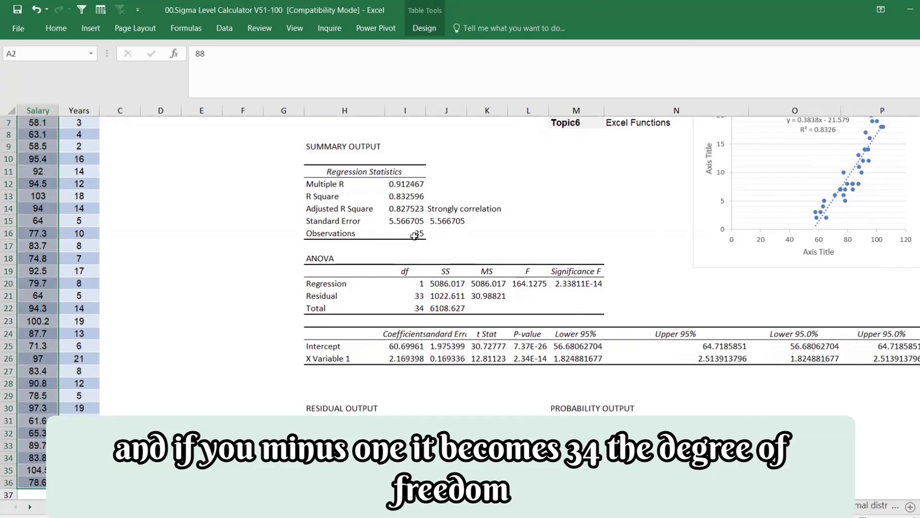
{"action": "left_click", "coordinate": [416, 304]}
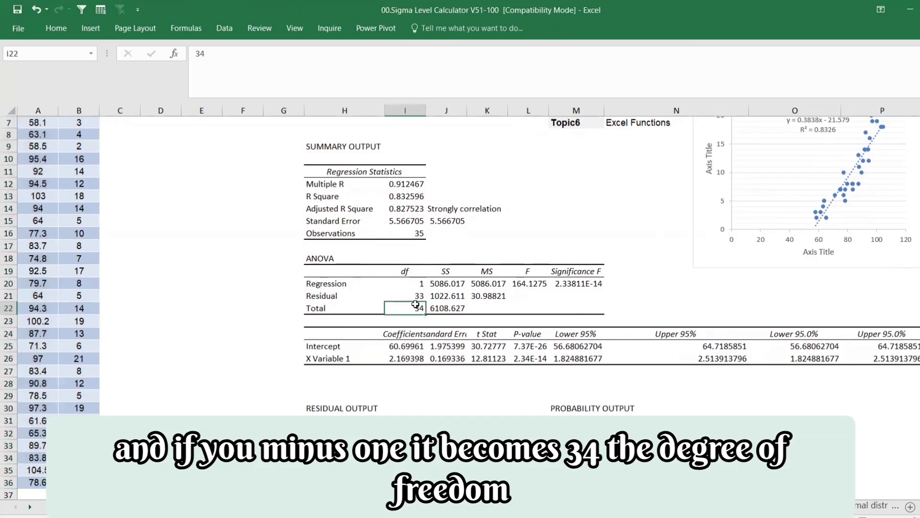
- Examine the Regression row's SS, MS, F and Significance F values in the ANOVA table
{"action": "left_click", "coordinate": [450, 282]}
{"action": "left_click", "coordinate": [483, 282]}
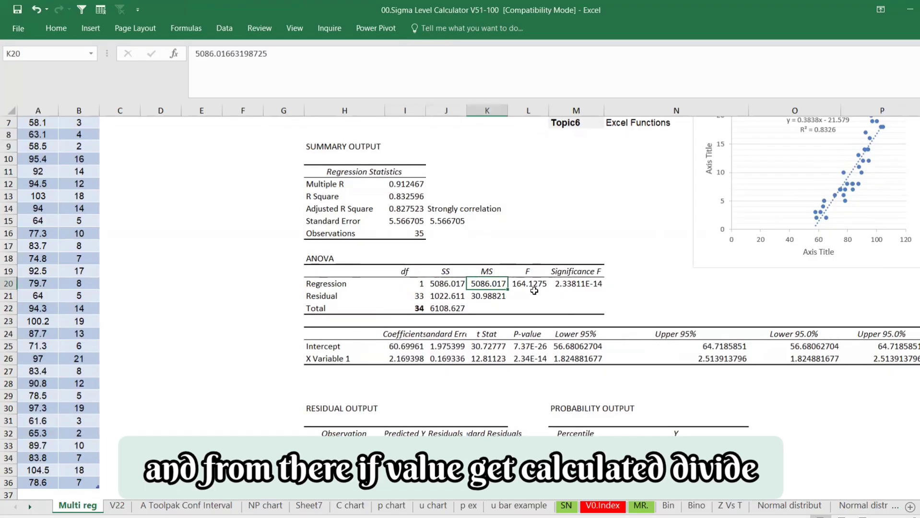
{"action": "left_click", "coordinate": [527, 284]}
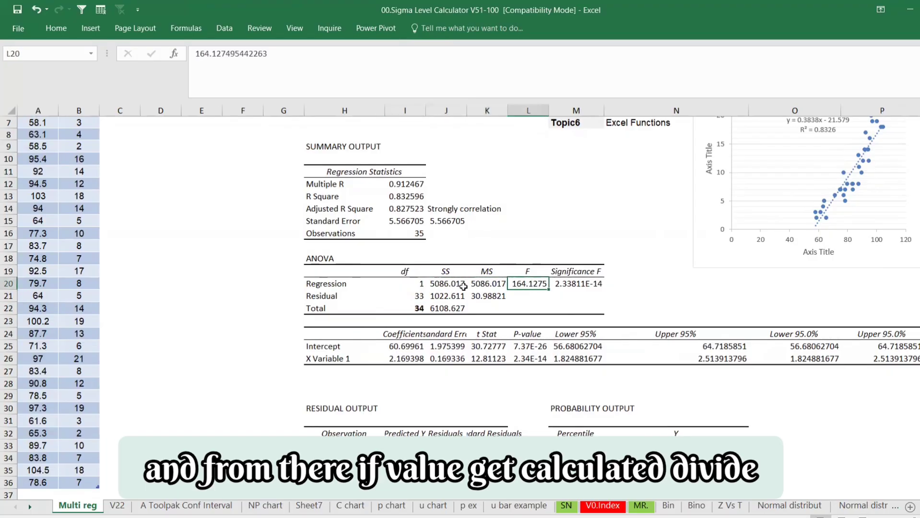
{"action": "left_click", "coordinate": [580, 283]}
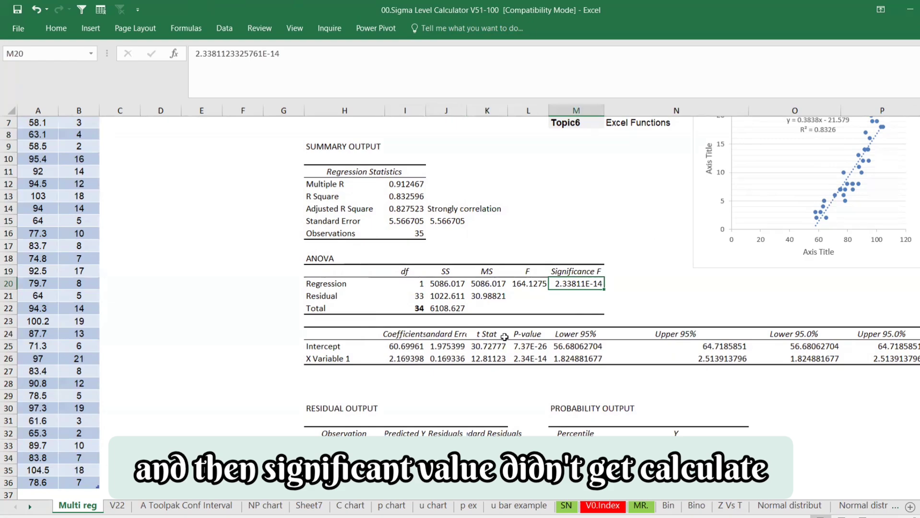
- Compare the Intercept coefficient and its standard error with the Coefficients table and regression equation in Minitab
{"action": "left_click", "coordinate": [344, 346]}
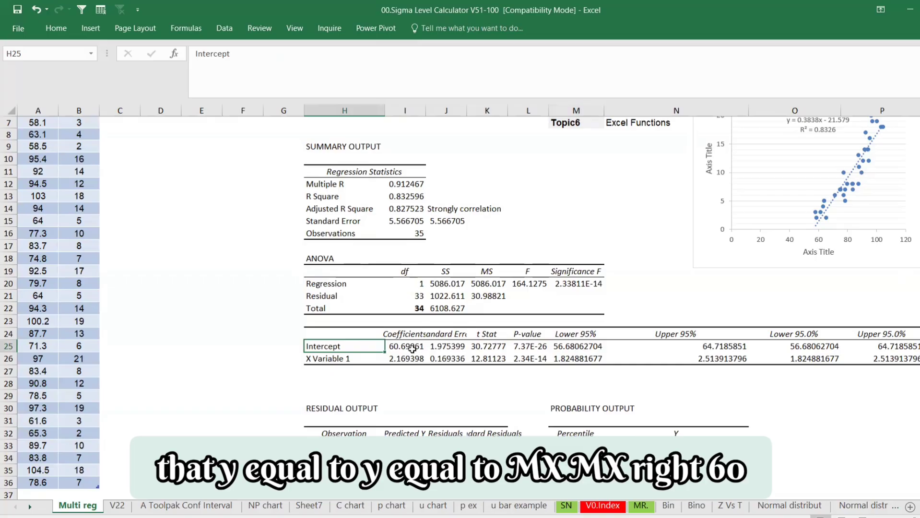
{"action": "key", "text": "alt+Tab"}
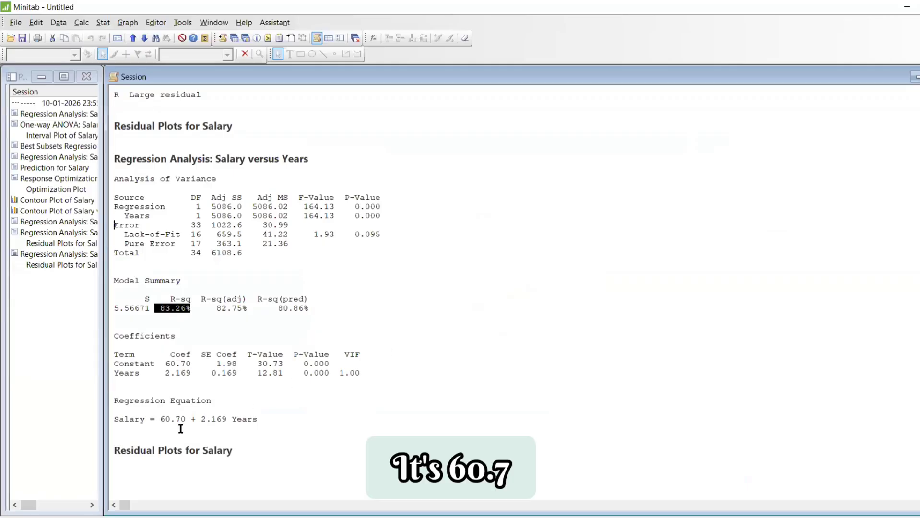
{"action": "key", "text": "alt+Tab"}
{"action": "left_click", "coordinate": [446, 339]}
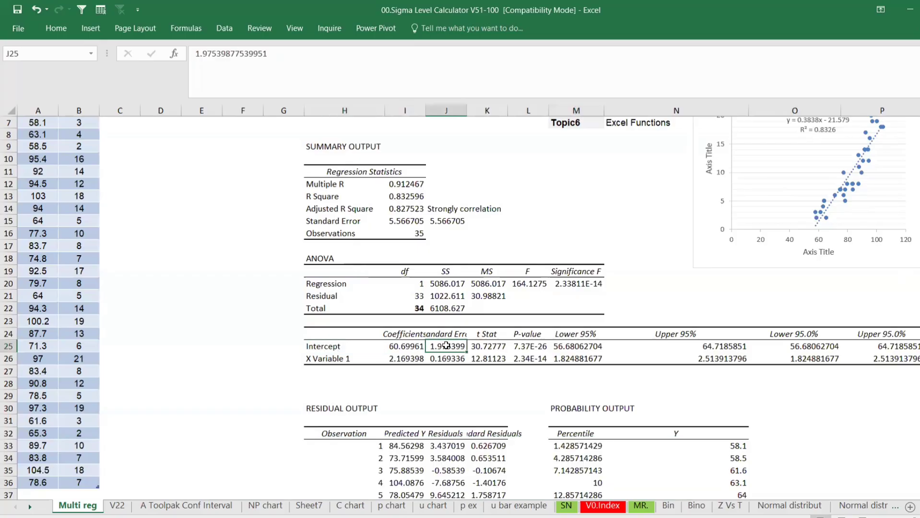
{"action": "key", "text": "alt+Tab"}
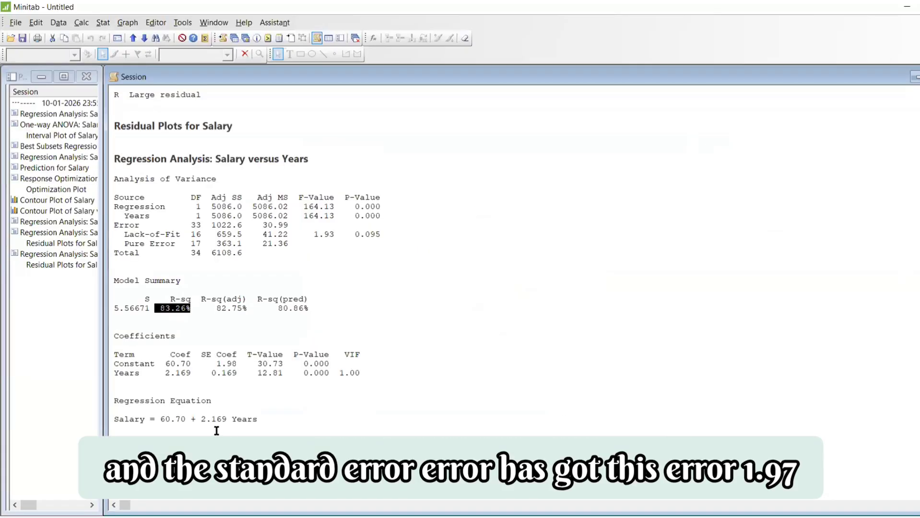
{"action": "key", "text": "alt+Tab"}
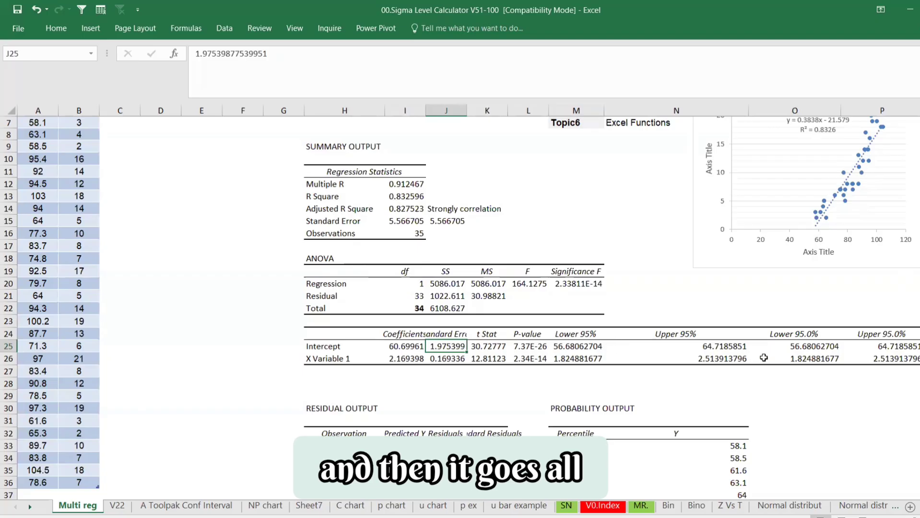
- Examine the Residual Output table and its Predicted Y values for all observations
{"action": "scroll", "coordinate": [718, 341], "scroll_direction": "down", "scroll_amount": 5}
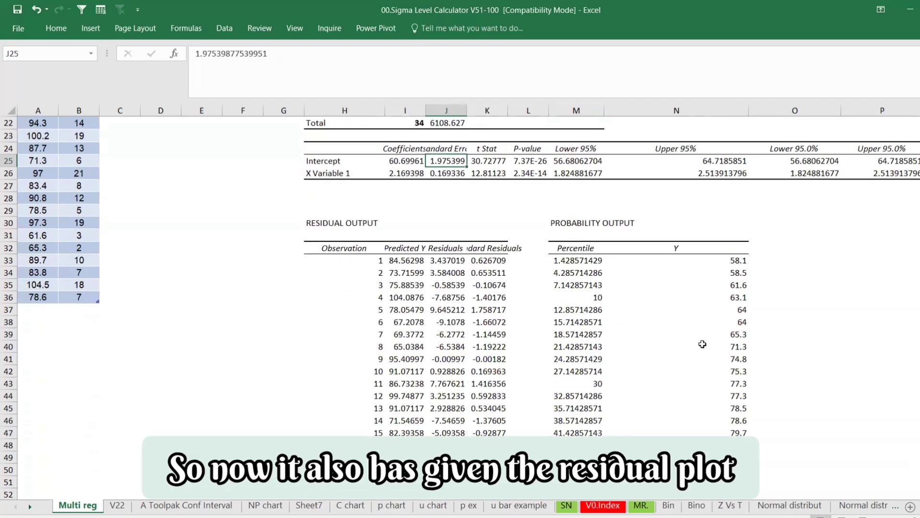
{"action": "left_click", "coordinate": [324, 221]}
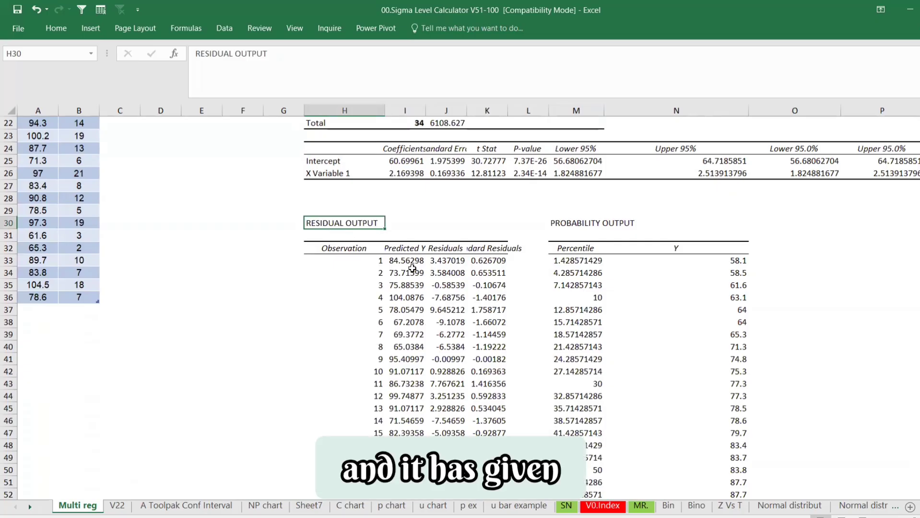
{"action": "scroll", "coordinate": [387, 285], "scroll_direction": "down", "scroll_amount": 4}
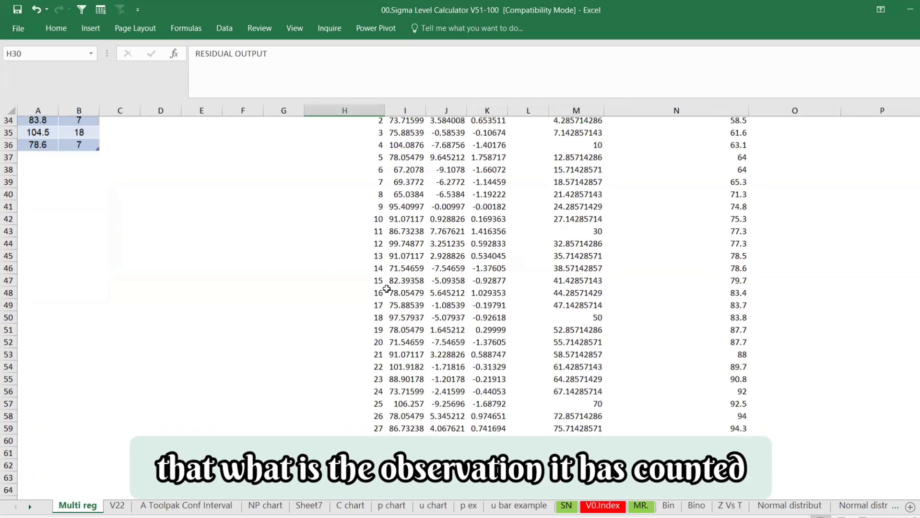
{"action": "scroll", "coordinate": [386, 289], "scroll_direction": "down", "scroll_amount": 3}
{"action": "scroll", "coordinate": [388, 285], "scroll_direction": "up", "scroll_amount": 9}
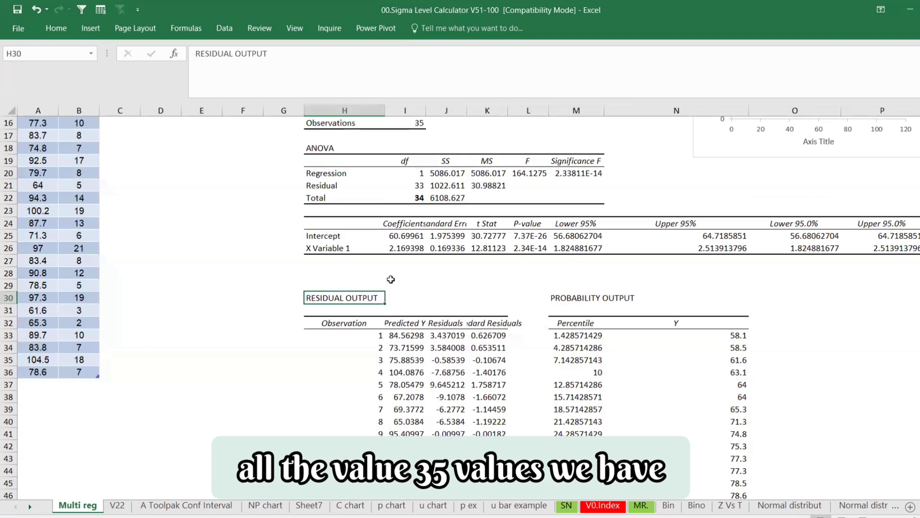
{"action": "left_click", "coordinate": [407, 325]}
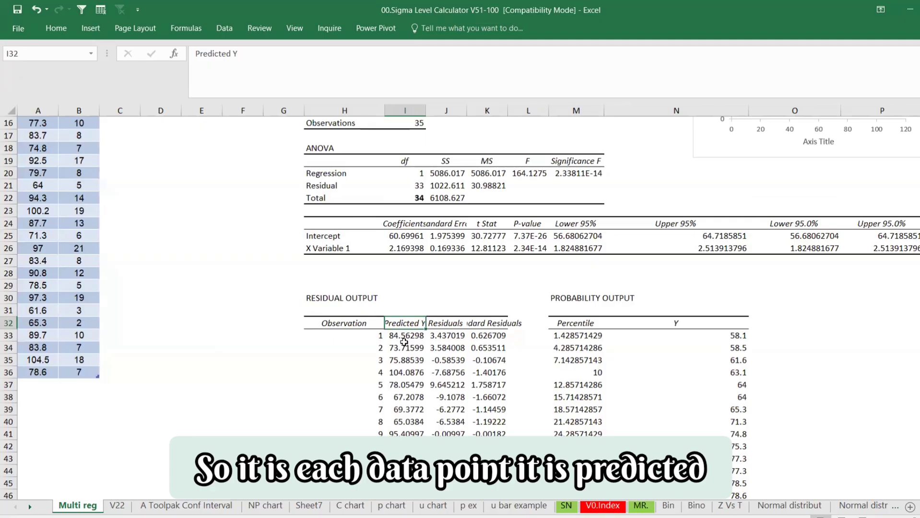
- Switch to Minitab, show the ResearcherSalary worksheet and delete the Gender column
{"action": "left_click", "coordinate": [672, 517]}
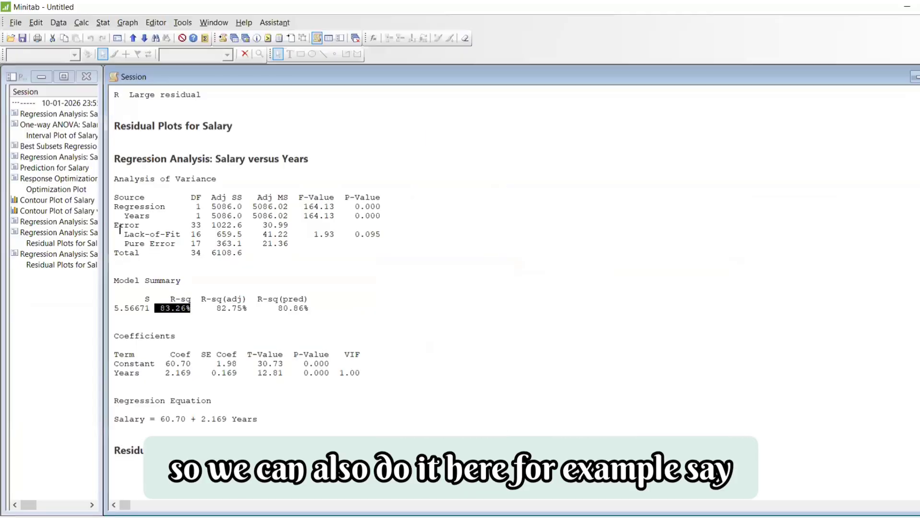
{"action": "left_click", "coordinate": [234, 38]}
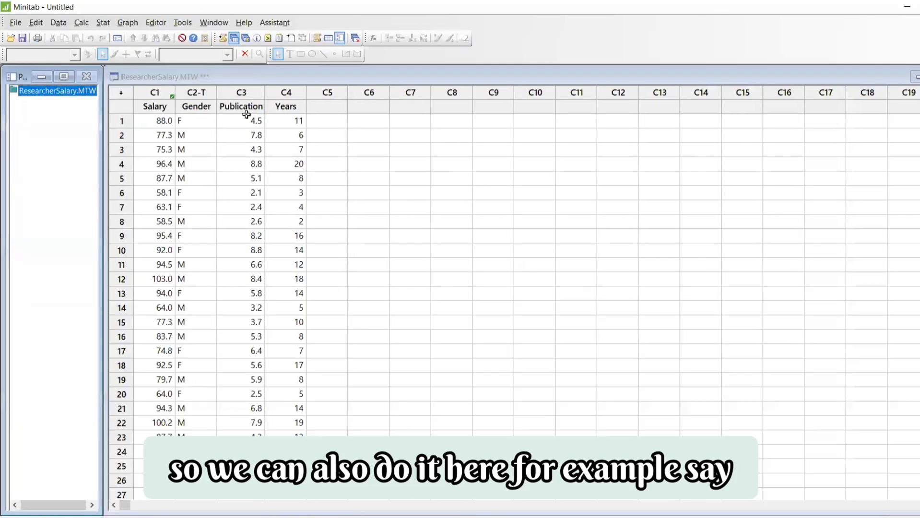
{"action": "left_click", "coordinate": [197, 93]}
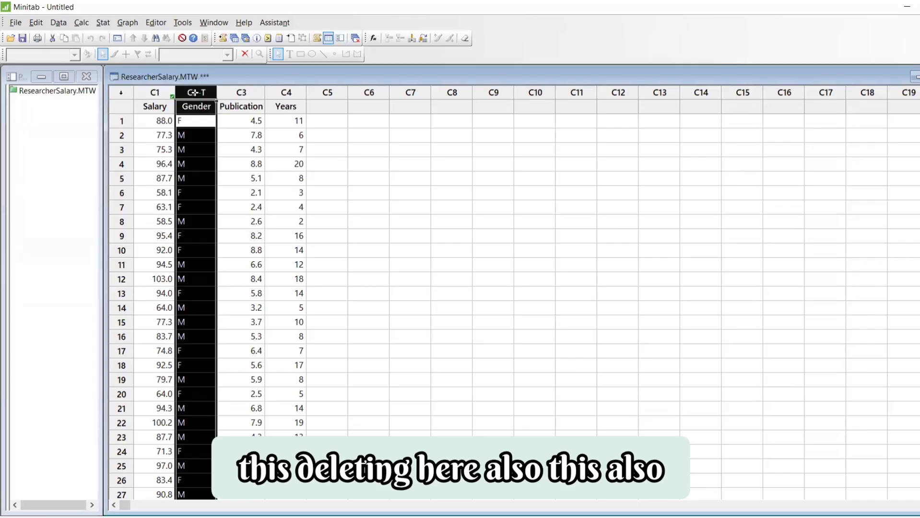
{"action": "right_click", "coordinate": [196, 94]}
{"action": "left_click", "coordinate": [233, 143]}
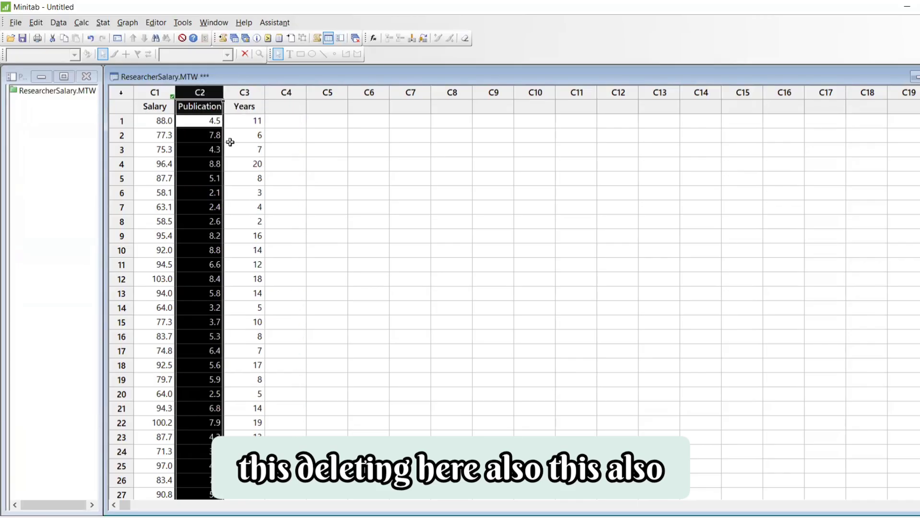
{"action": "left_click", "coordinate": [246, 91]}
{"action": "right_click", "coordinate": [245, 91]}
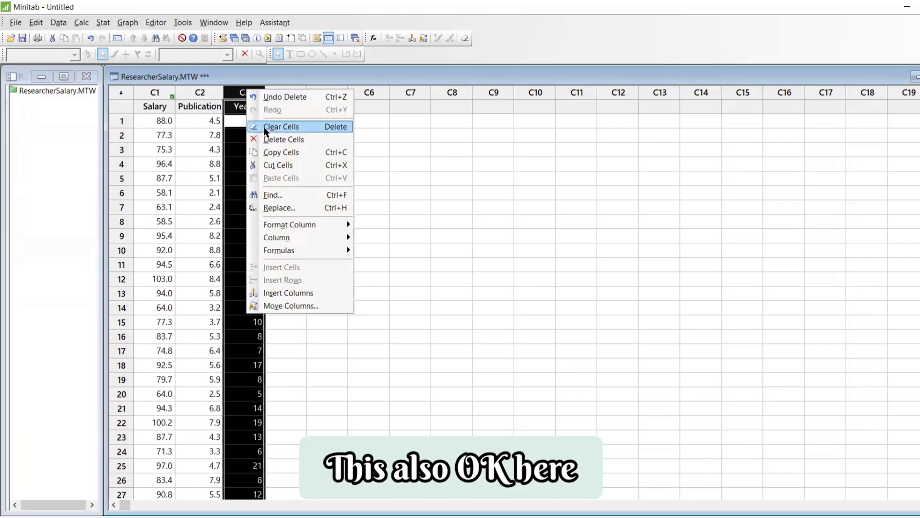
{"action": "key", "text": "Escape"}
- Delete the Publication column from the ResearcherSalary worksheet
{"action": "left_click", "coordinate": [198, 102]}
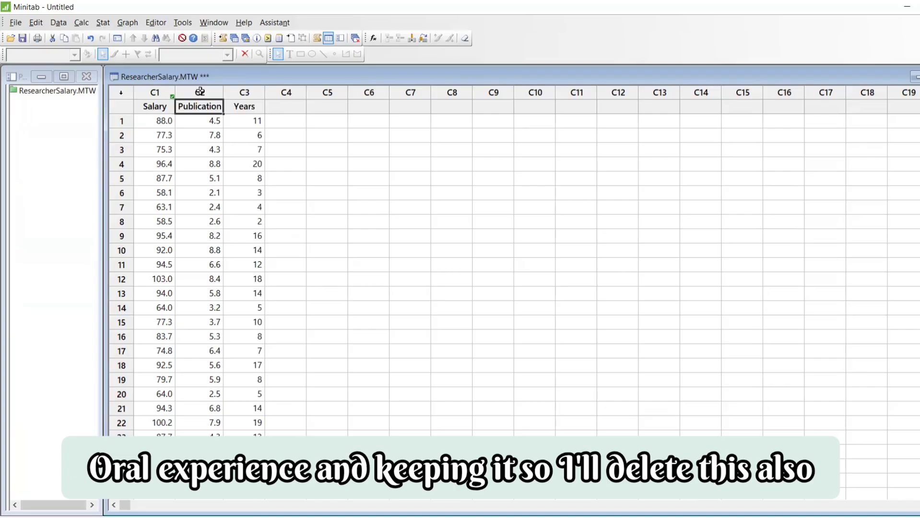
{"action": "left_click", "coordinate": [200, 91]}
{"action": "right_click", "coordinate": [200, 91]}
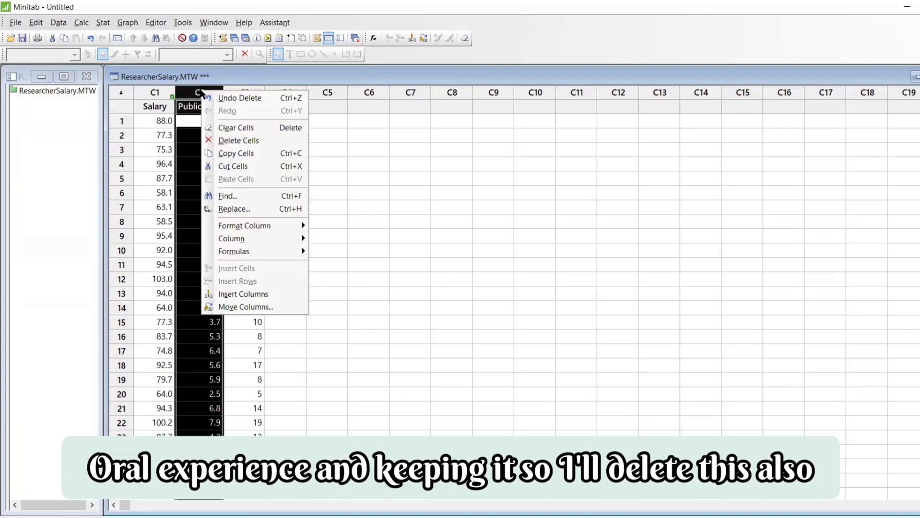
{"action": "left_click", "coordinate": [239, 143]}
{"action": "left_click", "coordinate": [238, 106]}
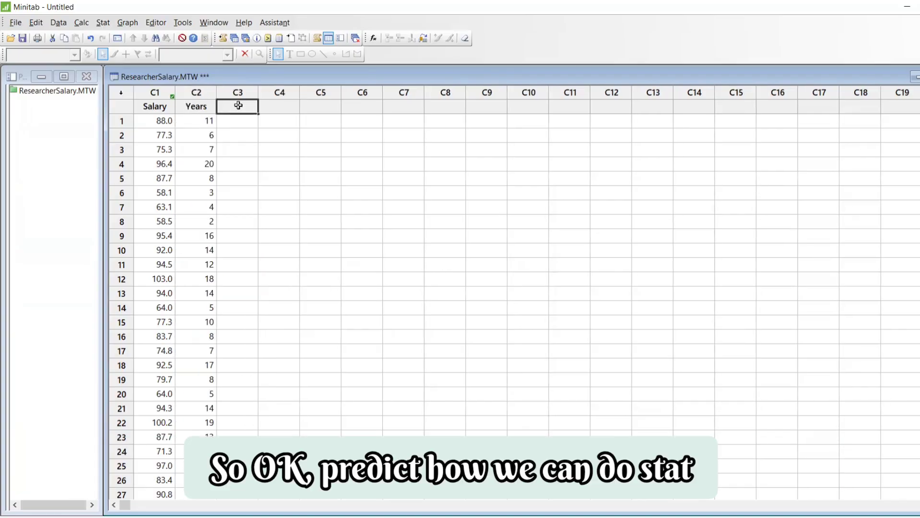
- Run the regression Predict command for the Salary response, entering columns of values with Years as the predictor column
{"action": "left_click", "coordinate": [102, 23]}
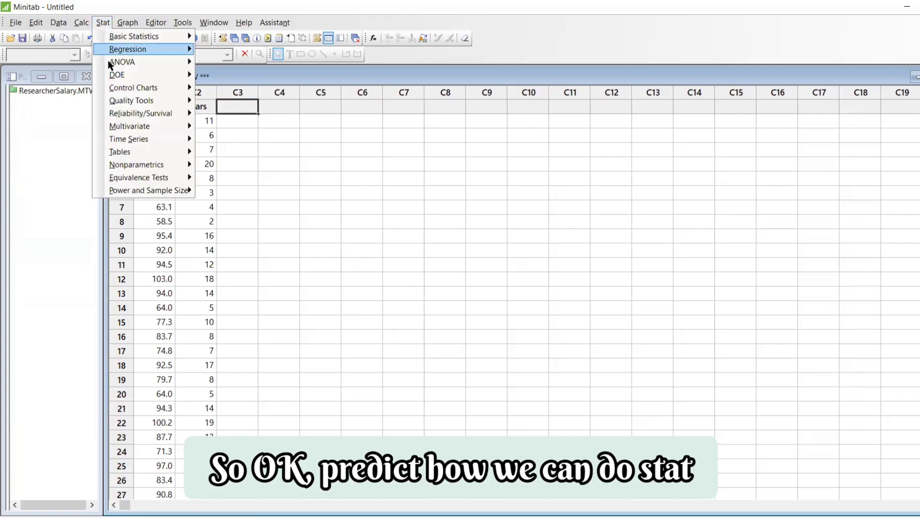
{"action": "mouse_move", "coordinate": [117, 59]}
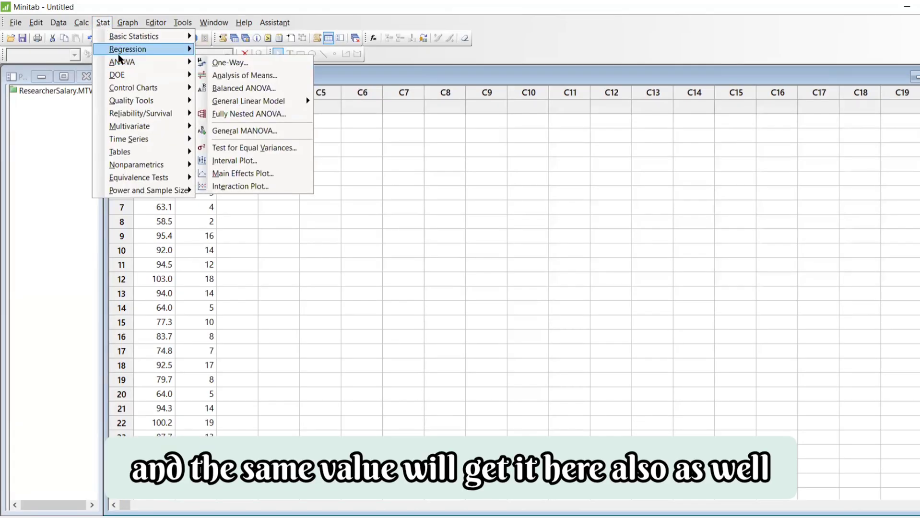
{"action": "mouse_move", "coordinate": [144, 49]}
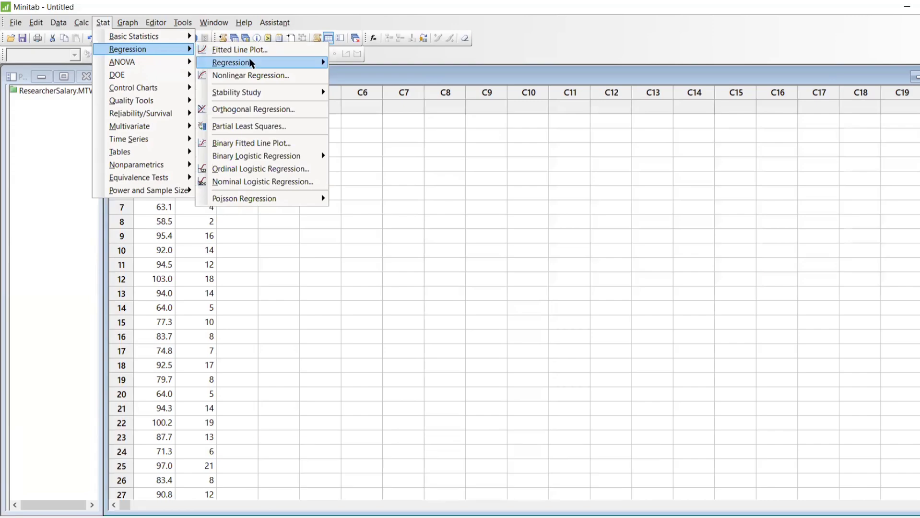
{"action": "mouse_move", "coordinate": [257, 64]}
{"action": "left_click", "coordinate": [376, 99]}
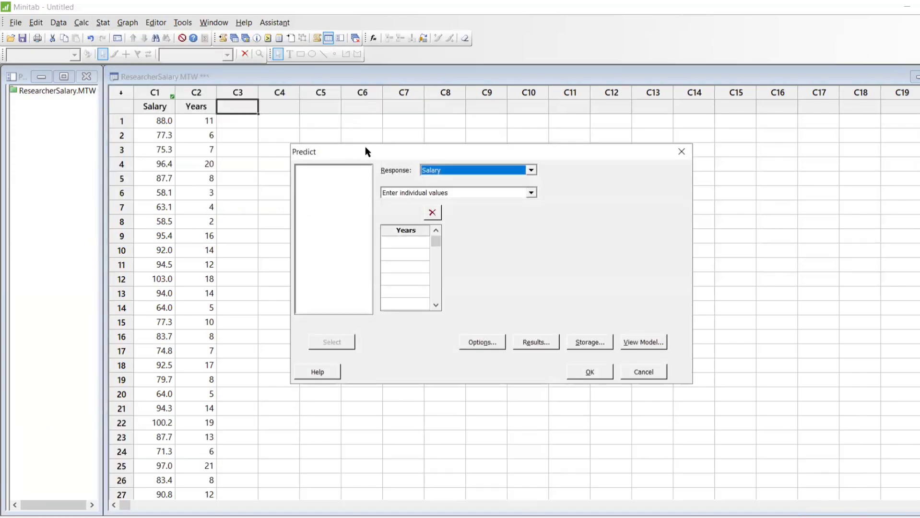
{"action": "left_click_drag", "start_coordinate": [365, 152], "coordinate": [357, 127]}
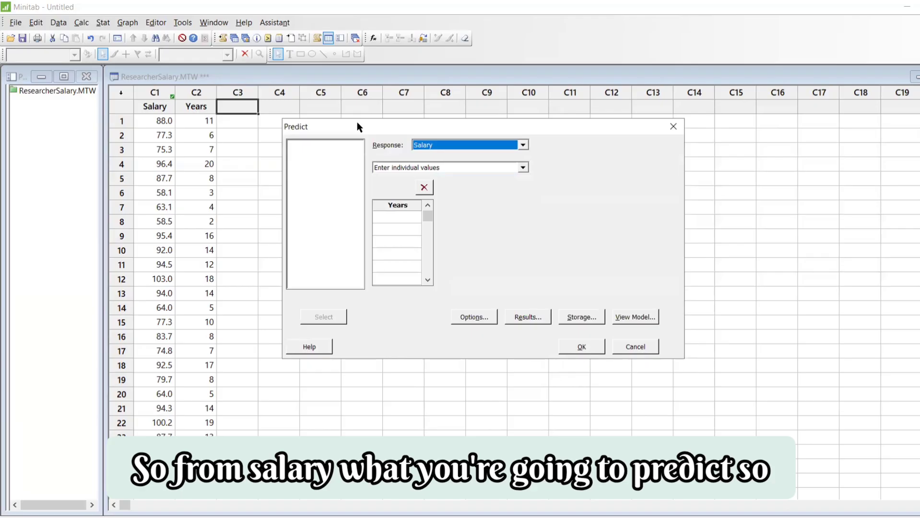
{"action": "left_click", "coordinate": [474, 168]}
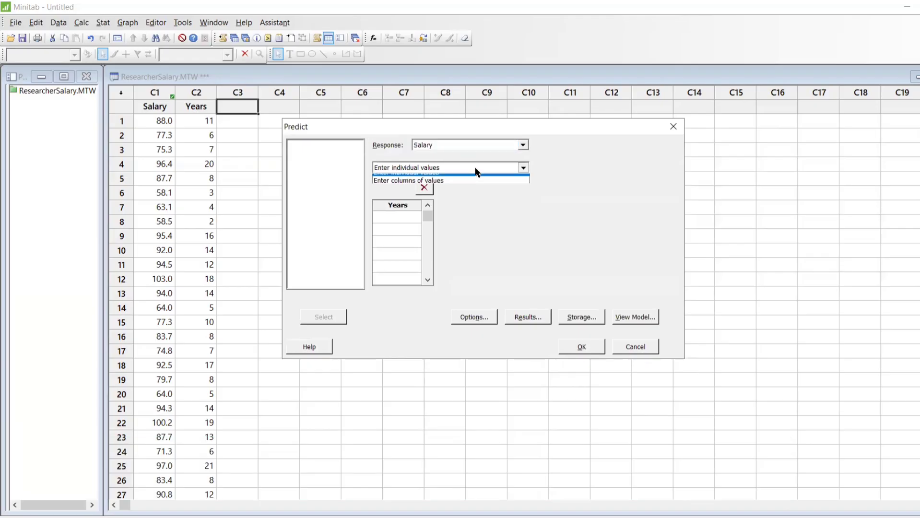
{"action": "left_click", "coordinate": [454, 185]}
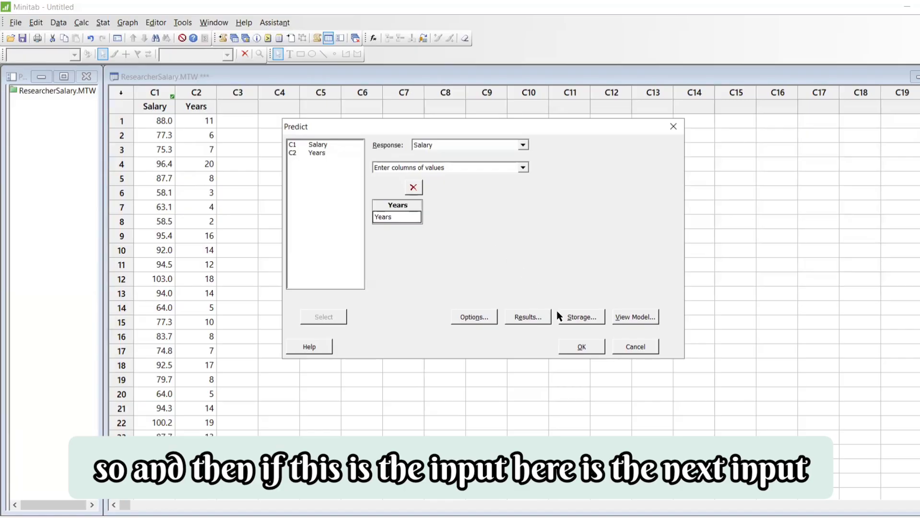
{"action": "left_click", "coordinate": [574, 344]}
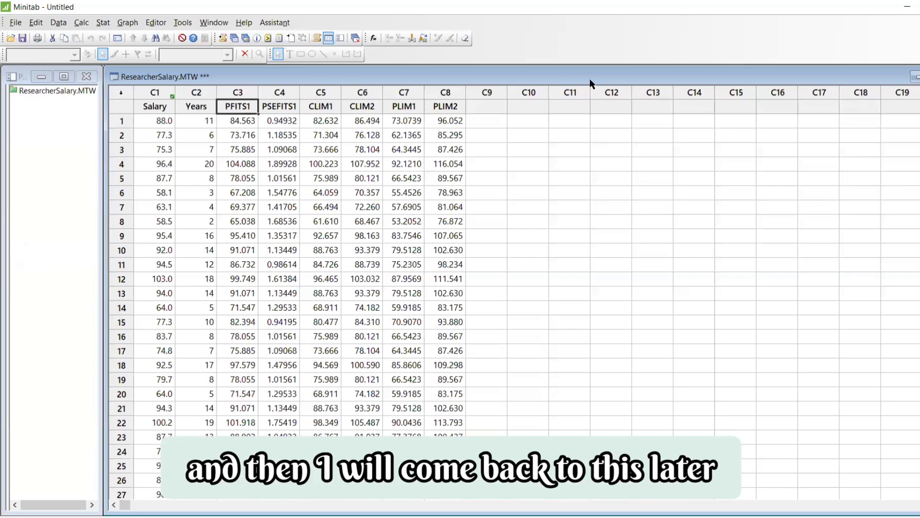
{"action": "left_click_drag", "start_coordinate": [347, 133], "coordinate": [331, 125]}
{"action": "left_click_drag", "start_coordinate": [277, 93], "coordinate": [446, 93]}
{"action": "right_click", "coordinate": [446, 82]}
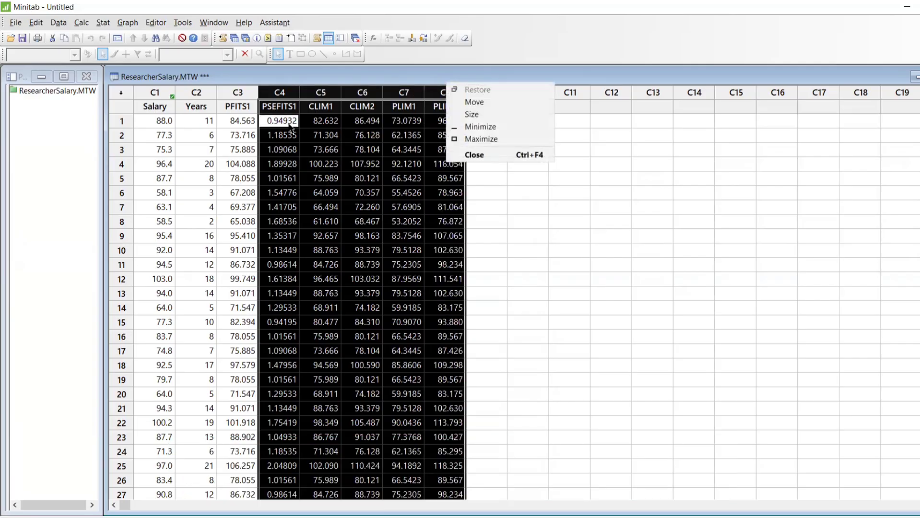
{"action": "left_click", "coordinate": [362, 148]}
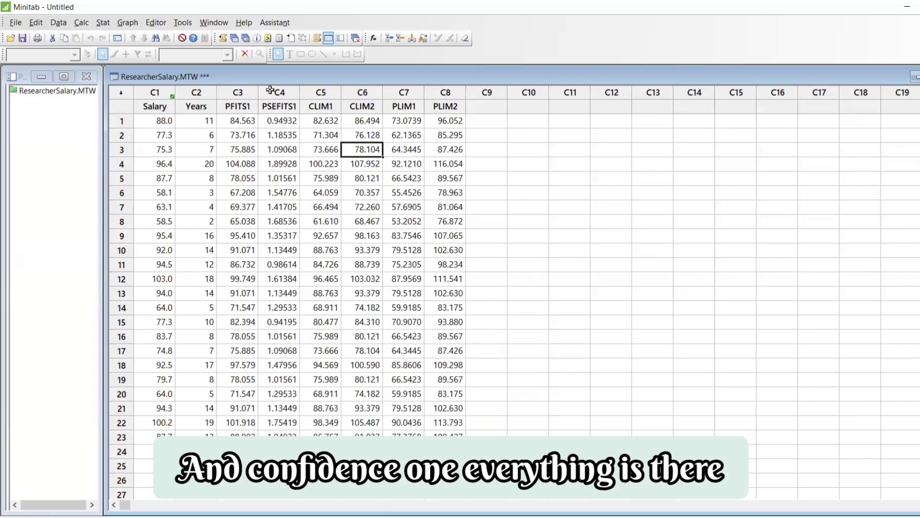
- Delete the PSEFITS1, CLIM1, CLIM2, PLIM1 and PLIM2 columns from the ResearcherSalary worksheet
{"action": "left_click_drag", "start_coordinate": [270, 91], "coordinate": [442, 97]}
{"action": "right_click", "coordinate": [442, 97]}
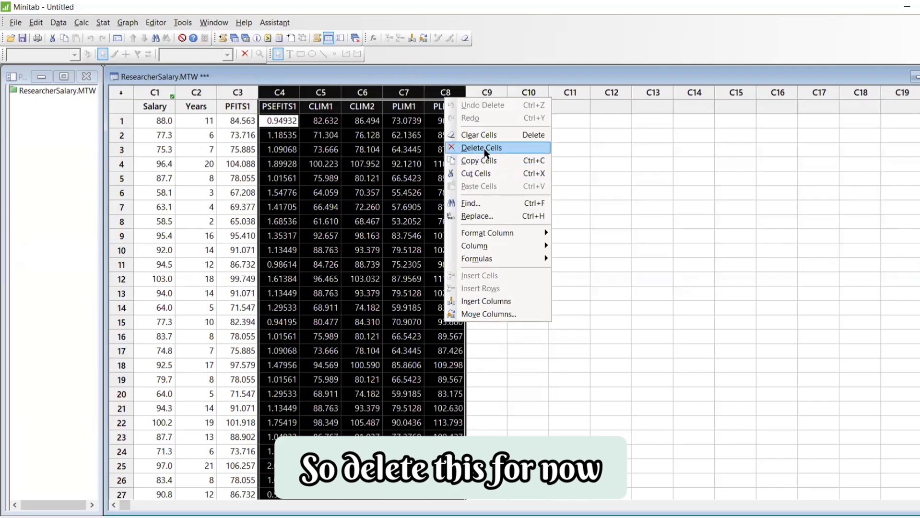
{"action": "left_click", "coordinate": [470, 148]}
{"action": "left_click", "coordinate": [288, 164]}
{"action": "left_click", "coordinate": [264, 108]}
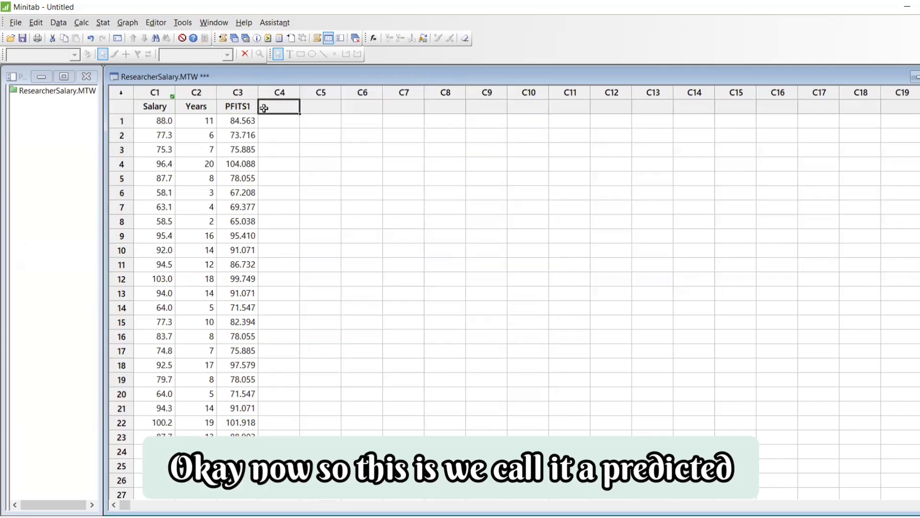
- Rename the PFITS1 column as Pred
{"action": "left_click", "coordinate": [237, 108]}
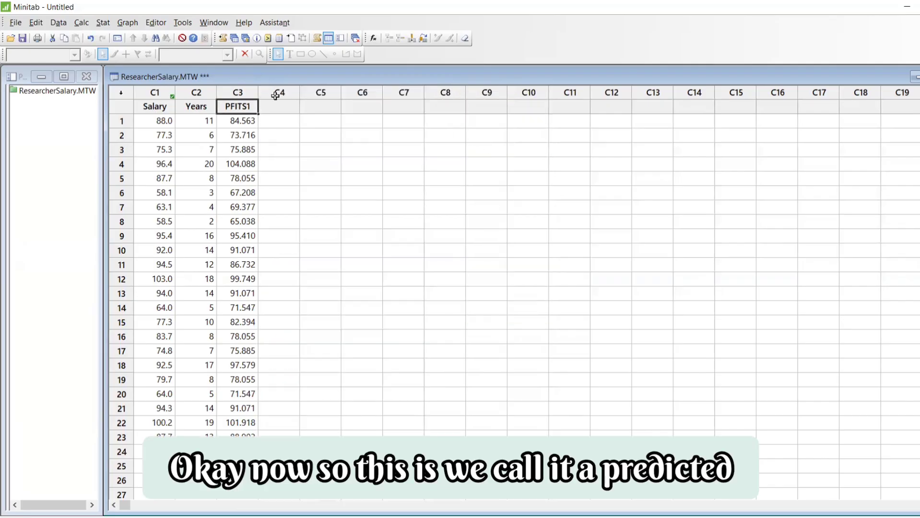
{"action": "type", "text": "Pred"}
{"action": "key", "text": "Return"}
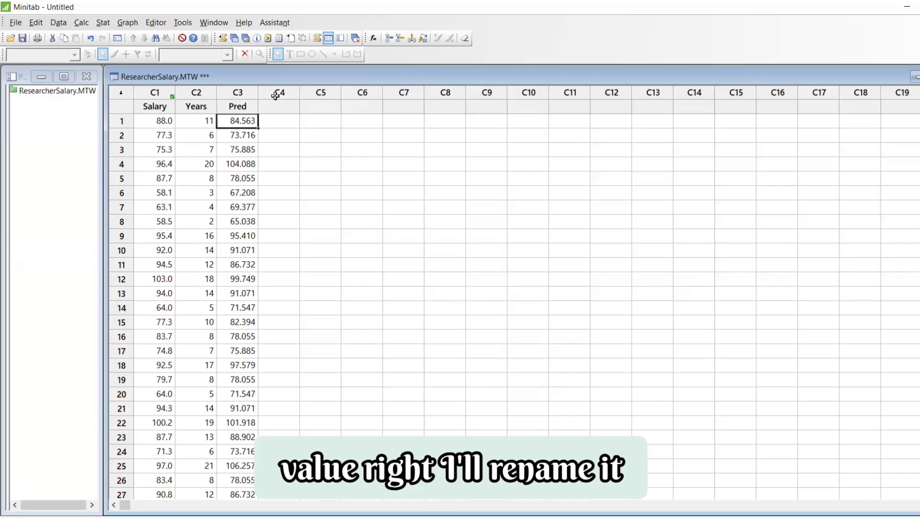
- Name the empty column C4 "Res =Act- Pred"
{"action": "left_click", "coordinate": [284, 109]}
{"action": "type", "text": "Res"}
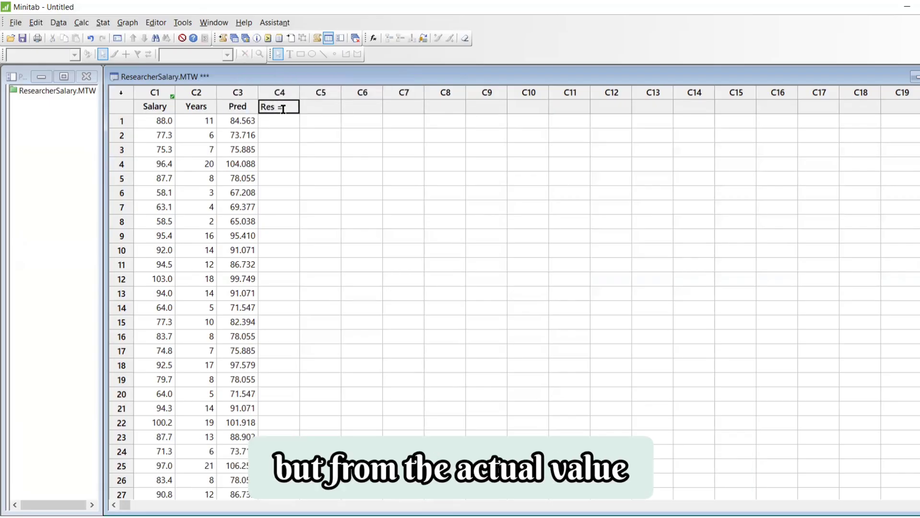
{"action": "type", "text": " =Sal"}
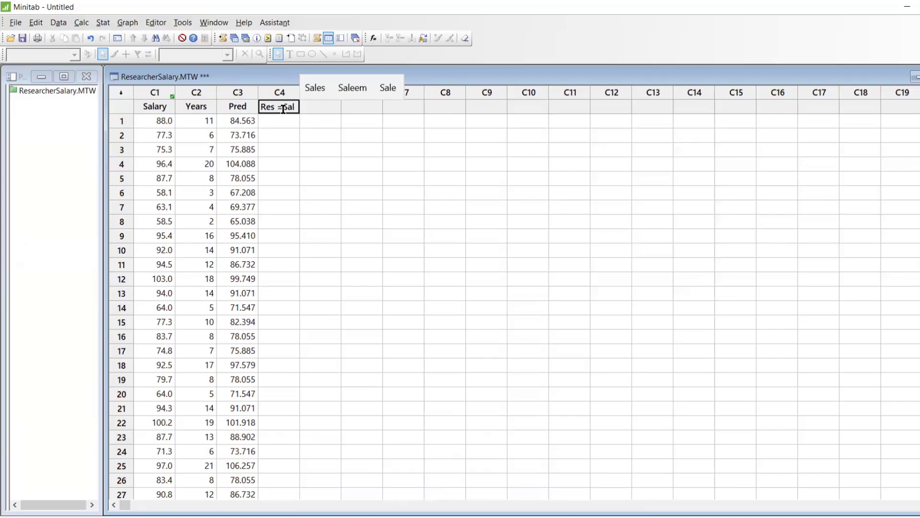
{"action": "key", "text": "BackSpace"}
{"action": "key", "text": "BackSpace"}
{"action": "key", "text": "BackSpace"}
{"action": "type", "text": "Act"}
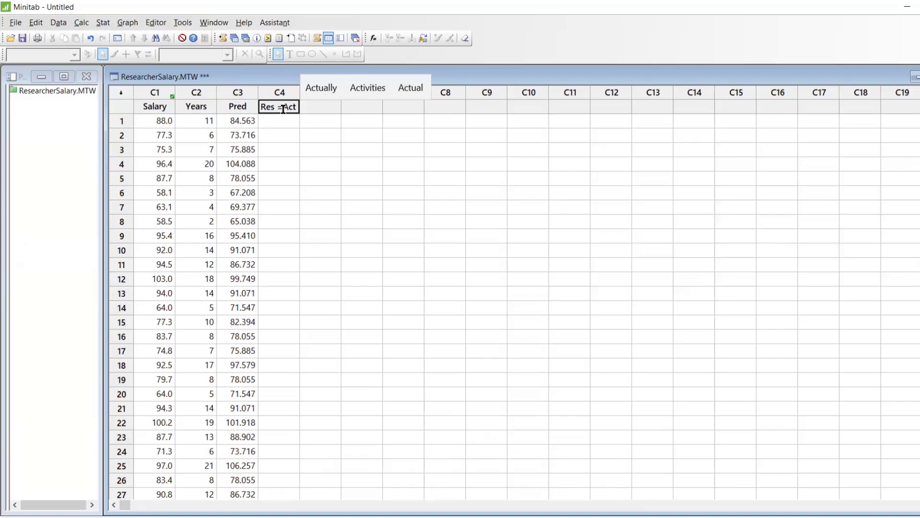
{"action": "type", "text": "- Pred"}
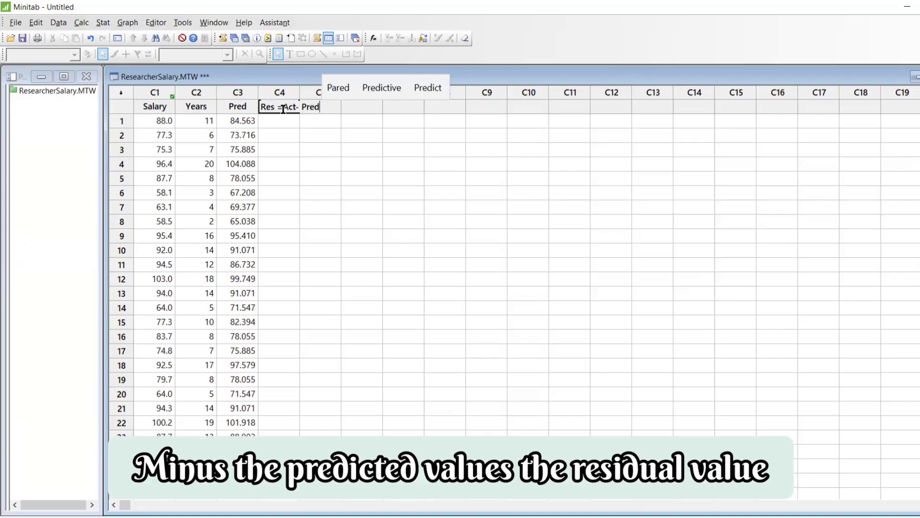
{"action": "key", "text": "Return"}
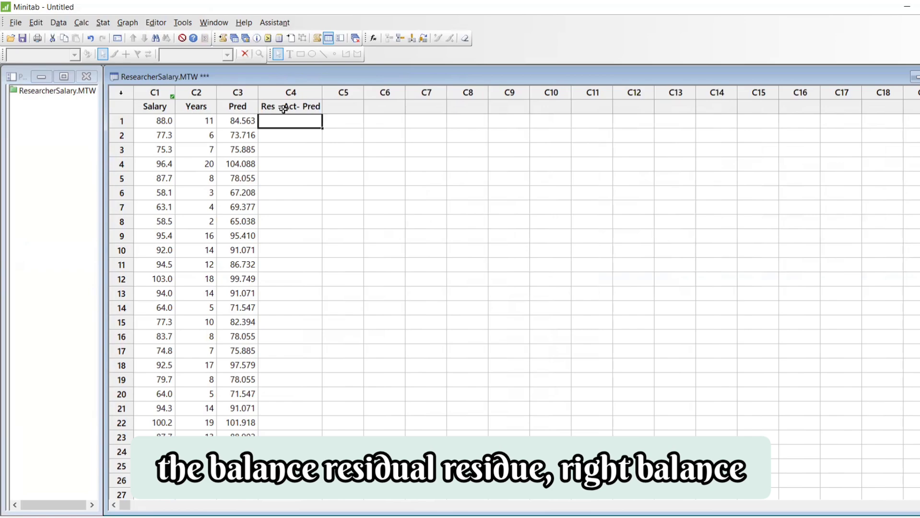
- Calculate 'Salary'-'Pred' with the Calculator, storing the result in the 'Res =Act- Pred' column and assigning it as a formula
{"action": "left_click", "coordinate": [105, 23]}
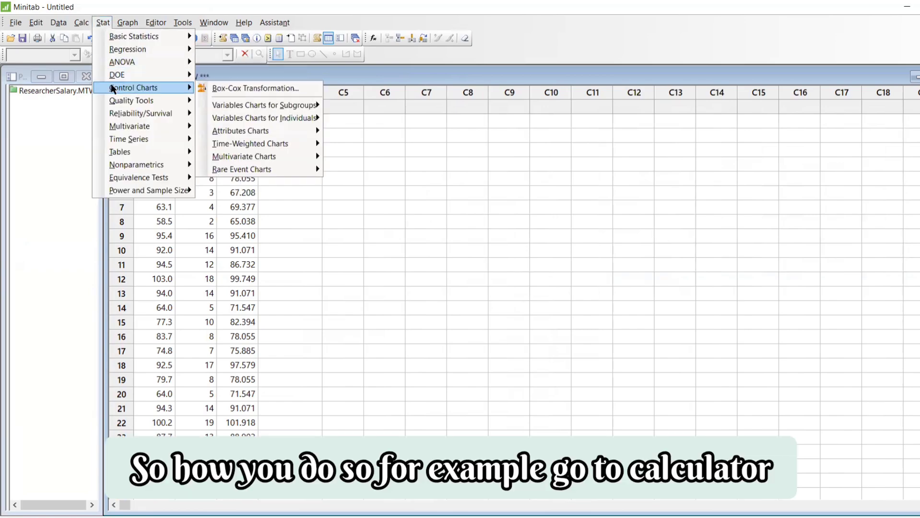
{"action": "mouse_move", "coordinate": [81, 23]}
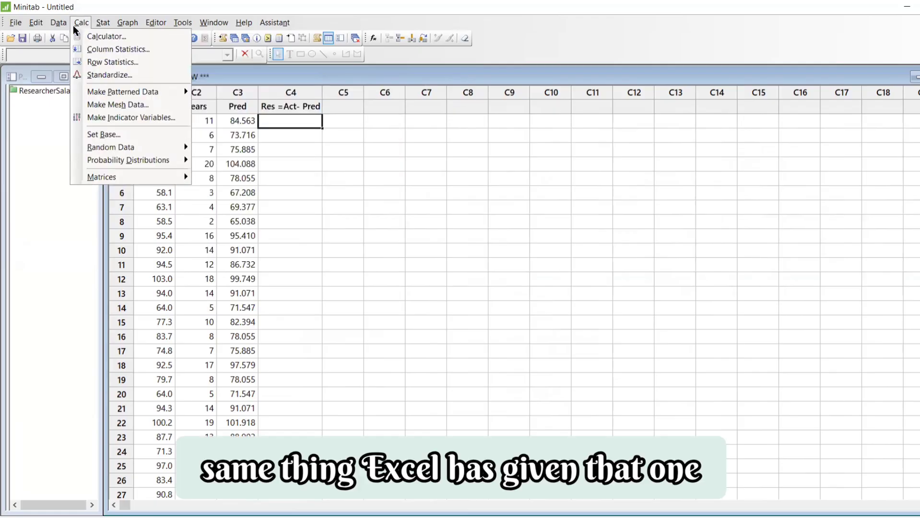
{"action": "left_click", "coordinate": [98, 35]}
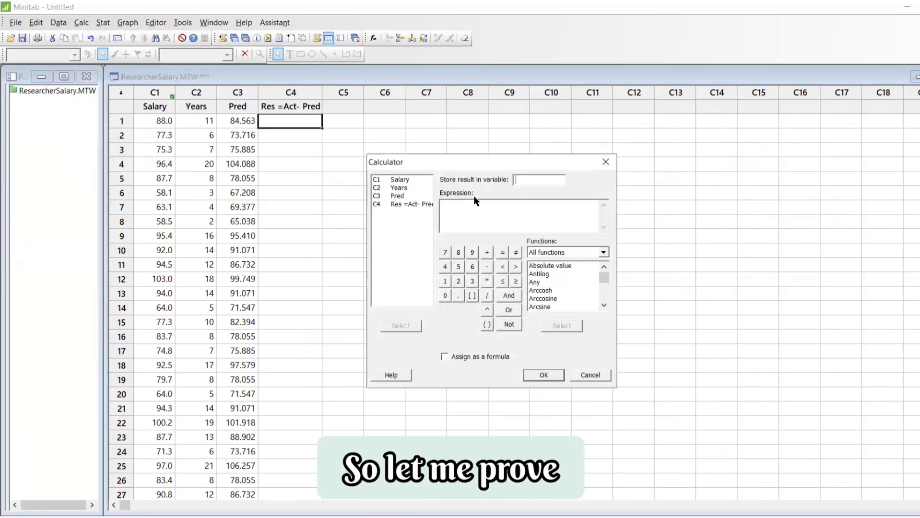
{"action": "double_click", "coordinate": [412, 204]}
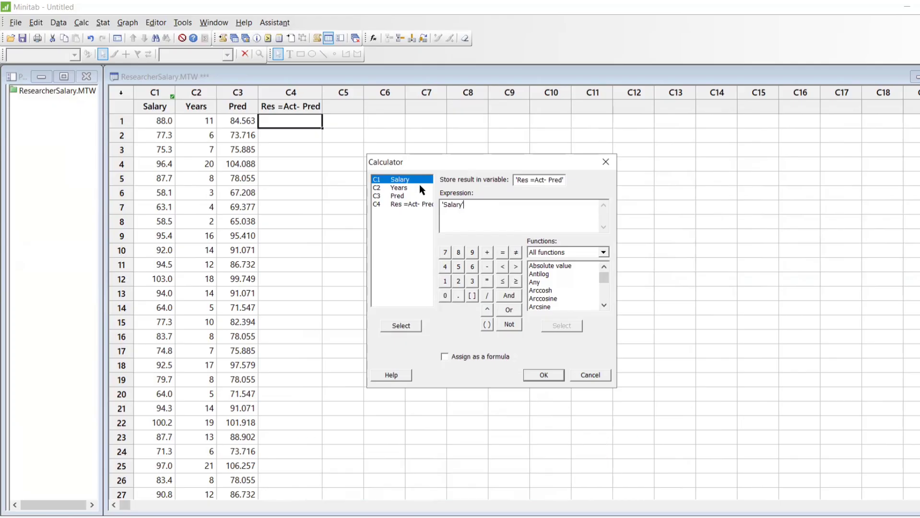
{"action": "type", "text": "-"}
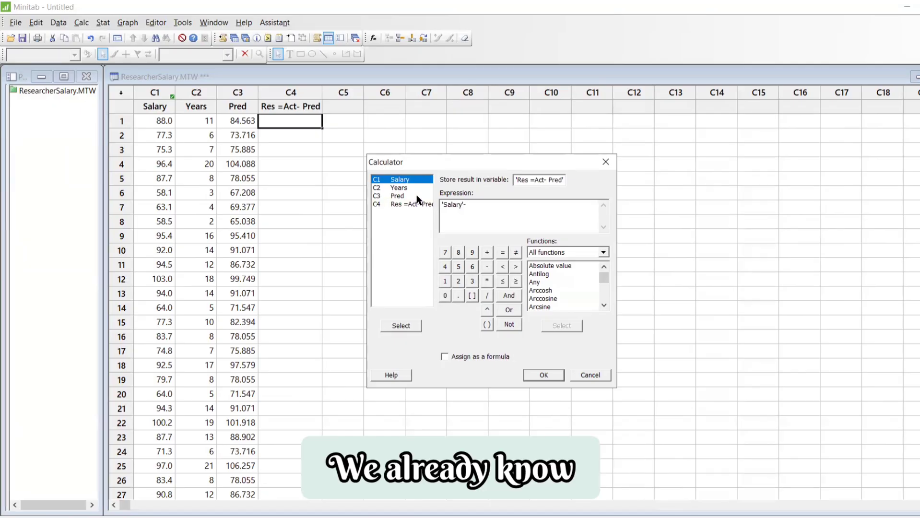
{"action": "double_click", "coordinate": [417, 196]}
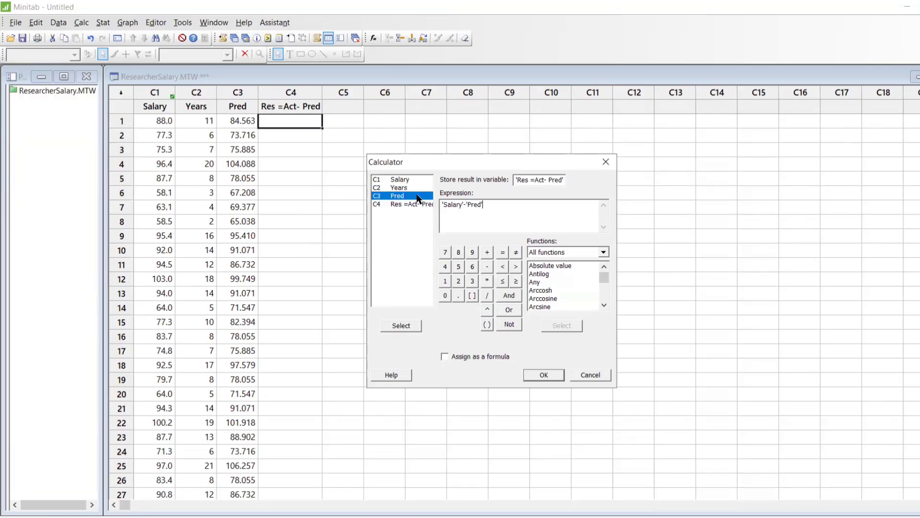
{"action": "left_click", "coordinate": [446, 356]}
{"action": "left_click", "coordinate": [543, 375]}
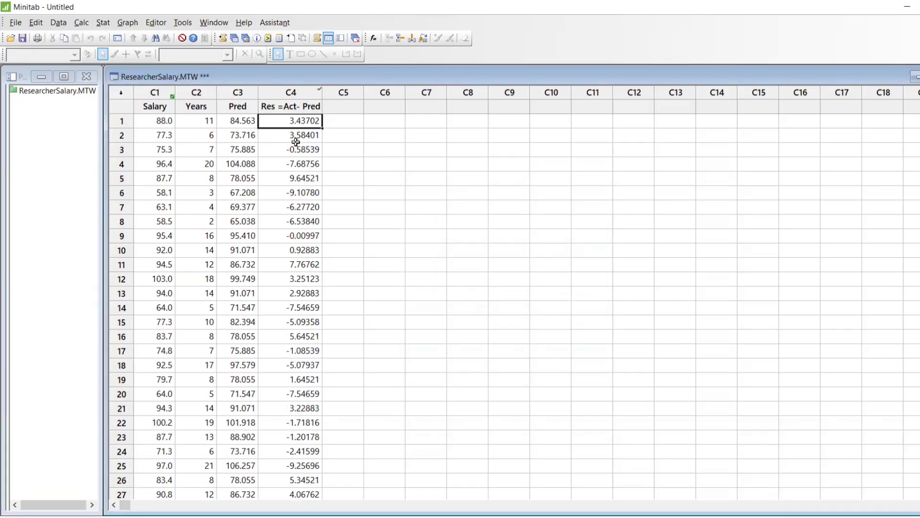
- Switch to Excel, review the Residuals values and widen column K to fit the Standard Residuals heading
{"action": "key", "text": "alt+Tab"}
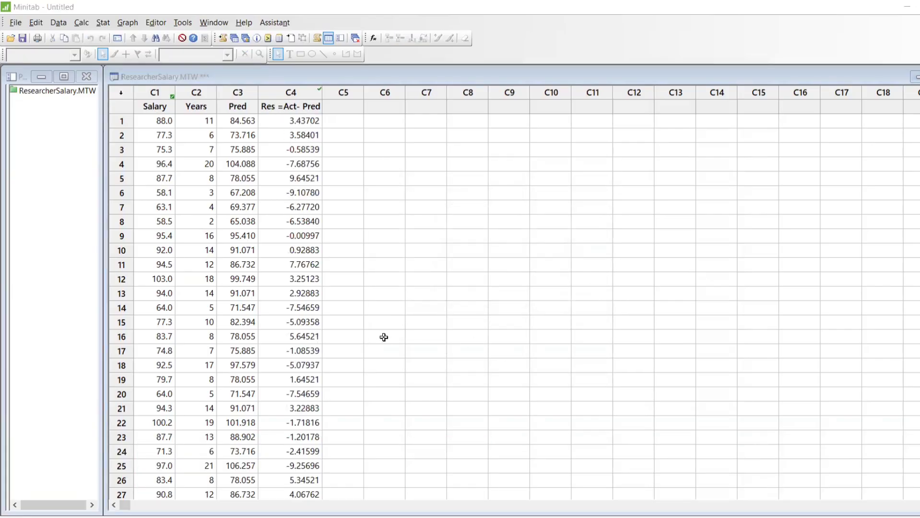
{"action": "key", "text": "alt+Tab"}
{"action": "left_click_drag", "start_coordinate": [444, 335], "coordinate": [453, 421]}
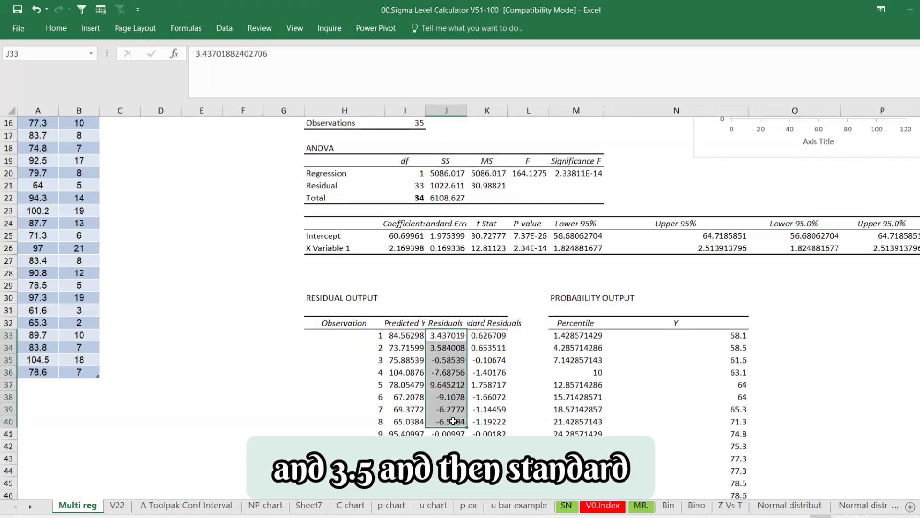
{"action": "left_click", "coordinate": [499, 335]}
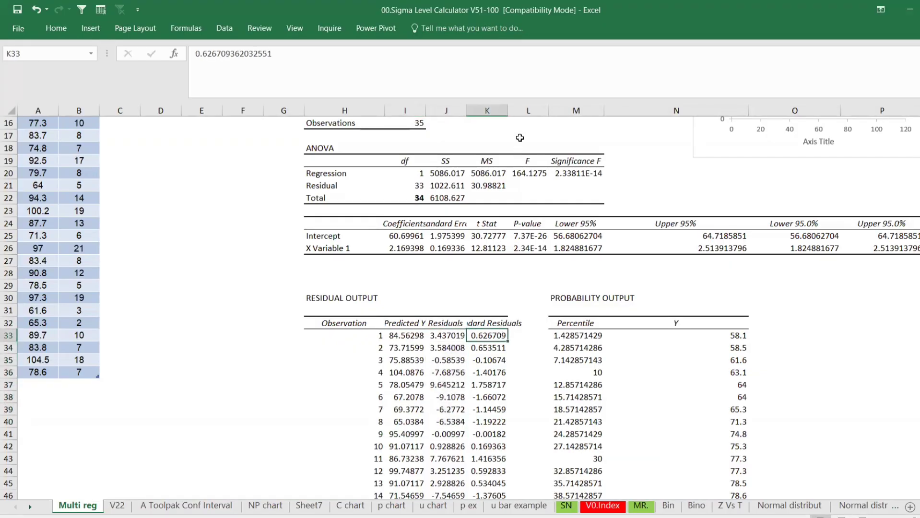
{"action": "double_click", "coordinate": [510, 110]}
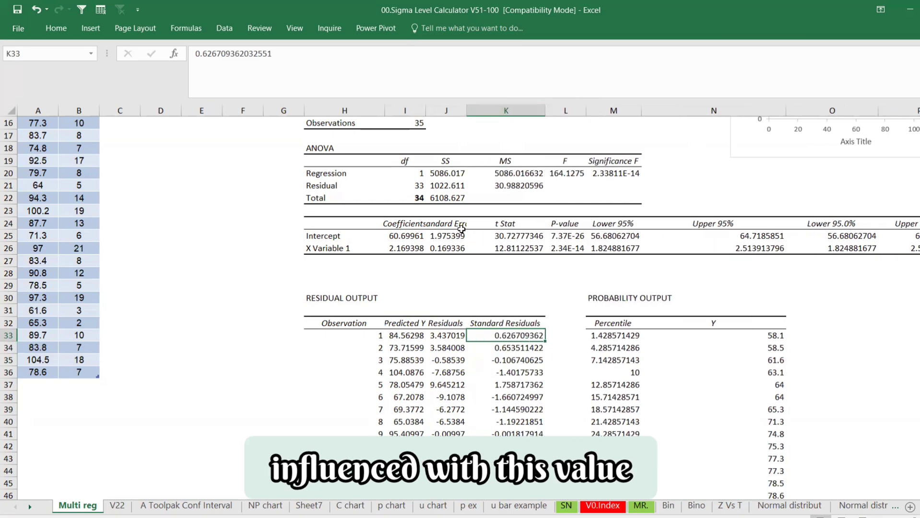
{"action": "scroll", "coordinate": [461, 230], "scroll_direction": "up", "scroll_amount": 2}
{"action": "scroll", "coordinate": [573, 306], "scroll_direction": "down", "scroll_amount": 2}
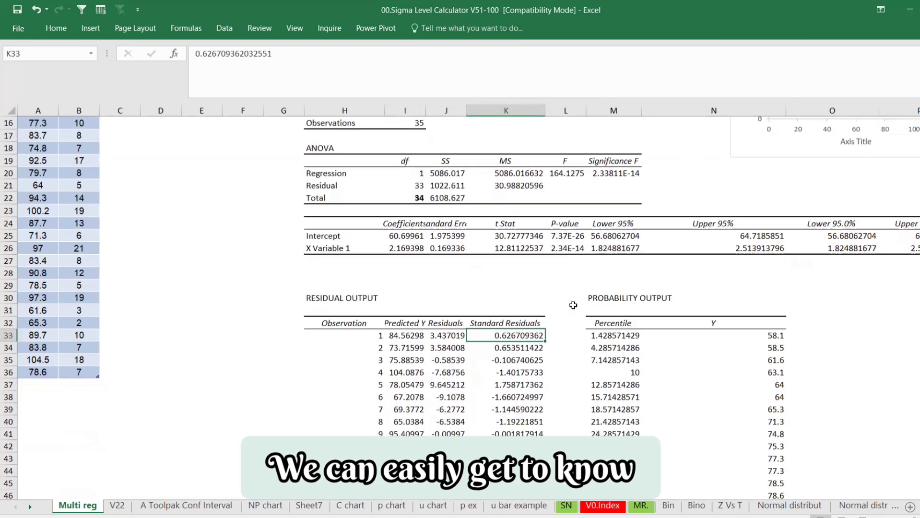
- Examine the Probability Output table's Percentile and Y values from the first to the last row
{"action": "scroll", "coordinate": [520, 352], "scroll_direction": "down", "scroll_amount": 2}
{"action": "left_click_drag", "start_coordinate": [620, 261], "coordinate": [617, 398]}
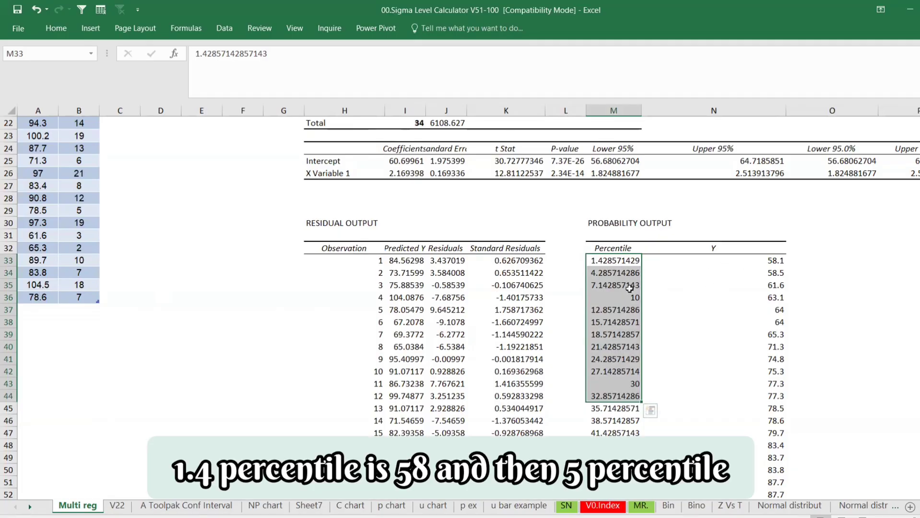
{"action": "scroll", "coordinate": [630, 288], "scroll_direction": "down", "scroll_amount": 9}
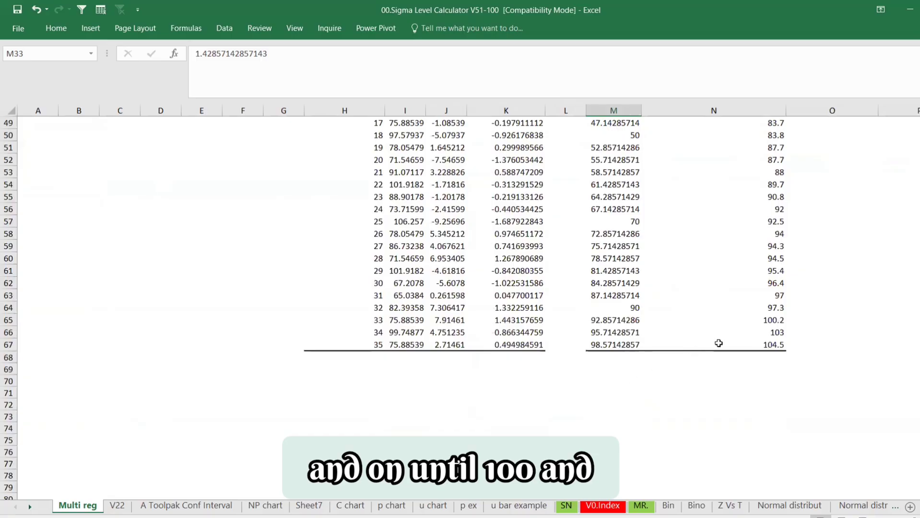
{"action": "scroll", "coordinate": [764, 336], "scroll_direction": "up", "scroll_amount": 10}
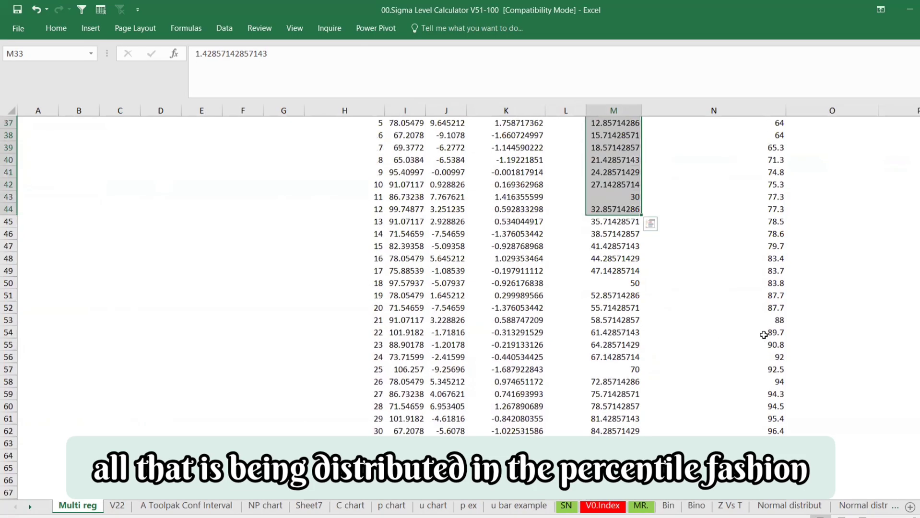
{"action": "scroll", "coordinate": [763, 335], "scroll_direction": "up", "scroll_amount": 4}
{"action": "scroll", "coordinate": [764, 335], "scroll_direction": "down", "scroll_amount": 6}
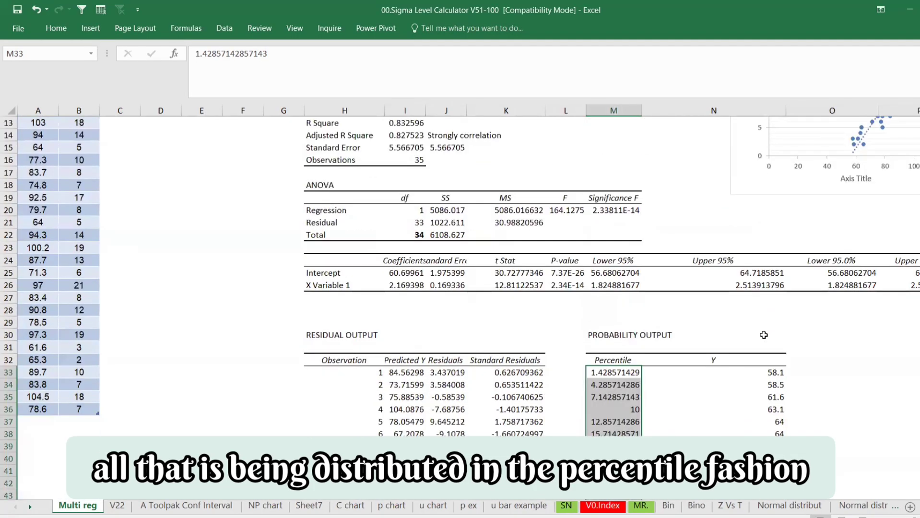
{"action": "scroll", "coordinate": [764, 335], "scroll_direction": "up", "scroll_amount": 4}
{"action": "scroll", "coordinate": [763, 335], "scroll_direction": "down", "scroll_amount": 2}
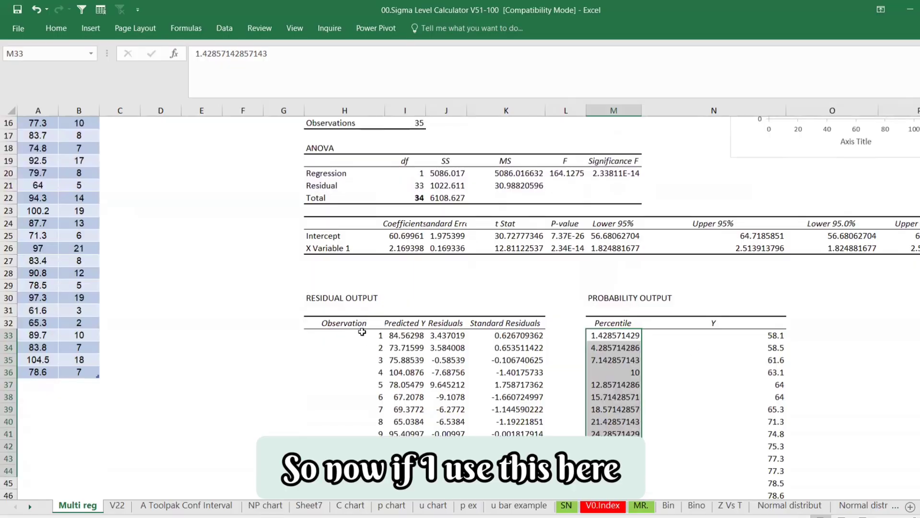
- Copy the Predicted Y, Residuals and Standard Residuals columns with headings into the Salary and Years table, starting at cell C1
{"action": "left_click_drag", "start_coordinate": [411, 325], "coordinate": [509, 481]}
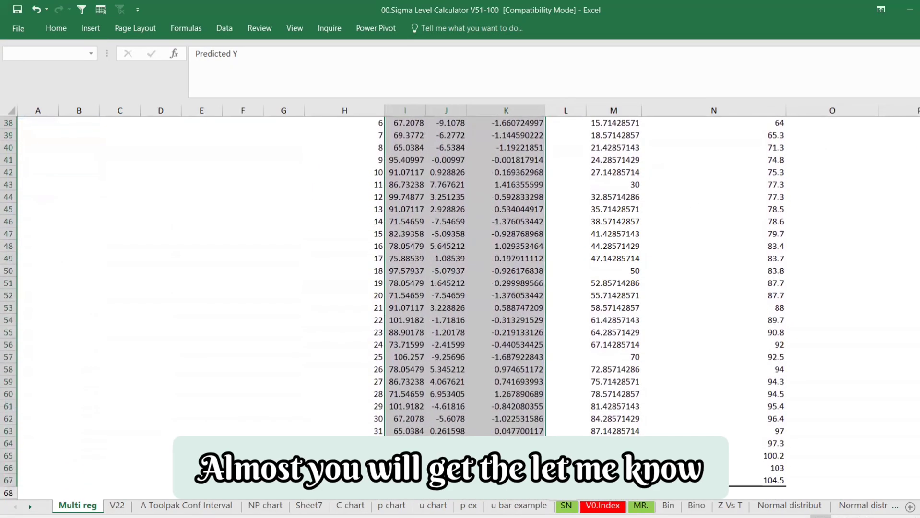
{"action": "scroll", "coordinate": [248, 335], "scroll_direction": "up", "scroll_amount": 12}
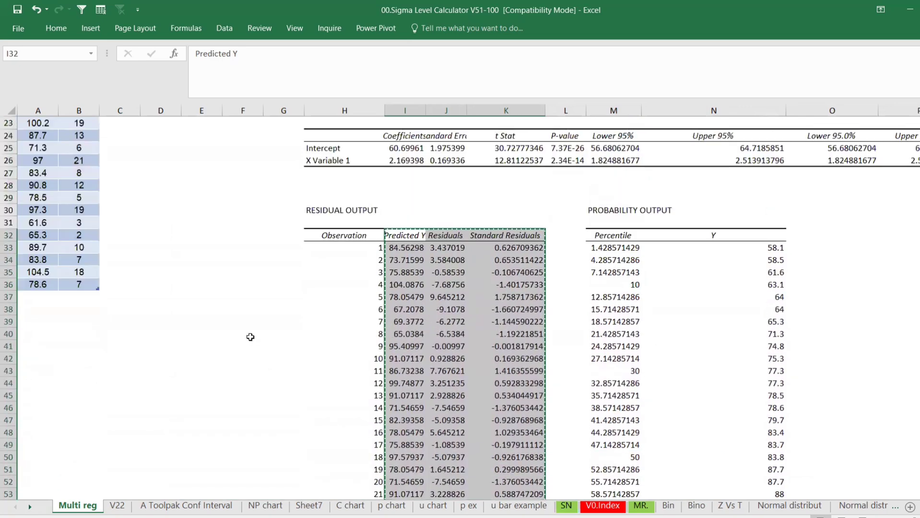
{"action": "left_click", "coordinate": [120, 123]}
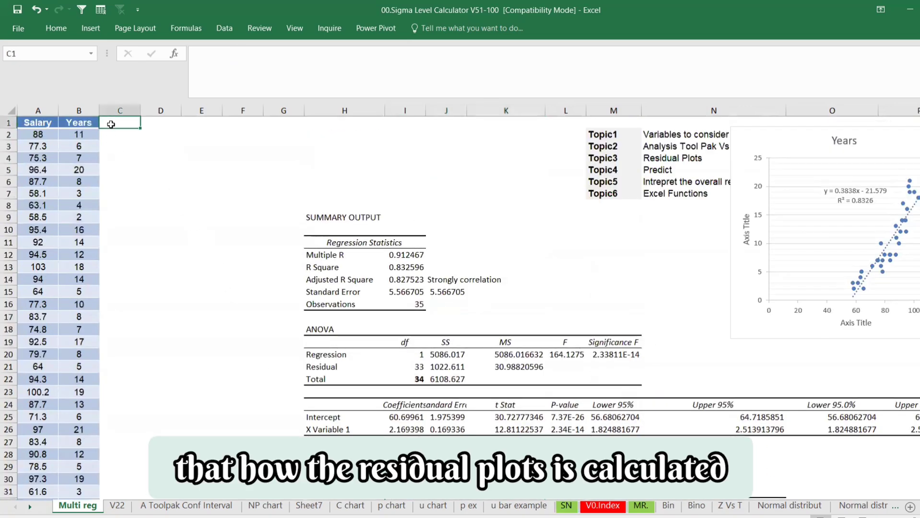
{"action": "key", "text": "ctrl+v"}
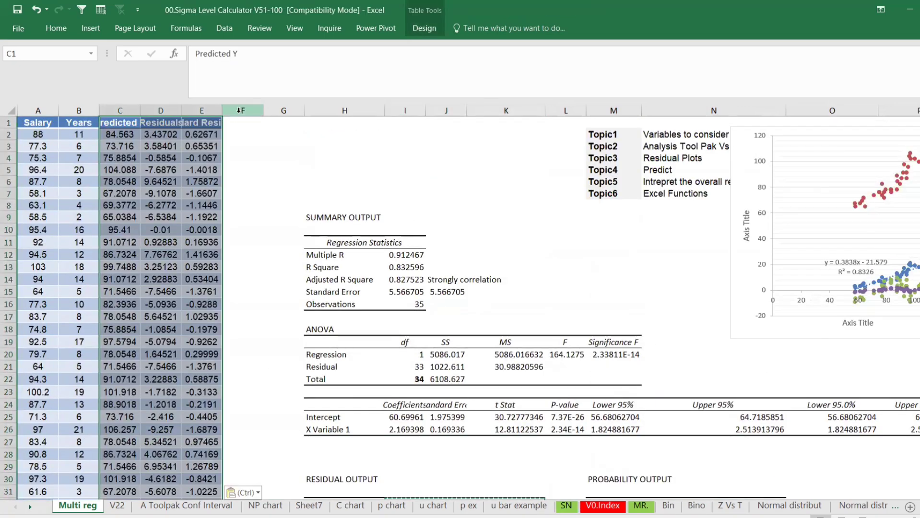
- Insert two blank columns before column G, between the data table and the regression output
{"action": "scroll", "coordinate": [546, 325], "scroll_direction": "down", "scroll_amount": 14}
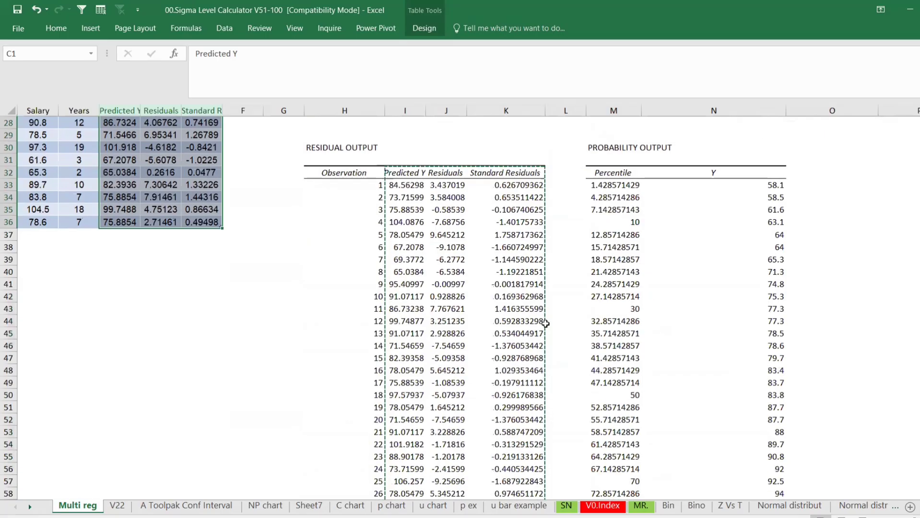
{"action": "scroll", "coordinate": [642, 323], "scroll_direction": "up", "scroll_amount": 6}
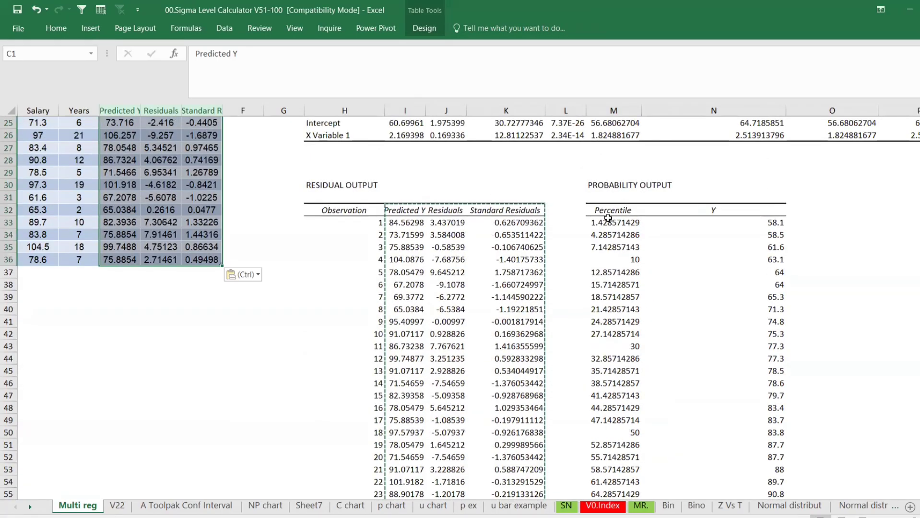
{"action": "scroll", "coordinate": [606, 218], "scroll_direction": "up", "scroll_amount": 4}
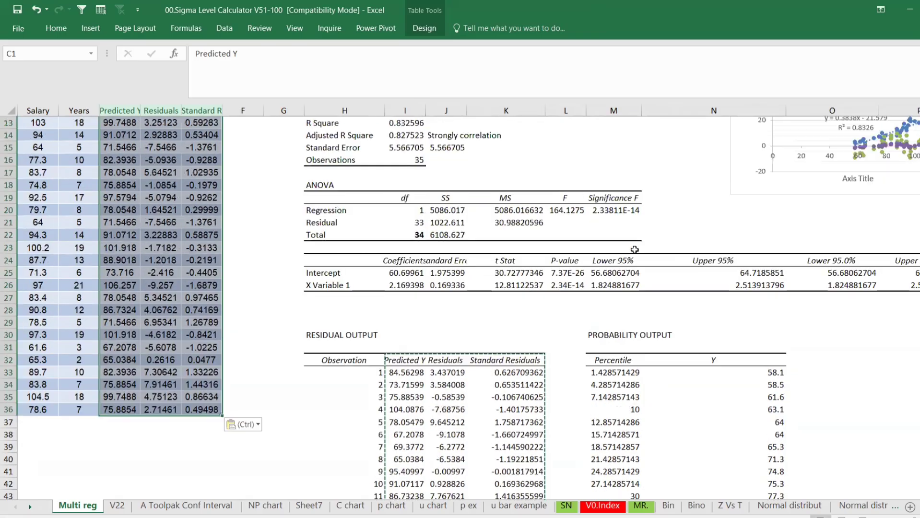
{"action": "left_click", "coordinate": [284, 111]}
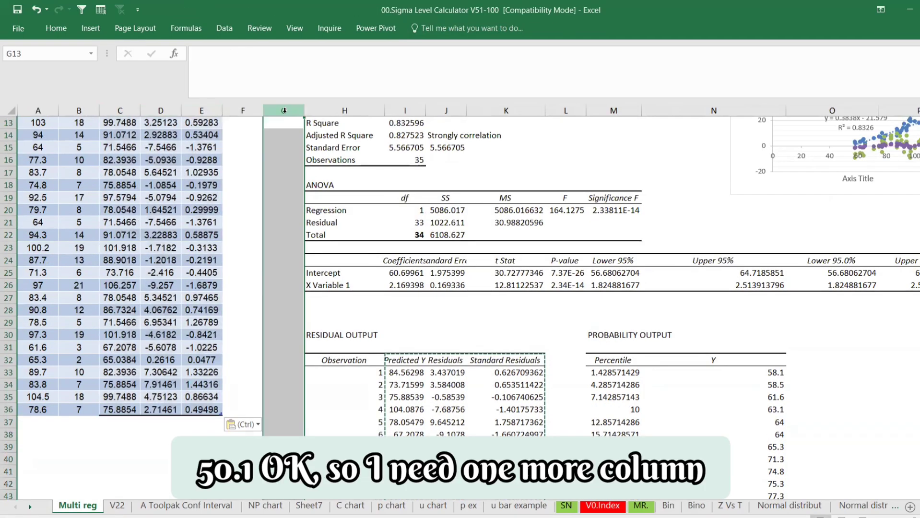
{"action": "key", "text": "ctrl+shift+plus"}
{"action": "key", "text": "ctrl+shift+plus"}
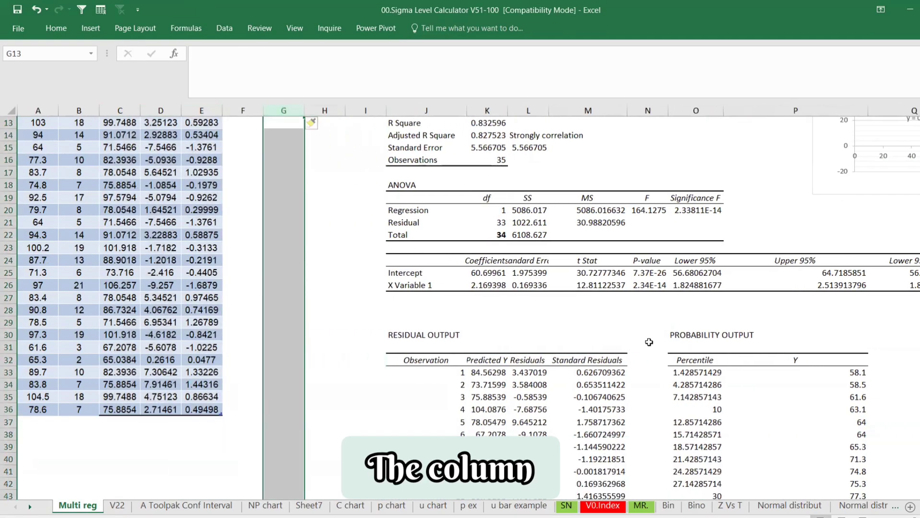
- Copy the Probability Output's Percentile and Y columns with headings into the data table starting at cell F1, and widen column F to fit
{"action": "left_click_drag", "start_coordinate": [689, 360], "coordinate": [841, 516]}
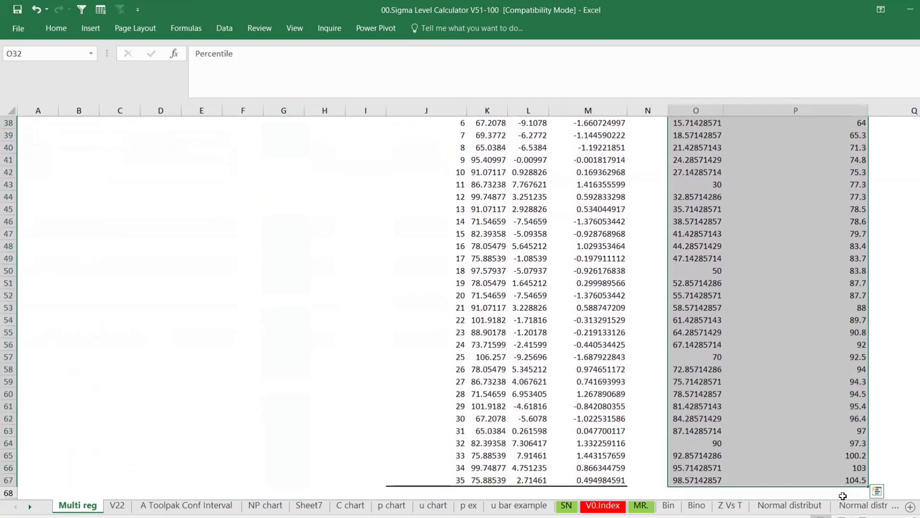
{"action": "scroll", "coordinate": [643, 417], "scroll_direction": "up", "scroll_amount": 12}
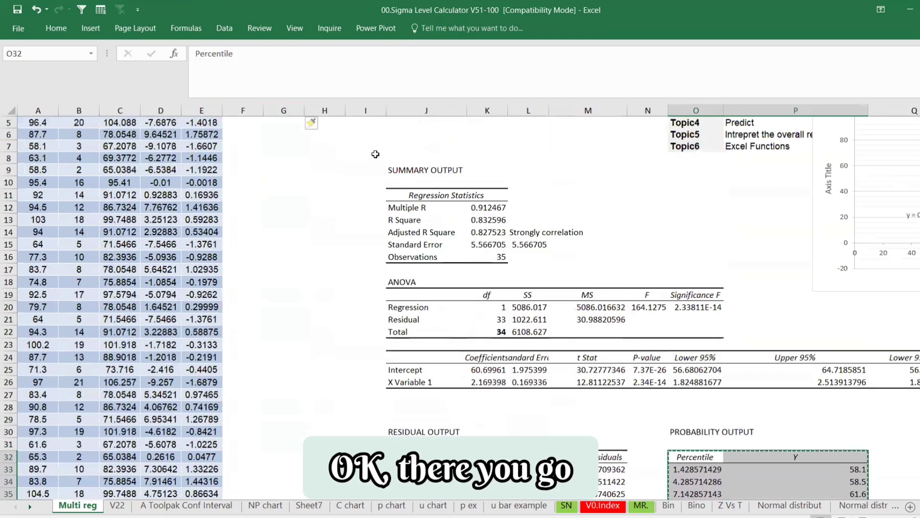
{"action": "left_click", "coordinate": [255, 124]}
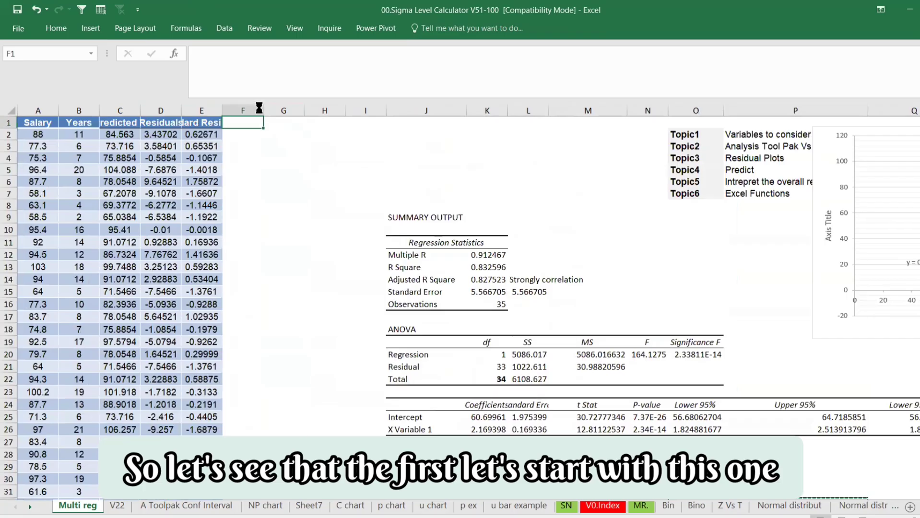
{"action": "key", "text": "ctrl+v"}
{"action": "double_click", "coordinate": [266, 112]}
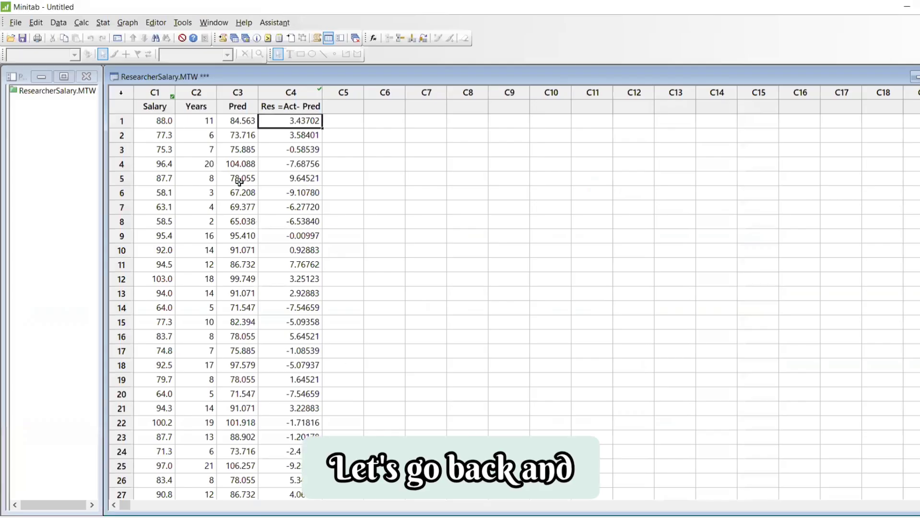
- Switch to Minitab and create a linear fitted line plot with Salary as the response and Years as the predictor
{"action": "left_click", "coordinate": [245, 39]}
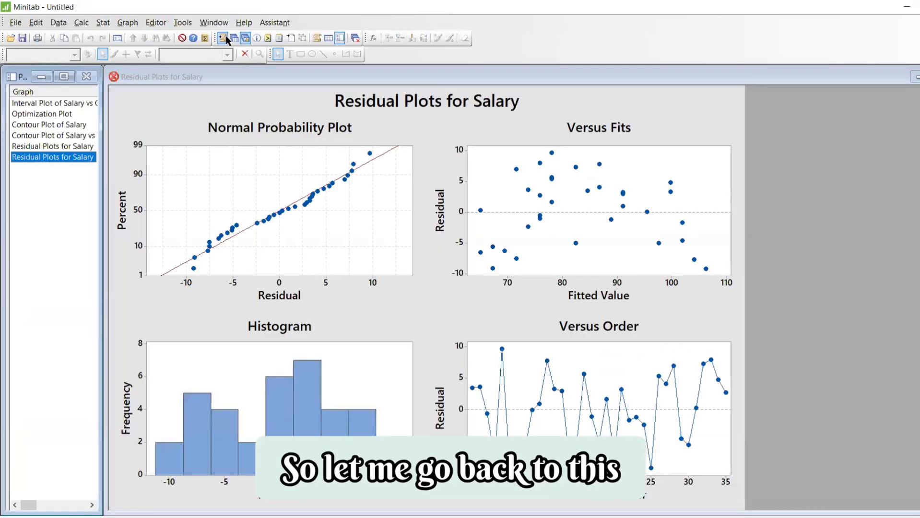
{"action": "left_click", "coordinate": [117, 38]}
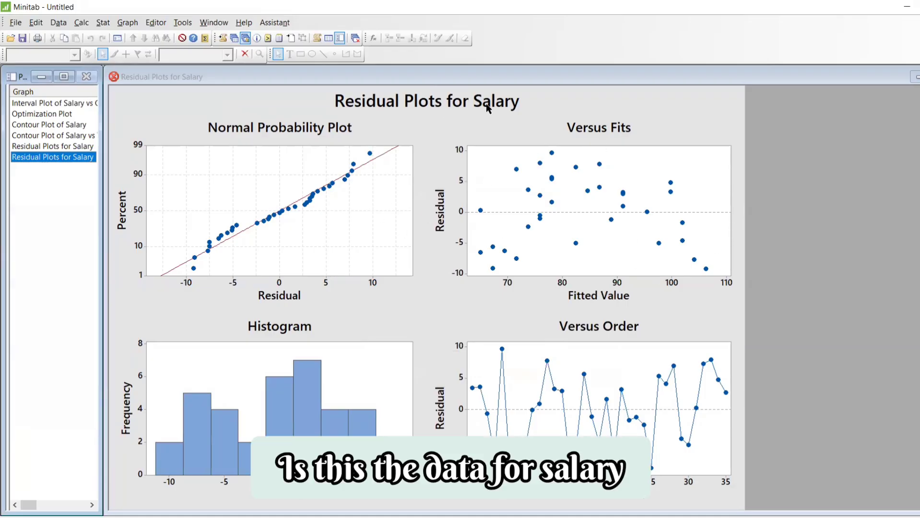
{"action": "left_click", "coordinate": [104, 22]}
{"action": "mouse_move", "coordinate": [183, 49]}
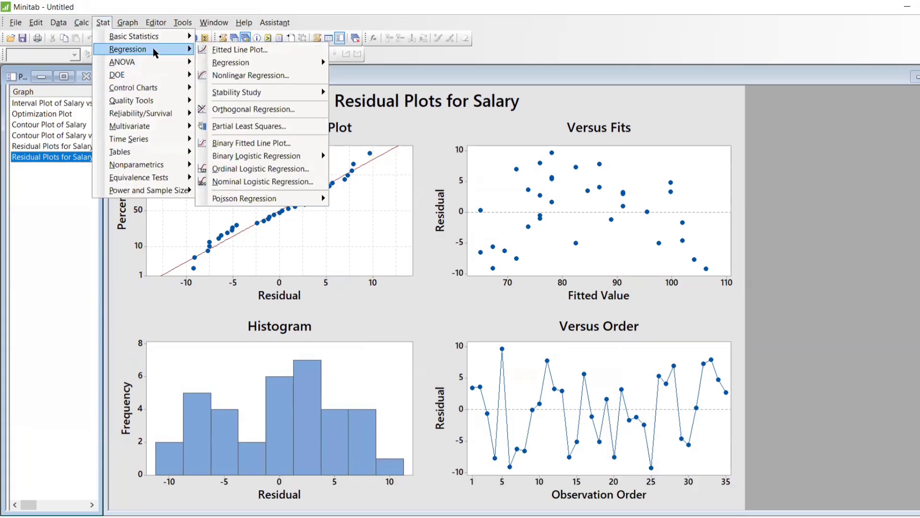
{"action": "left_click", "coordinate": [228, 51]}
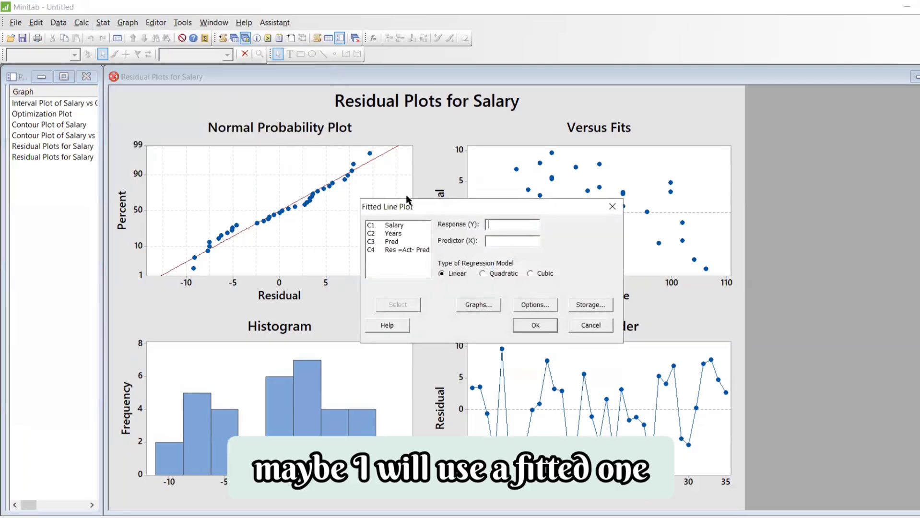
{"action": "left_click", "coordinate": [402, 226]}
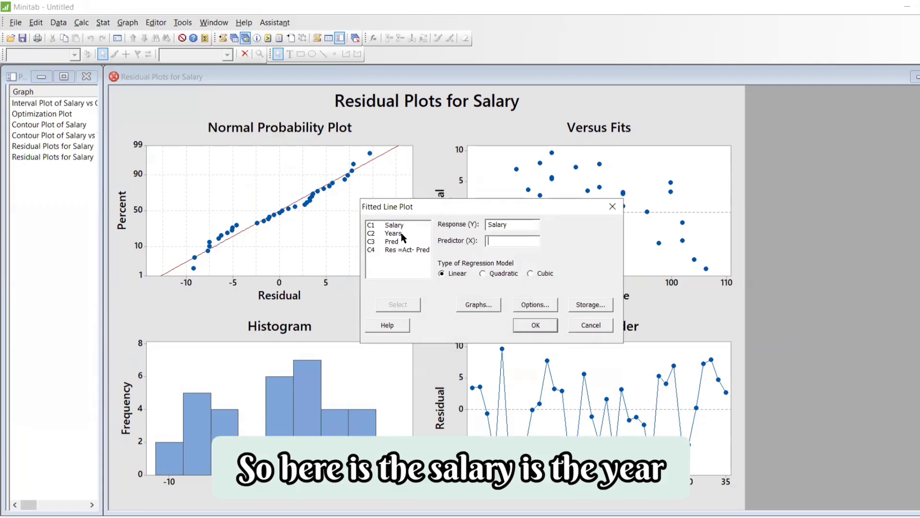
{"action": "double_click", "coordinate": [401, 234]}
{"action": "left_click", "coordinate": [535, 327]}
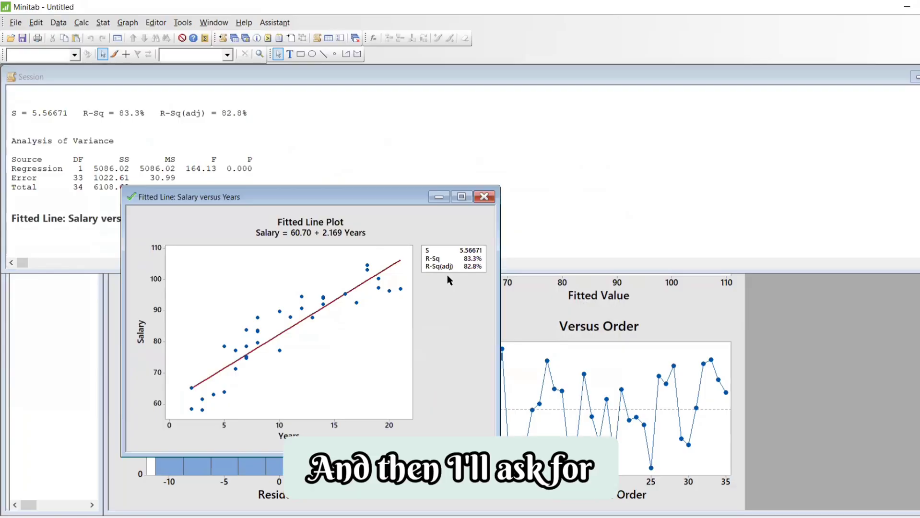
- Rerun the Salary versus Years fitted line plot with regular residuals in a four-in-one residual plot
{"action": "key", "text": "ctrl+e"}
{"action": "left_click", "coordinate": [554, 304]}
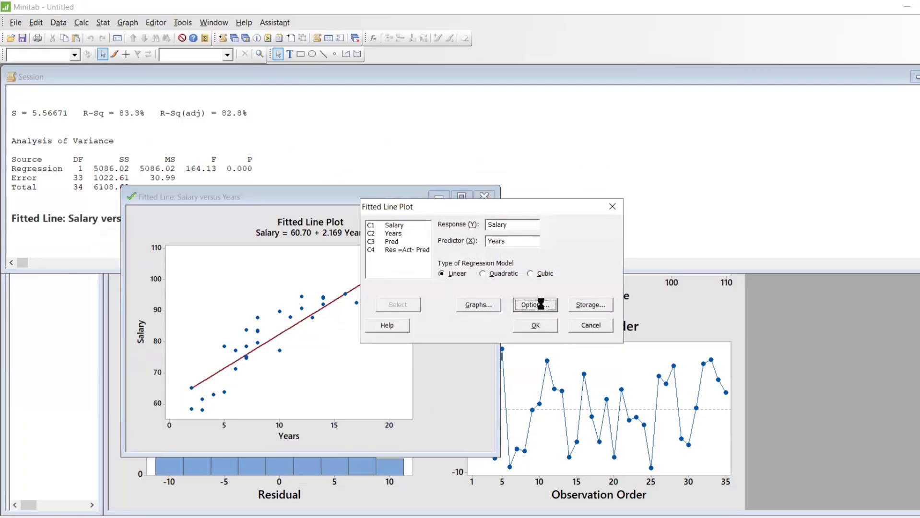
{"action": "left_click", "coordinate": [581, 354]}
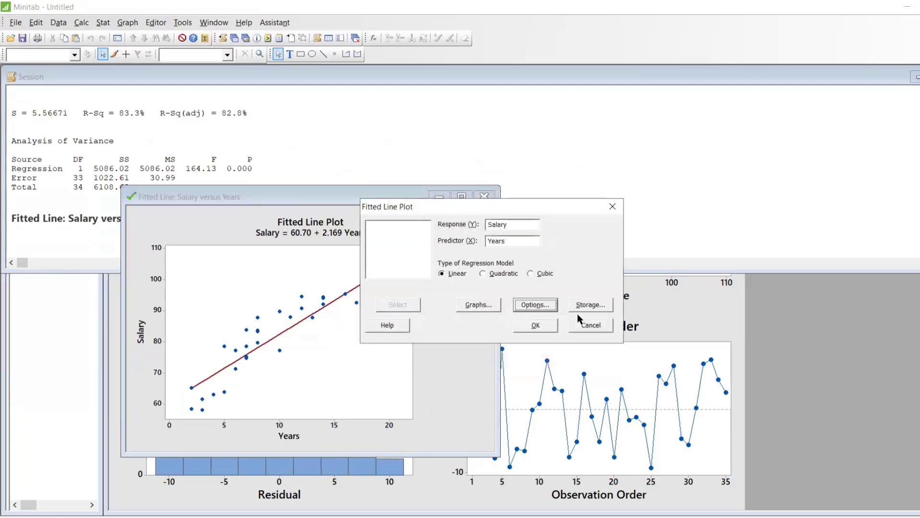
{"action": "left_click", "coordinate": [585, 306]}
{"action": "left_click", "coordinate": [561, 333]}
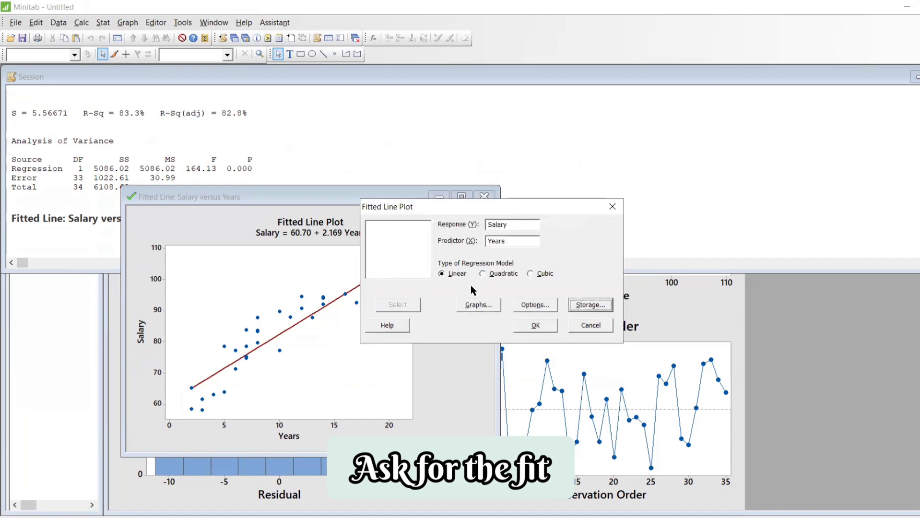
{"action": "left_click", "coordinate": [479, 304]}
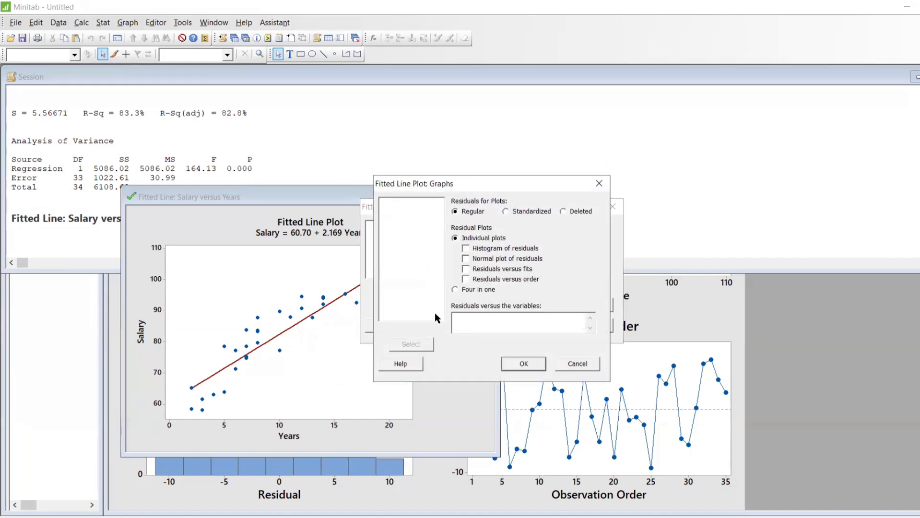
{"action": "left_click", "coordinate": [454, 290]}
{"action": "left_click", "coordinate": [523, 363]}
{"action": "left_click", "coordinate": [536, 325]}
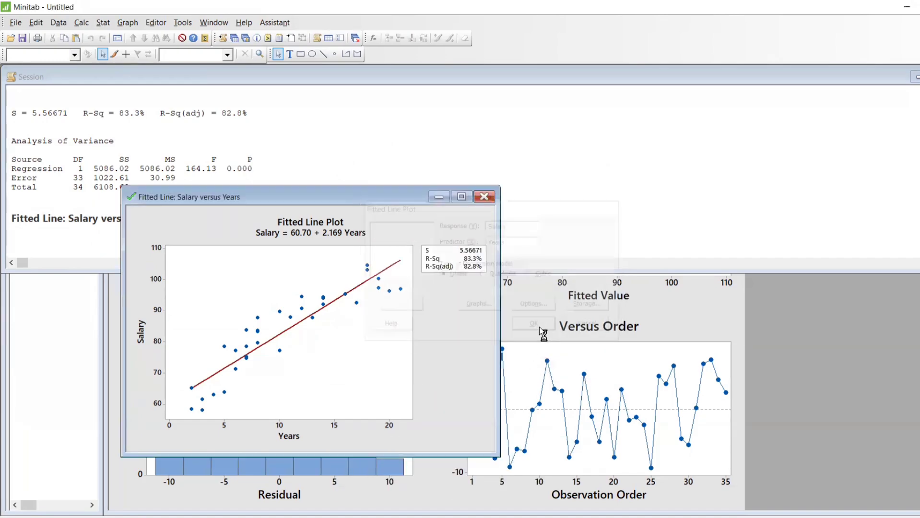
{"action": "left_click", "coordinate": [498, 237]}
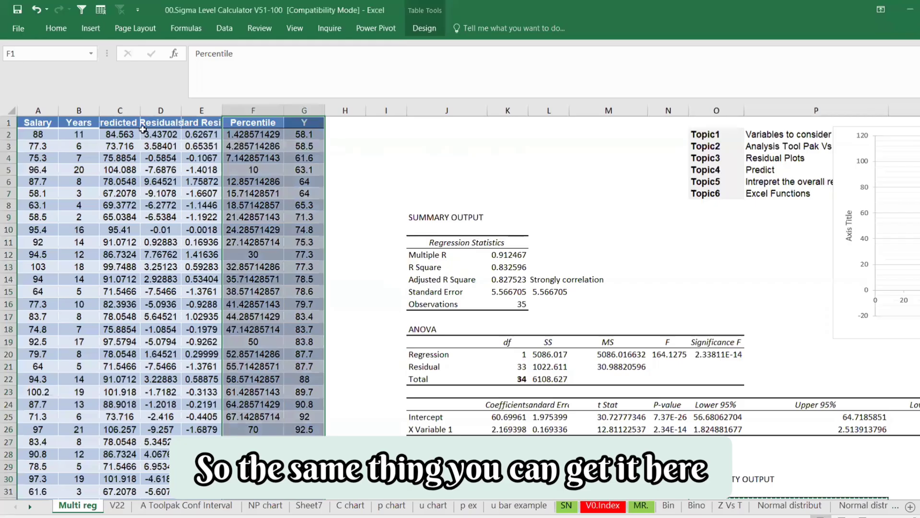
- Switch to Excel, insert the recommended scatter chart with lines and markers for the Residuals in column D, and enlarge it
{"action": "left_click", "coordinate": [151, 111]}
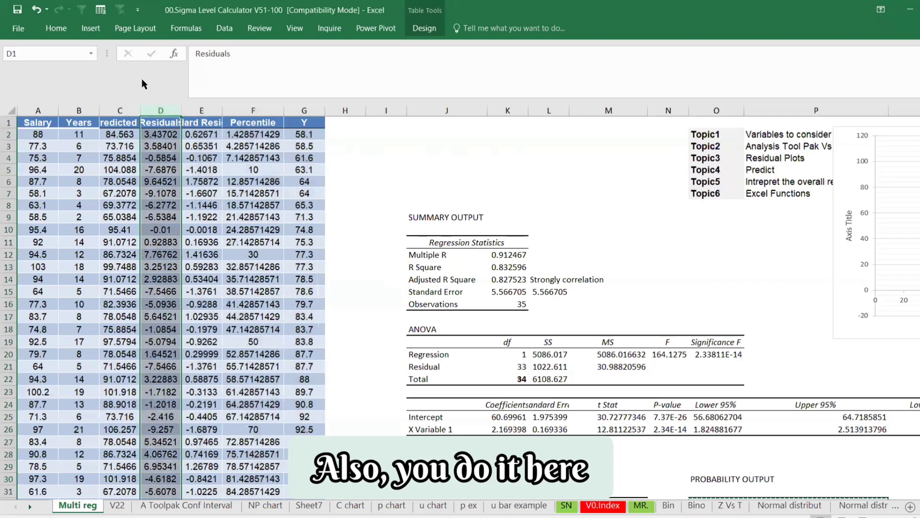
{"action": "left_click", "coordinate": [56, 27]}
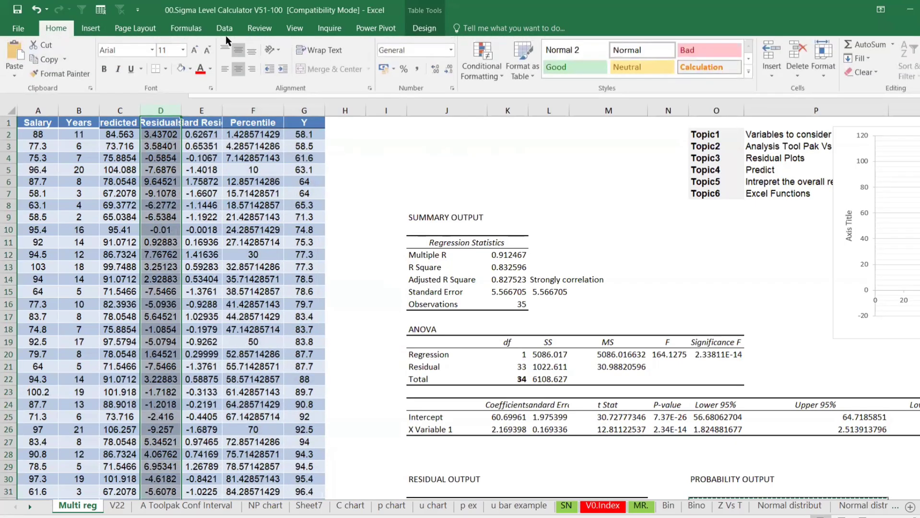
{"action": "left_click", "coordinate": [91, 28]}
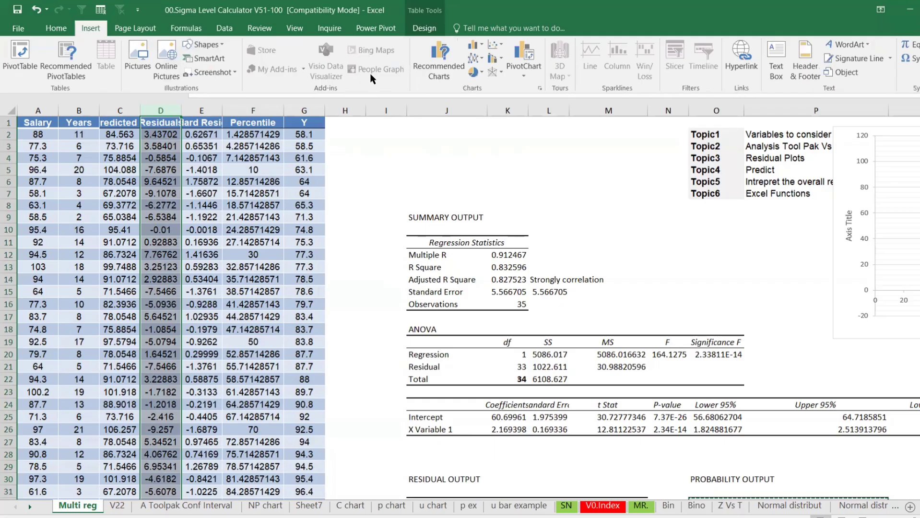
{"action": "left_click", "coordinate": [430, 65]}
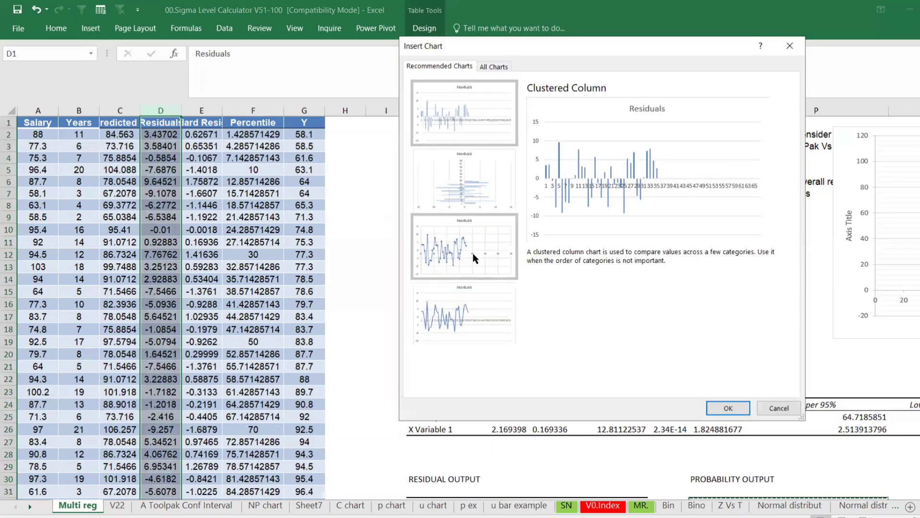
{"action": "left_click", "coordinate": [473, 253]}
{"action": "left_click", "coordinate": [735, 408]}
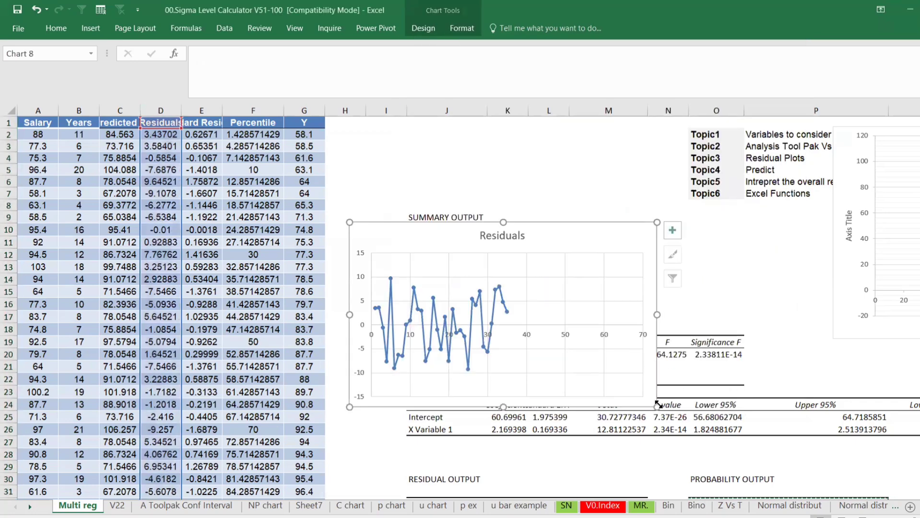
{"action": "left_click_drag", "start_coordinate": [658, 406], "coordinate": [783, 437]}
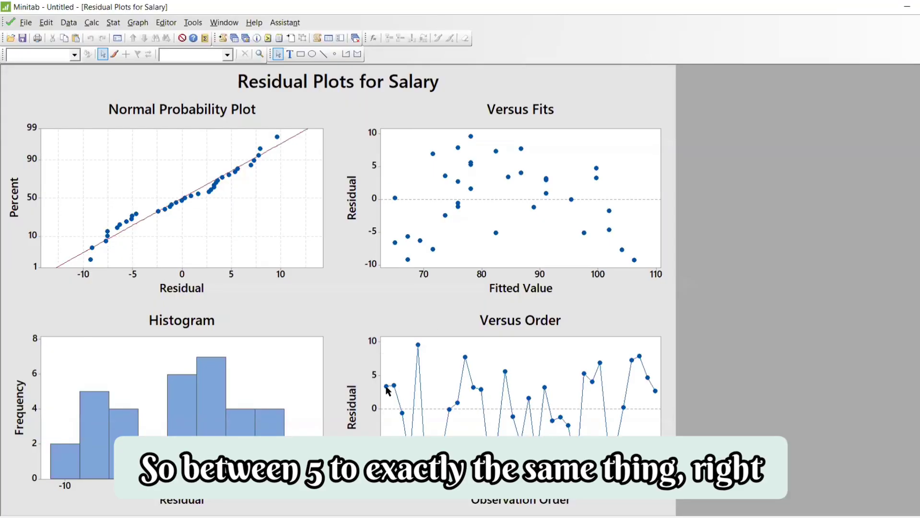
- Compare the first point of Minitab's Versus Order plot with the first point of Excel's Residuals chart
{"action": "mouse_move", "coordinate": [387, 389]}
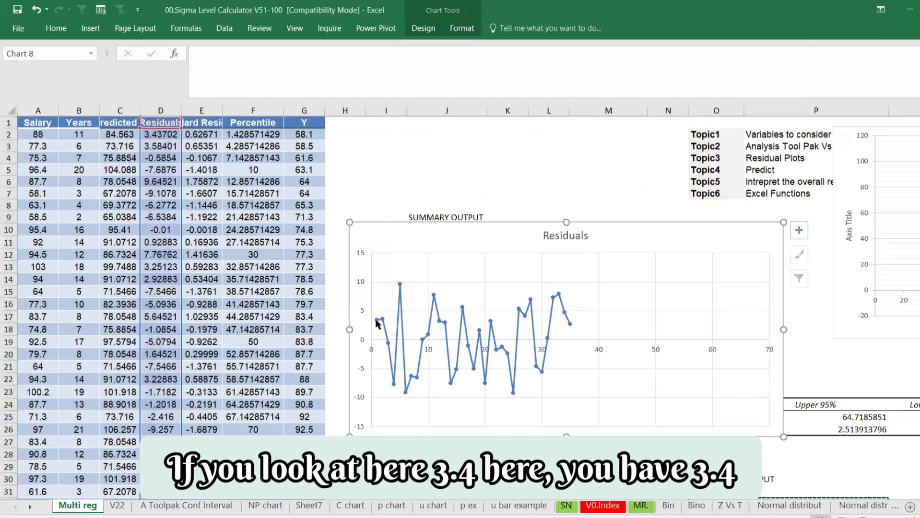
{"action": "mouse_move", "coordinate": [377, 324]}
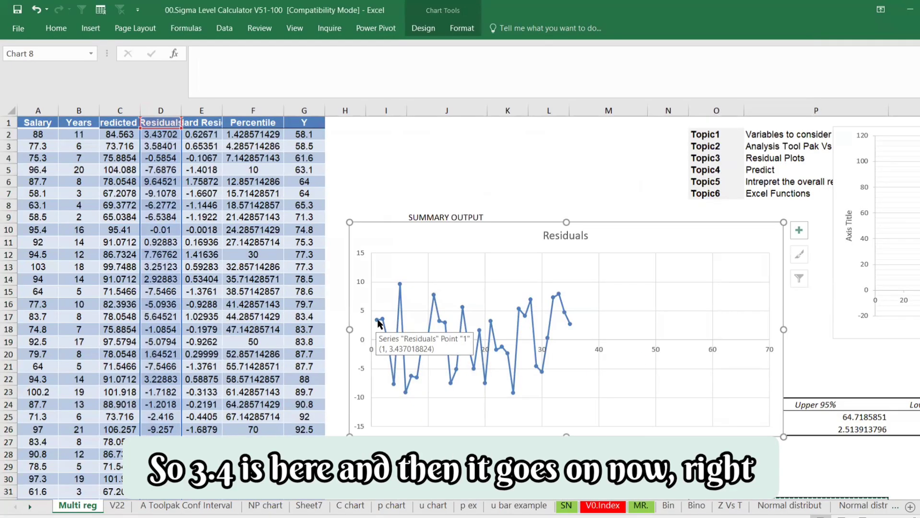
{"action": "left_click", "coordinate": [377, 320]}
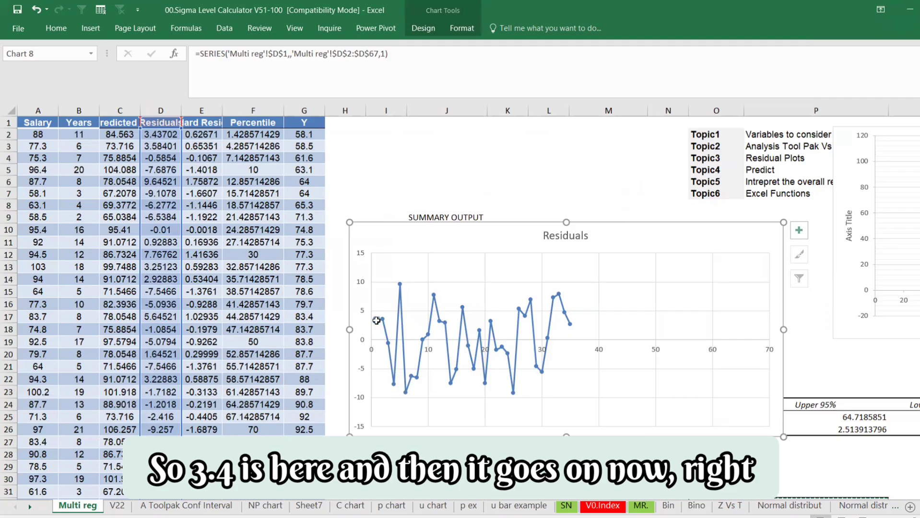
- Set the maximum bound of the Residuals chart's horizontal axis to 35
{"action": "right_click", "coordinate": [770, 354]}
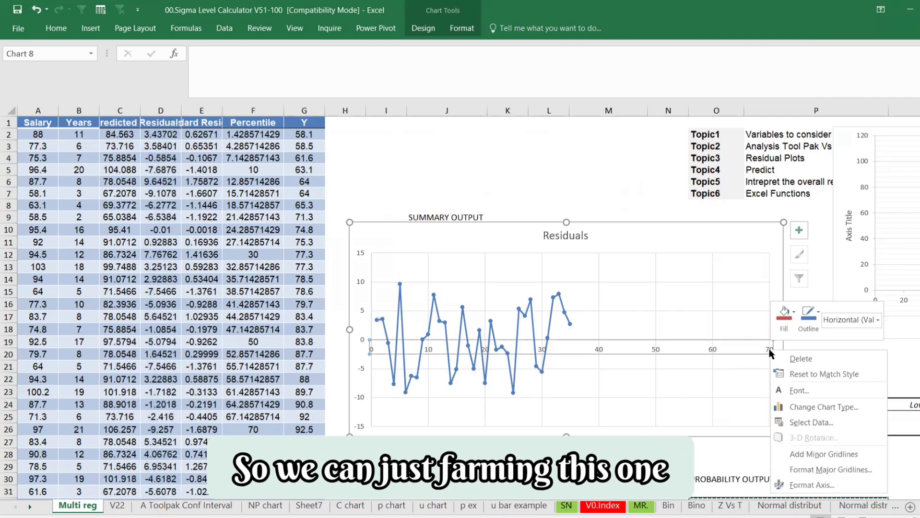
{"action": "left_click", "coordinate": [813, 482]}
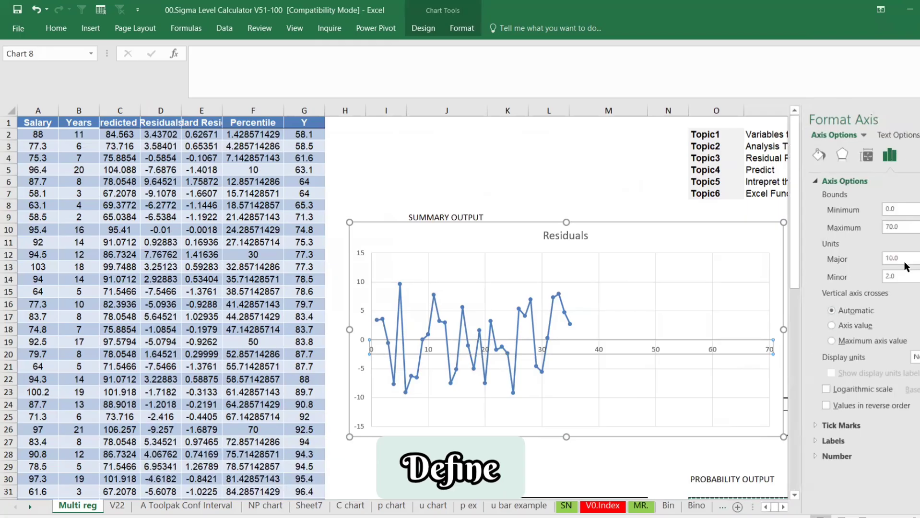
{"action": "left_click", "coordinate": [897, 227]}
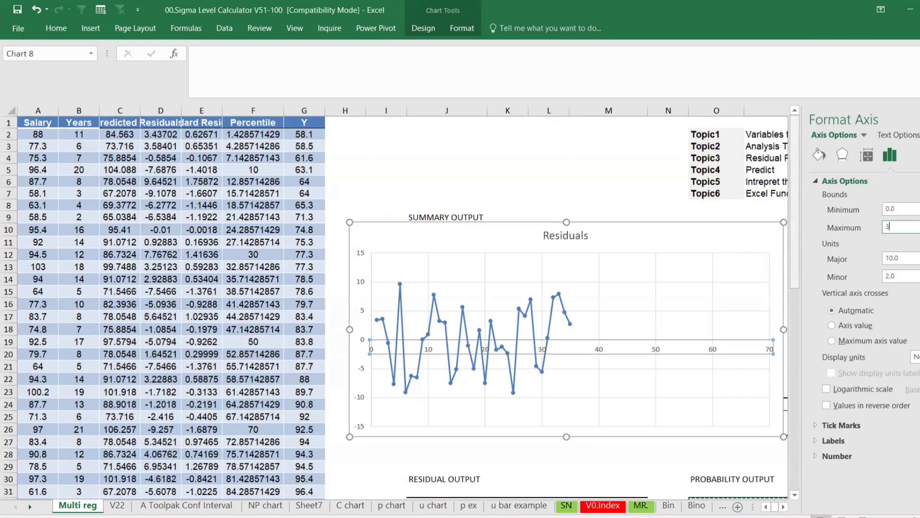
{"action": "left_click", "coordinate": [595, 166]}
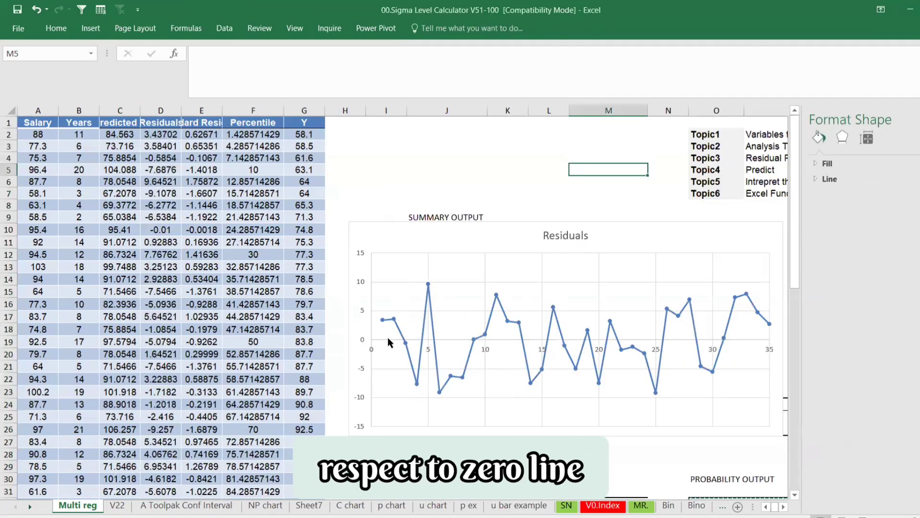
- Change the residuals chart's title to "Versus Plot"
{"action": "left_click", "coordinate": [388, 339]}
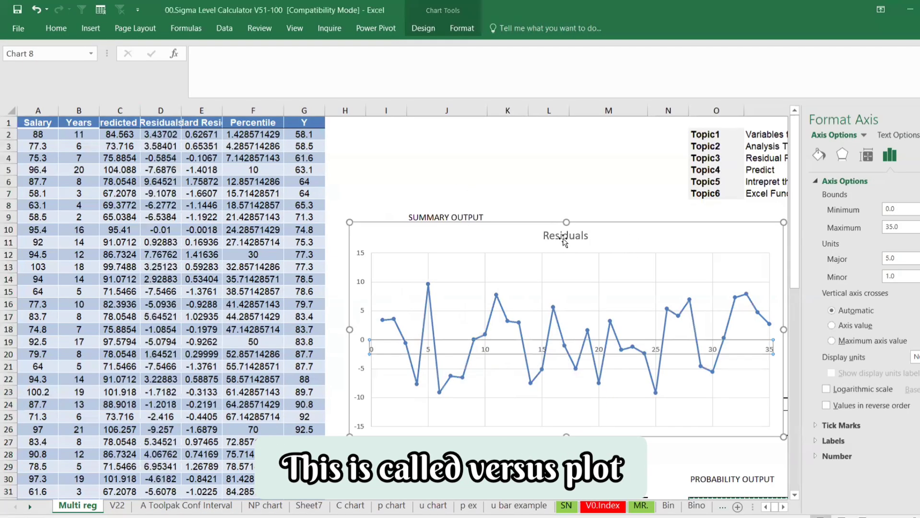
{"action": "left_click", "coordinate": [565, 237]}
{"action": "double_click", "coordinate": [563, 235]}
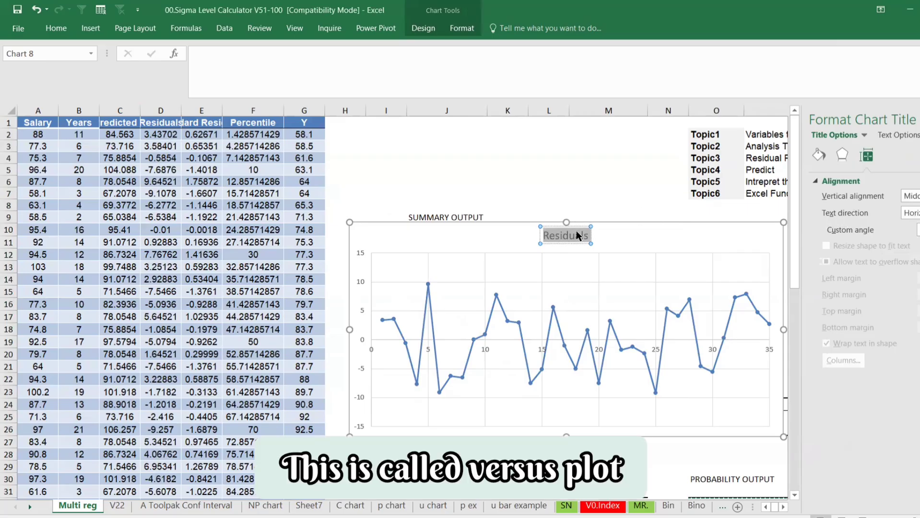
{"action": "type", "text": "Versu"}
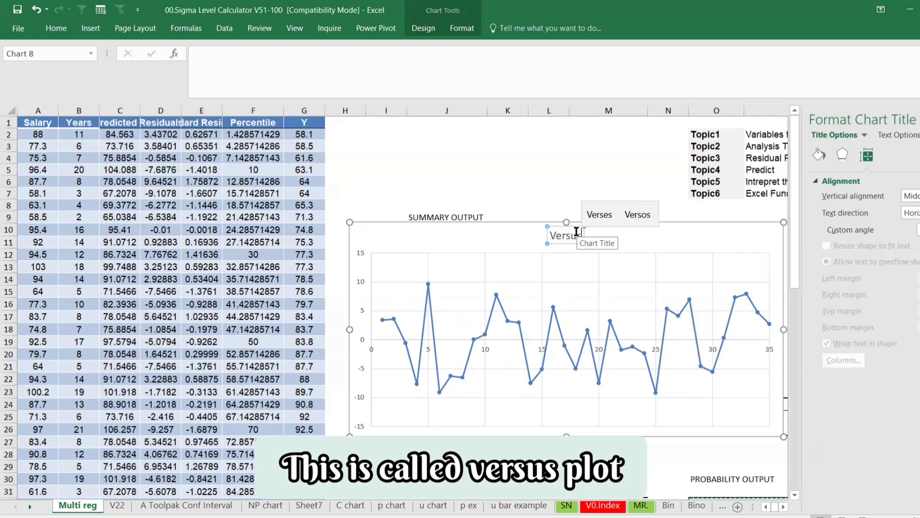
{"action": "type", "text": "s Plo"}
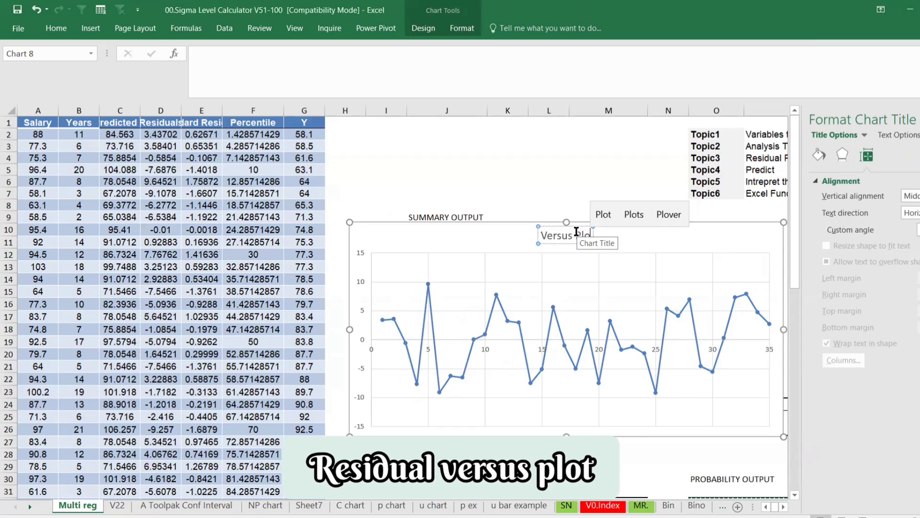
{"action": "type", "text": "t"}
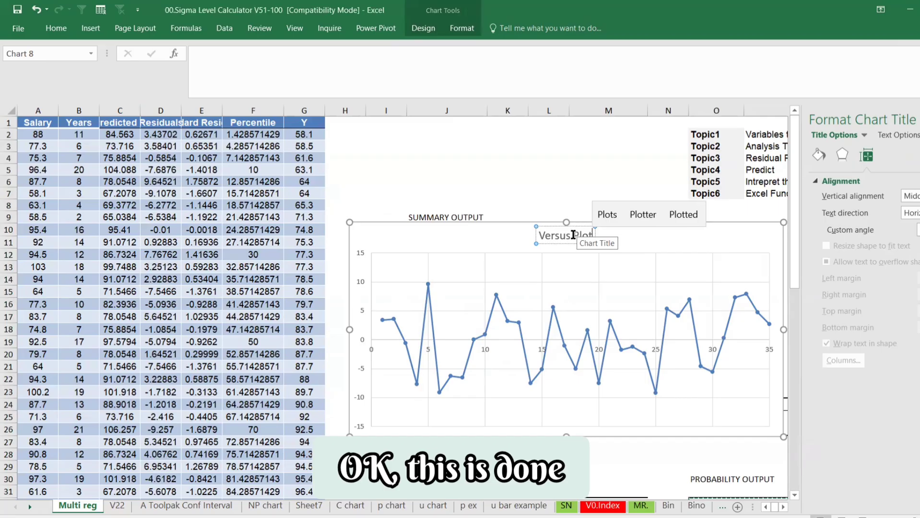
{"action": "left_click", "coordinate": [620, 231]}
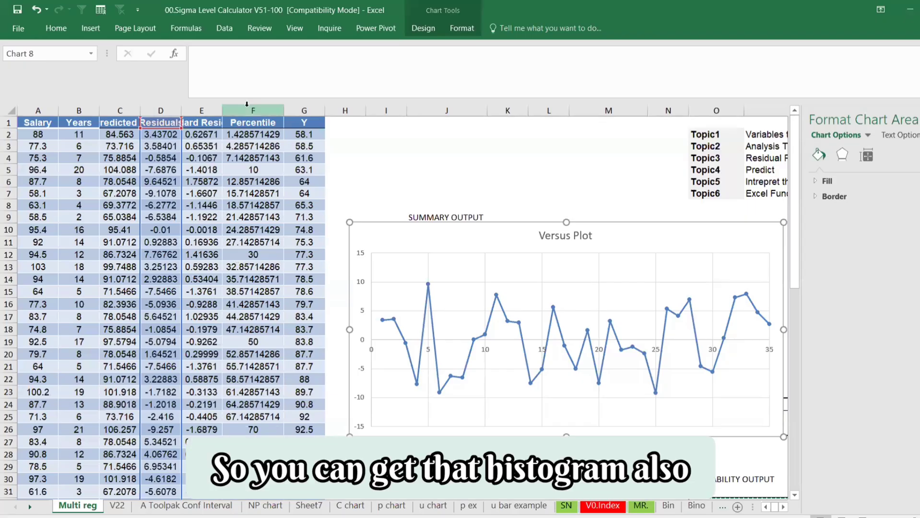
- Insert a Scatter with Smooth Lines and Markers chart from the Percentile and Y columns (F and G), and move it off the source data
{"action": "left_click_drag", "start_coordinate": [247, 104], "coordinate": [307, 106]}
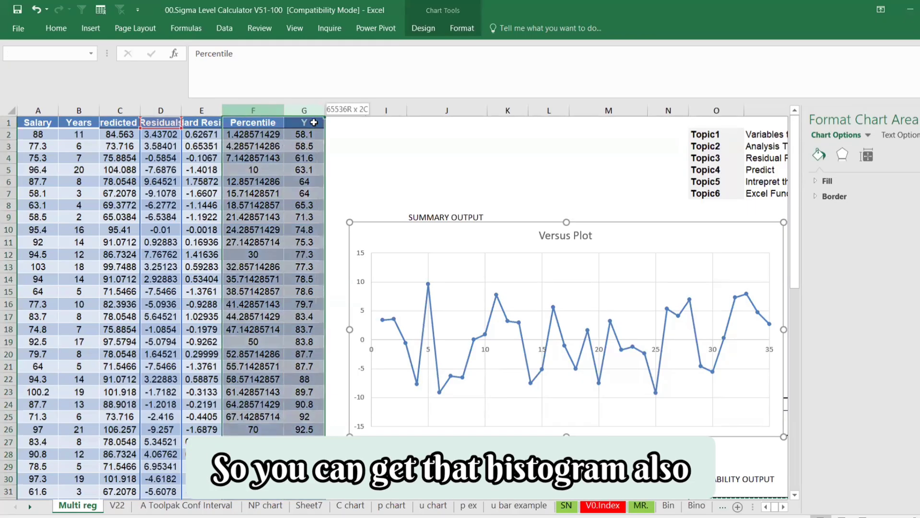
{"action": "left_click", "coordinate": [61, 31]}
{"action": "left_click", "coordinate": [91, 28]}
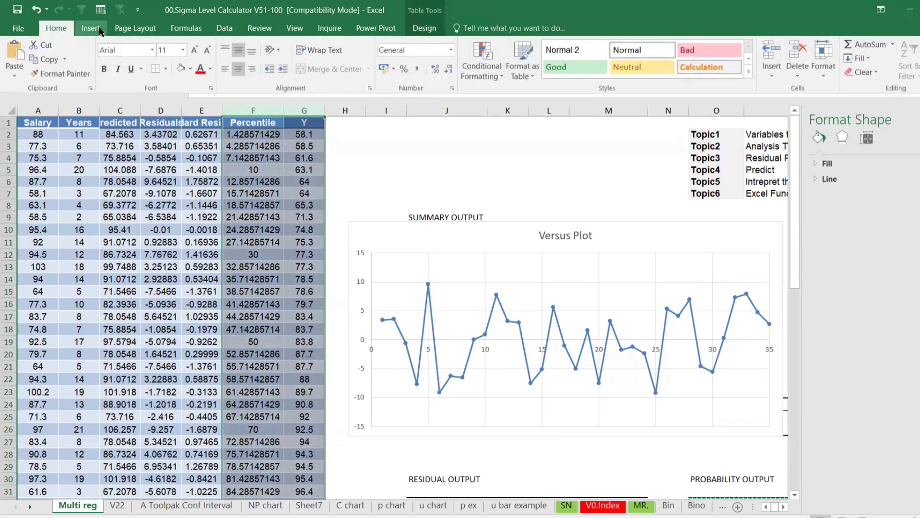
{"action": "left_click", "coordinate": [434, 67]}
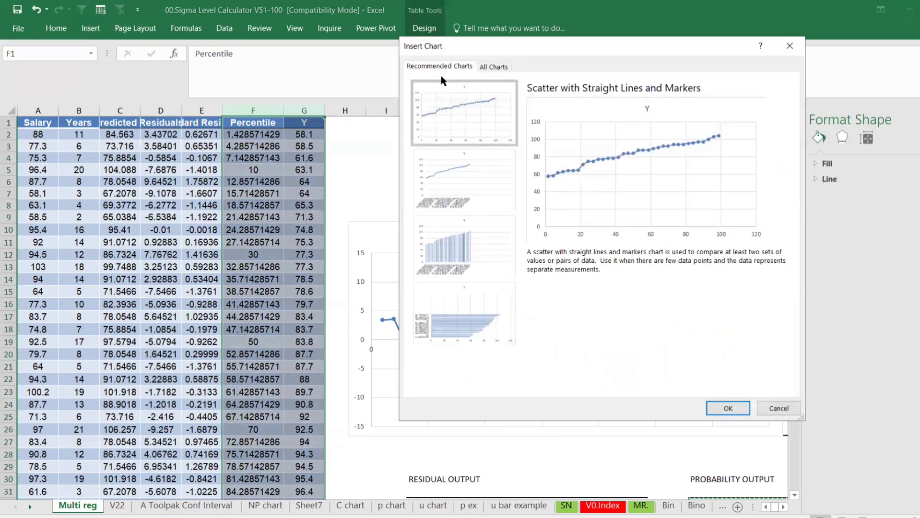
{"action": "left_click", "coordinate": [494, 68]}
{"action": "left_click", "coordinate": [453, 186]}
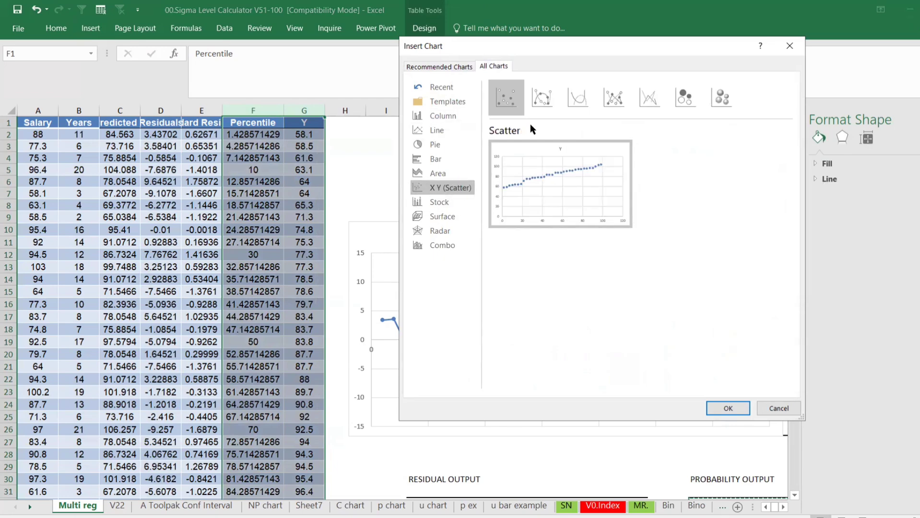
{"action": "left_click", "coordinate": [539, 99]}
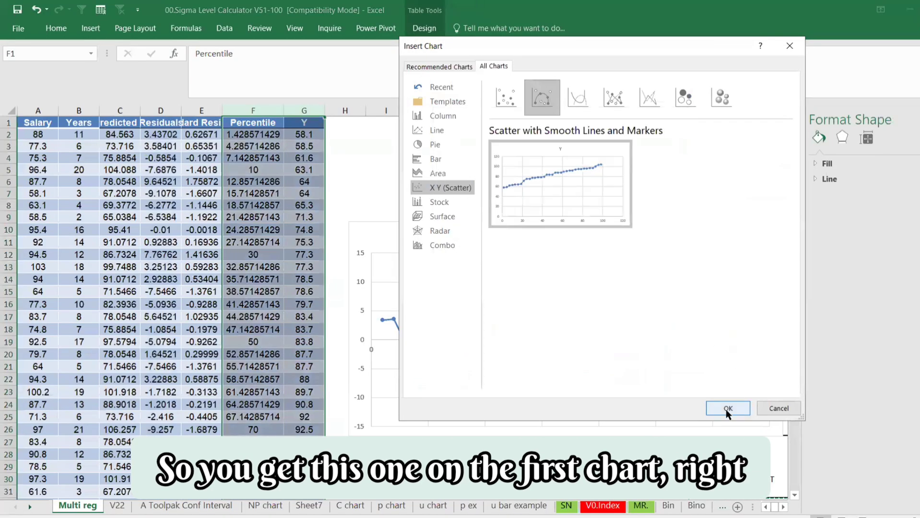
{"action": "left_click", "coordinate": [728, 408]}
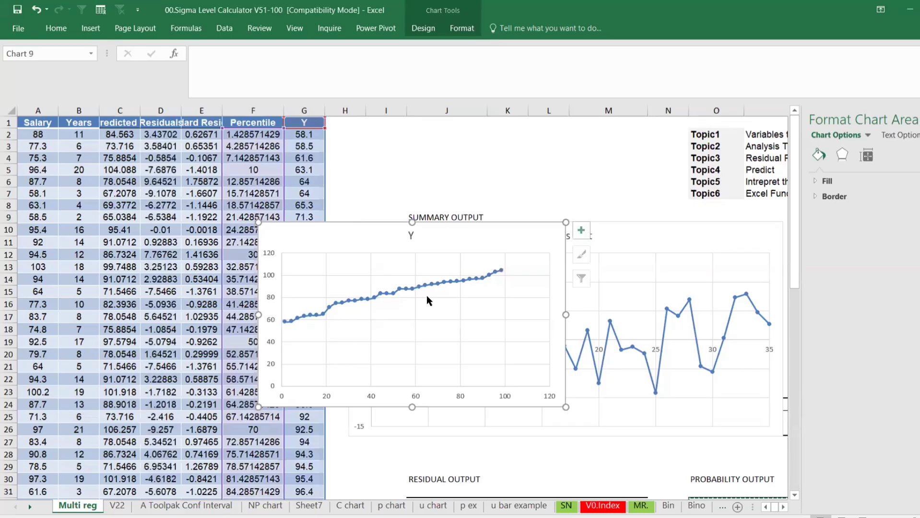
{"action": "left_click_drag", "start_coordinate": [489, 238], "coordinate": [647, 184]}
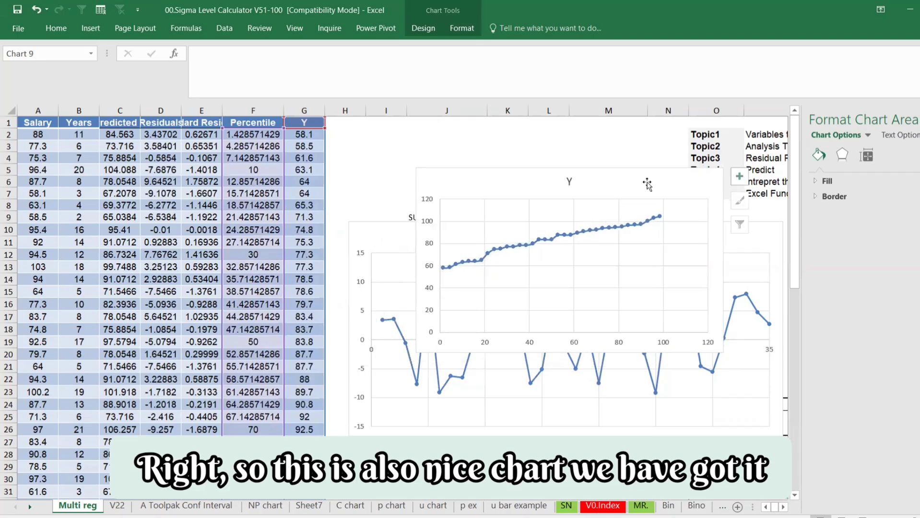
- Apply quick Layout 9 to the Y chart to add axis titles, a legend and a linear trendline with its equation
{"action": "left_click", "coordinate": [538, 221]}
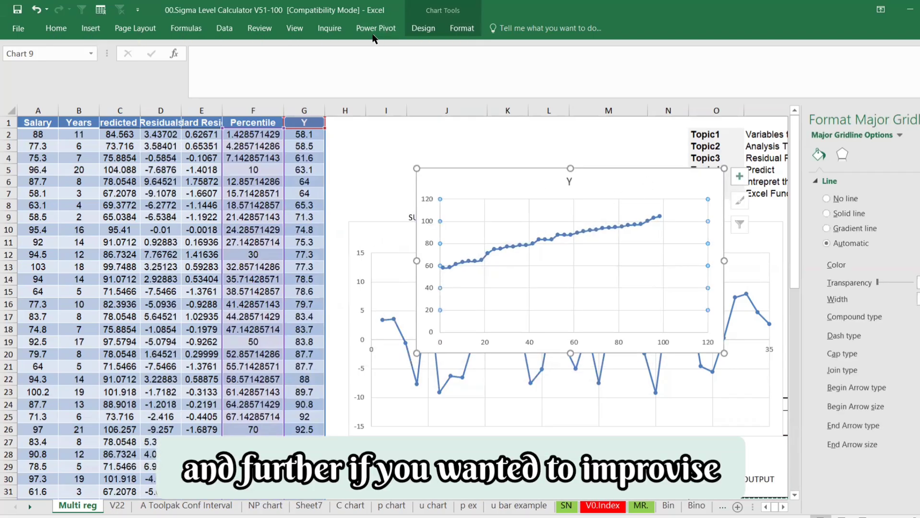
{"action": "left_click", "coordinate": [432, 27]}
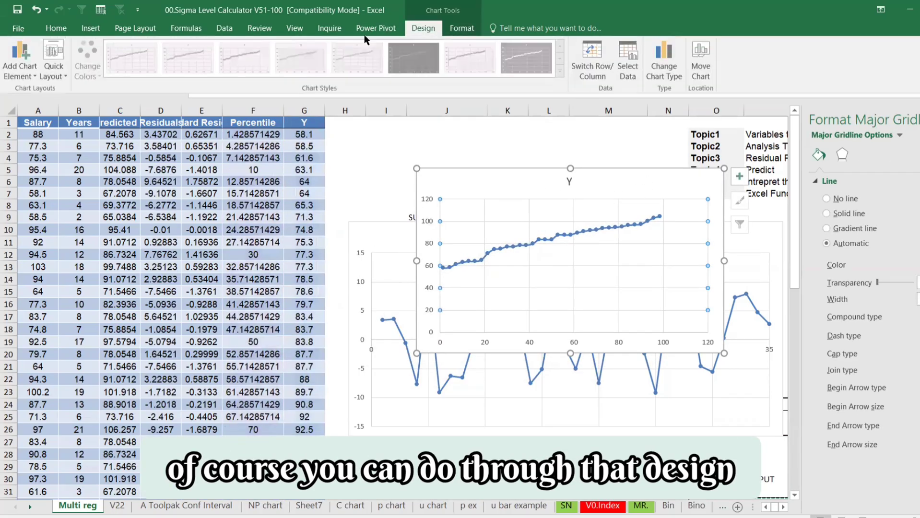
{"action": "left_click", "coordinate": [49, 73]}
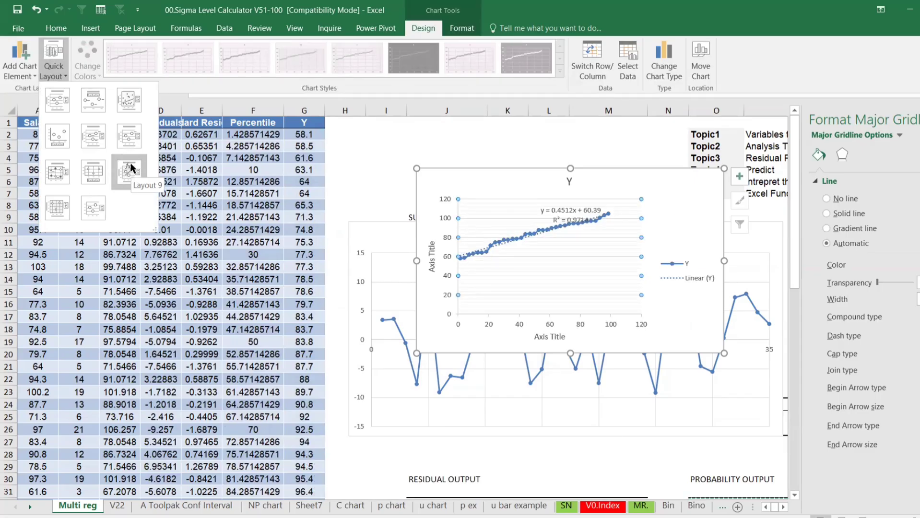
{"action": "left_click", "coordinate": [131, 168]}
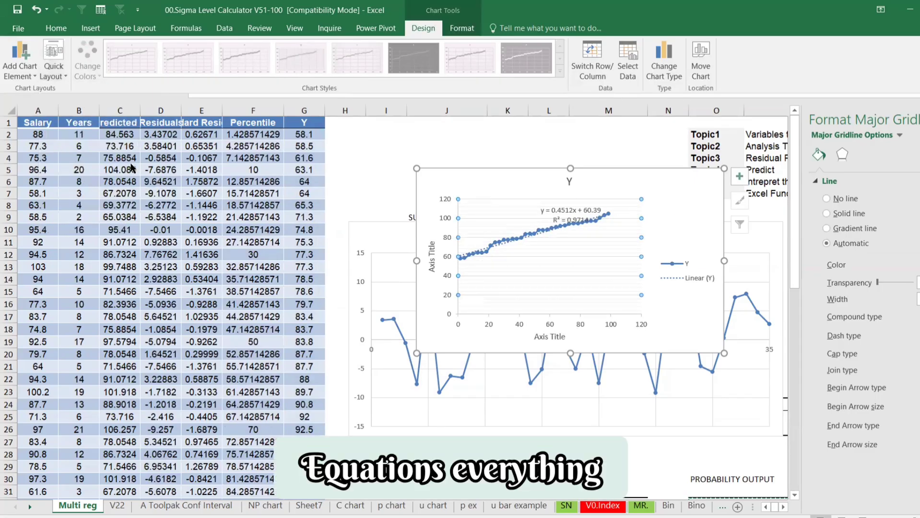
{"action": "left_click", "coordinate": [561, 288]}
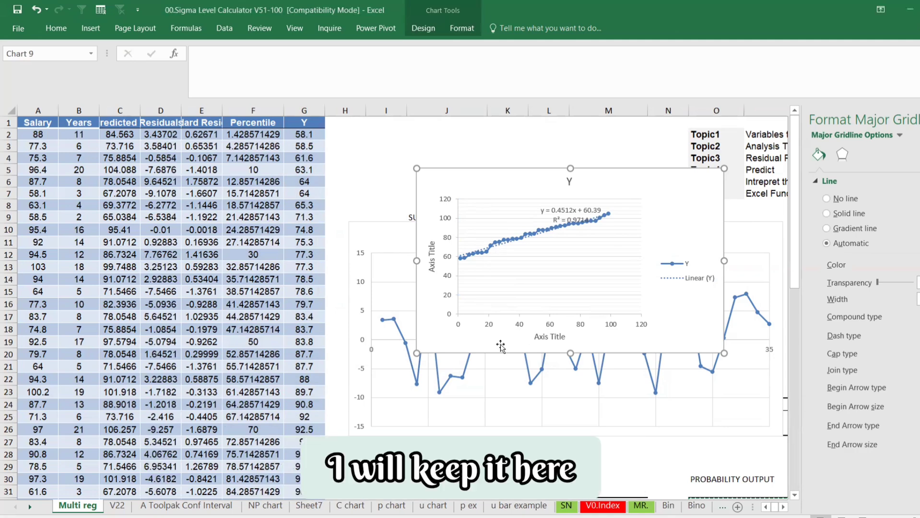
- Move the Y chart directly below the Versus Plot chart, and slightly widen the Residuals column D
{"action": "left_click_drag", "start_coordinate": [493, 348], "coordinate": [436, 477]}
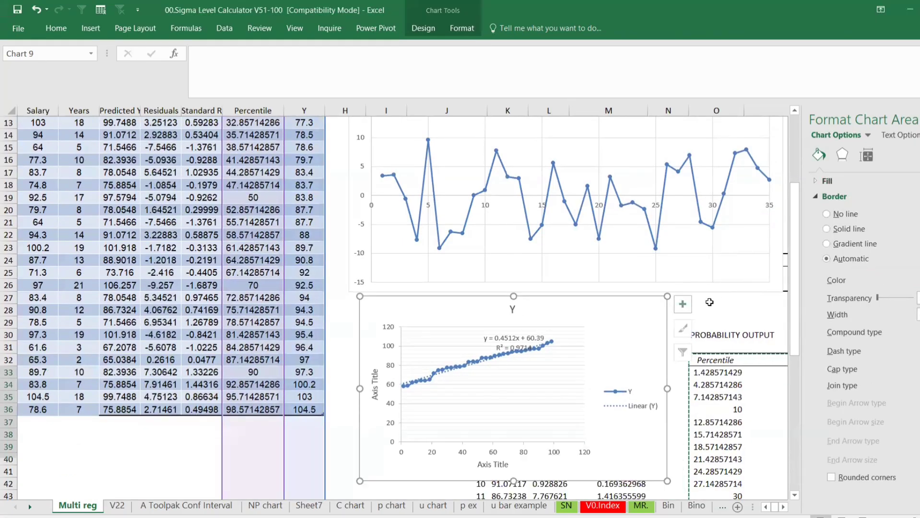
{"action": "left_click", "coordinate": [692, 299]}
{"action": "scroll", "coordinate": [250, 255], "scroll_direction": "up", "scroll_amount": 4}
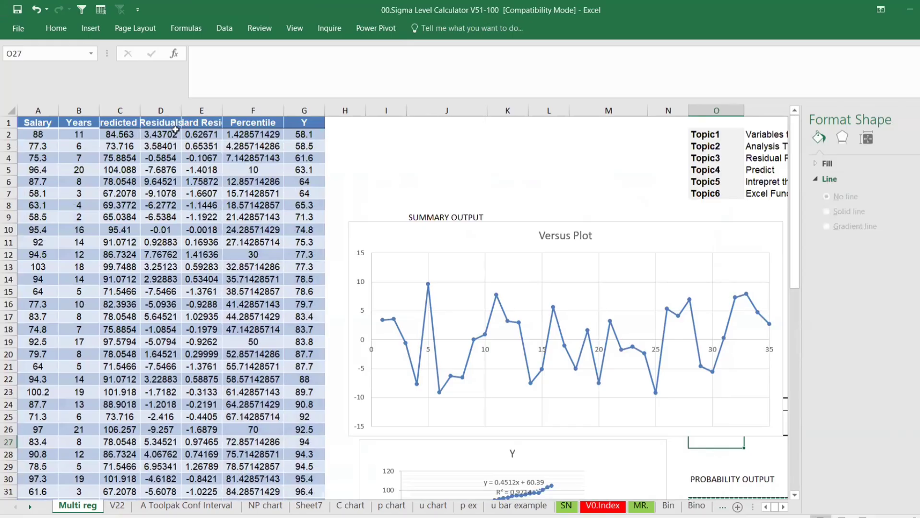
{"action": "left_click_drag", "start_coordinate": [180, 111], "coordinate": [183, 111]}
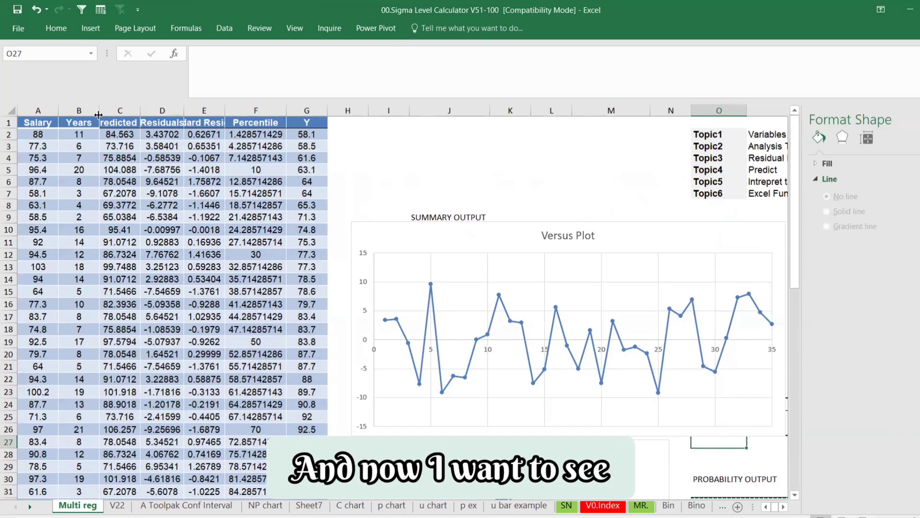
- Insert the recommended line chart comparing the Salary column with the Predicted Y column
{"action": "left_click", "coordinate": [50, 111]}
{"action": "left_click", "coordinate": [123, 113]}
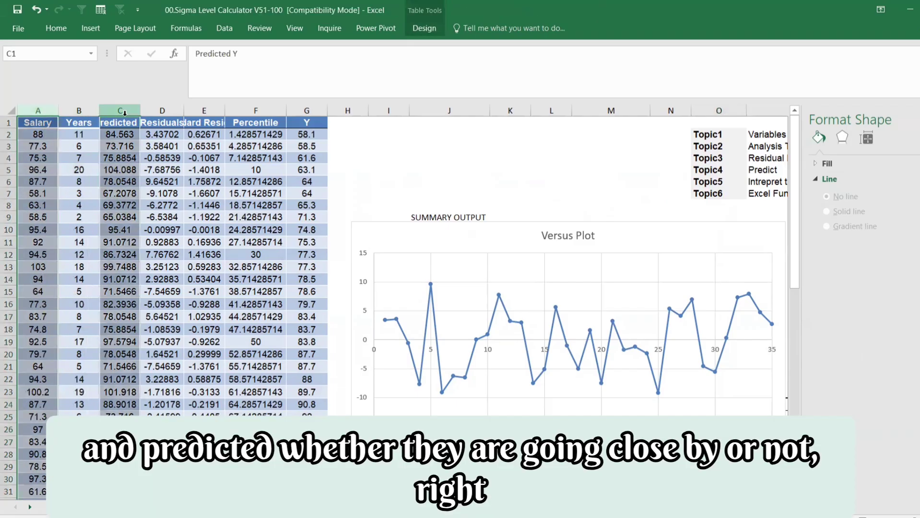
{"action": "left_click", "coordinate": [102, 32]}
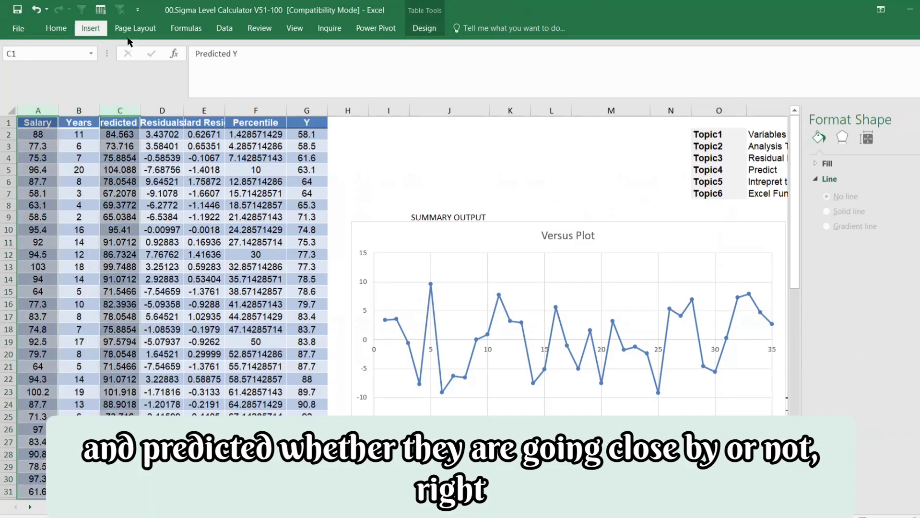
{"action": "left_click", "coordinate": [434, 60]}
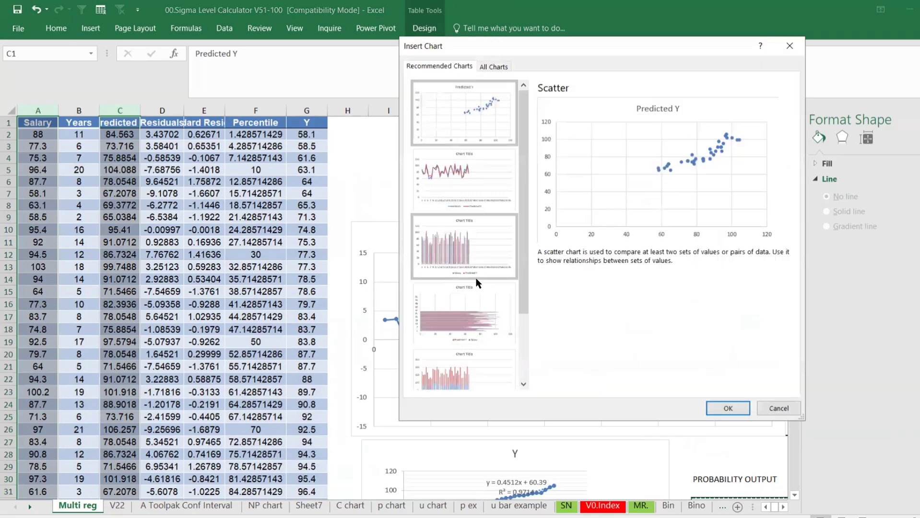
{"action": "left_click", "coordinate": [467, 184]}
{"action": "left_click", "coordinate": [728, 409]}
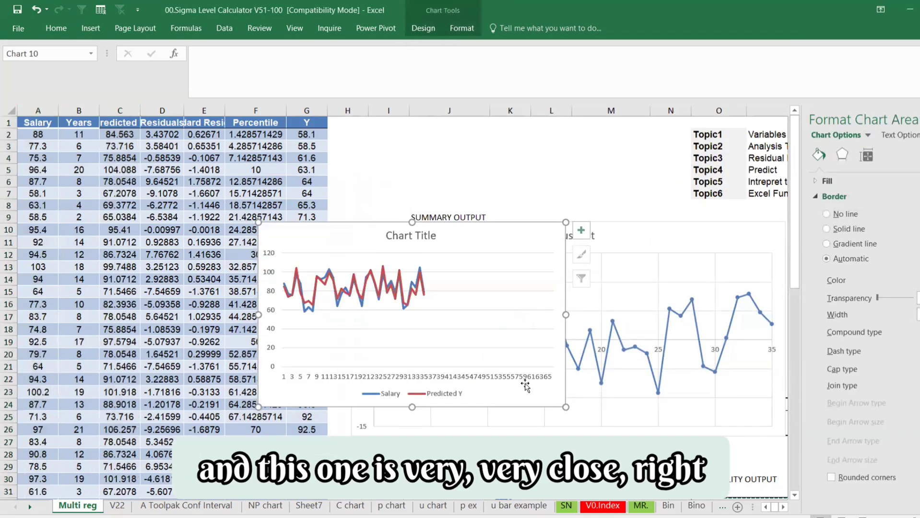
- Delete the horizontal axis of the Salary and Predicted Y line chart and enlarge the chart
{"action": "left_click", "coordinate": [540, 376]}
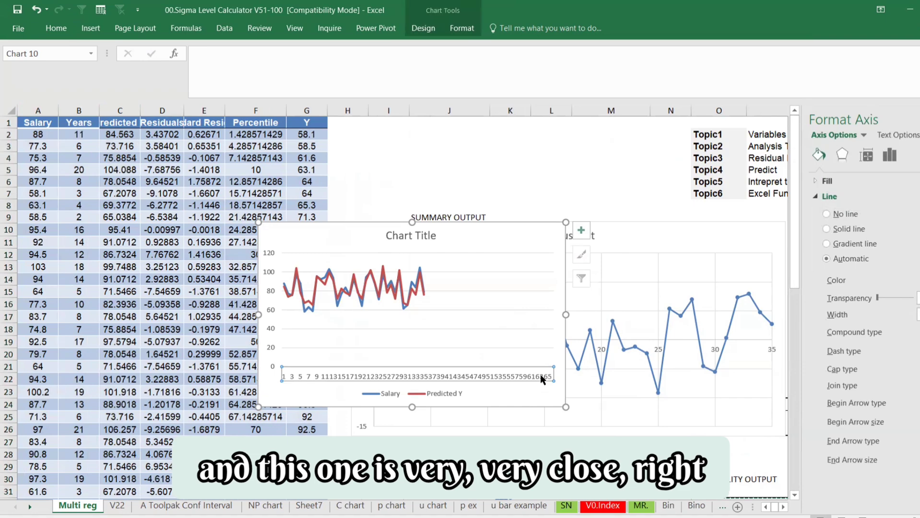
{"action": "right_click", "coordinate": [515, 374]}
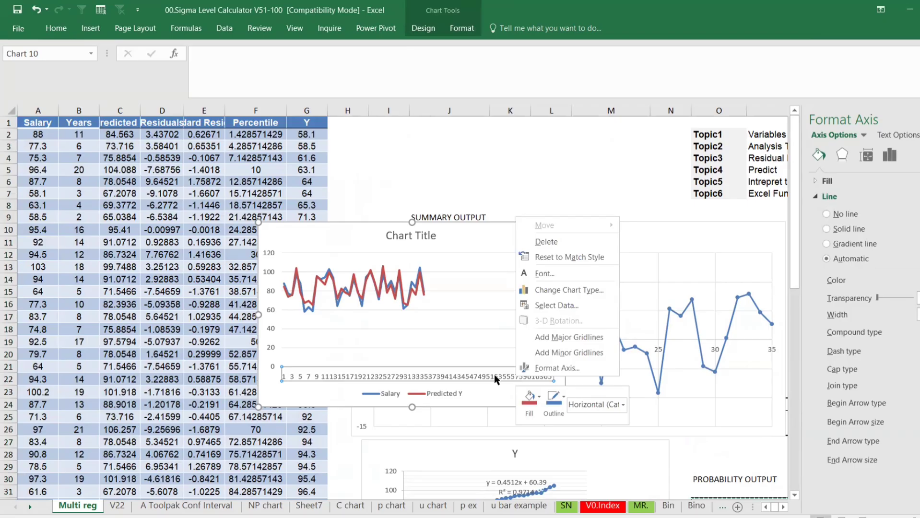
{"action": "key", "text": "d"}
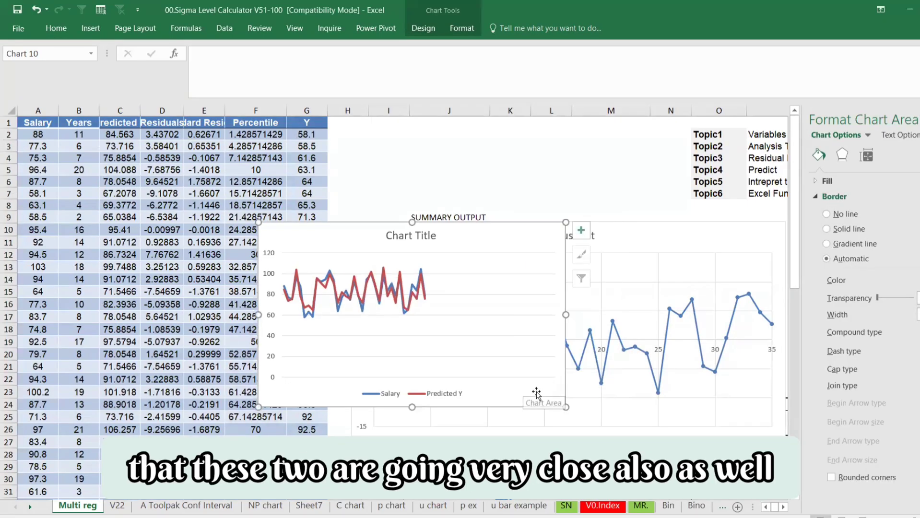
{"action": "left_click", "coordinate": [528, 373]}
{"action": "left_click", "coordinate": [527, 356]}
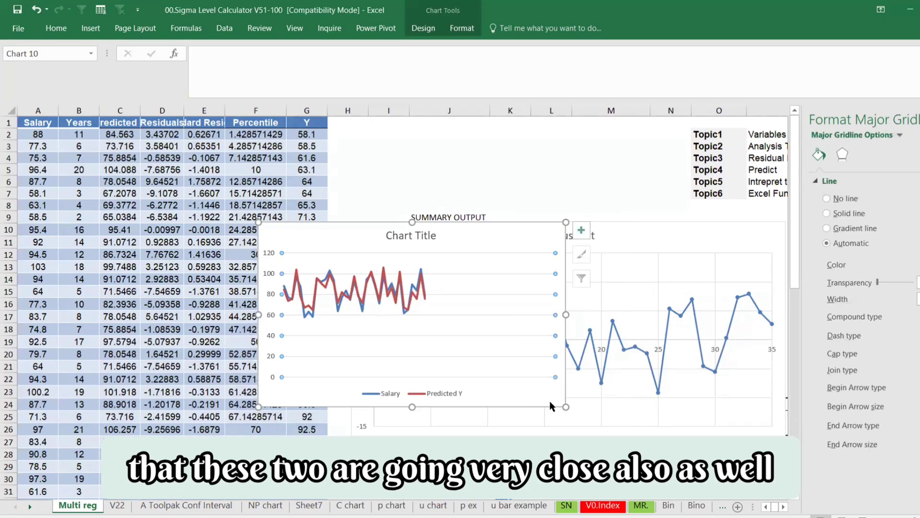
{"action": "left_click_drag", "start_coordinate": [566, 407], "coordinate": [704, 431]}
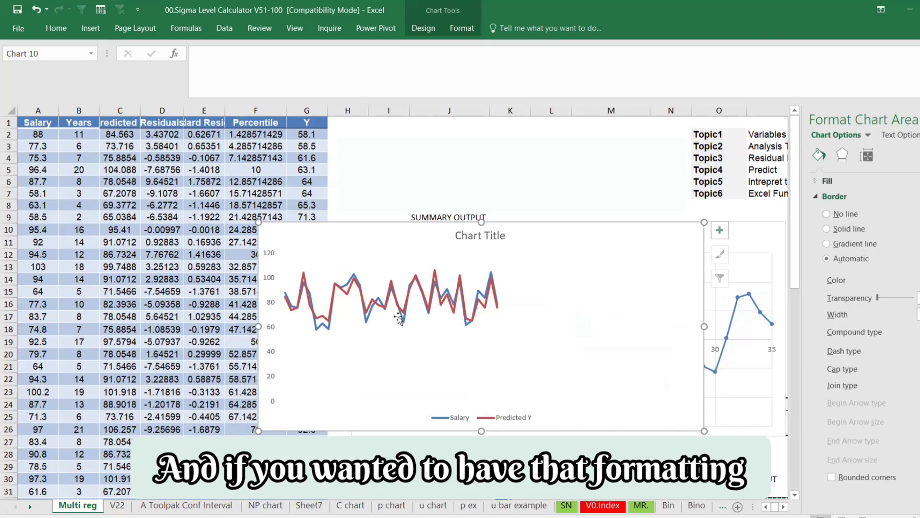
- Delete the Salary and Predicted Y line chart from the worksheet
{"action": "left_click", "coordinate": [610, 221]}
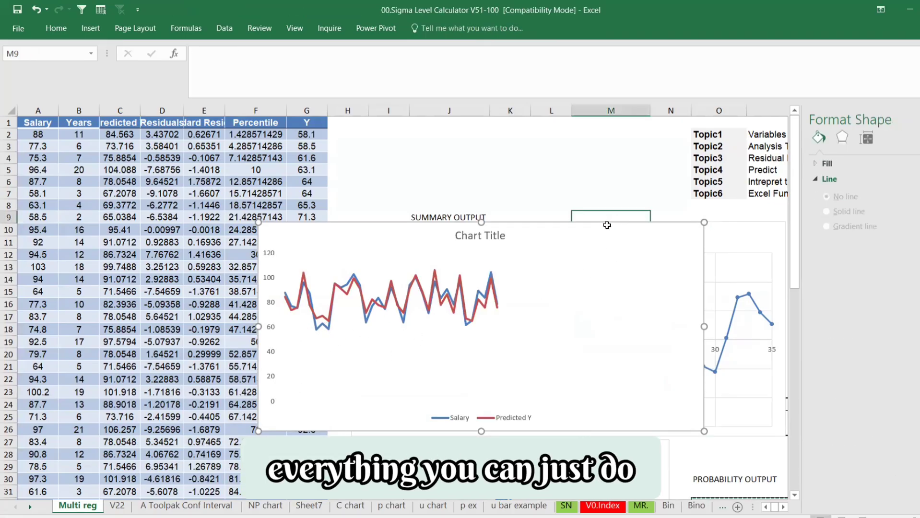
{"action": "left_click", "coordinate": [583, 226]}
{"action": "key", "text": "Delete"}
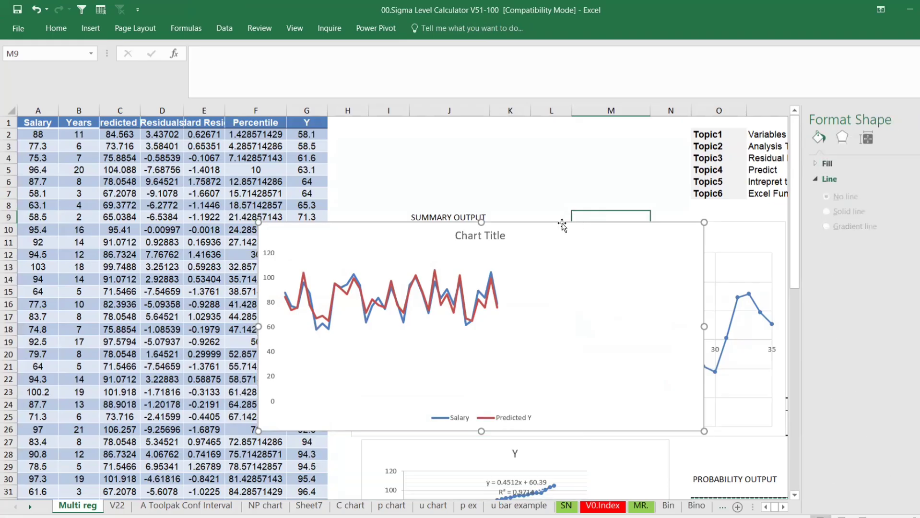
{"action": "left_click", "coordinate": [563, 225]}
- Insert a plain Scatter chart of the Standard Residuals in column E
{"action": "left_click", "coordinate": [210, 182]}
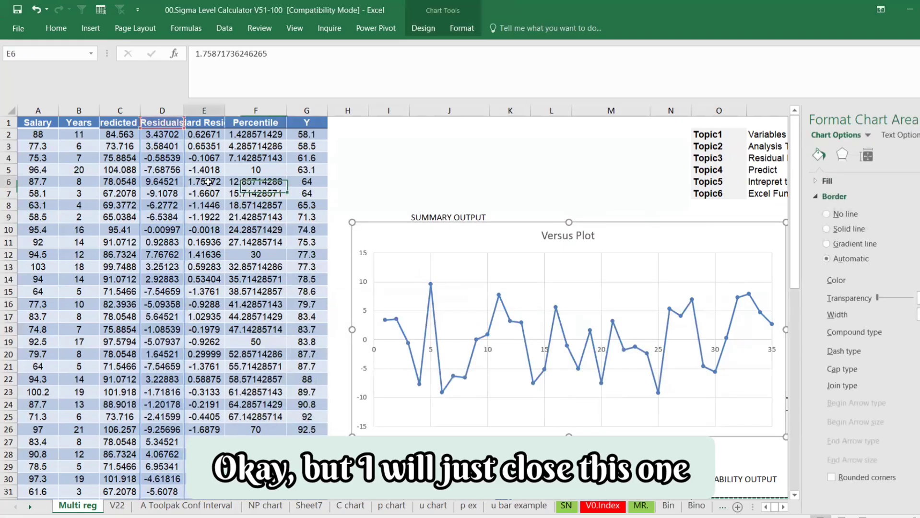
{"action": "left_click", "coordinate": [198, 109]}
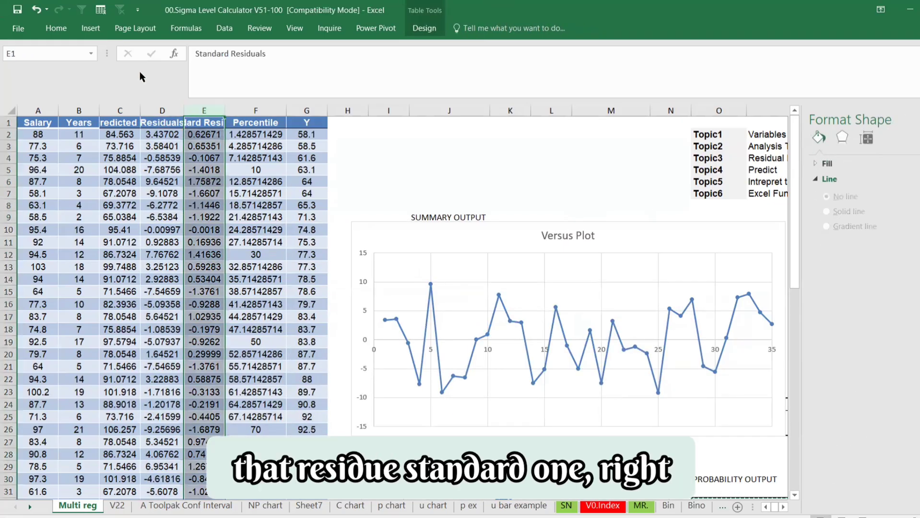
{"action": "left_click", "coordinate": [56, 29]}
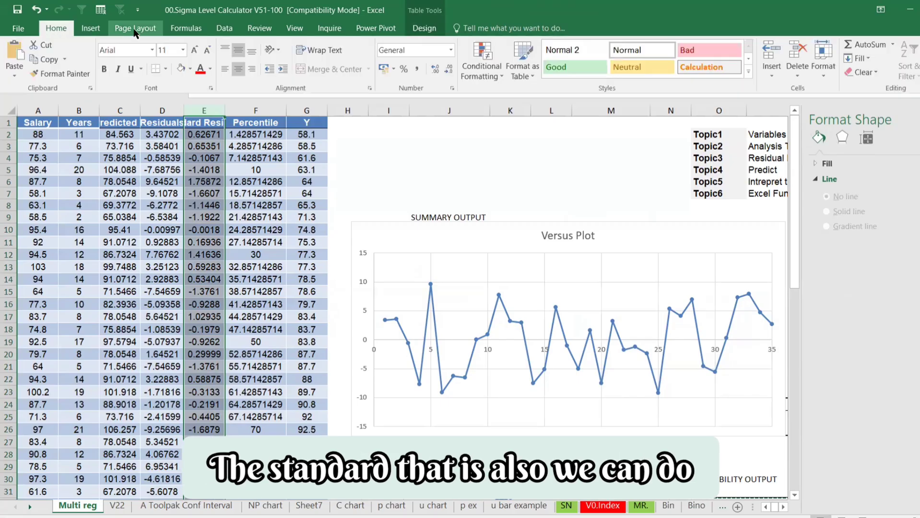
{"action": "left_click", "coordinate": [90, 27]}
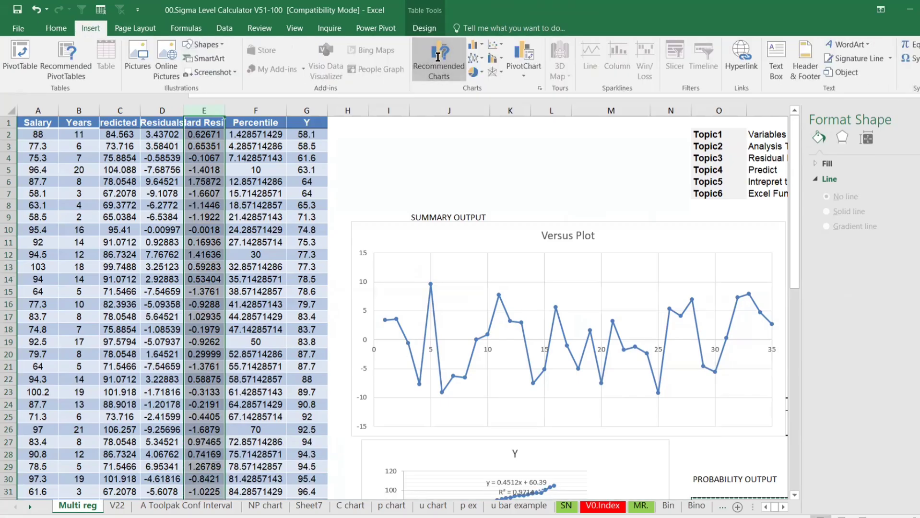
{"action": "left_click", "coordinate": [426, 65]}
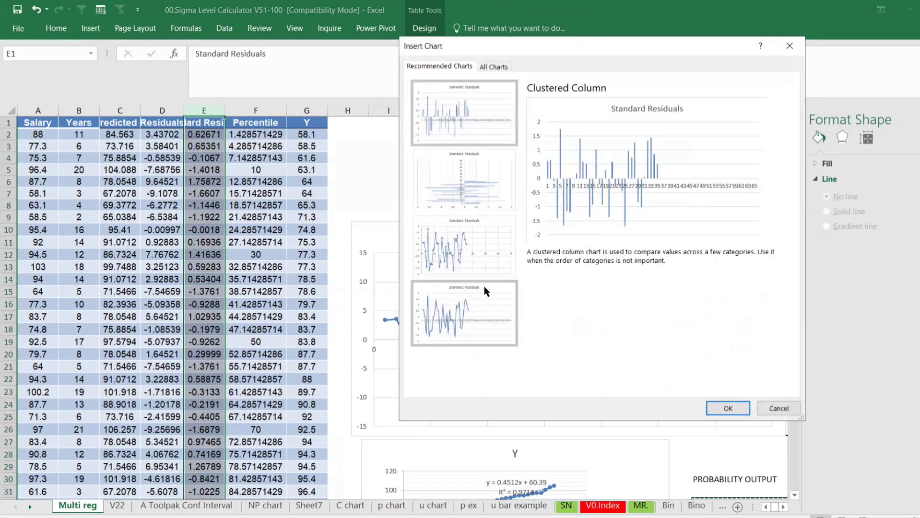
{"action": "left_click", "coordinate": [496, 67]}
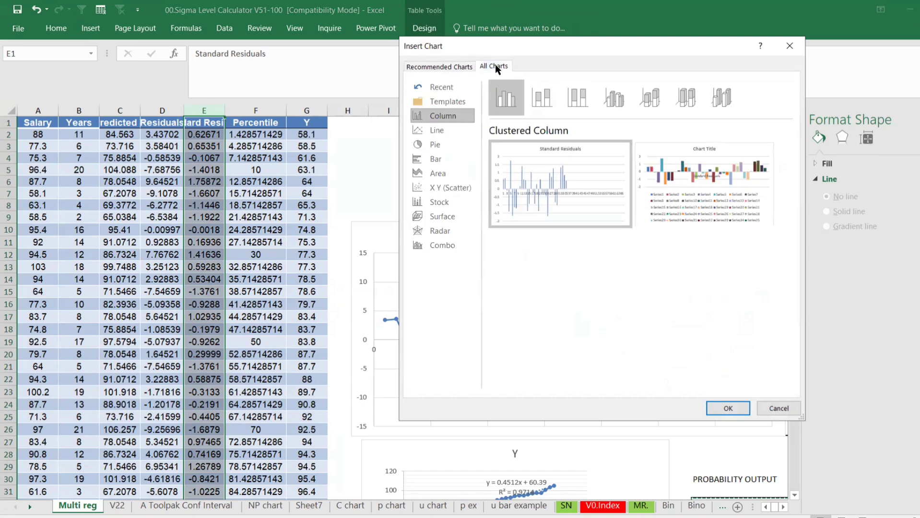
{"action": "left_click", "coordinate": [441, 186]}
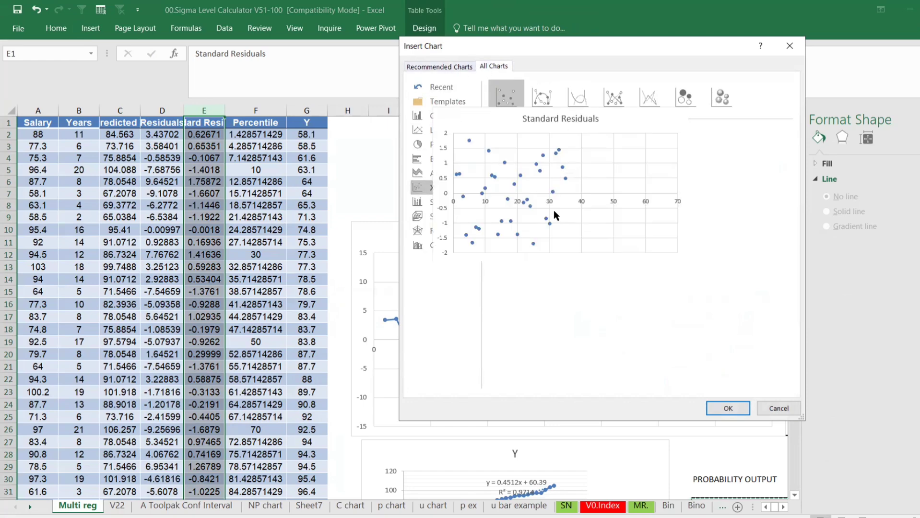
{"action": "left_click", "coordinate": [728, 408]}
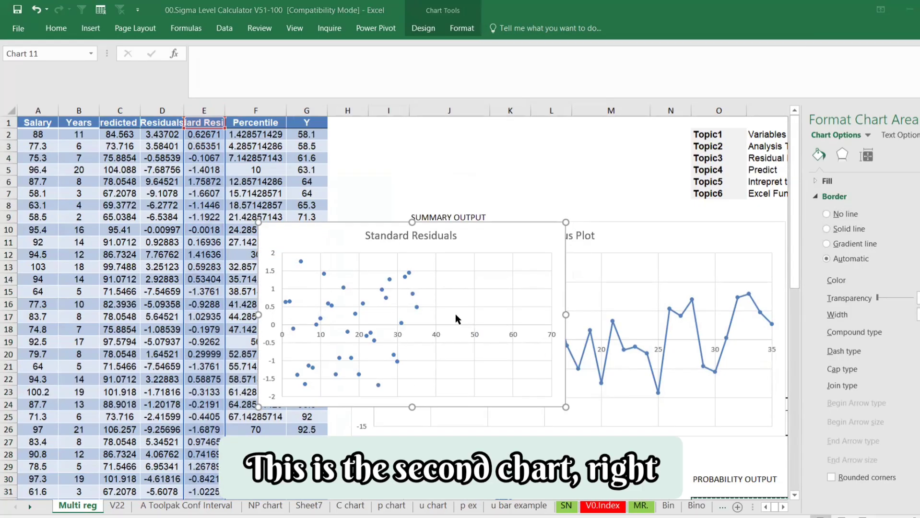
- Compare the Standard Residuals scatter chart with Minitab's residual plots and set its horizontal axis maximum to 35
{"action": "key", "text": "alt+Tab"}
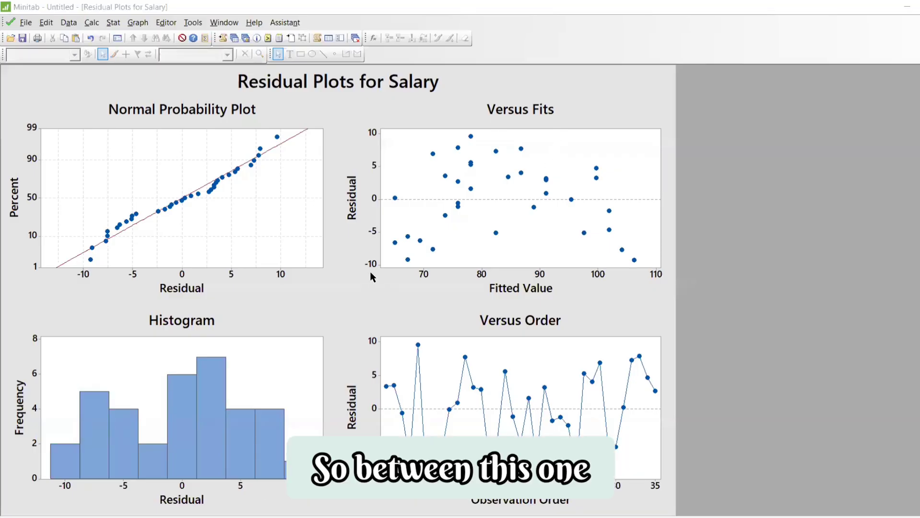
{"action": "key", "text": "alt+Tab"}
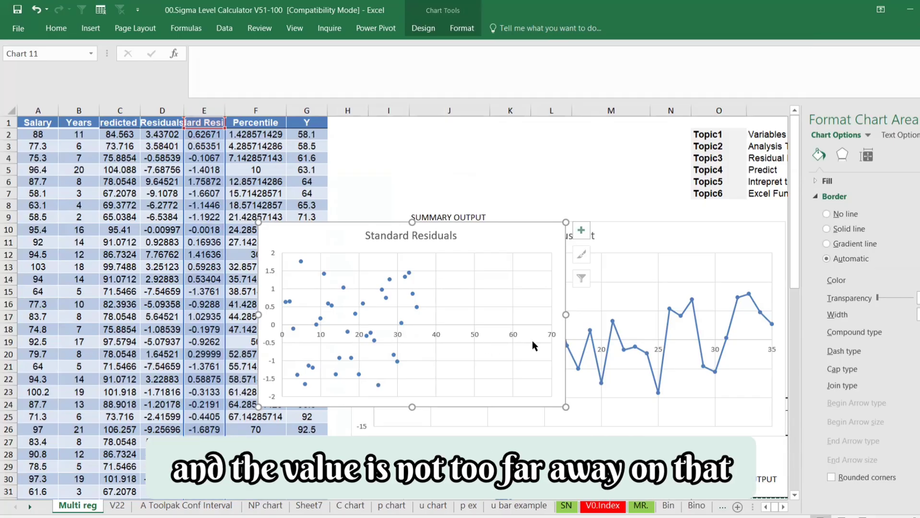
{"action": "left_click", "coordinate": [551, 340]}
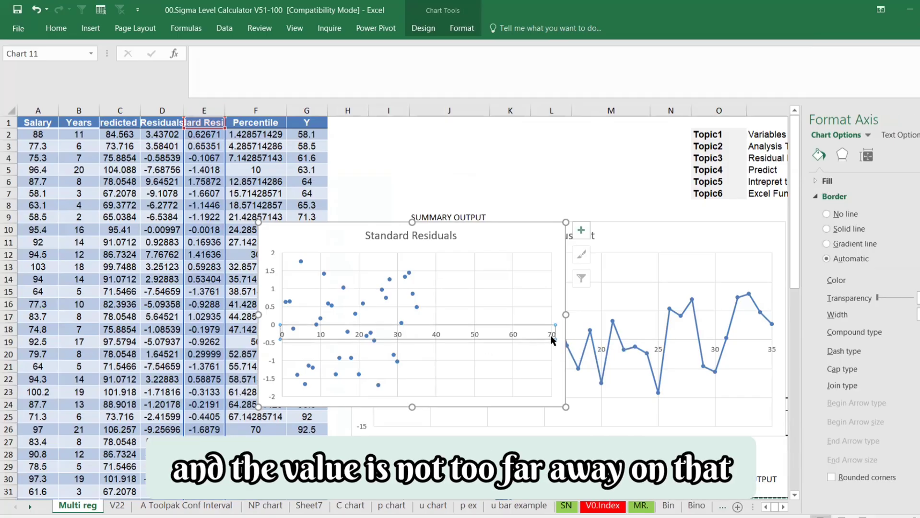
{"action": "right_click", "coordinate": [551, 340]}
{"action": "left_click", "coordinate": [591, 472]}
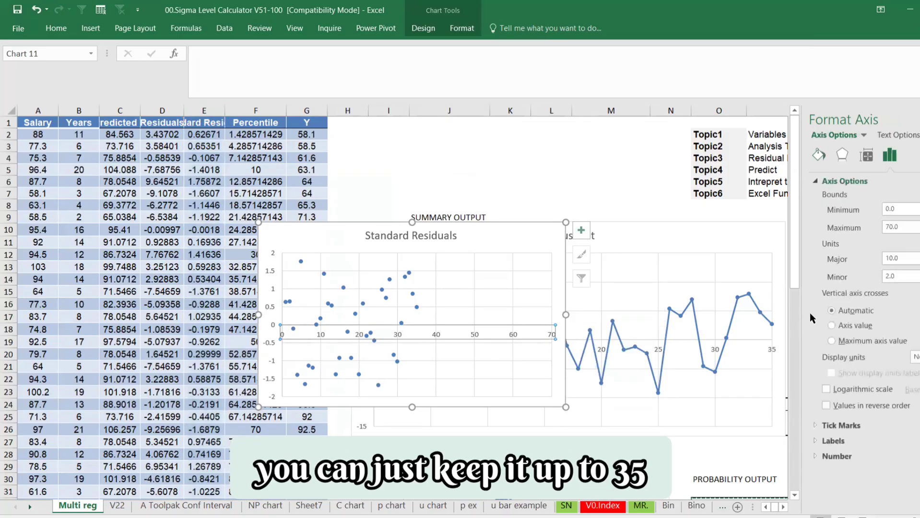
{"action": "double_click", "coordinate": [906, 227]}
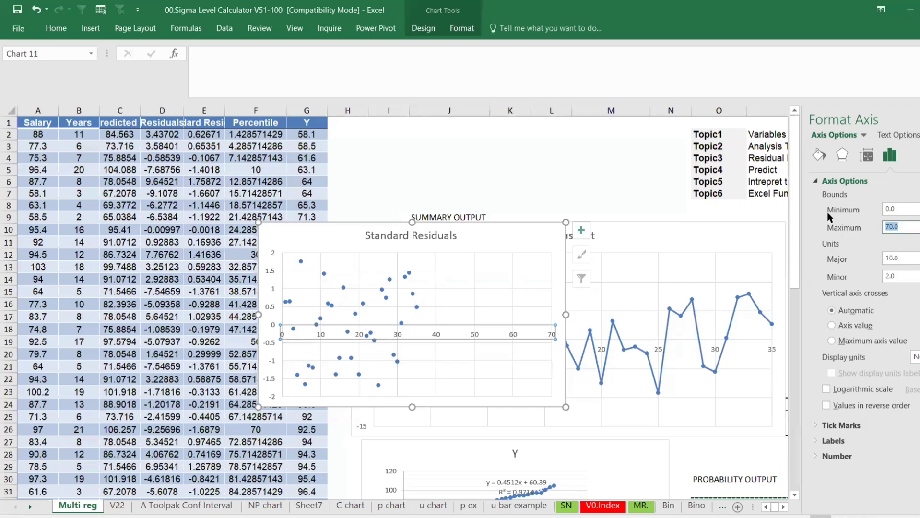
{"action": "type", "text": "35"}
{"action": "left_click", "coordinate": [574, 422]}
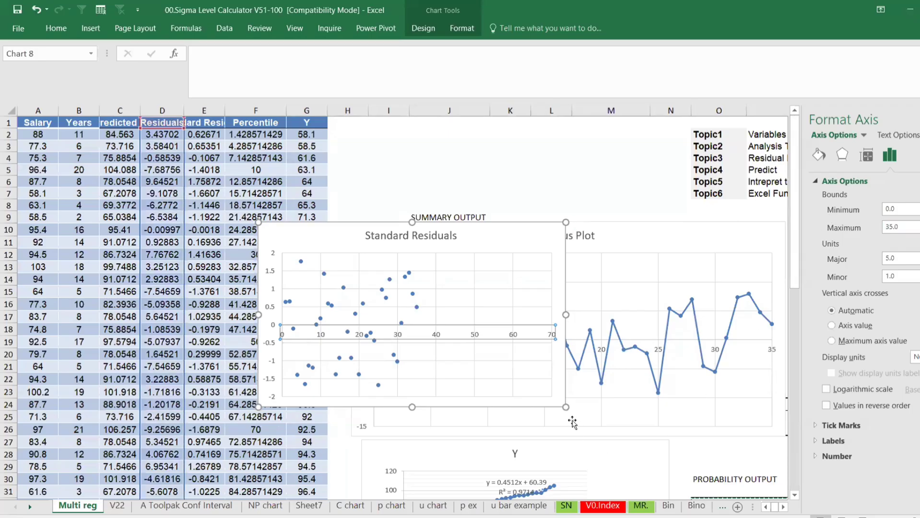
{"action": "left_click", "coordinate": [528, 404]}
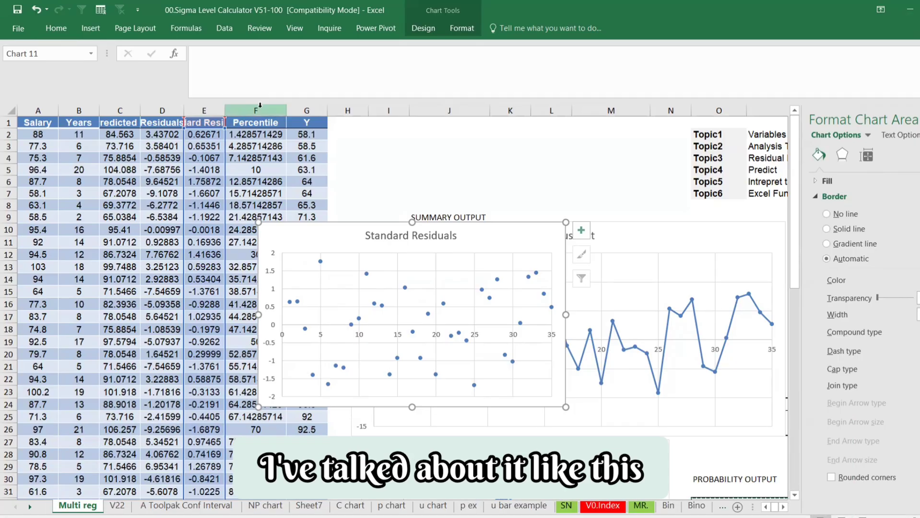
- Preview the recommended charts for the Percentile and Y columns without inserting one
{"action": "left_click_drag", "start_coordinate": [255, 110], "coordinate": [307, 111]}
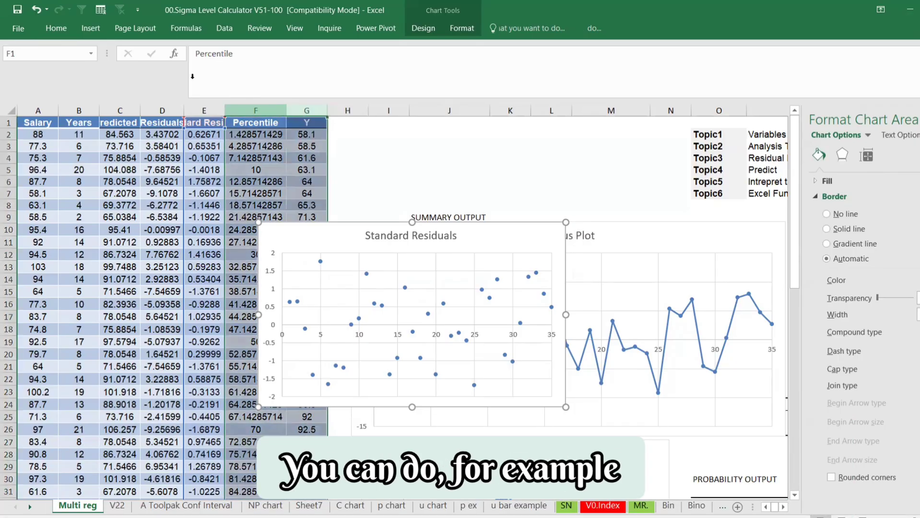
{"action": "left_click", "coordinate": [56, 28]}
{"action": "left_click", "coordinate": [91, 27]}
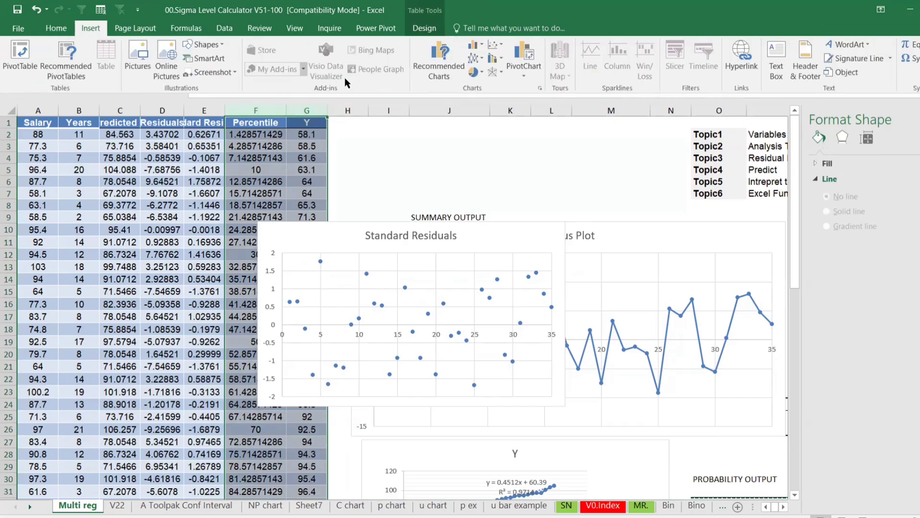
{"action": "left_click", "coordinate": [434, 72]}
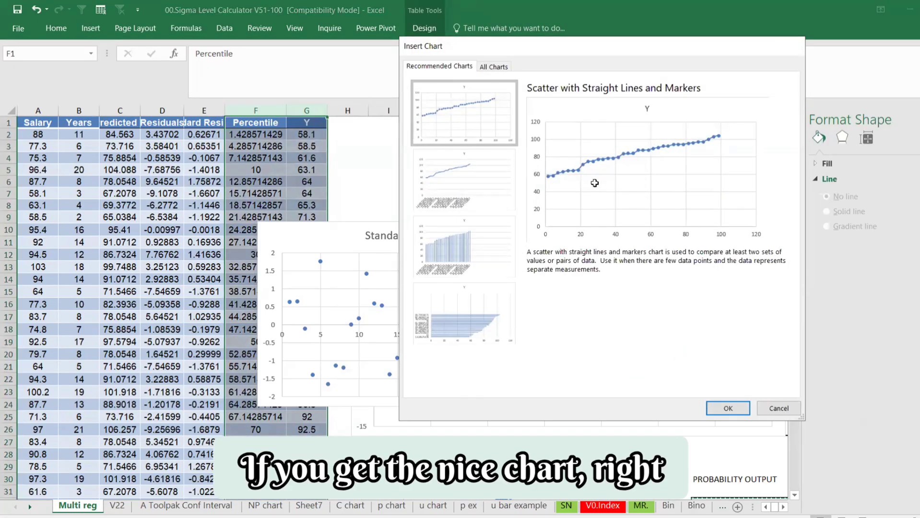
{"action": "key", "text": "Escape"}
- Preview the recommended charts for the Percentile column alone without inserting one
{"action": "left_click", "coordinate": [306, 161]}
{"action": "left_click", "coordinate": [263, 107]}
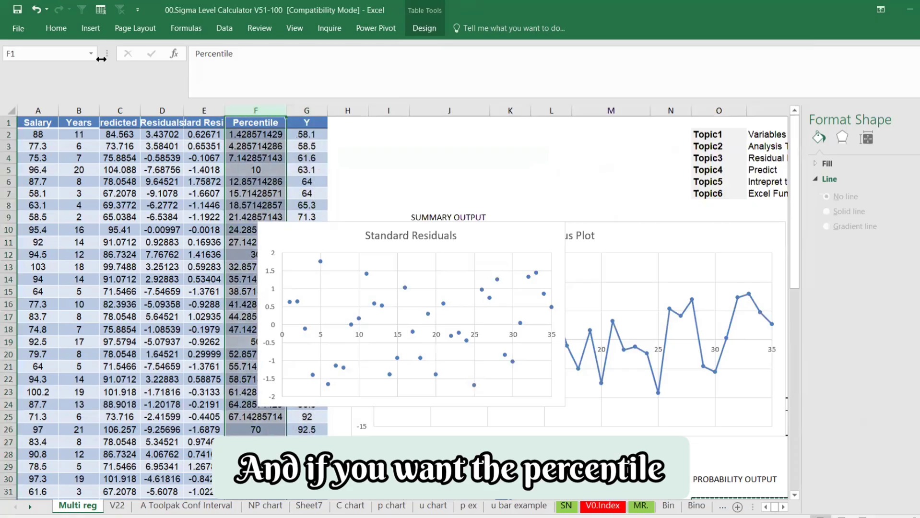
{"action": "left_click", "coordinate": [91, 28]}
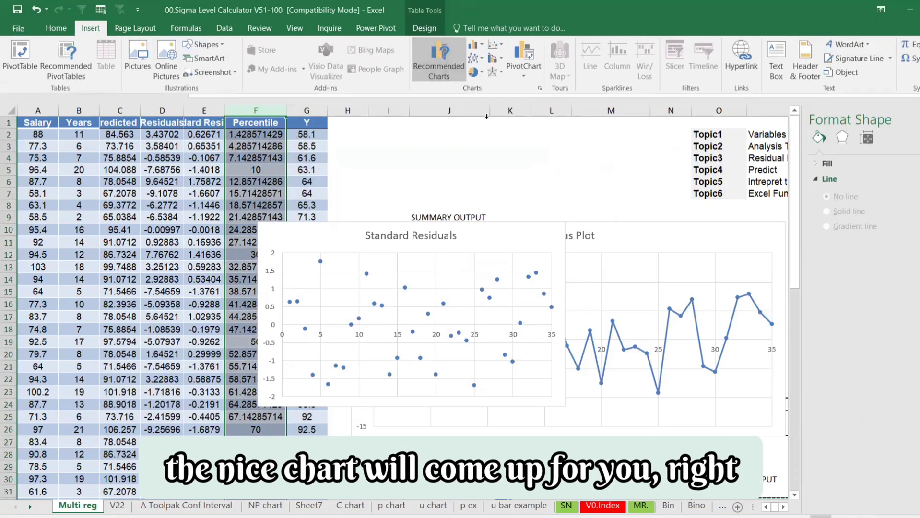
{"action": "left_click", "coordinate": [439, 65]}
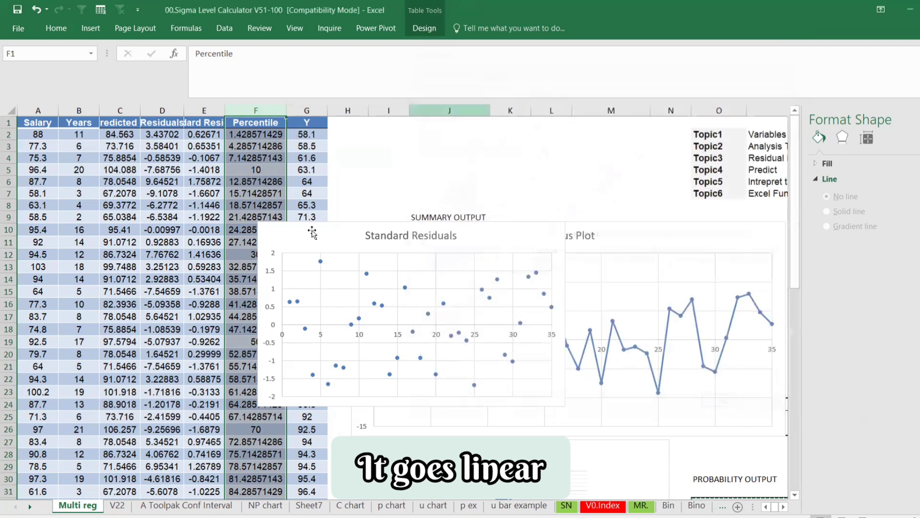
{"action": "key", "text": "Escape"}
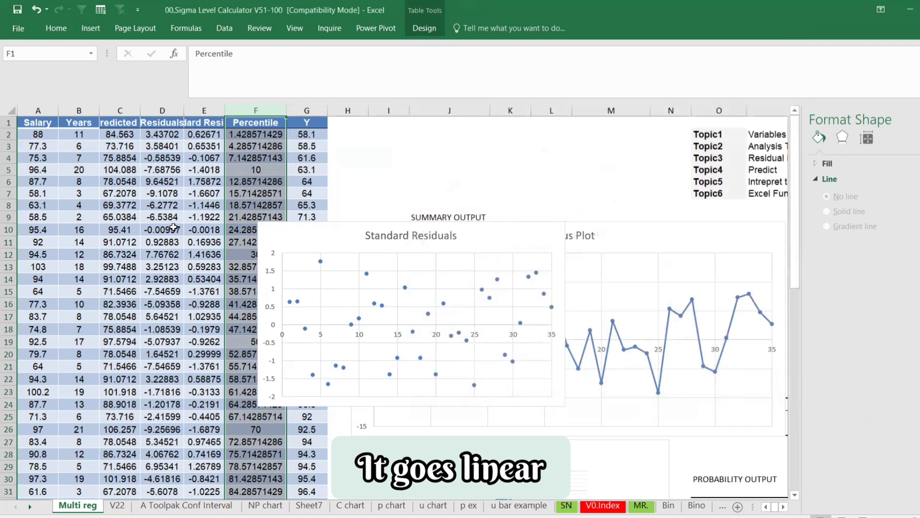
- Close the chart formatting pane and move the chart with the Axis Title label clear of the topic list
{"action": "left_click", "coordinate": [468, 407]}
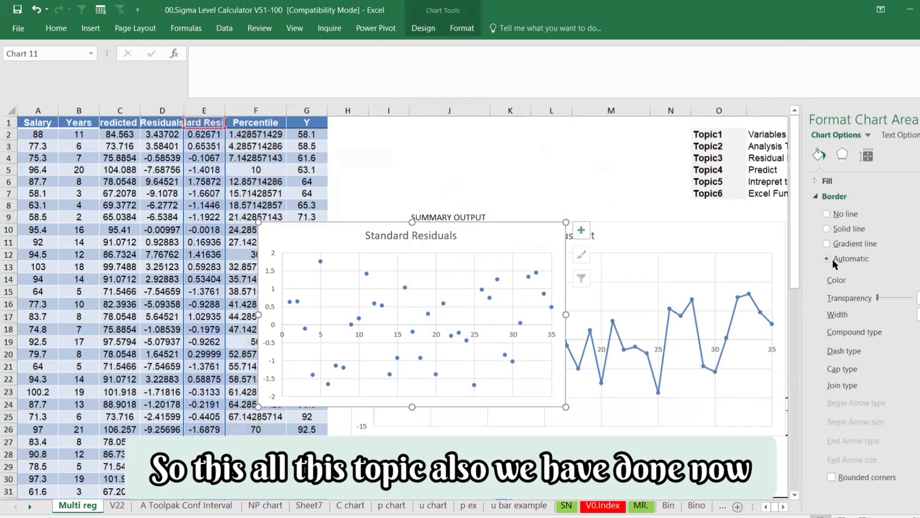
{"action": "left_click", "coordinate": [919, 119]}
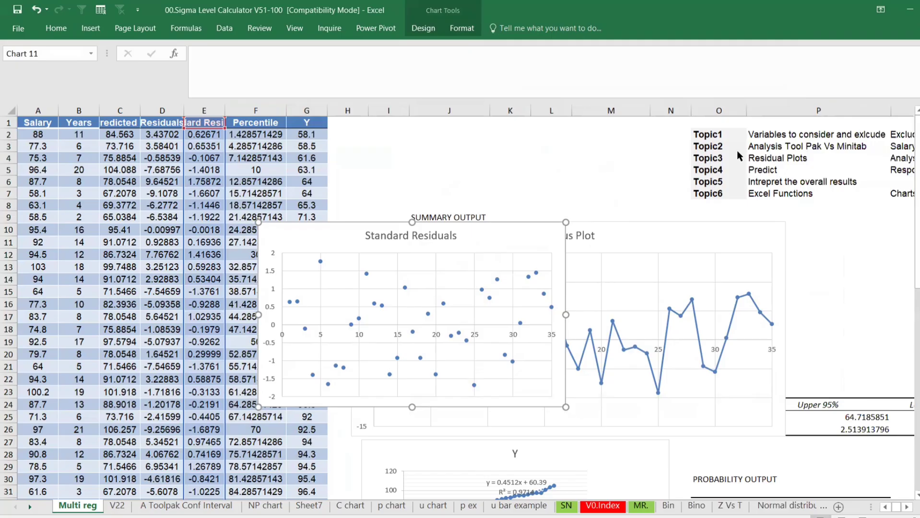
{"action": "left_click", "coordinate": [806, 134]}
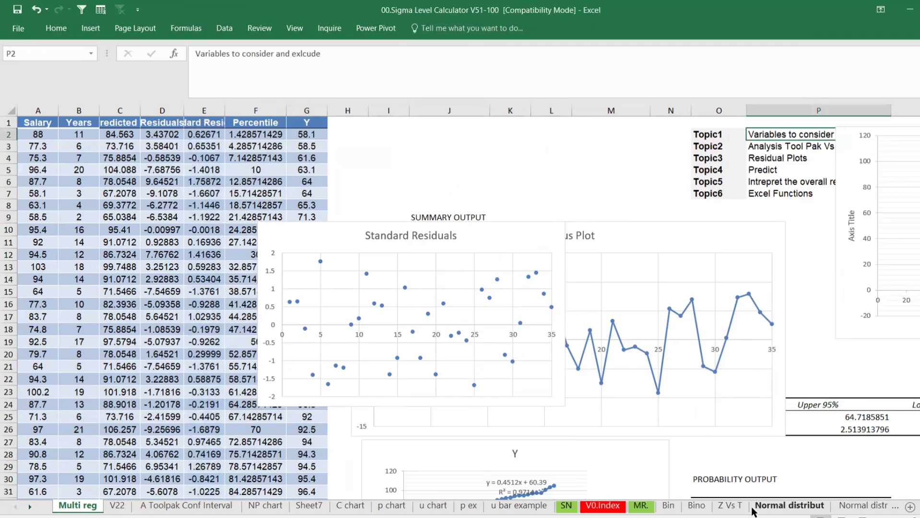
{"action": "left_click", "coordinate": [719, 454]}
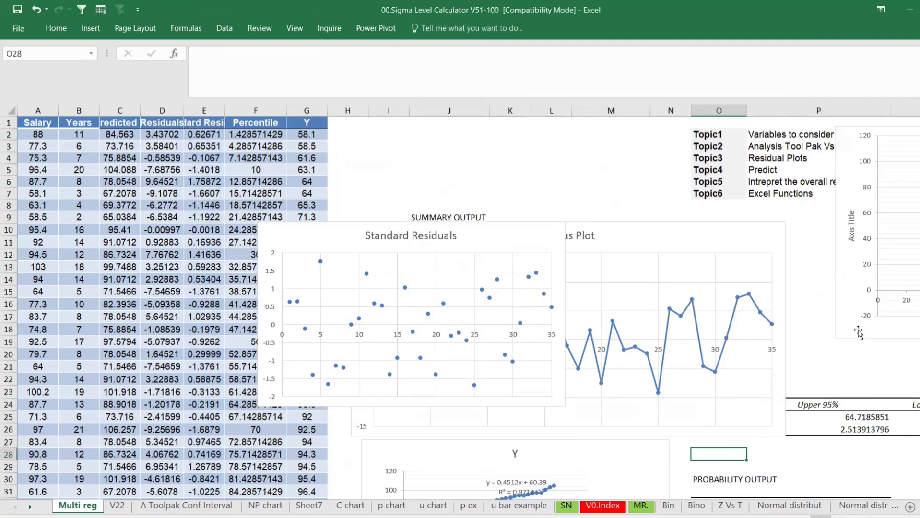
{"action": "left_click_drag", "start_coordinate": [859, 333], "coordinate": [919, 427]}
- Review the Topic4 to Topic6 entries on prediction, interpreting the overall results and Excel functions, with their notes in column Q
{"action": "left_click", "coordinate": [769, 171]}
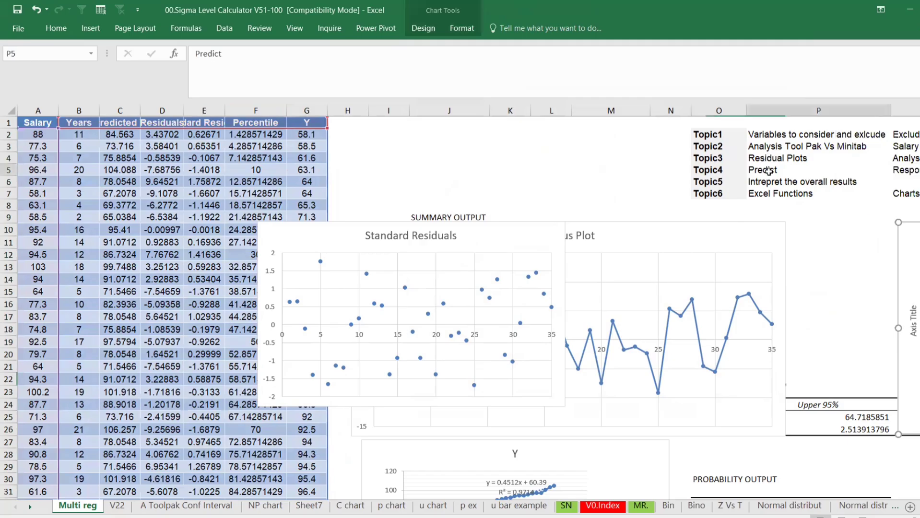
{"action": "left_click", "coordinate": [918, 169]}
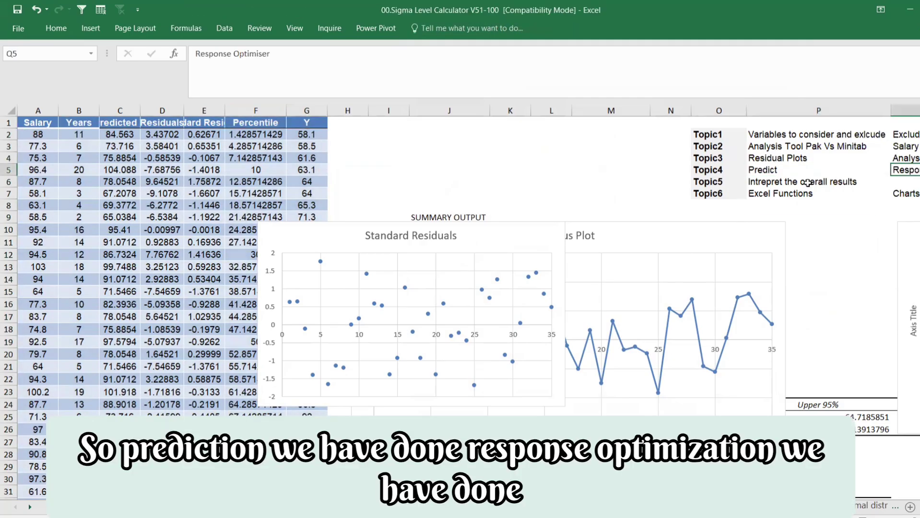
{"action": "left_click", "coordinate": [800, 179]}
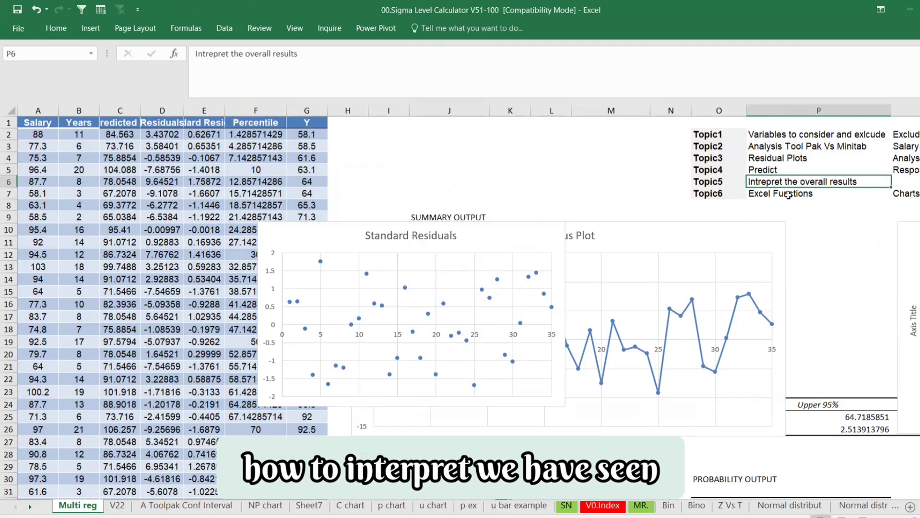
{"action": "left_click", "coordinate": [788, 194]}
{"action": "left_click", "coordinate": [907, 194]}
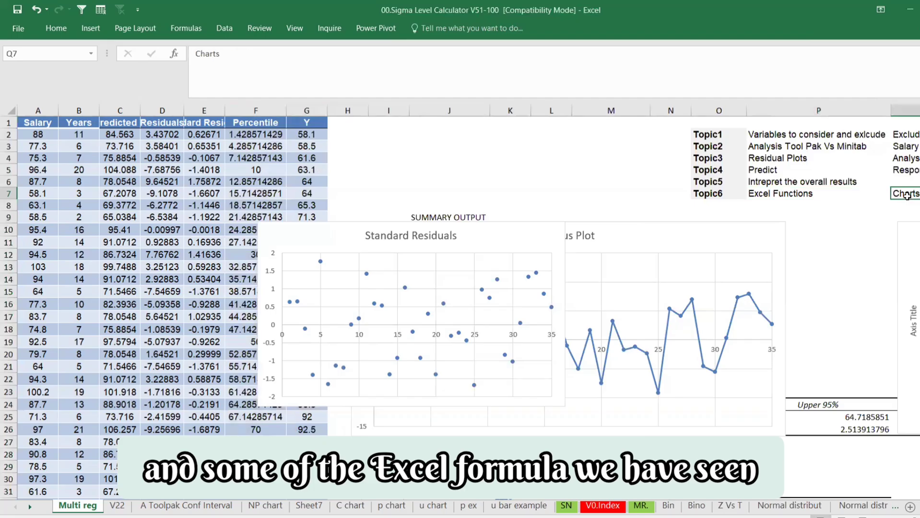